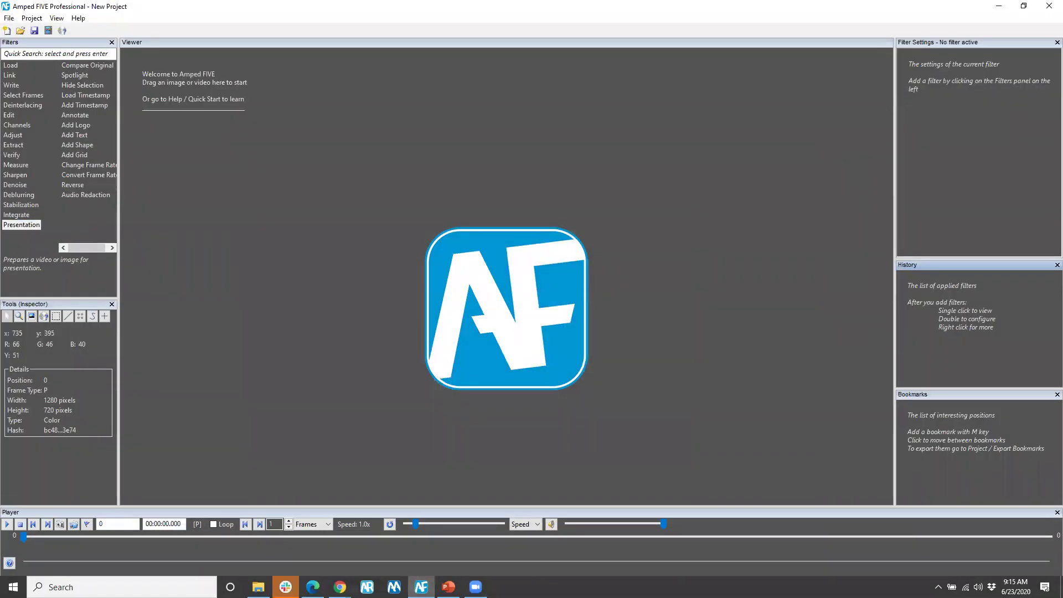
- Load the file 01 - Bowling-theft.ssf from the Samples folder into the Amped FIVE viewer
key("super+e")
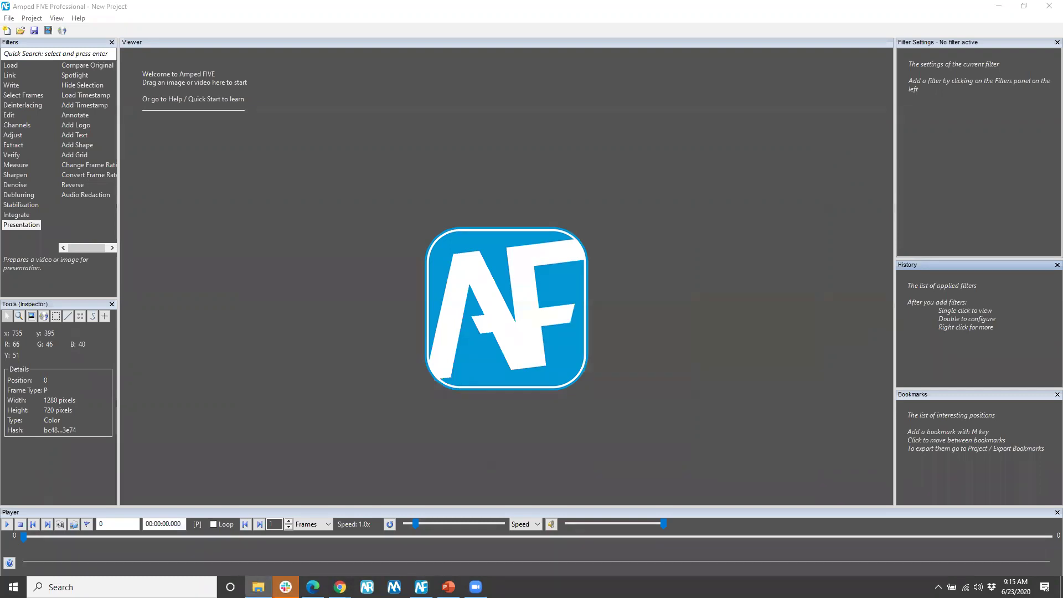
mouse_move(613, 278)
left_mouse_down()
mouse_move(615, 289)
mouse_move(620, 281)
left_mouse_up()
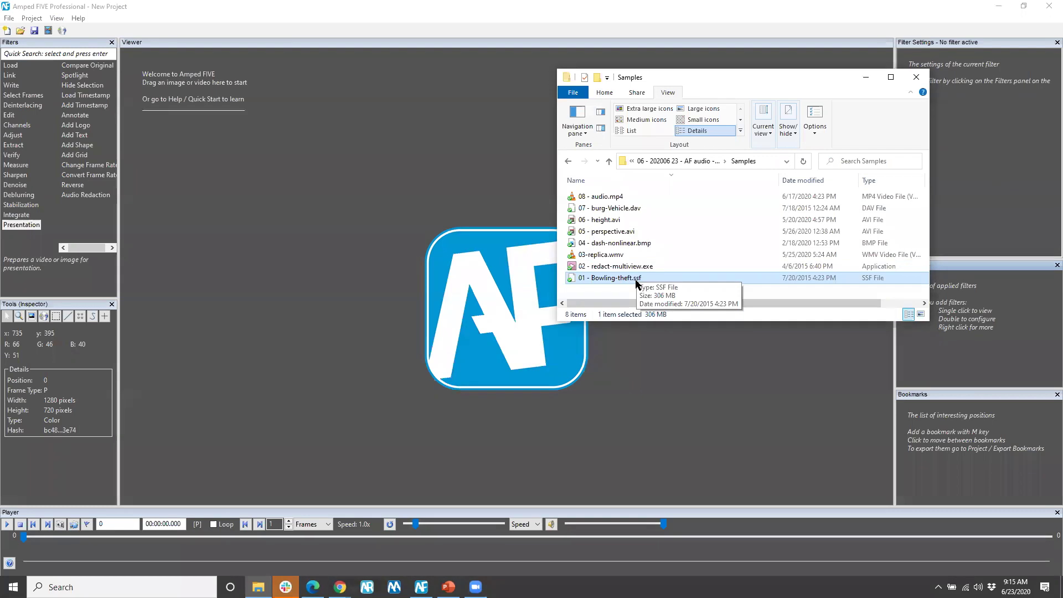
left_click_drag(635, 281, 312, 293)
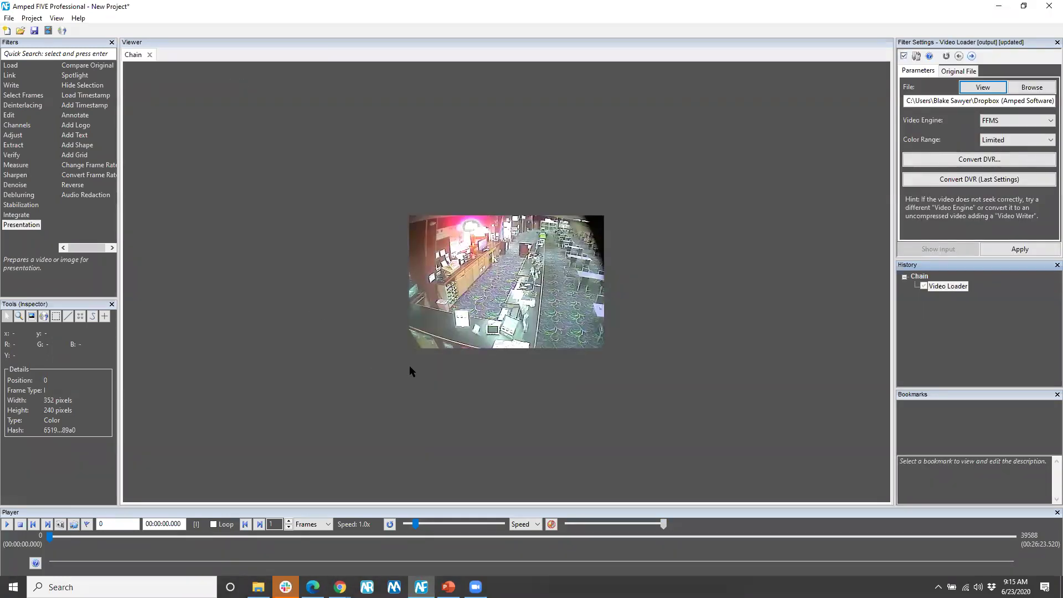
scroll(546, 392, "up", 1)
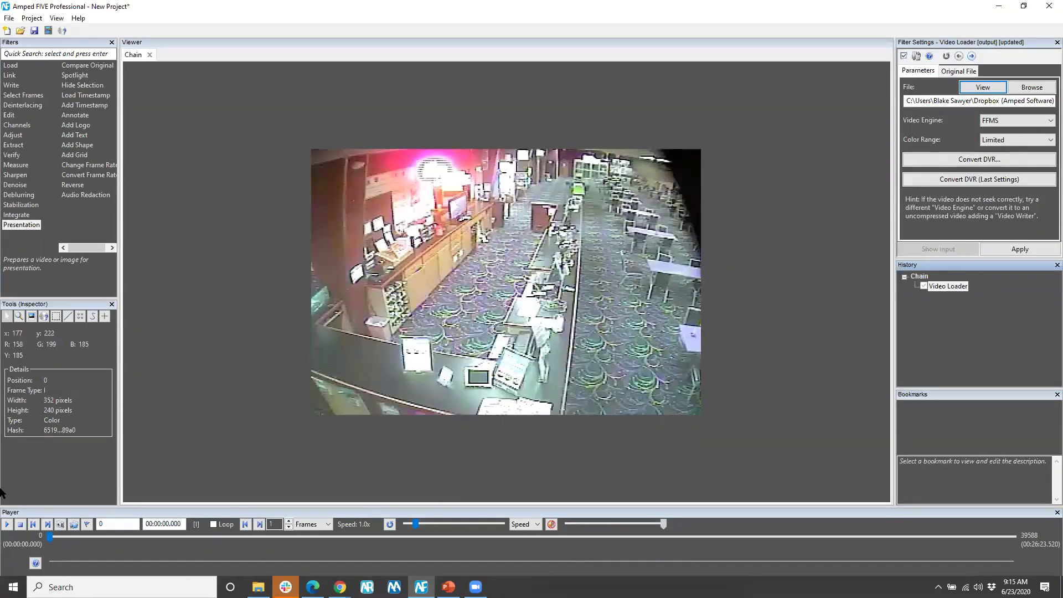
- Play the loaded footage, skip ahead to the people at the counter, and pause around frame 24365
left_click(7, 525)
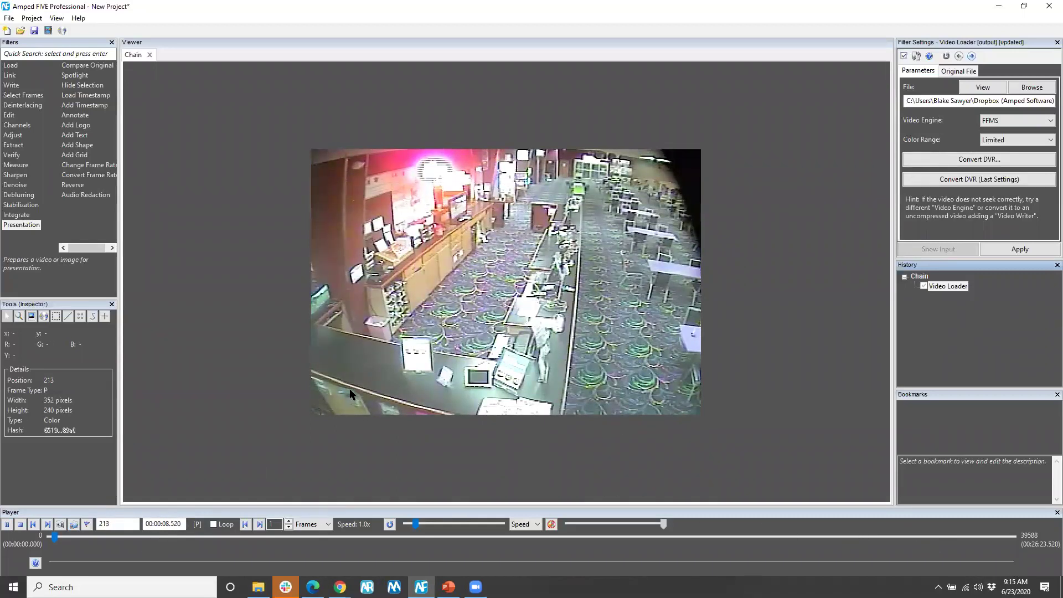
left_click(630, 537)
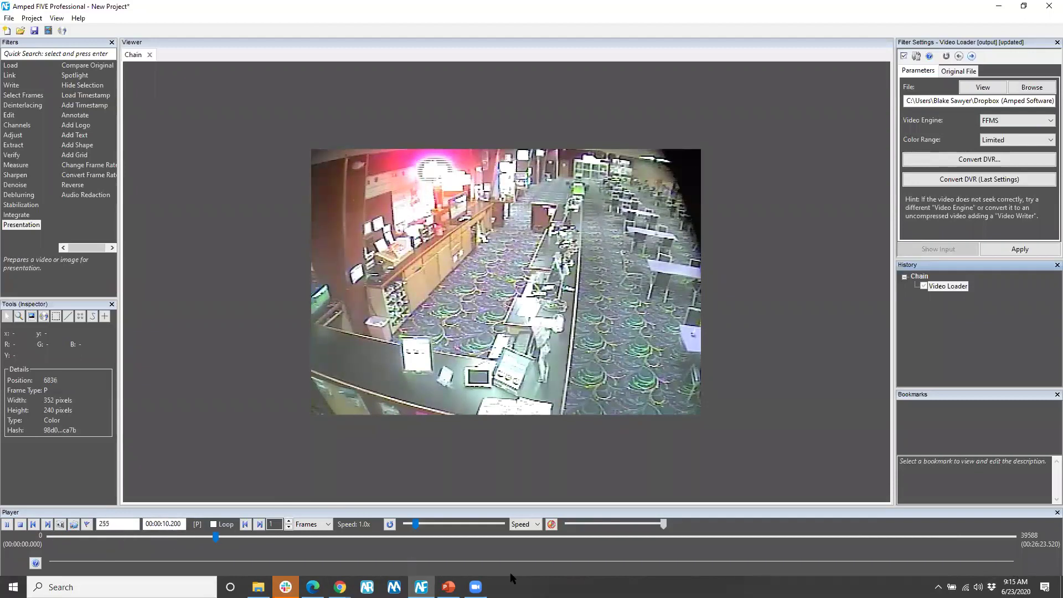
left_click(640, 546)
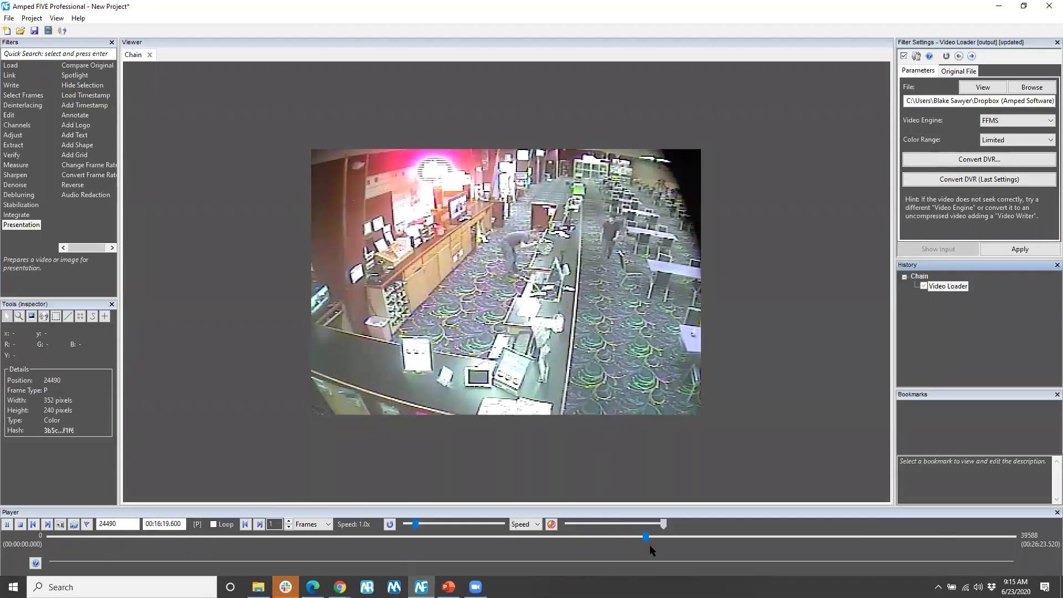
left_click(687, 547)
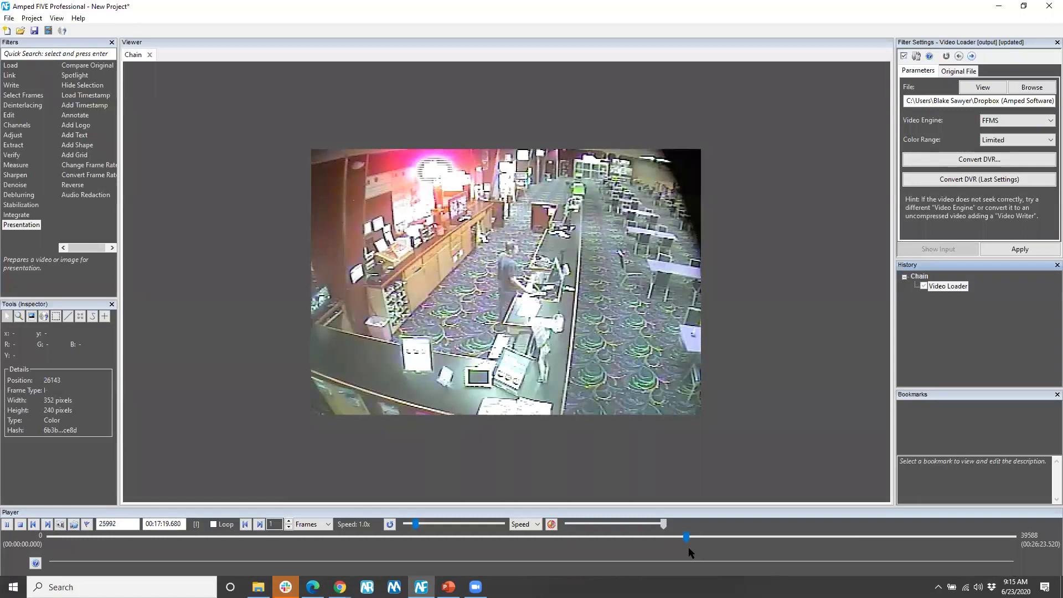
left_click_drag(693, 546, 641, 541)
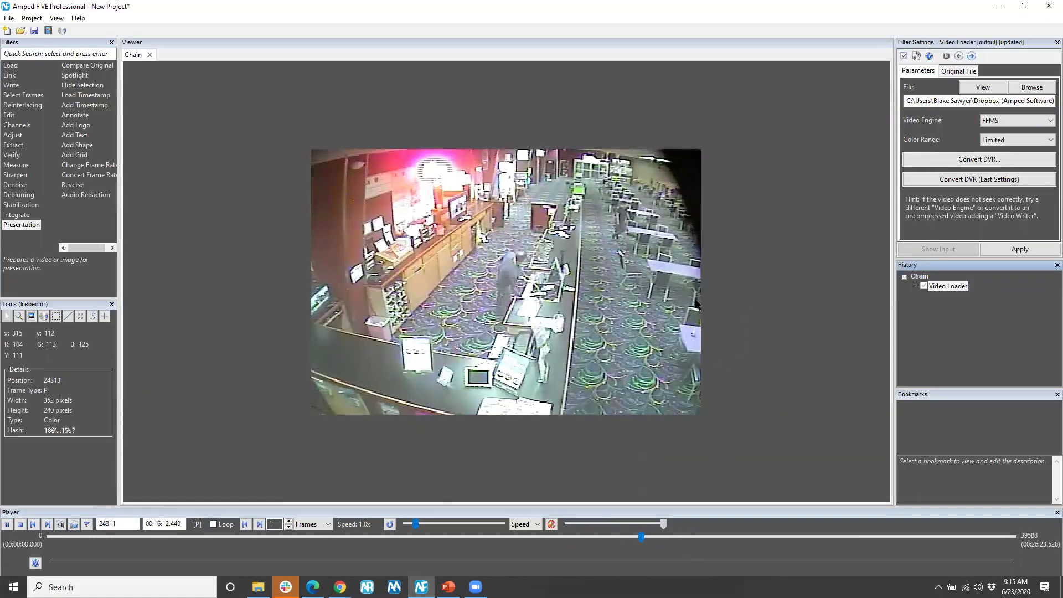
left_click(7, 523)
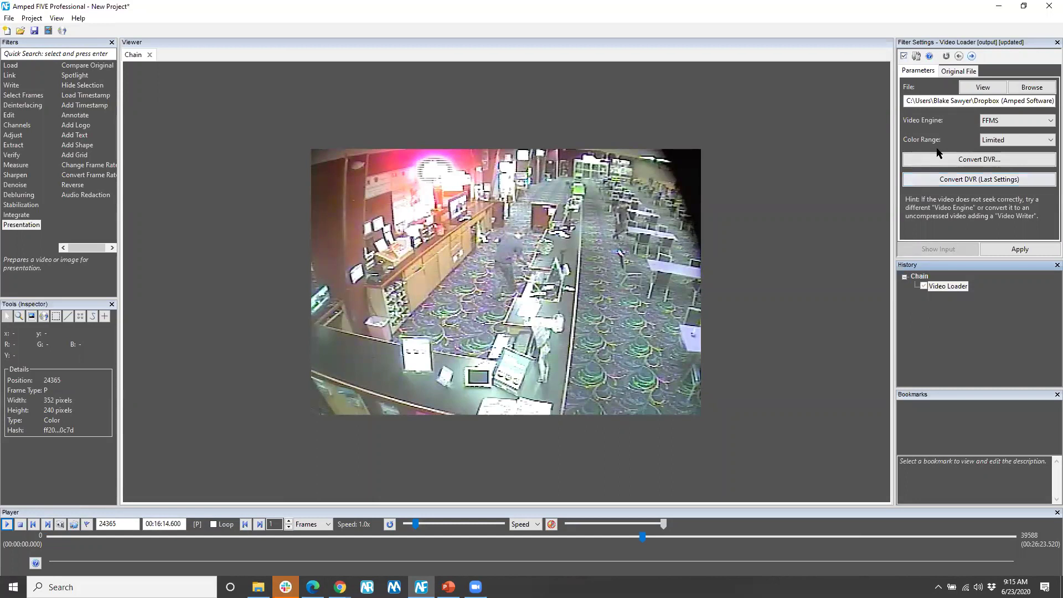
- Convert only the selected DVR file, using stream copy if possible or else transcoding
left_click(969, 161)
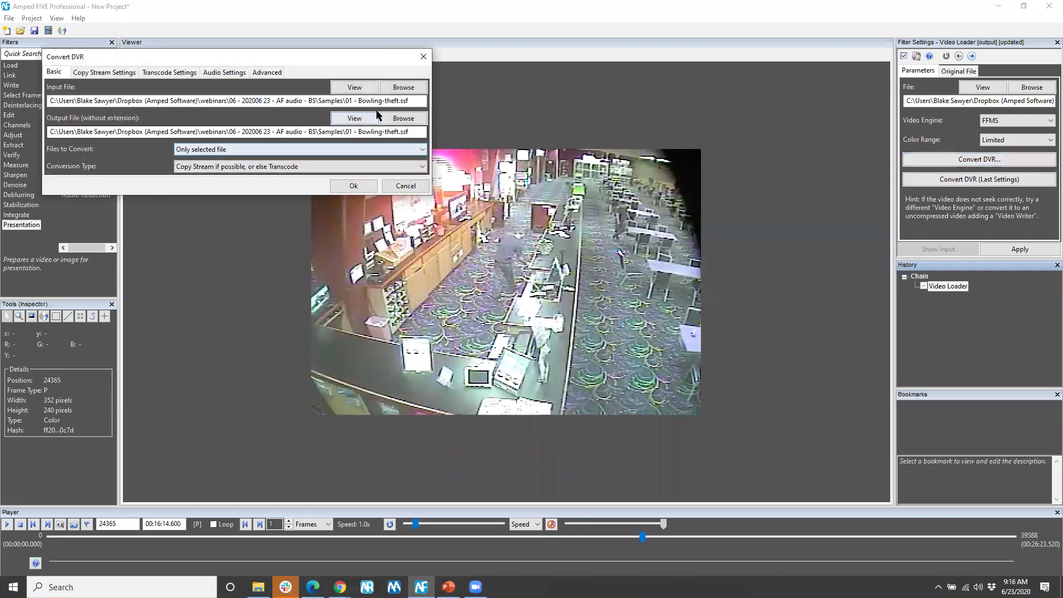
left_click(355, 186)
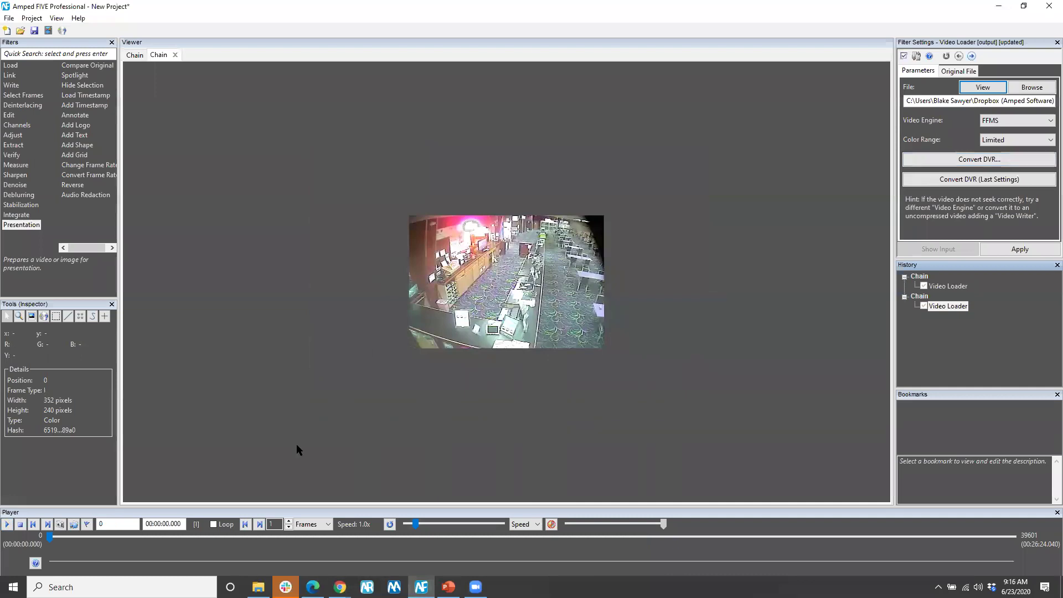
- Check the converted AVI and its log in an enlarged Samples folder window, test-play the AVI, and return to Amped FIVE
mouse_move(258, 587)
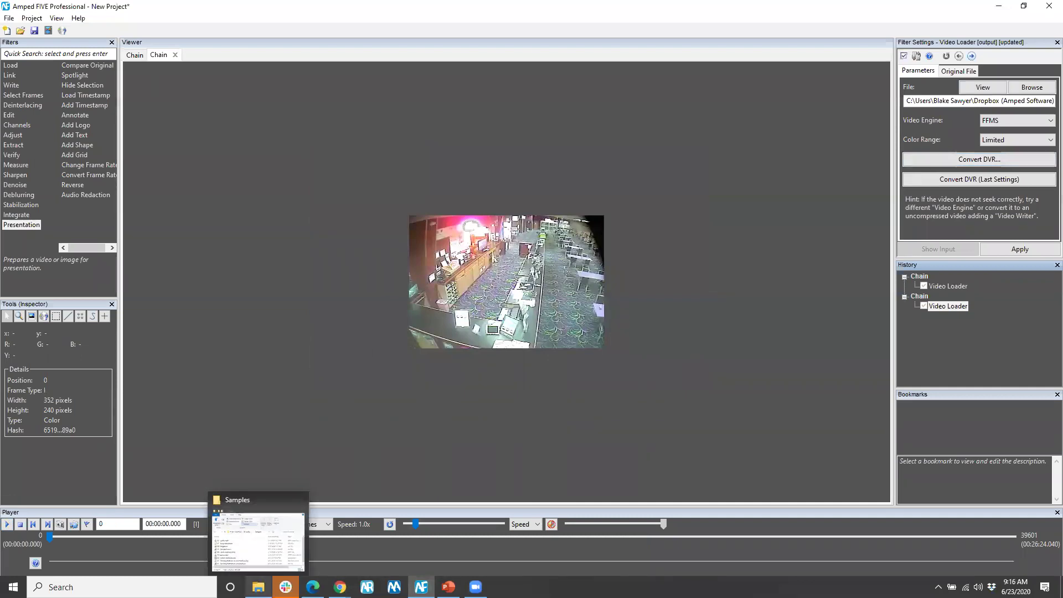
left_click(264, 536)
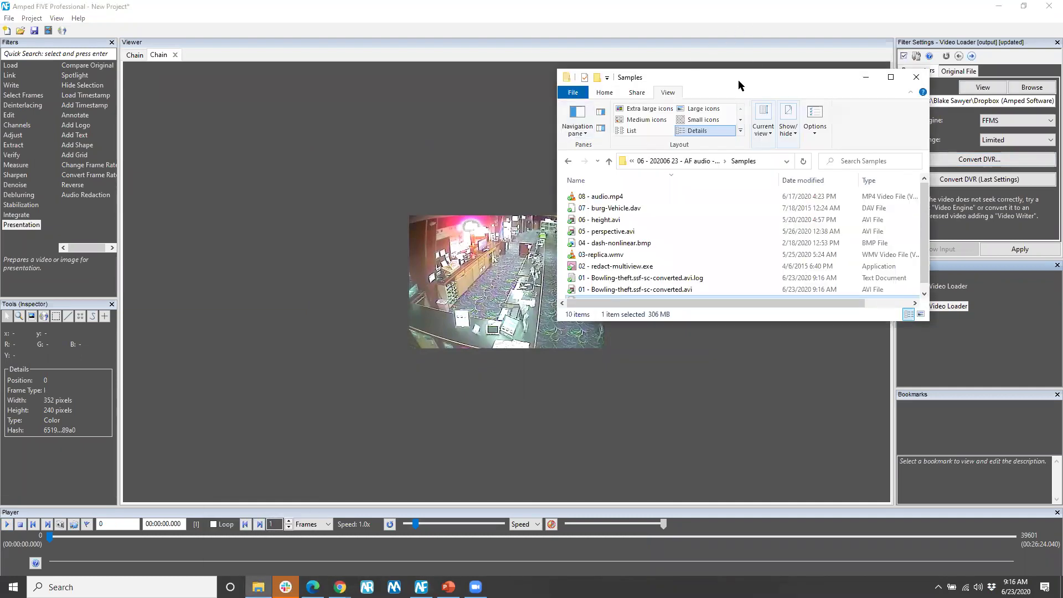
left_click_drag(739, 84, 474, 63)
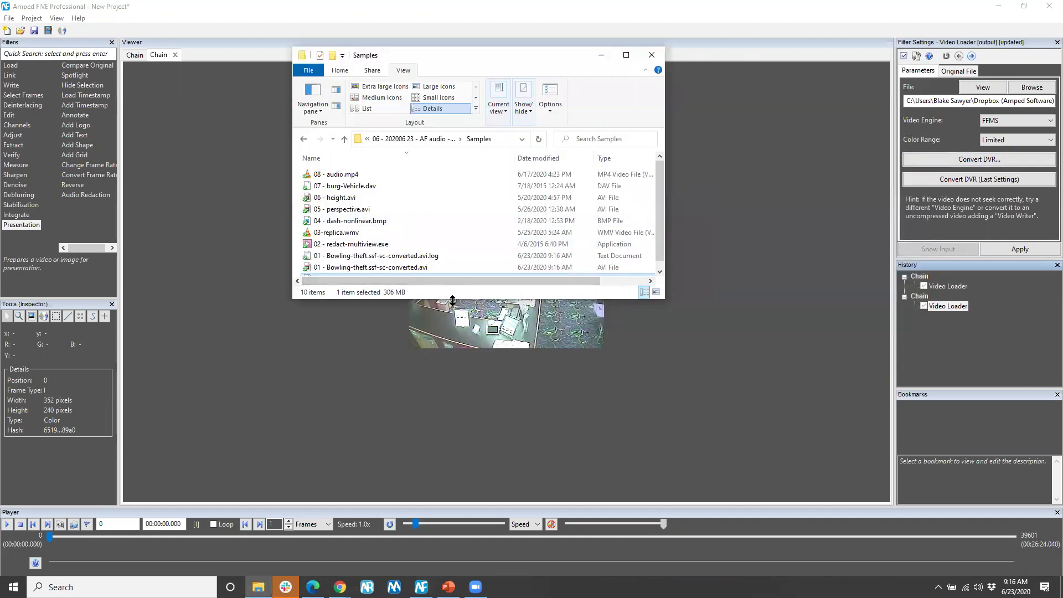
left_click_drag(453, 301, 453, 381)
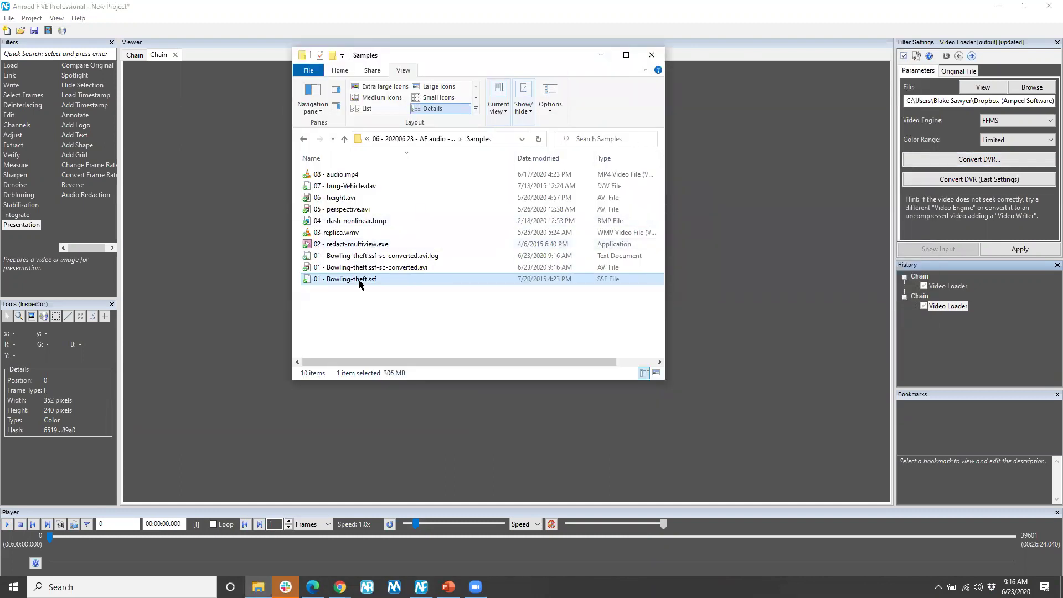
left_click(393, 268)
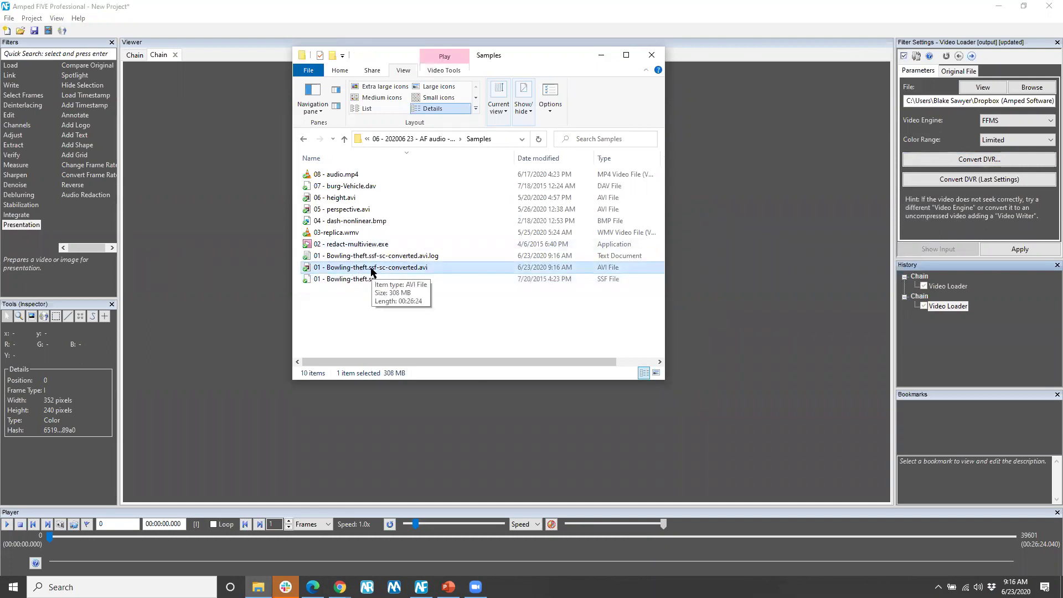
double_click(401, 257)
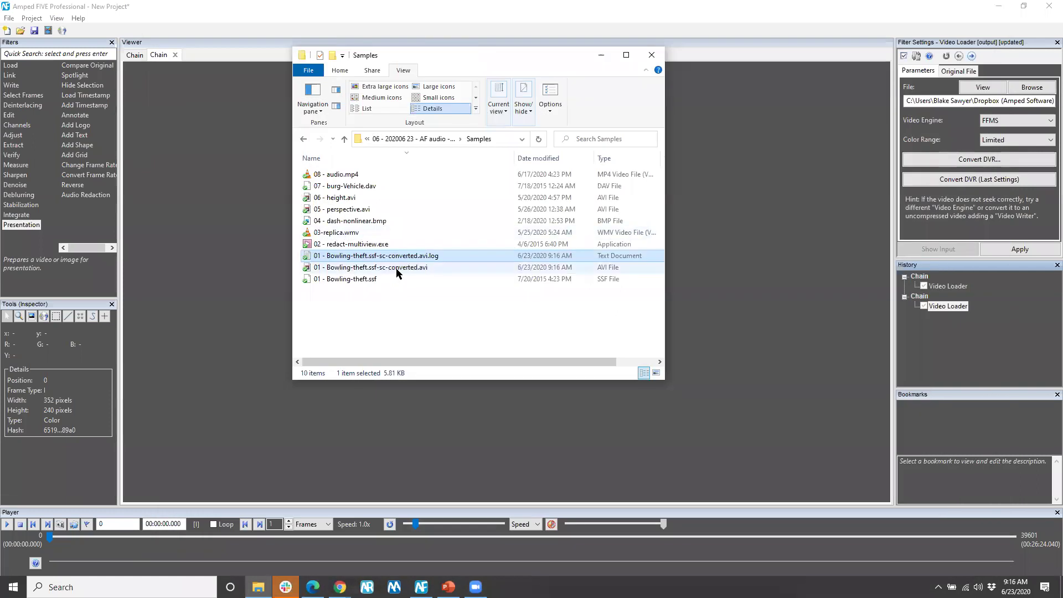
double_click(402, 268)
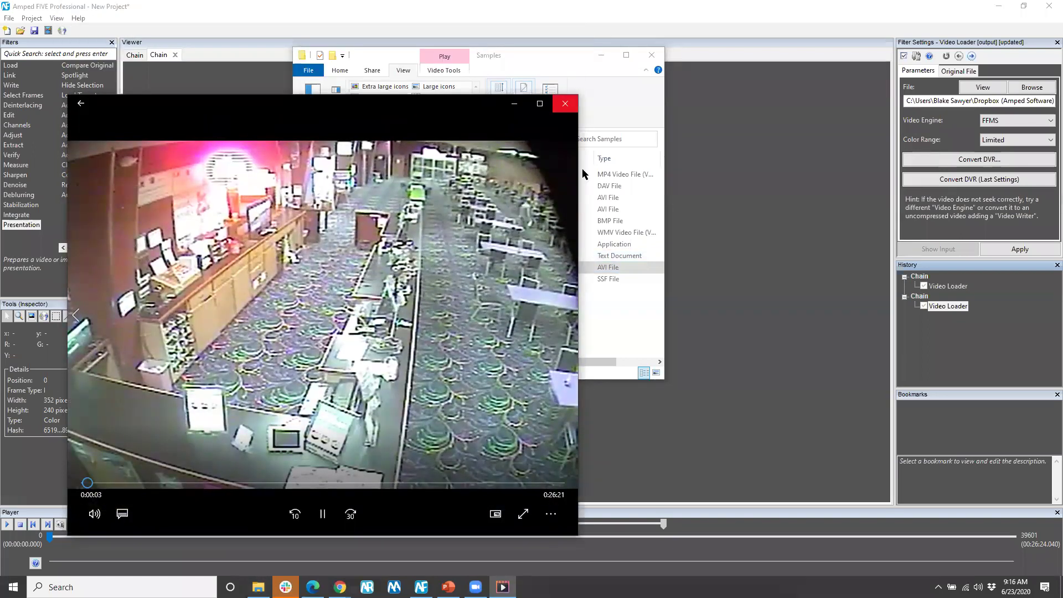
left_click(565, 104)
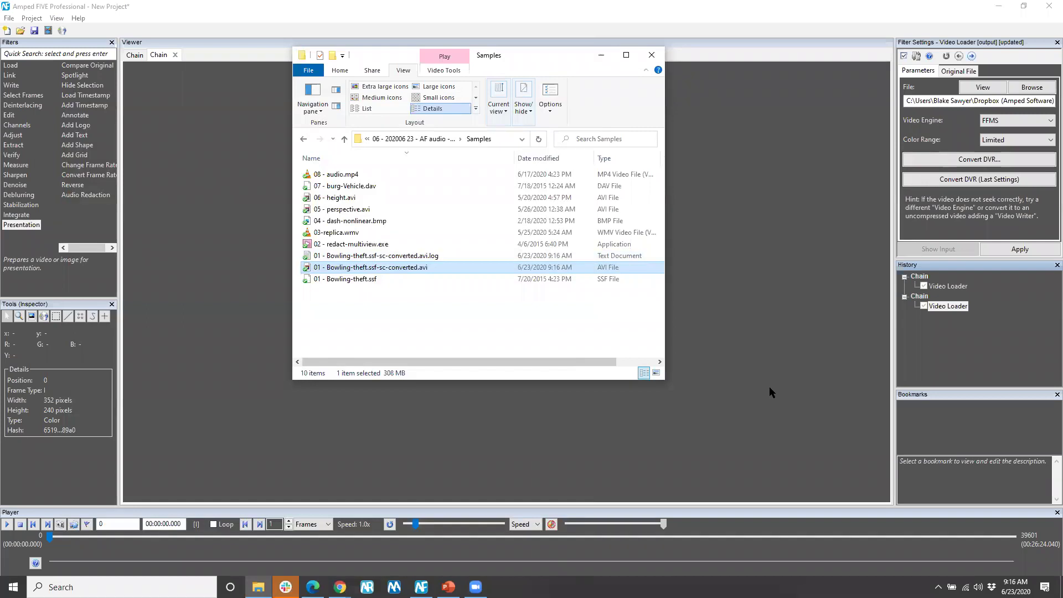
left_click(780, 393)
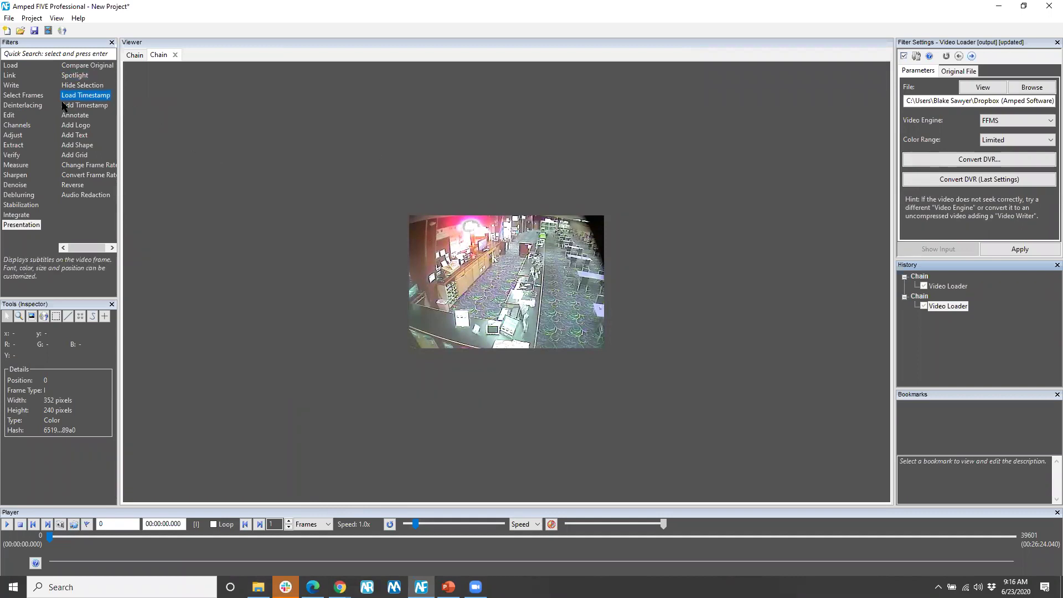
- Apply a Range Selector filter to the converted video with first frame 27900 and last frame 29125
left_click(29, 97)
left_click(80, 76)
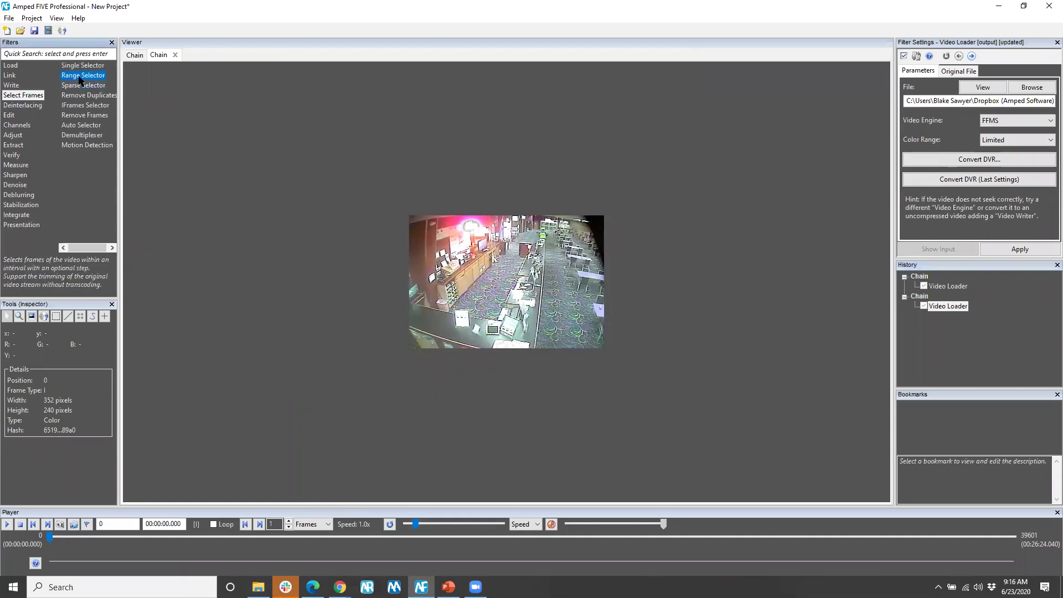
double_click(82, 79)
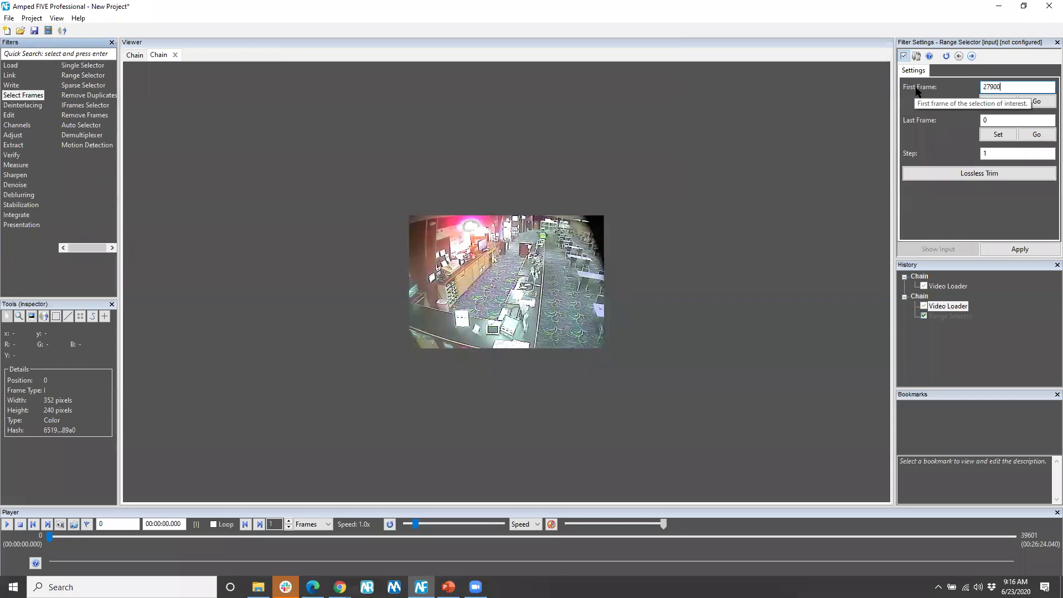
left_click(1023, 121)
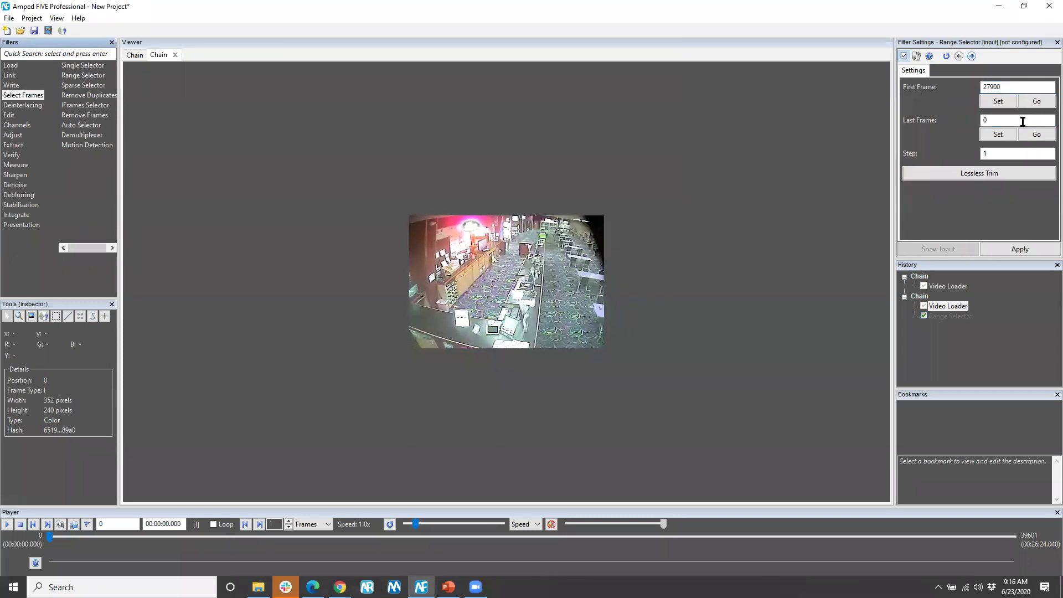
key("ctrl+a")
left_click(1020, 248)
- Review the selected frame range, speeding playback up to 3.4x, and stop it at the start
left_click(7, 525)
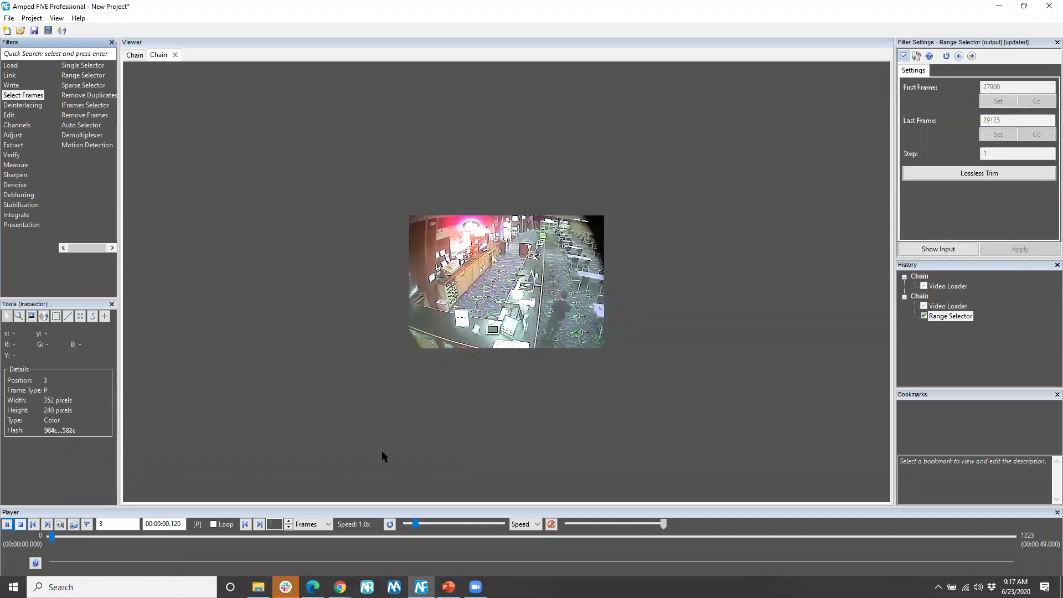
scroll(595, 289, "up", 1)
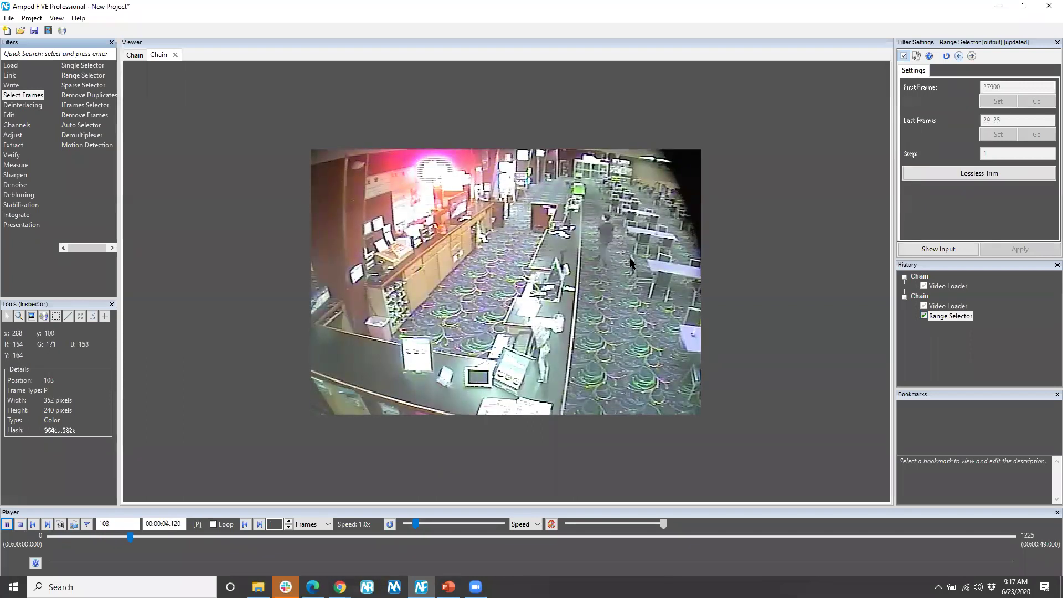
left_click(439, 524)
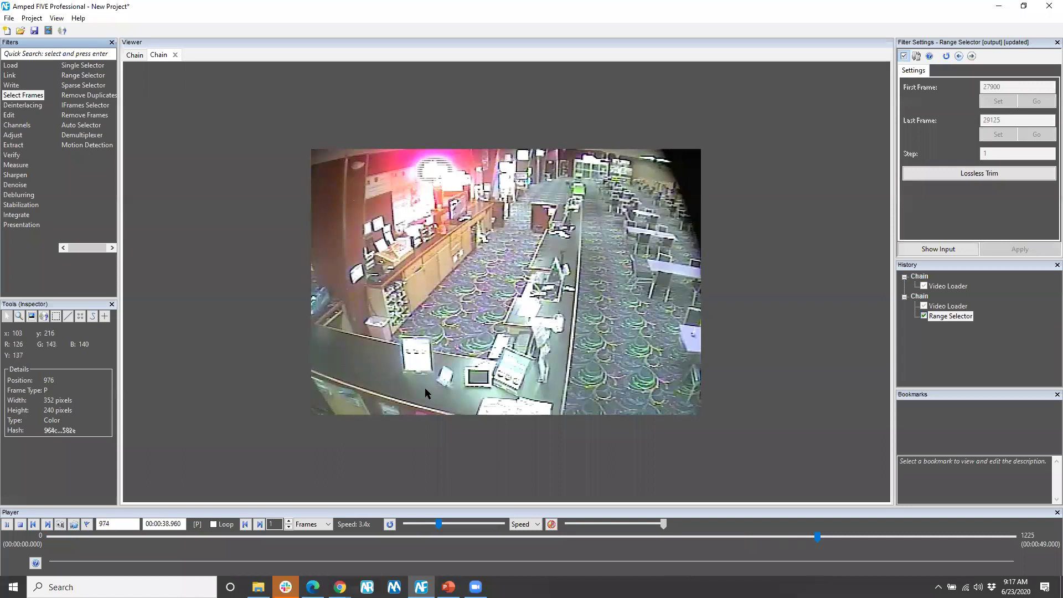
left_click(21, 526)
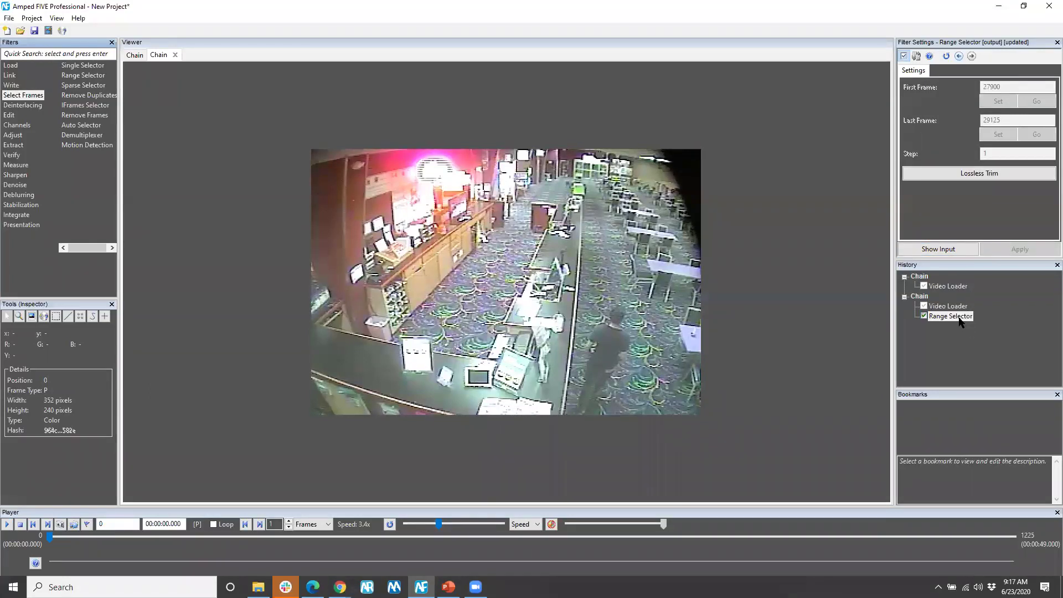
- Create a lossless trim of the selected range and play the resulting clip, resetting playback speed to 1.0x
left_click(968, 183)
left_click(965, 175)
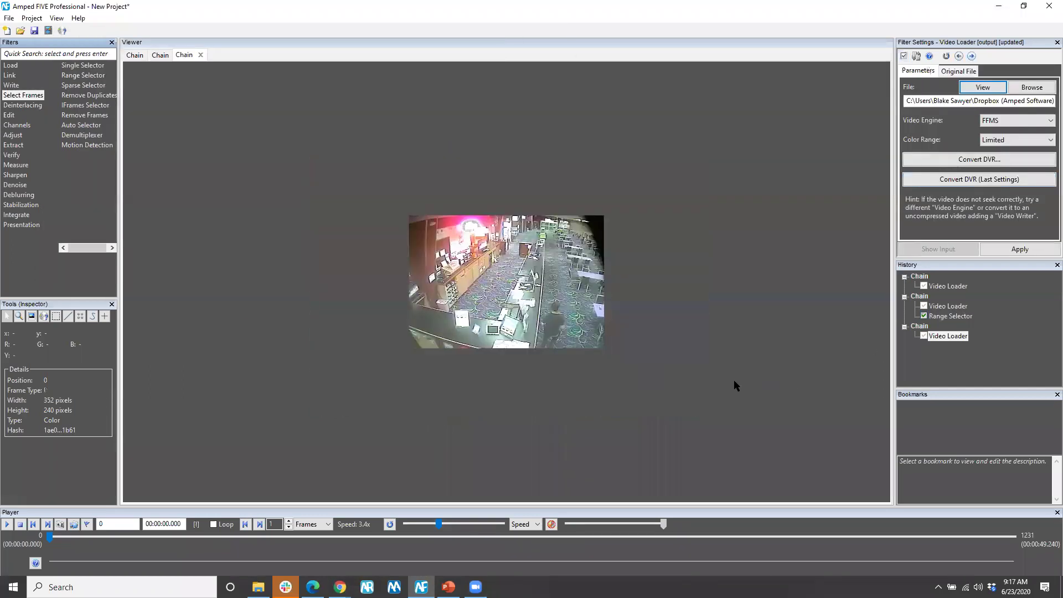
left_click(7, 525)
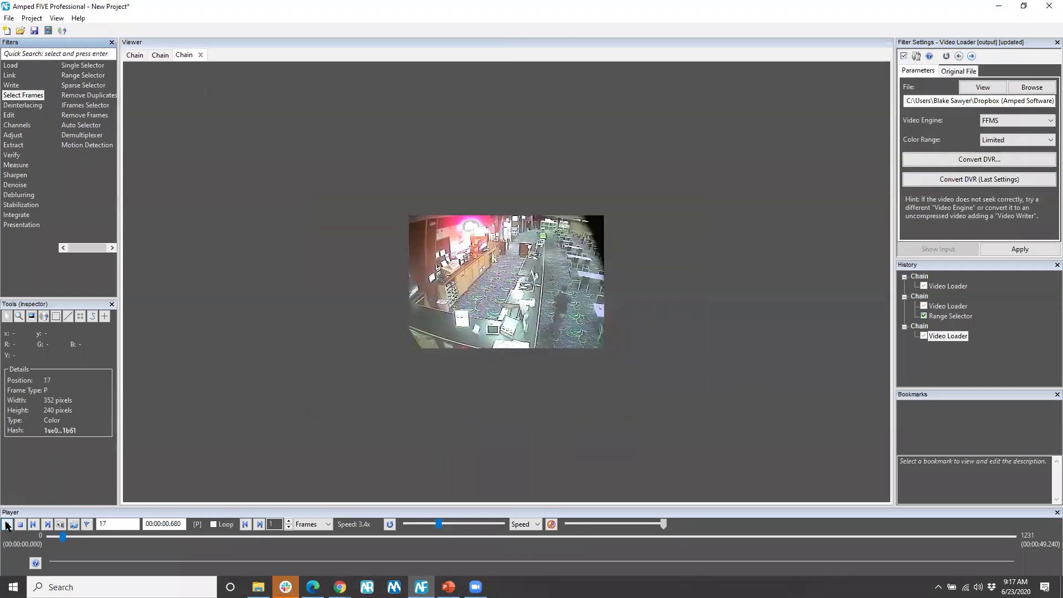
left_click(7, 524)
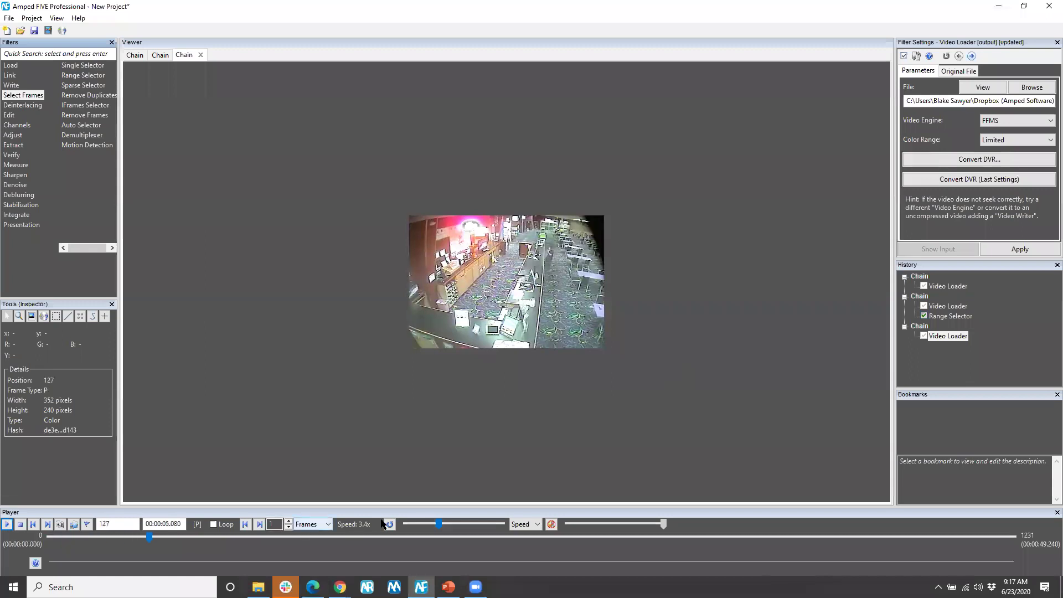
left_click(7, 525)
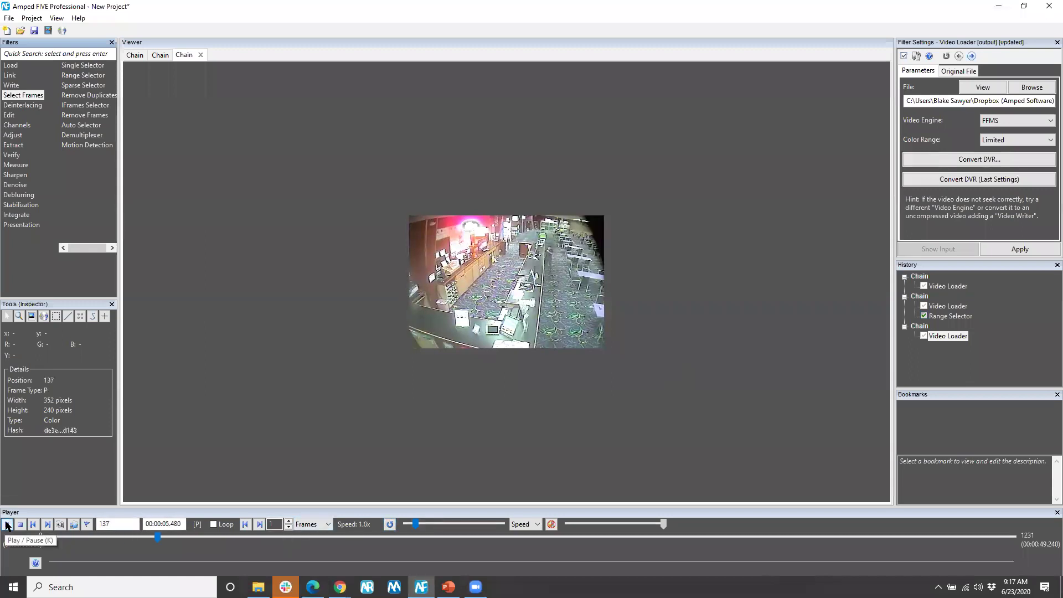
left_click(6, 525)
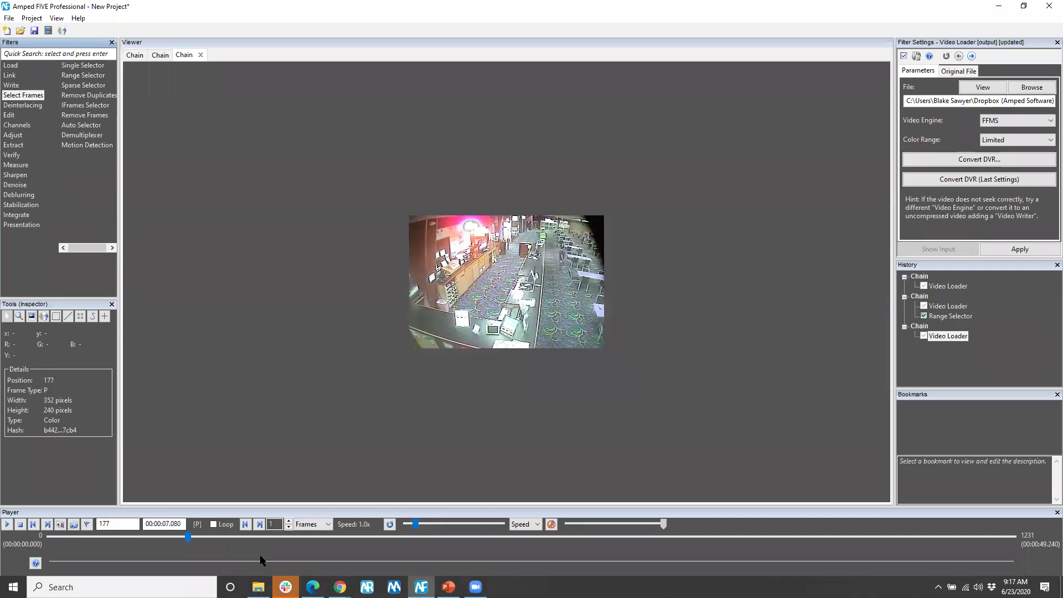
- Examine the trimmed AVI file in the Samples folder
left_click(258, 587)
left_click(384, 257)
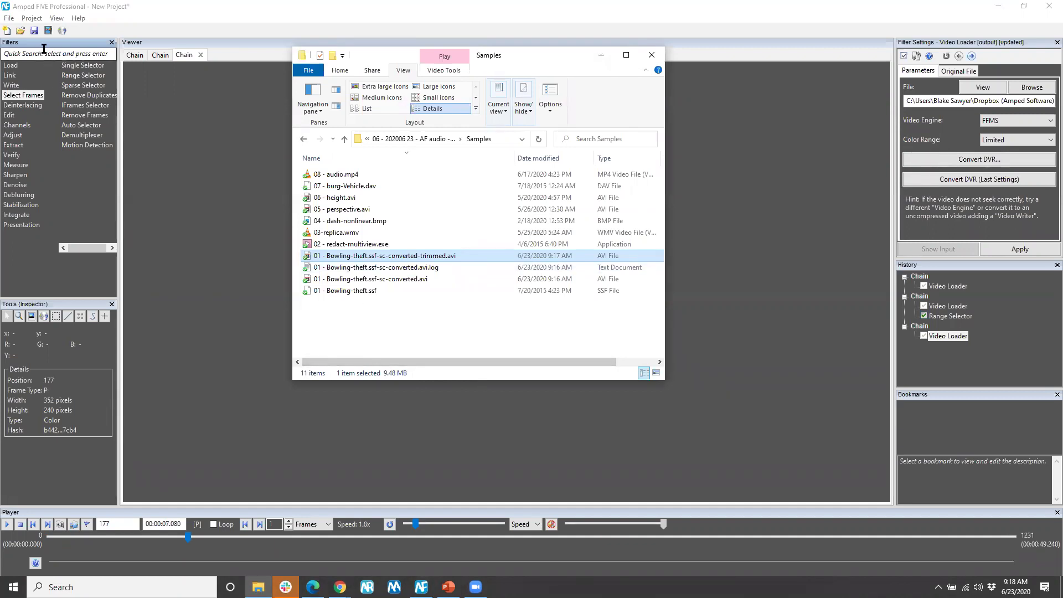
- Start a new project without saving the current one, and bring the Samples folder back up with 02 - redact-multiview.exe selected
left_click(357, 246)
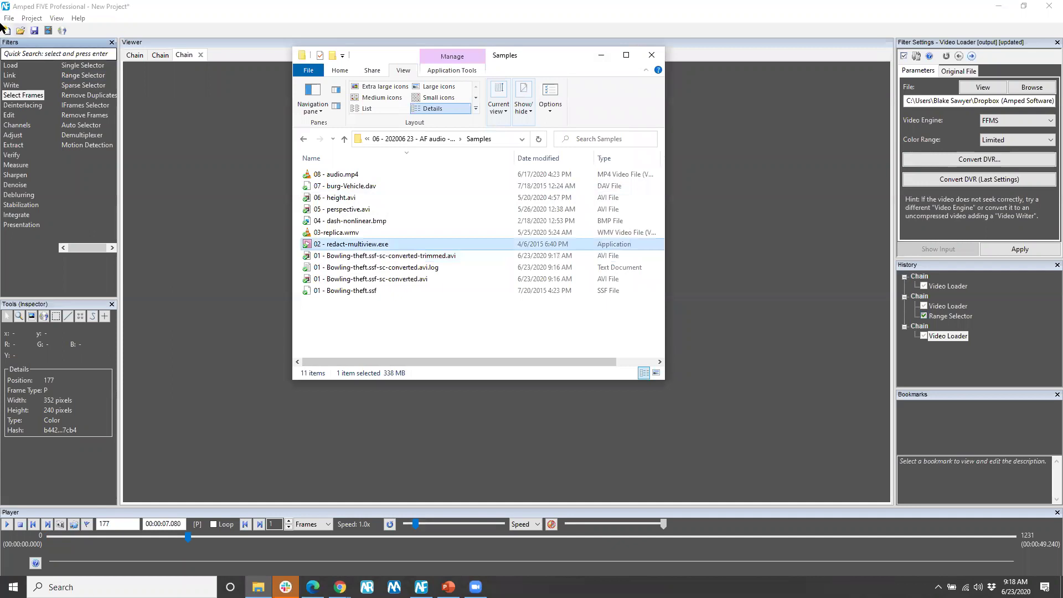
left_click(7, 30)
left_click(555, 300)
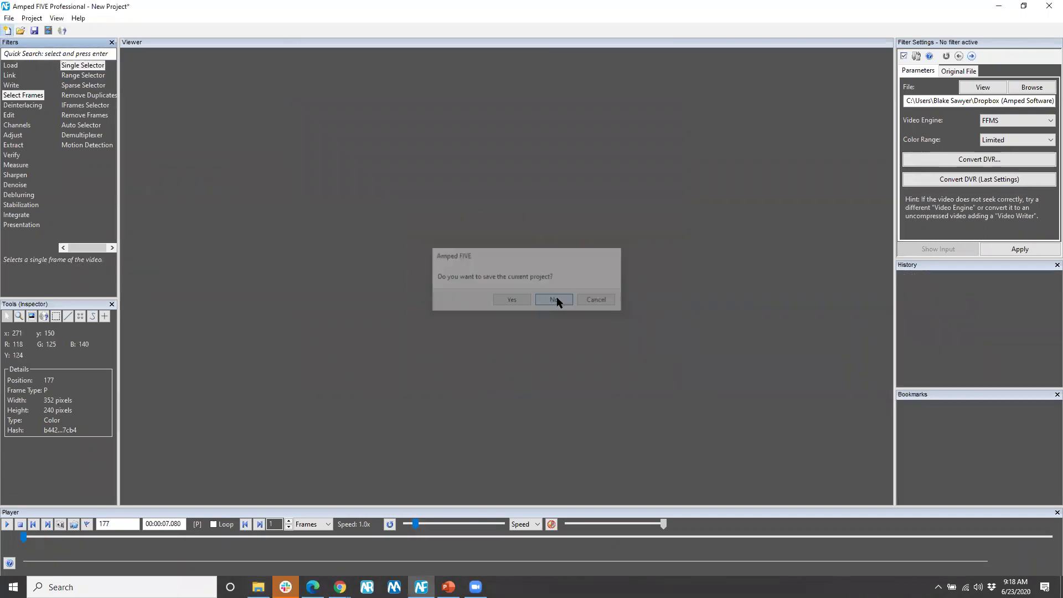
left_click(258, 587)
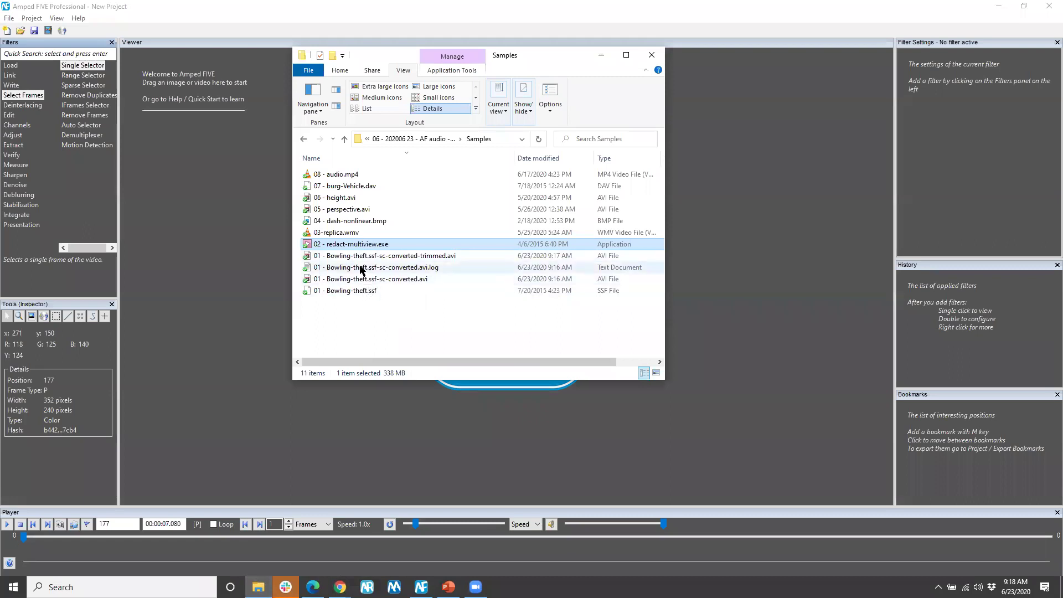
- Load 02 - redact-multiview.exe and convert only the selected file, copying the stream if possible or else transcoding
left_click_drag(332, 245, 250, 192)
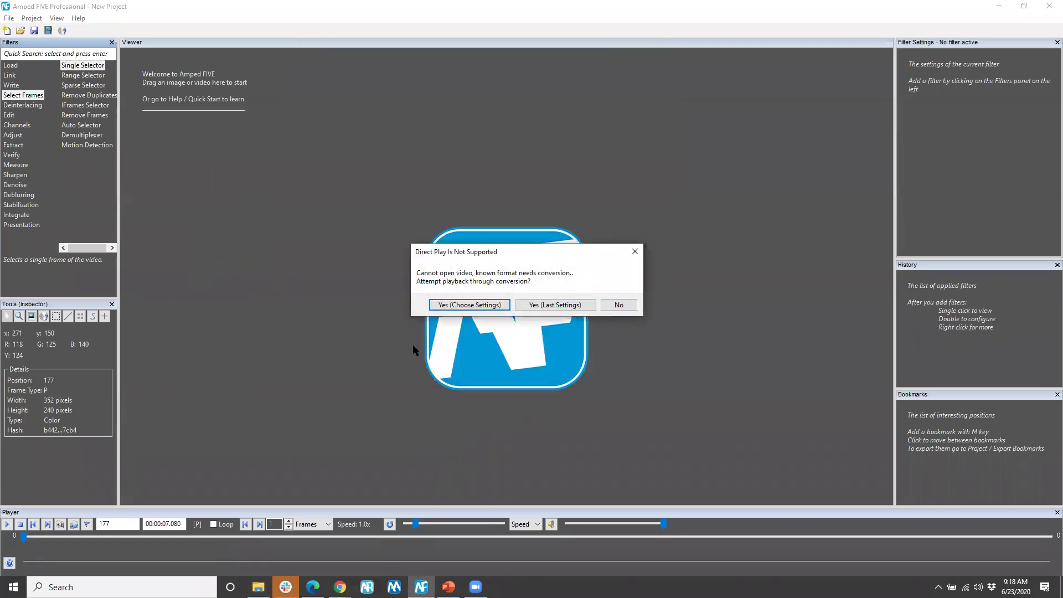
left_click(465, 306)
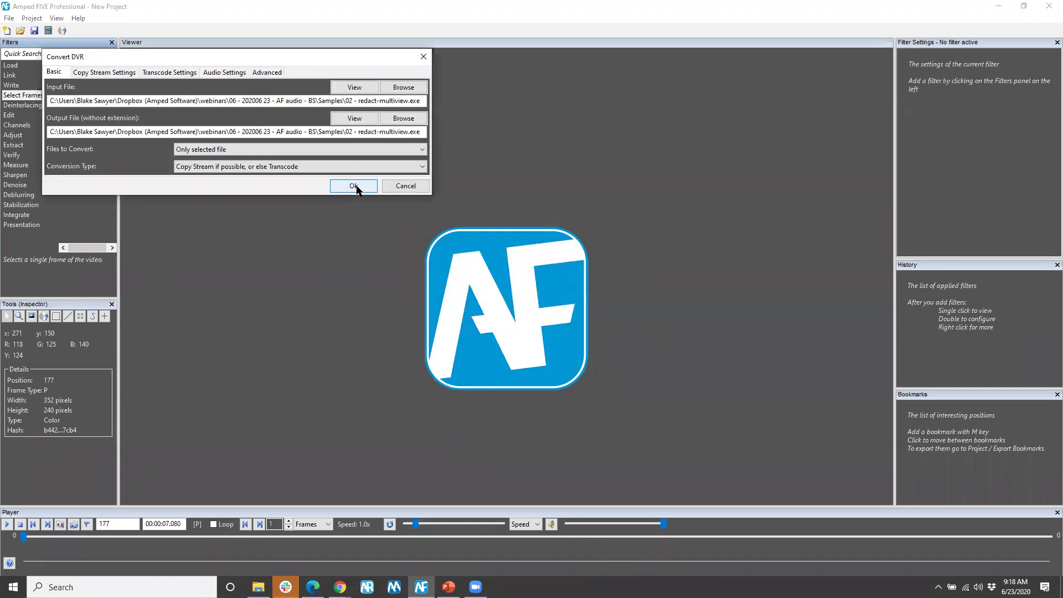
left_click(354, 186)
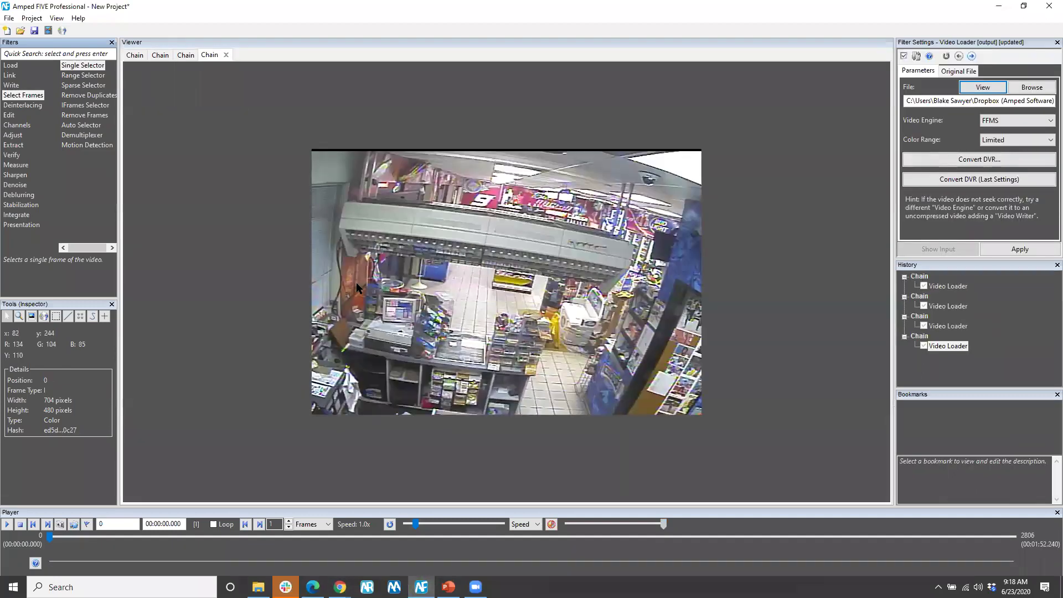
- Check the first camera's video, return to the fourth chain's video and go to frame 924
left_click(945, 287)
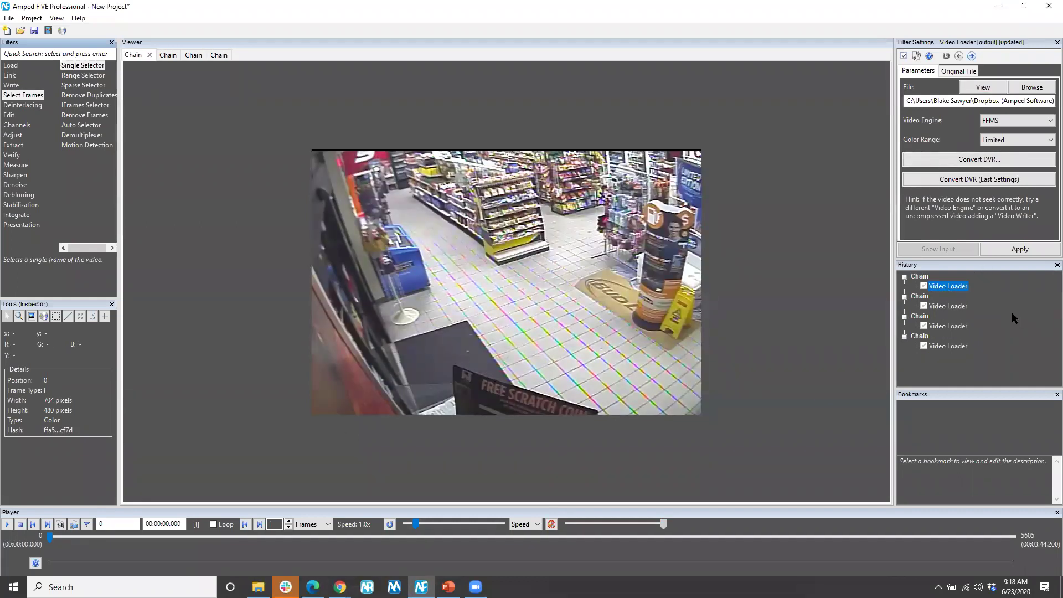
left_click(948, 347)
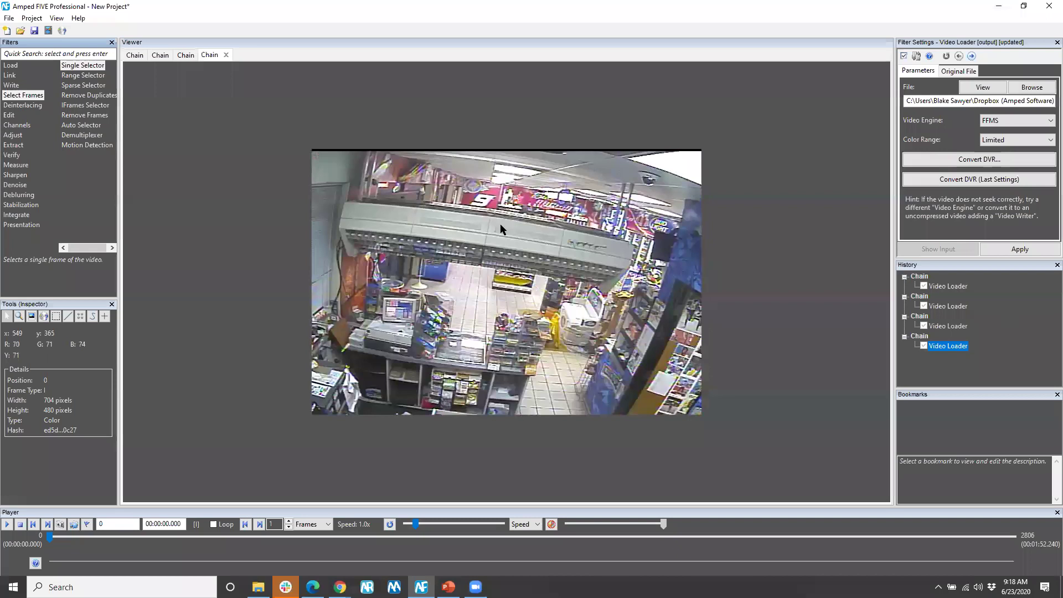
left_click(48, 538)
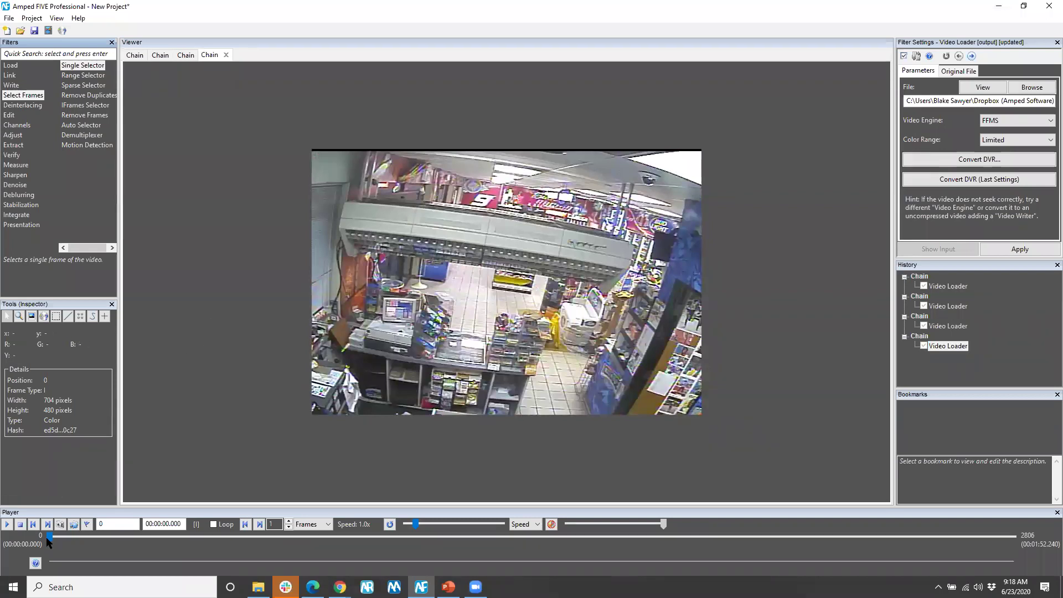
left_click_drag(77, 541, 366, 541)
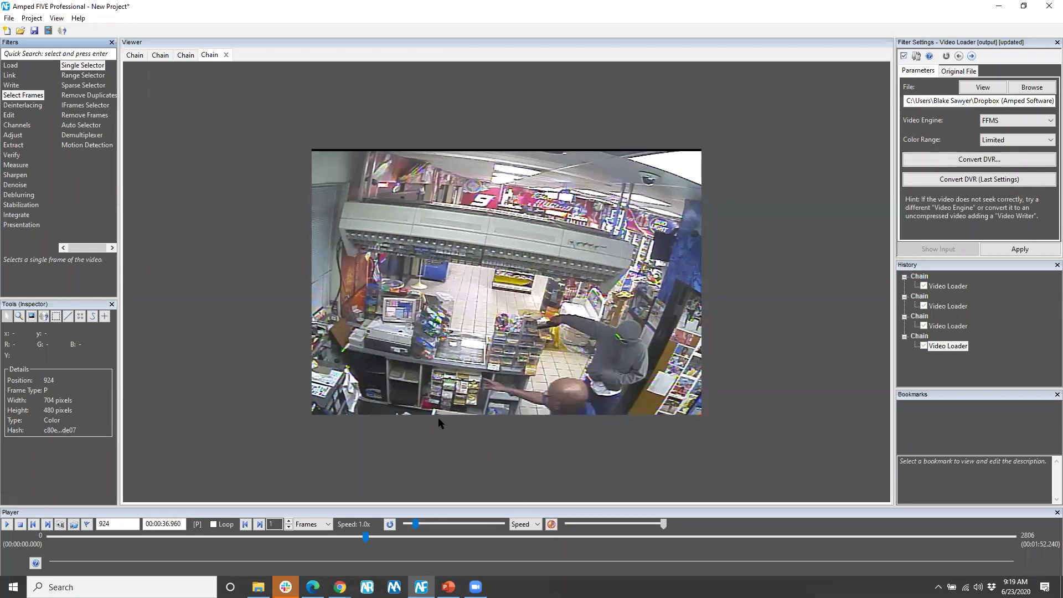
- Apply a Hide Selection filter to a region about 170 × 72 pixels over the clerk's head at frame 924
left_click(16, 225)
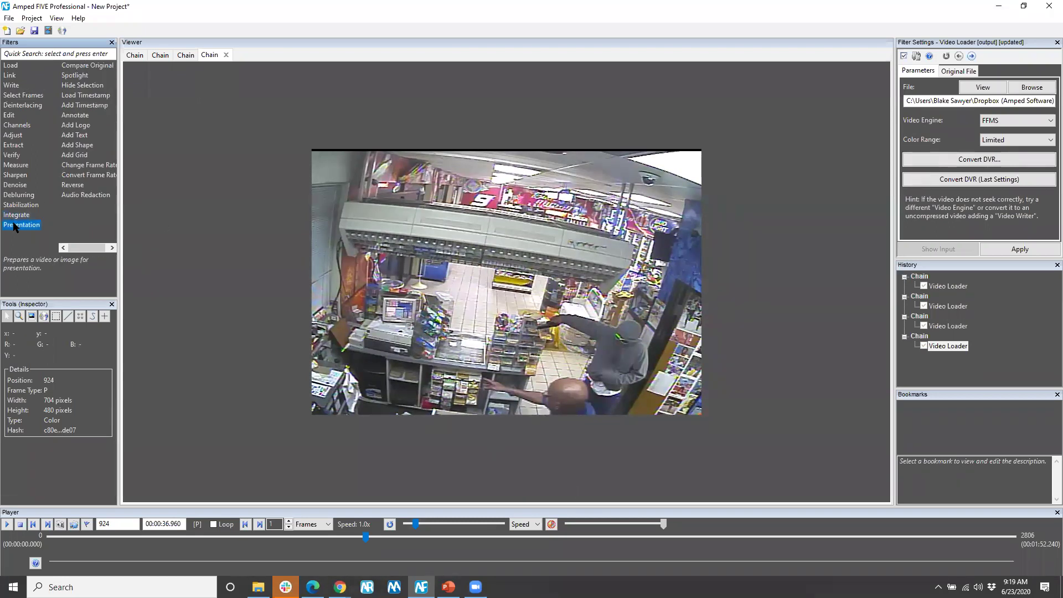
double_click(89, 86)
left_click_drag(608, 376, 514, 422)
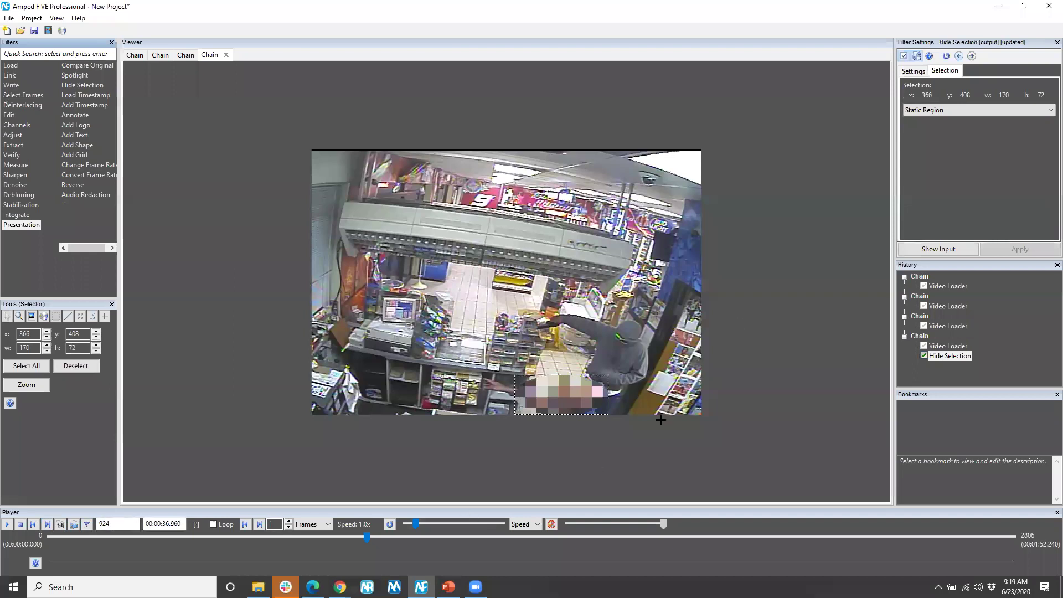
- Set the selection to Manual Tracking and add a position about 83 × 125 pixels over the clerk's head at frame 979
left_click(935, 113)
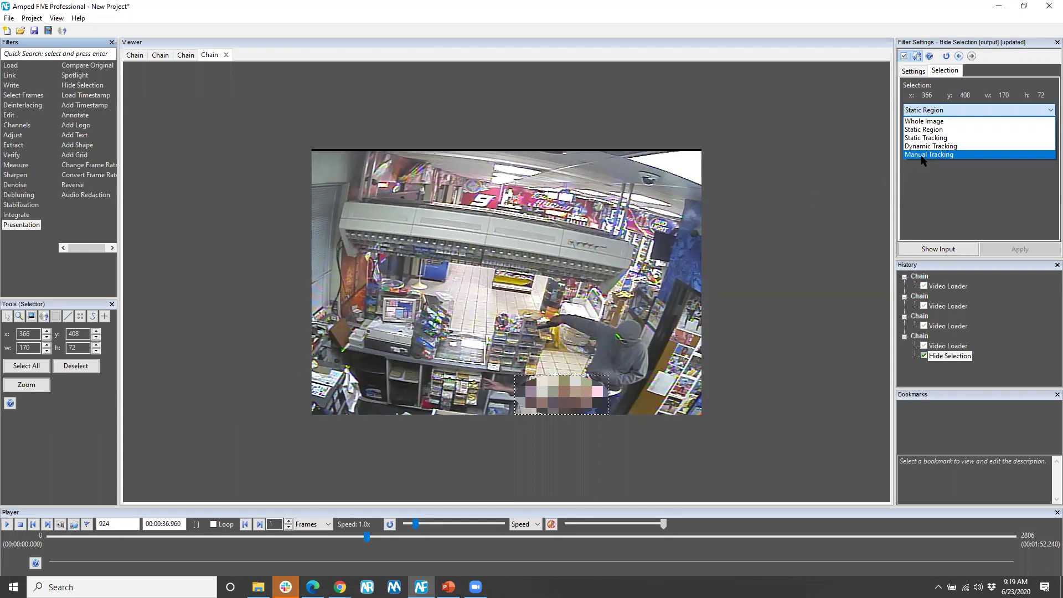
left_click(922, 155)
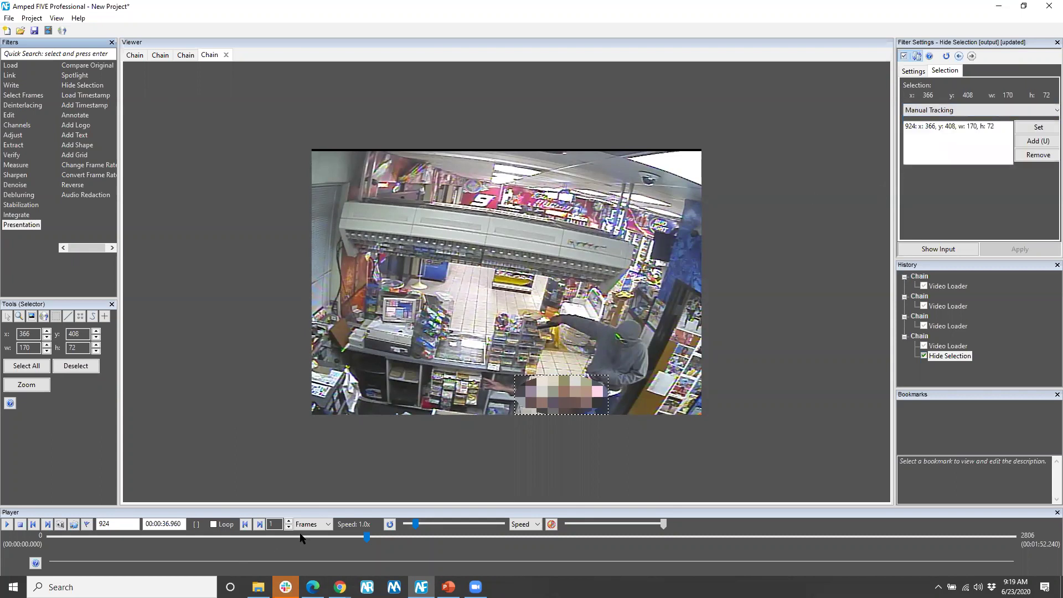
left_click_drag(364, 536, 386, 536)
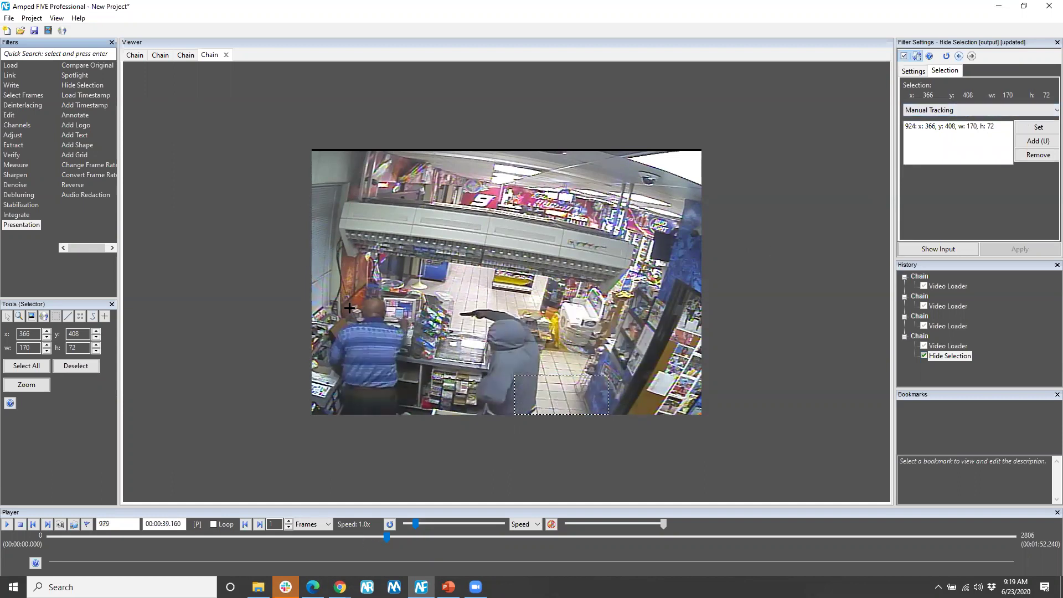
left_click_drag(350, 294, 395, 362)
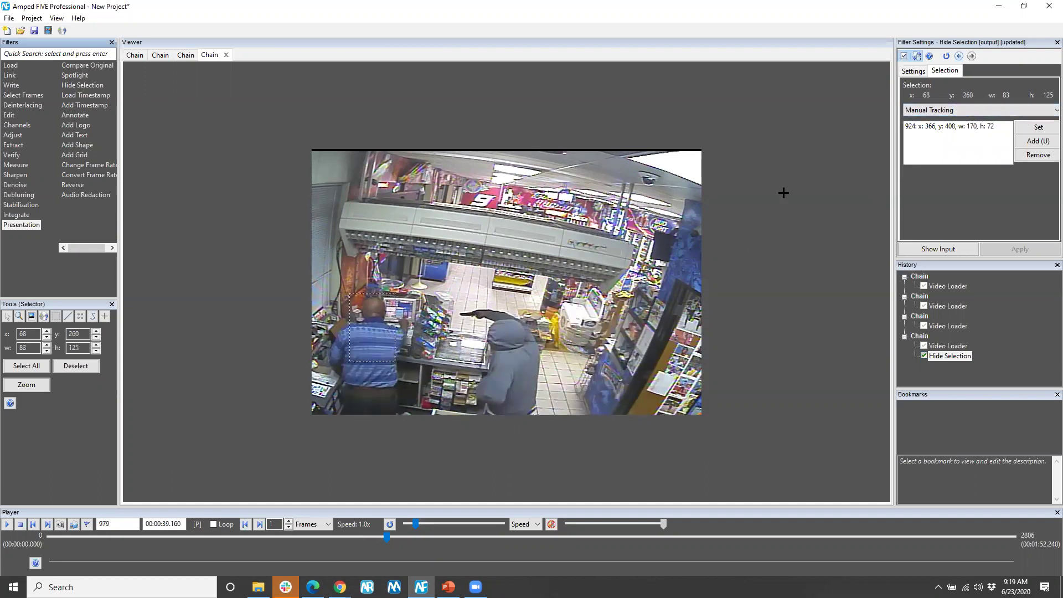
left_click(1039, 140)
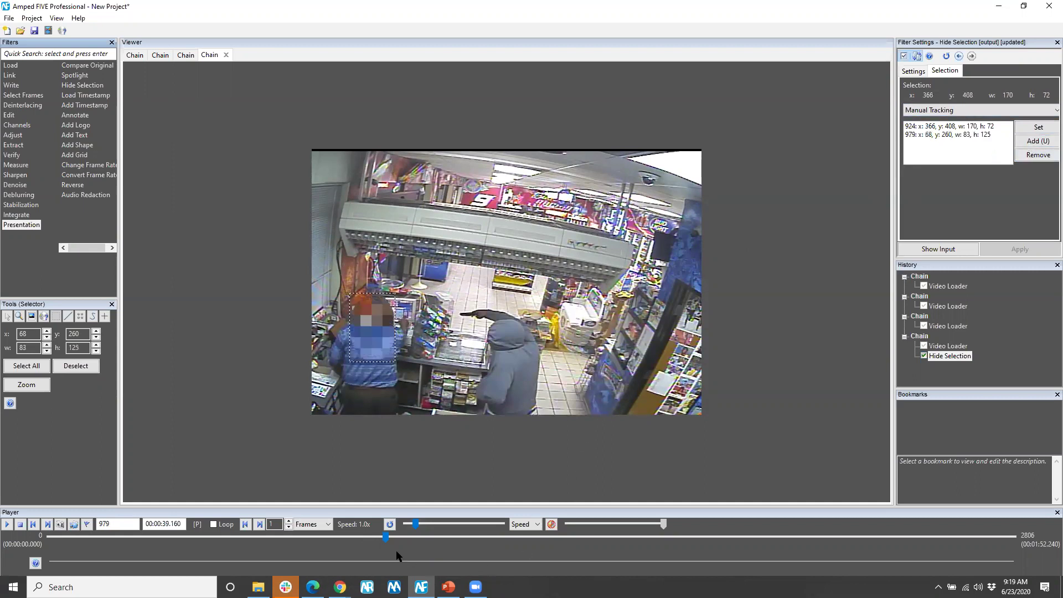
- Switch the hidden selection to Dynamic Tracking and play the video from frame 926 to check the mask
left_click_drag(386, 538, 367, 540)
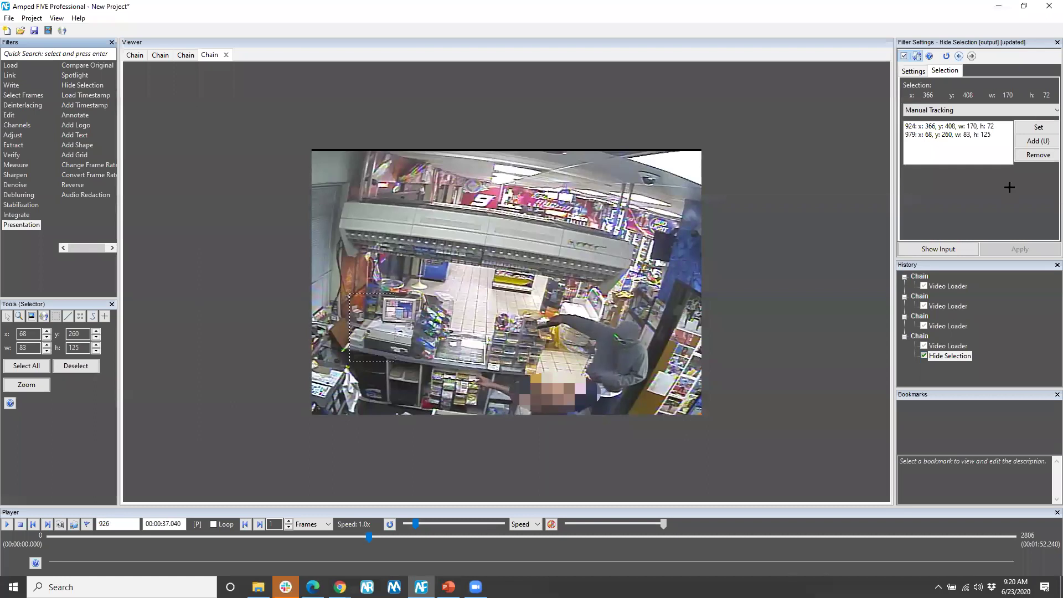
left_click(922, 111)
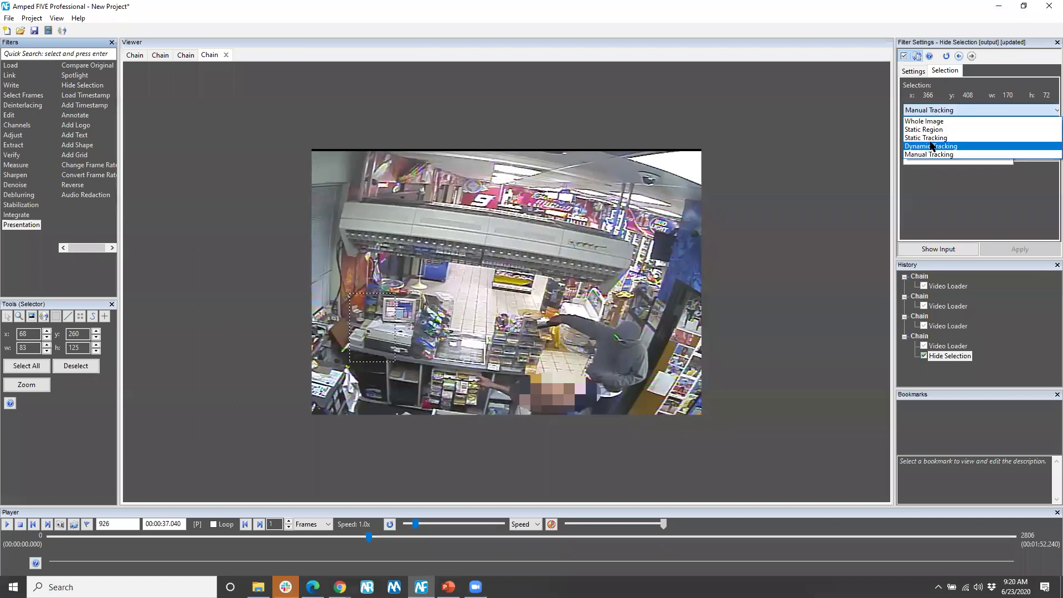
left_click(933, 147)
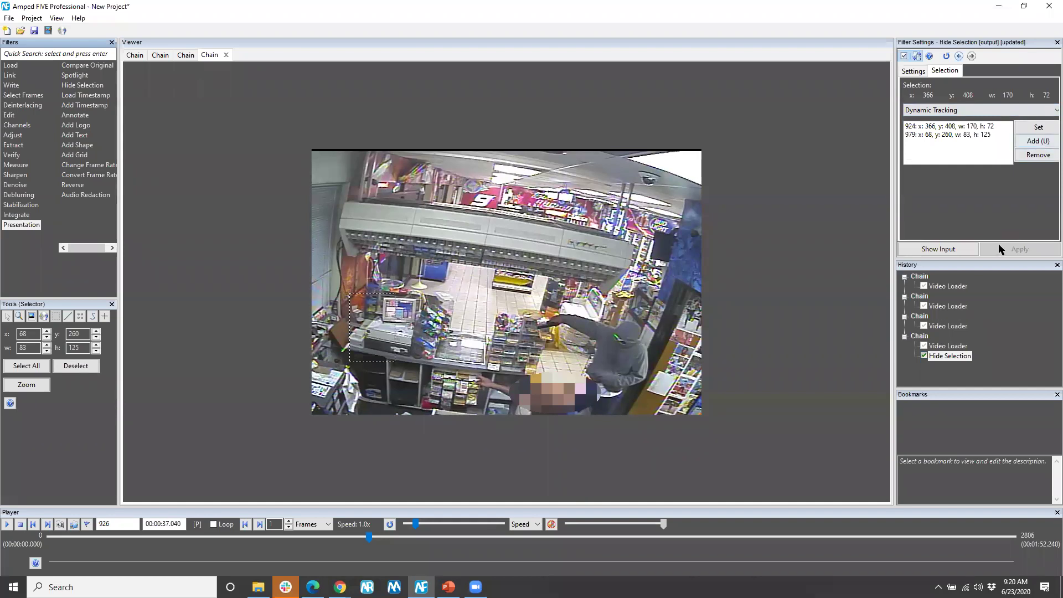
left_click(8, 523)
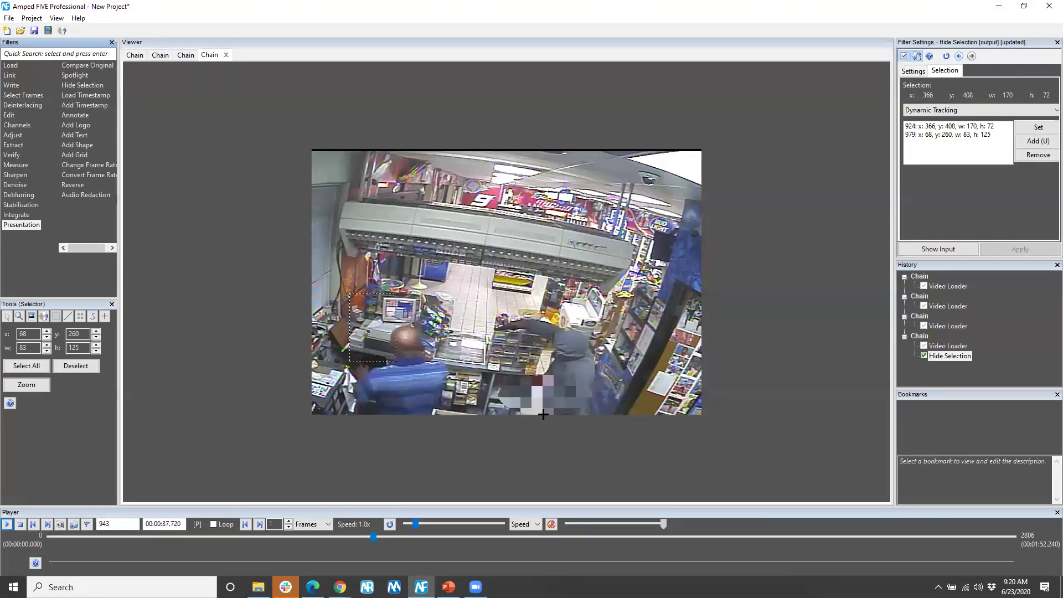
- Add a tracking position about 75 × 82 pixels over the clerk's head at frame 929 and play back the redaction
mouse_move(374, 536)
left_mouse_down()
mouse_move(358, 540)
mouse_move(370, 537)
left_mouse_up()
left_click_drag(497, 368, 539, 415)
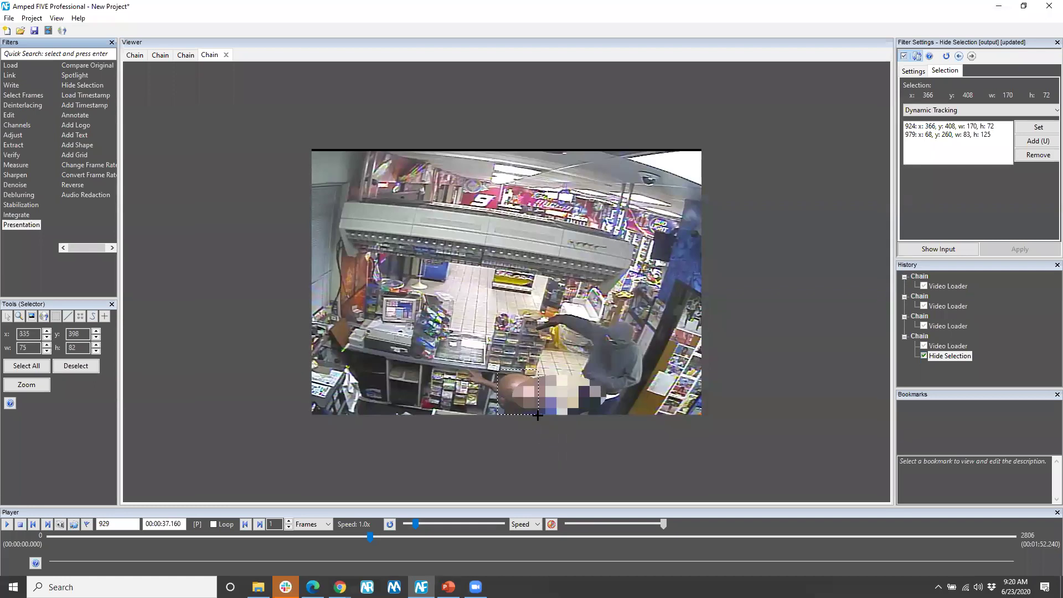
left_click(1038, 141)
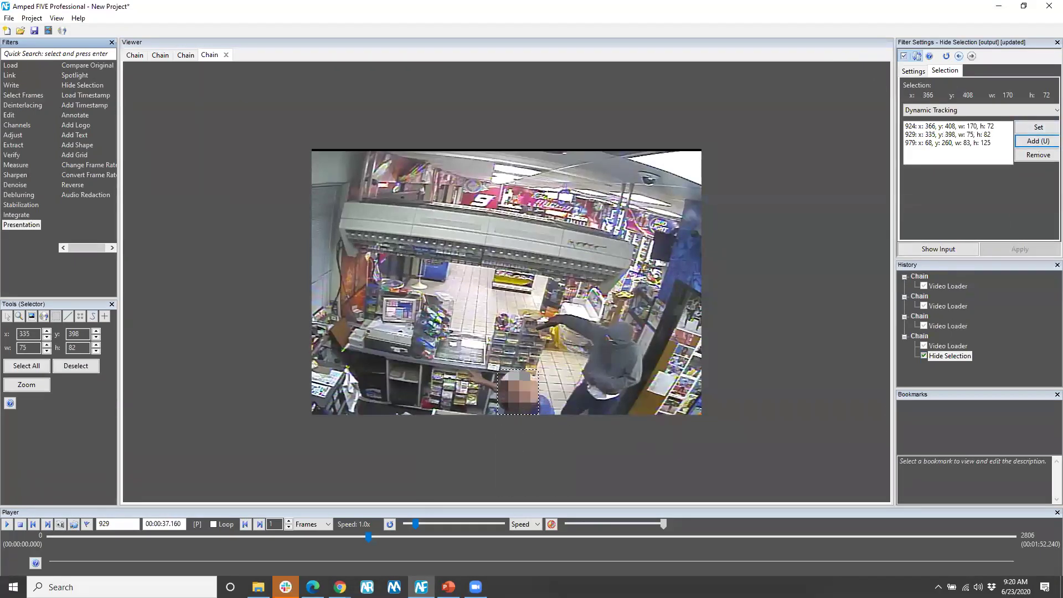
left_click(7, 524)
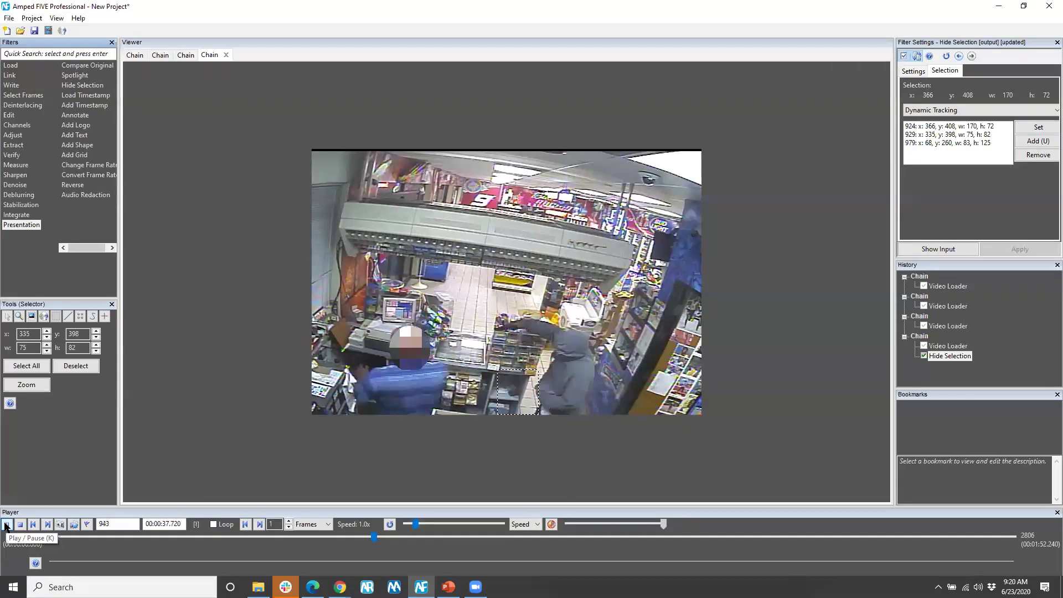
left_click(7, 524)
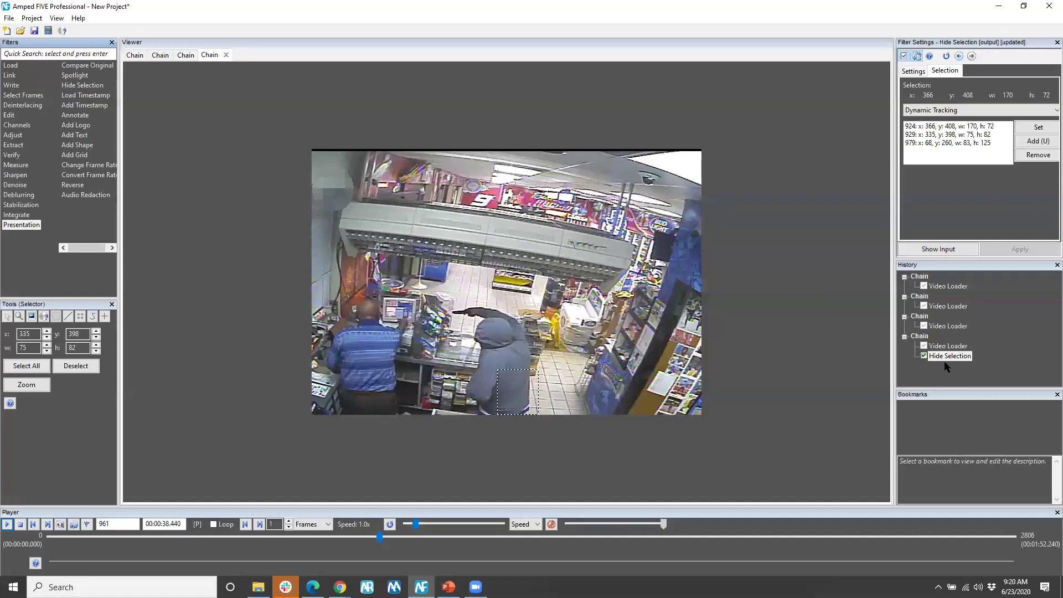
- Apply a Range Selector filter after Hide Selection with first frame 895 and last frame 1009
left_click(9, 76)
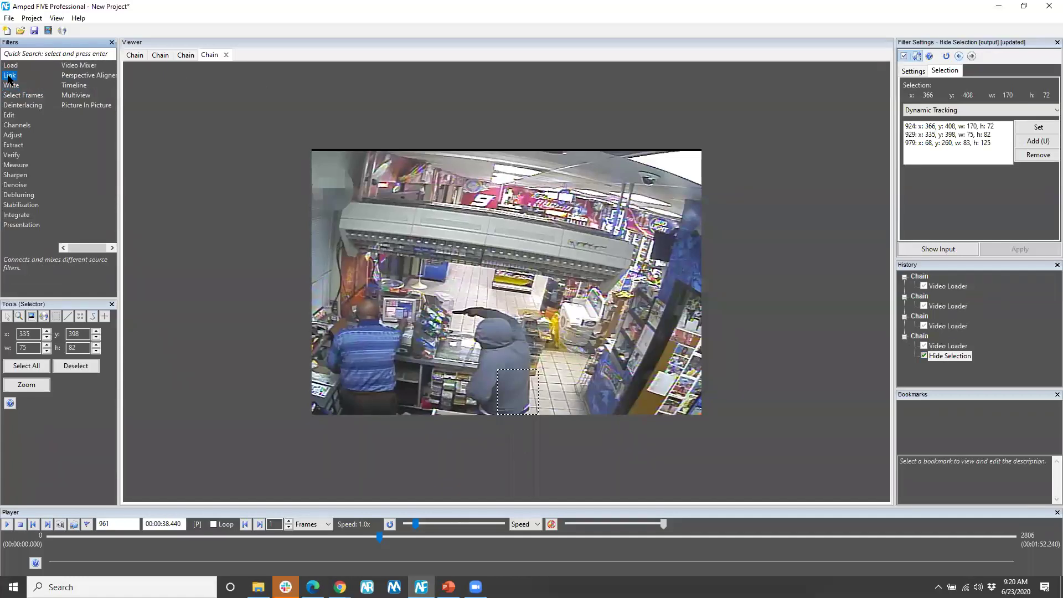
key("Down")
key("Down")
key("Down")
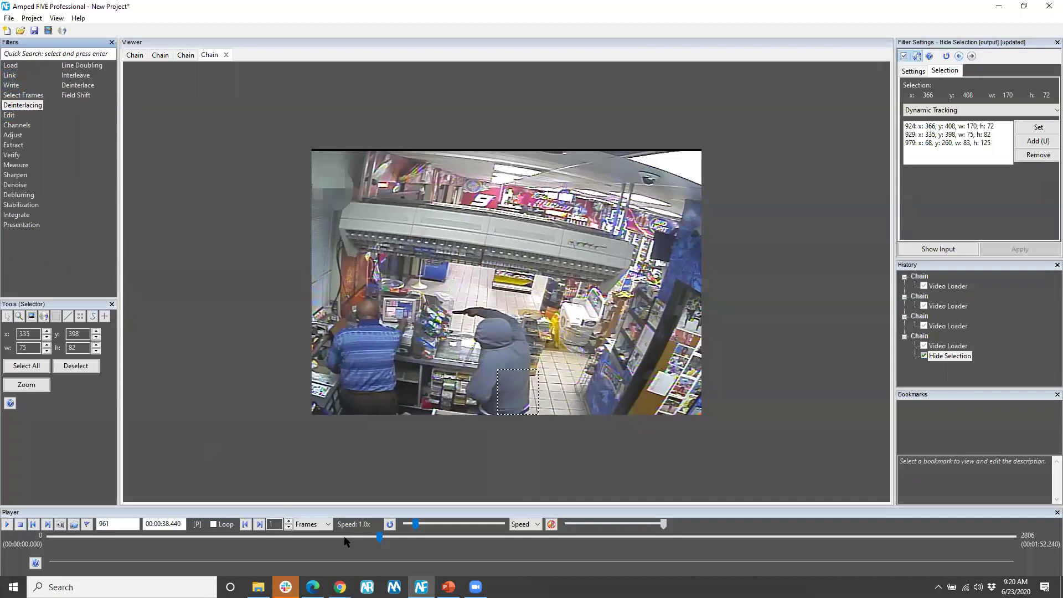
left_click_drag(379, 537, 359, 539)
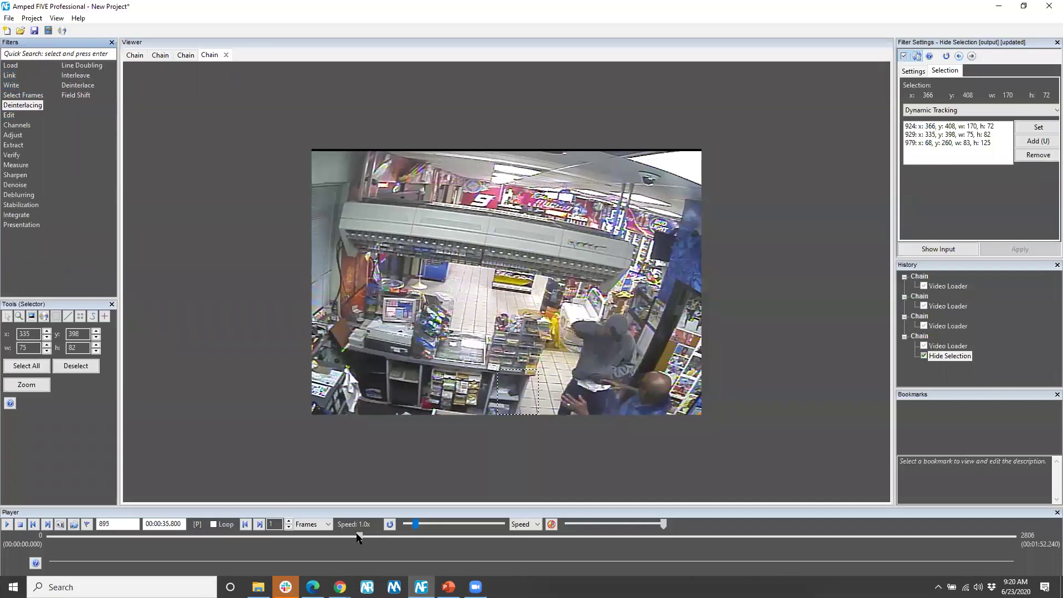
key("Up")
key("Right")
key("Down")
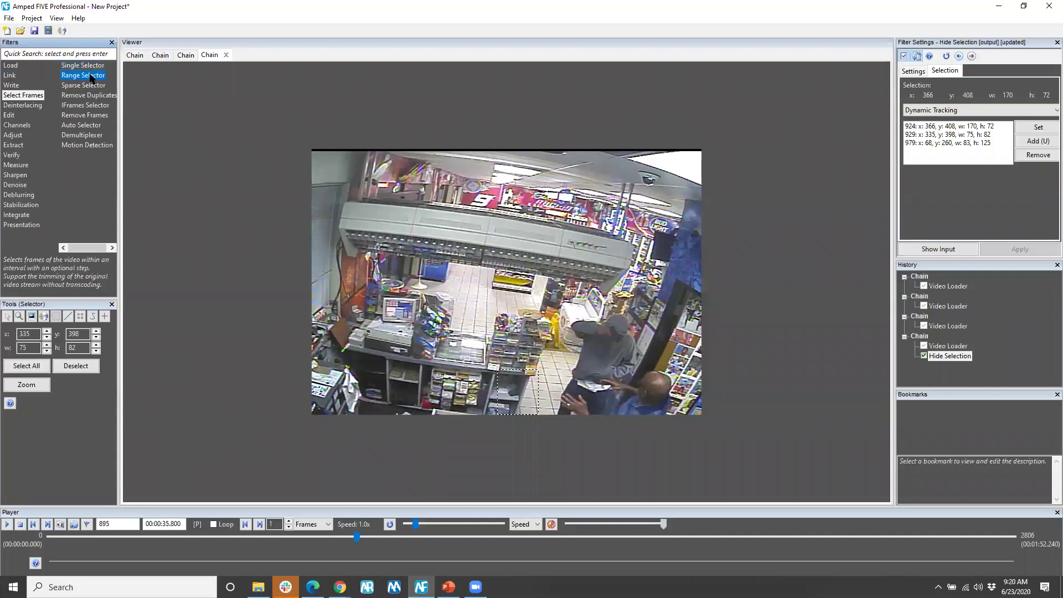
key("Return")
left_click(395, 538)
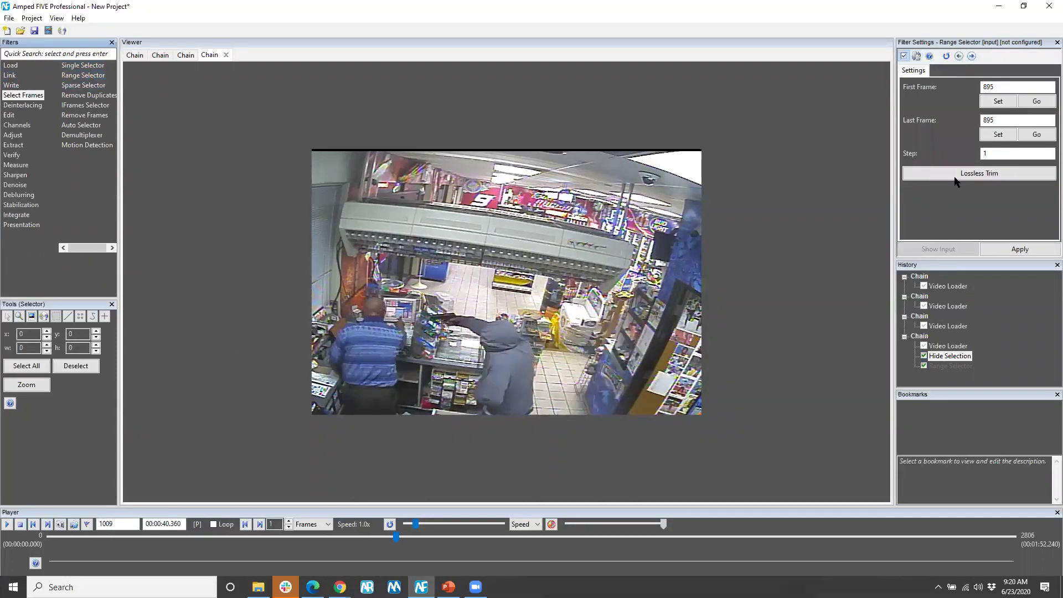
left_click(998, 134)
left_click(1020, 249)
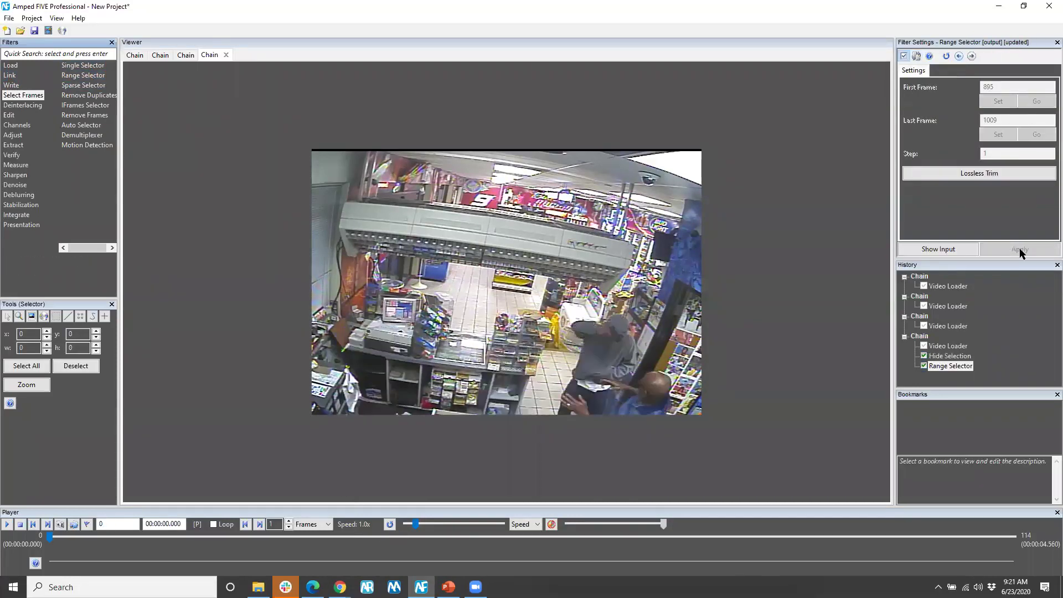
- Add a Video Writer filter after the Range Selector and set its output format to mp4 - H264
left_click(25, 104)
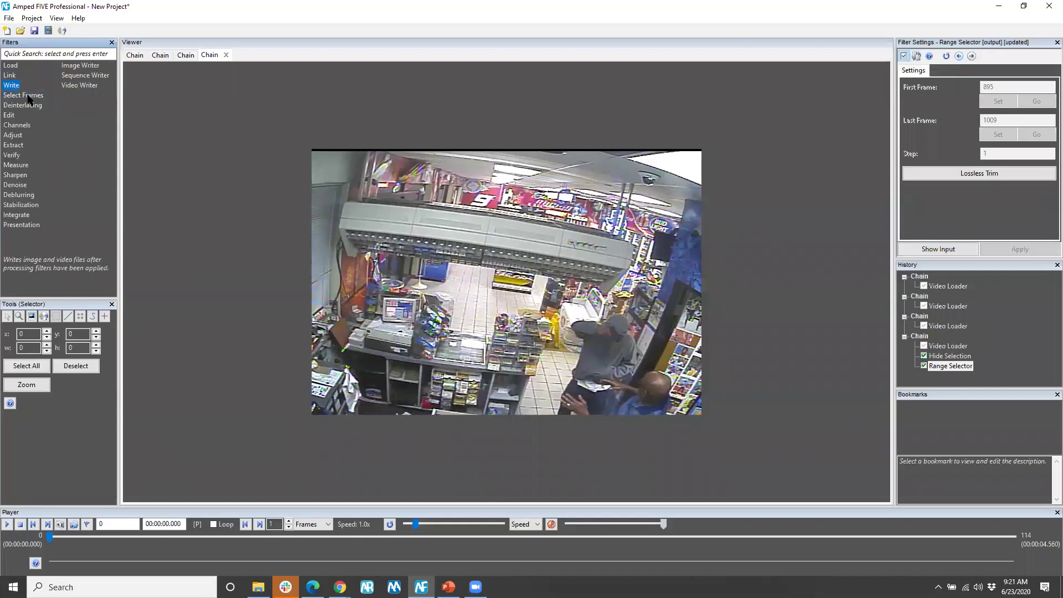
mouse_move(11, 84)
double_click(75, 87)
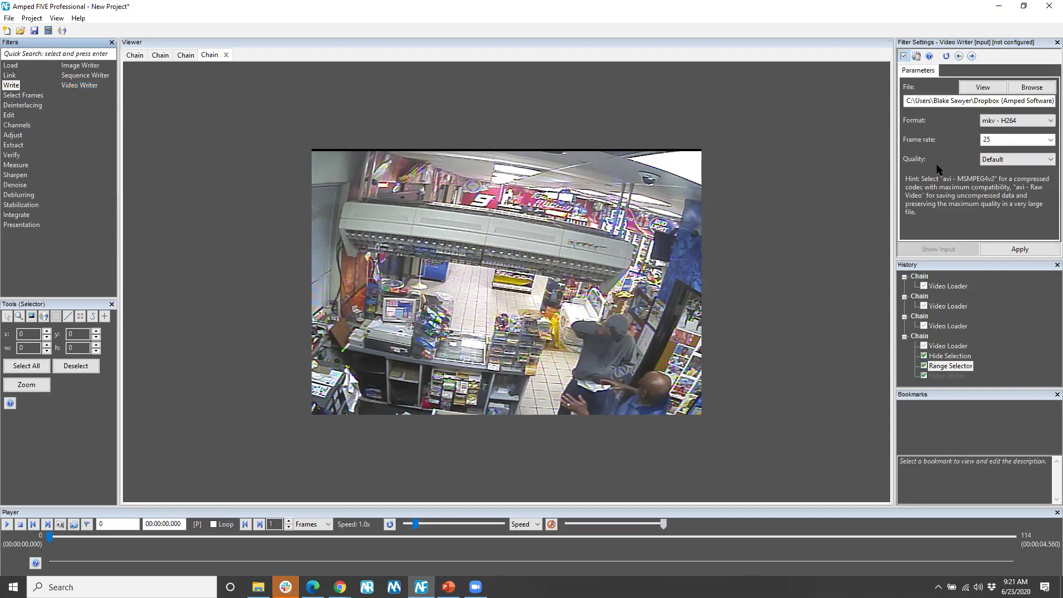
left_click(1011, 121)
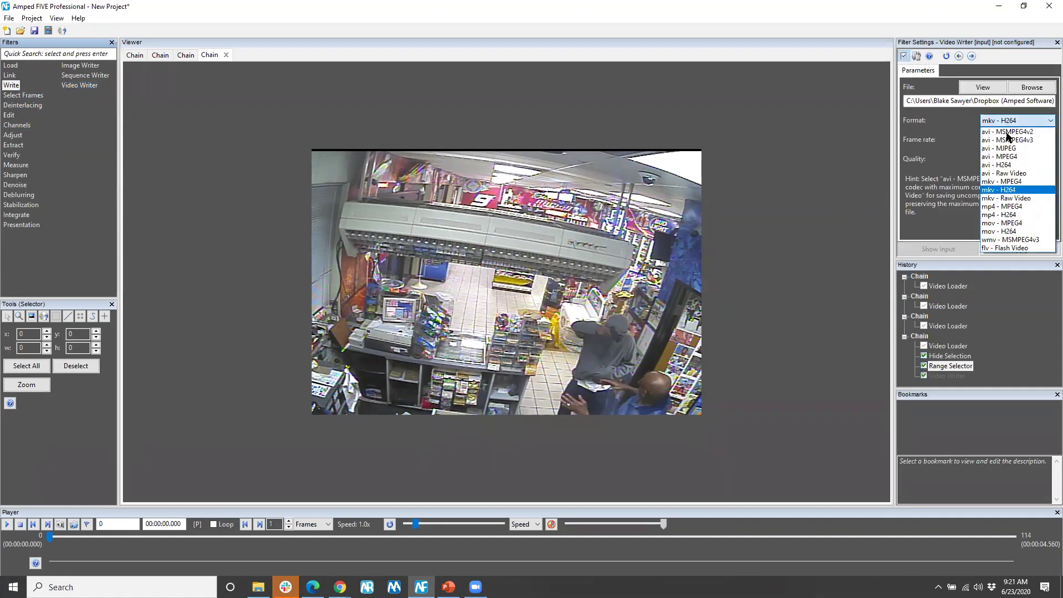
left_click(1001, 209)
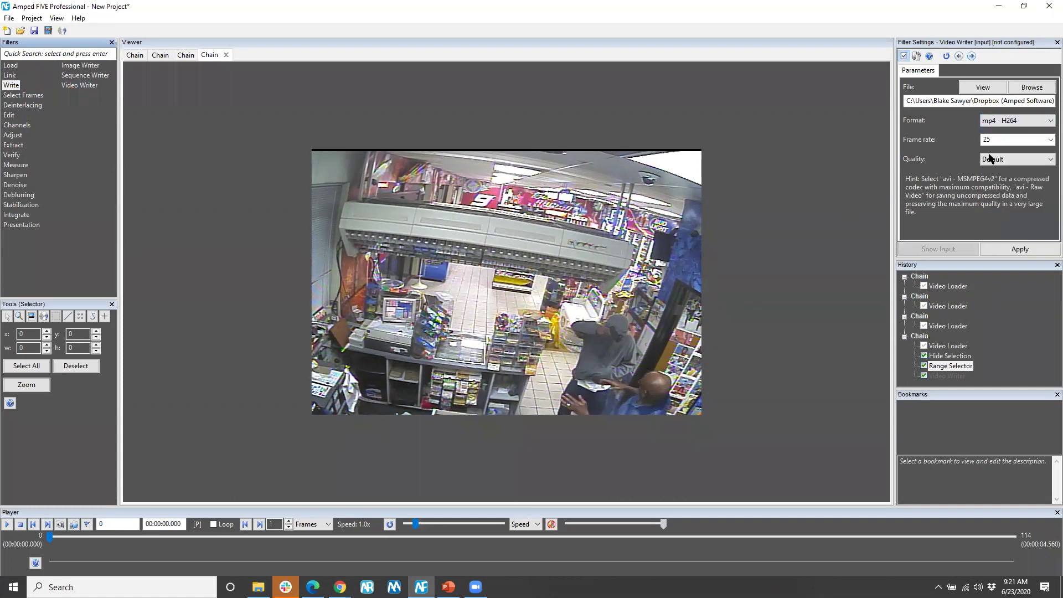
- Set the Video Writer quality to Default and write the redacted clip
left_click(1005, 159)
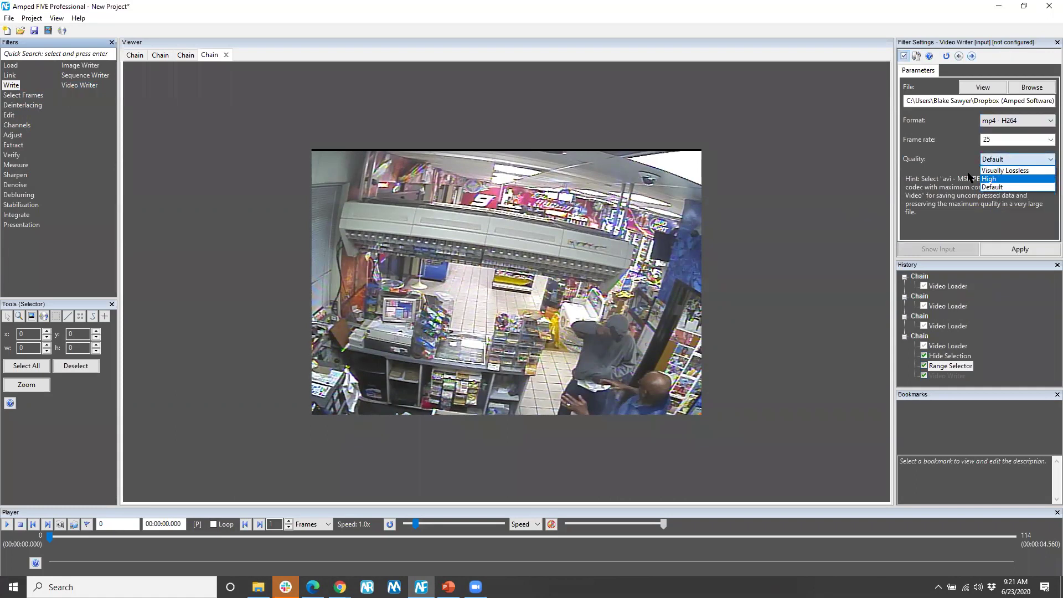
left_click(994, 186)
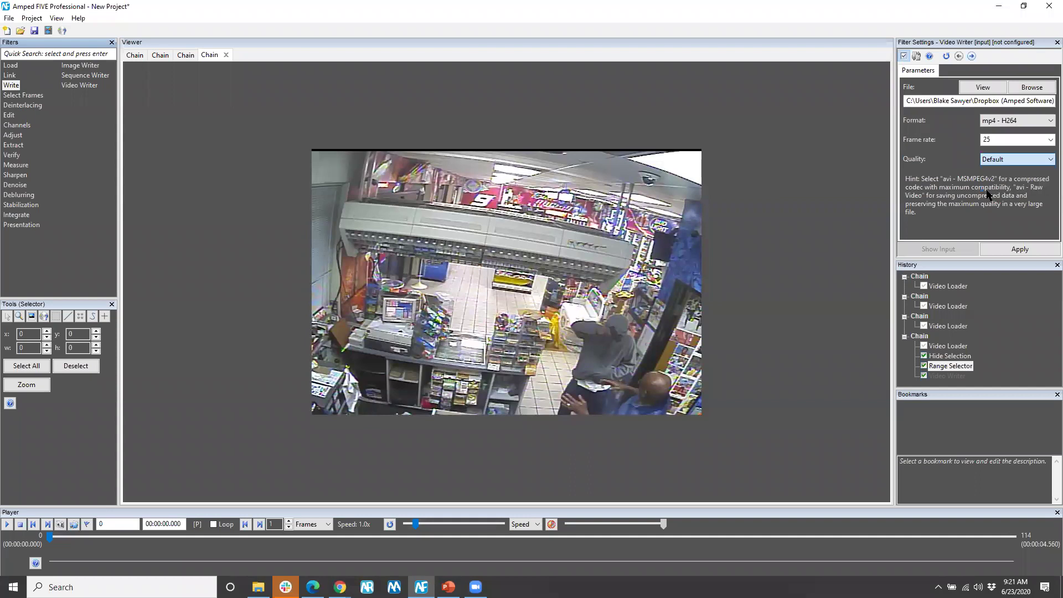
left_click(1020, 250)
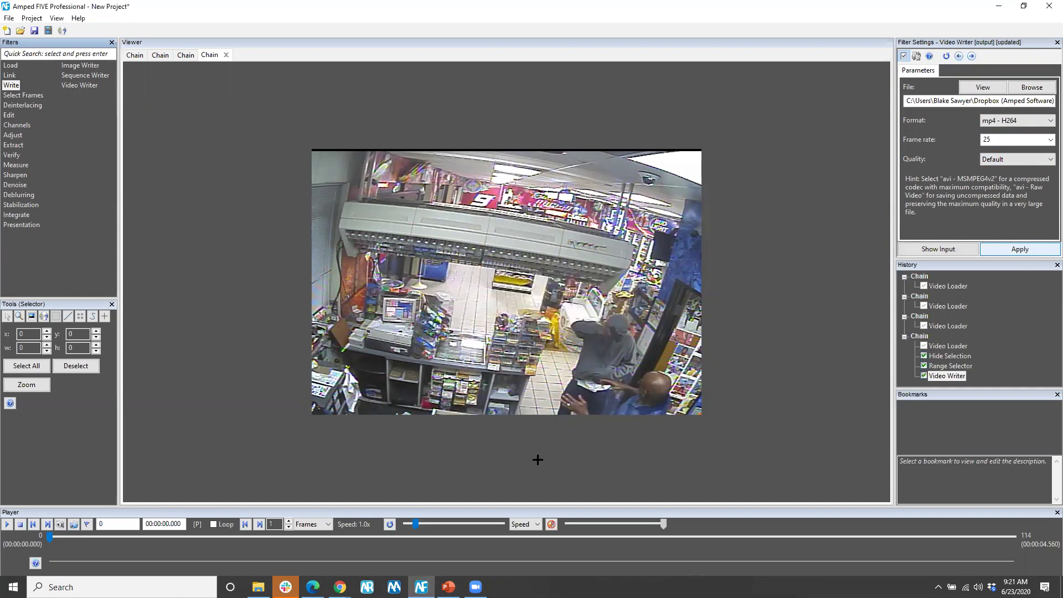
- Open the exported 02 - redact-multiview.mp4 from the Samples folder in VLC to check the redaction, dismissing the player's update offer
left_click(259, 578)
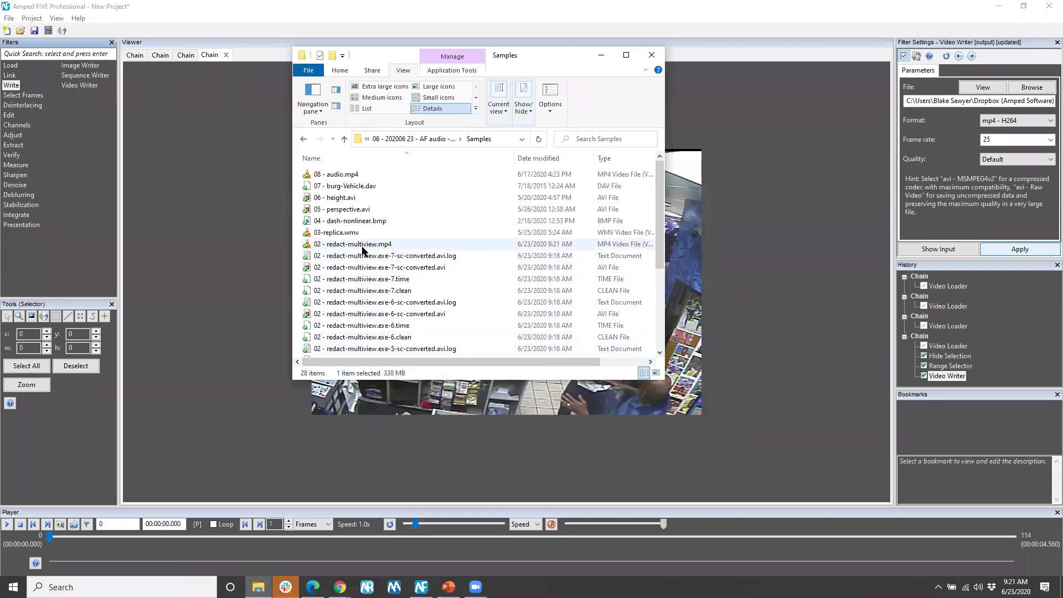
left_click(360, 246)
double_click(361, 247)
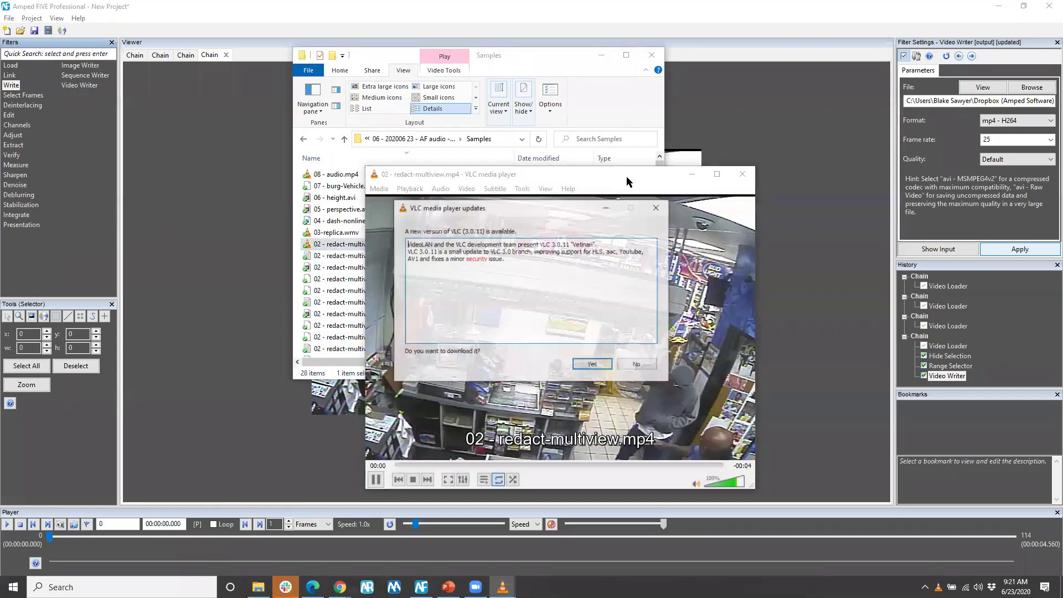
left_click(657, 208)
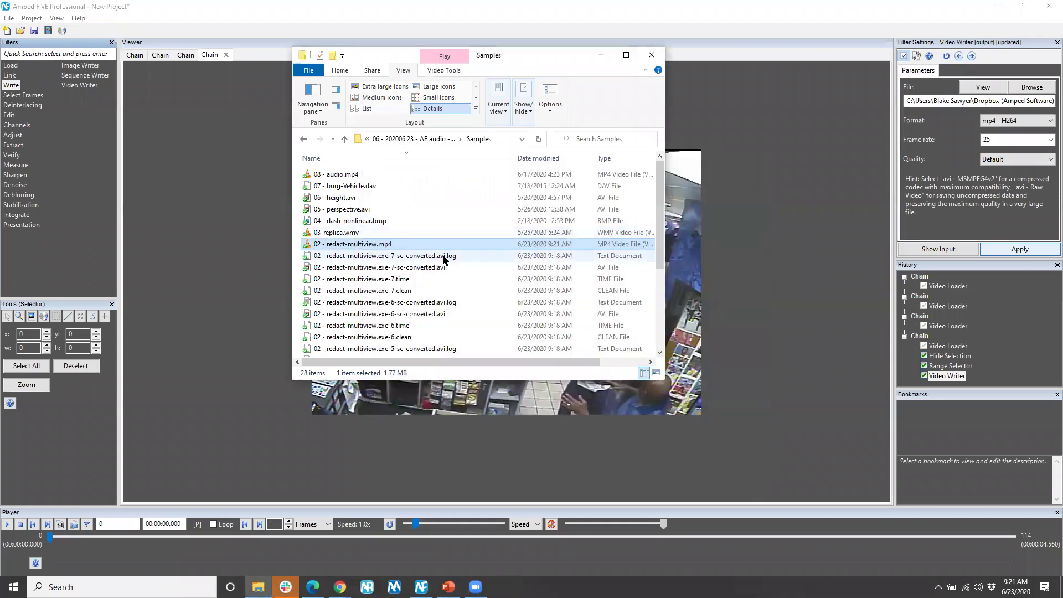
- Start a new project without saving the current one
left_click(10, 65)
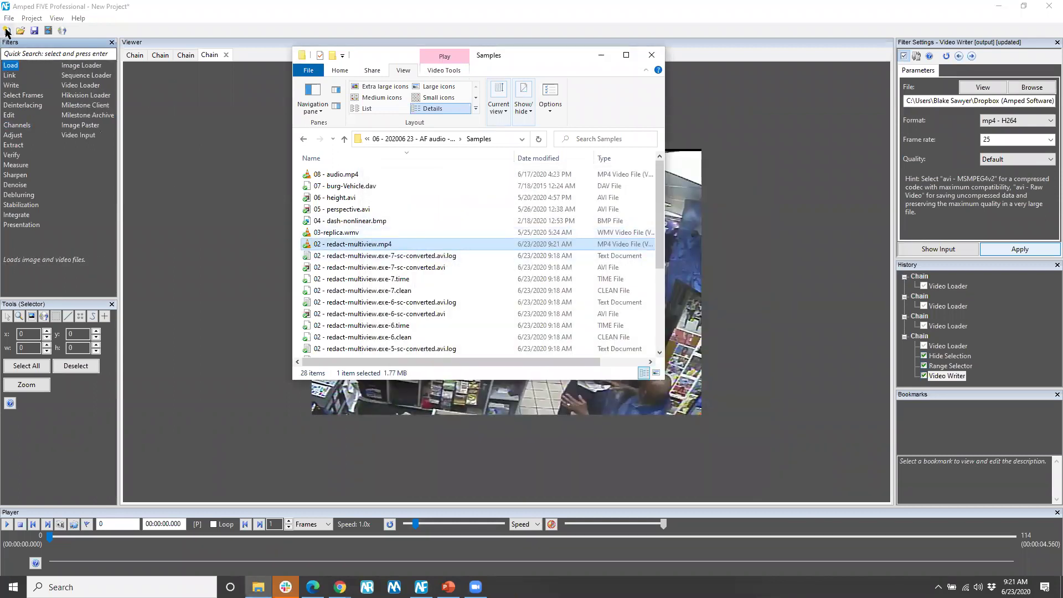
left_click(7, 31)
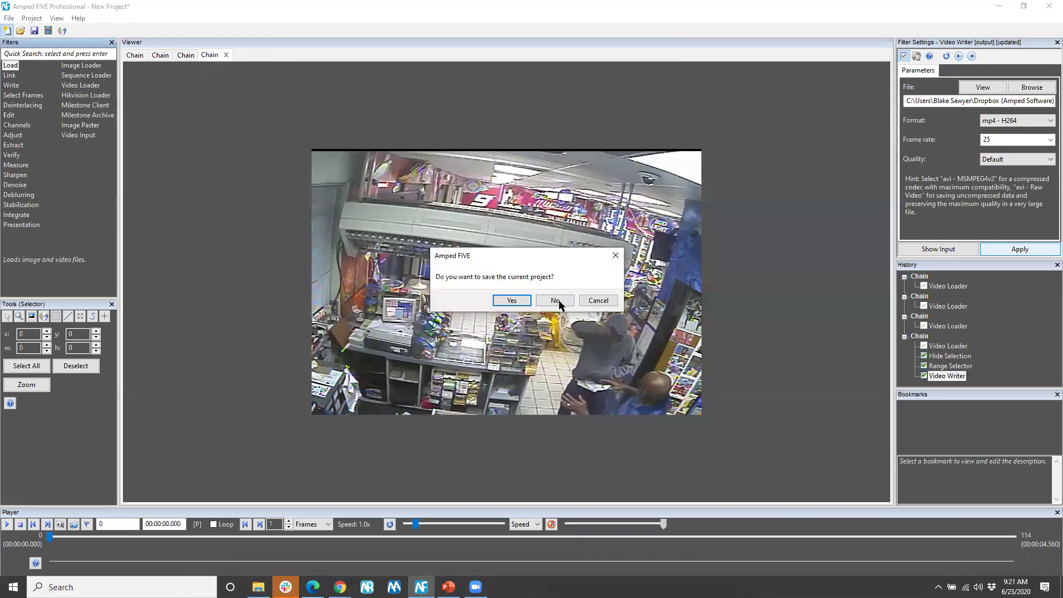
left_click(553, 300)
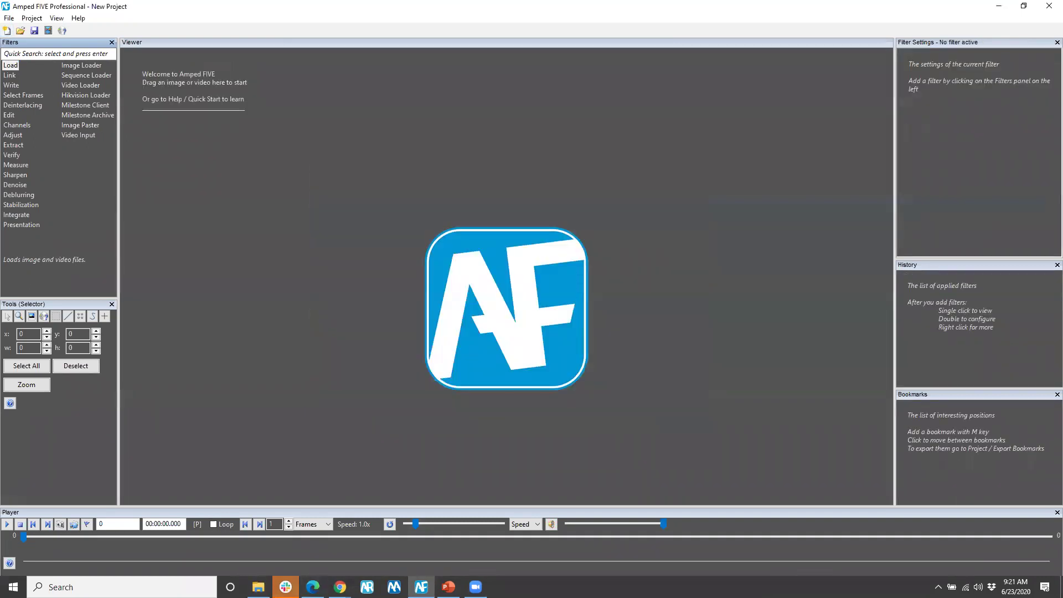
- Load 03-replica.wmv from the Samples folder into the new project
left_click(258, 586)
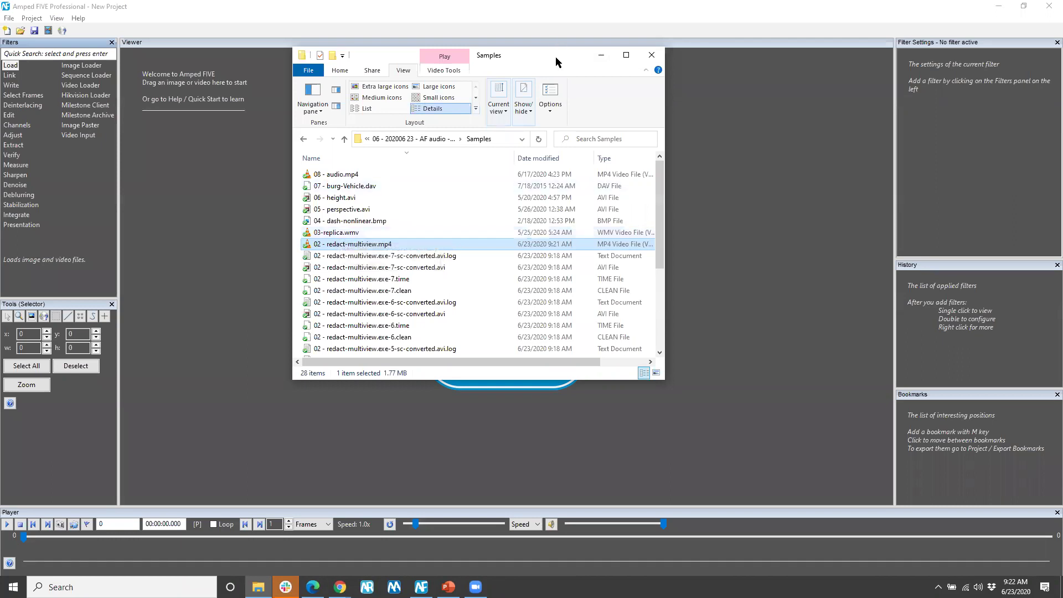
left_click_drag(556, 56, 839, 74)
left_click_drag(626, 261, 344, 248)
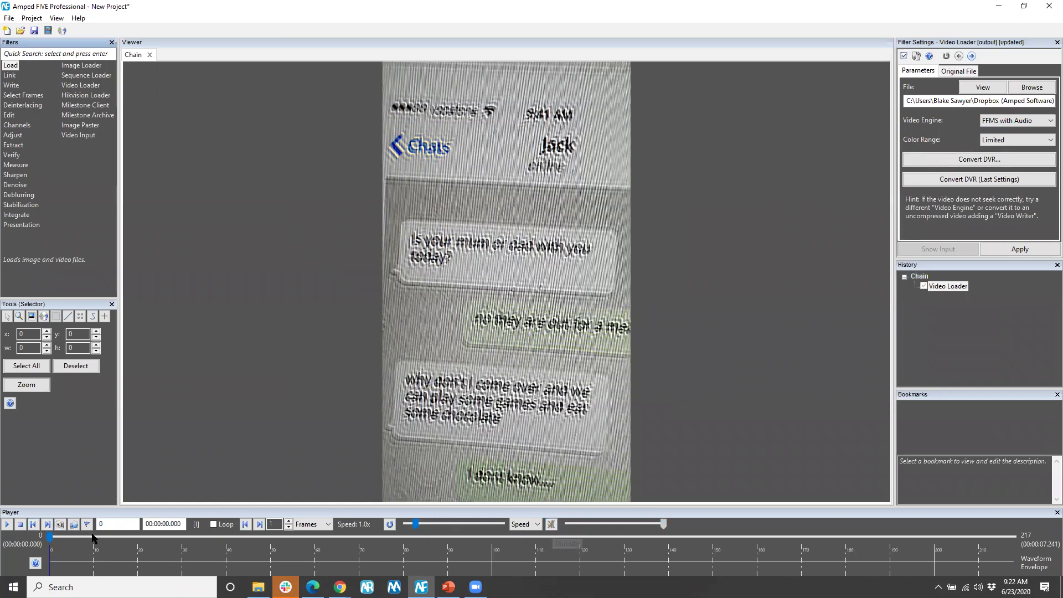
- Play the loaded phone chat clip to review its doubled text and return to frame 0
left_click(8, 527)
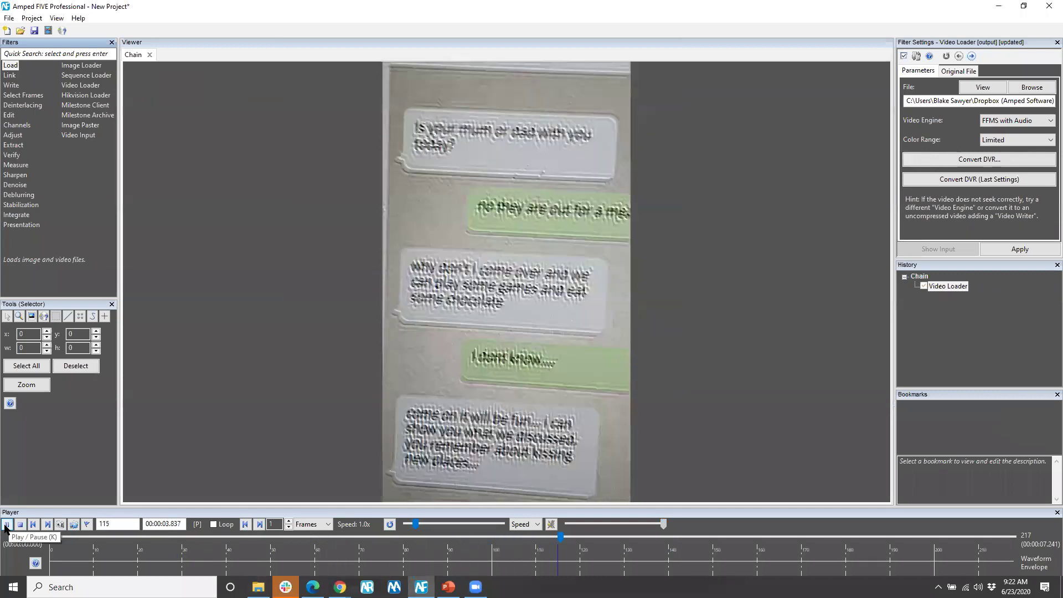
left_click(5, 526)
left_click(44, 536)
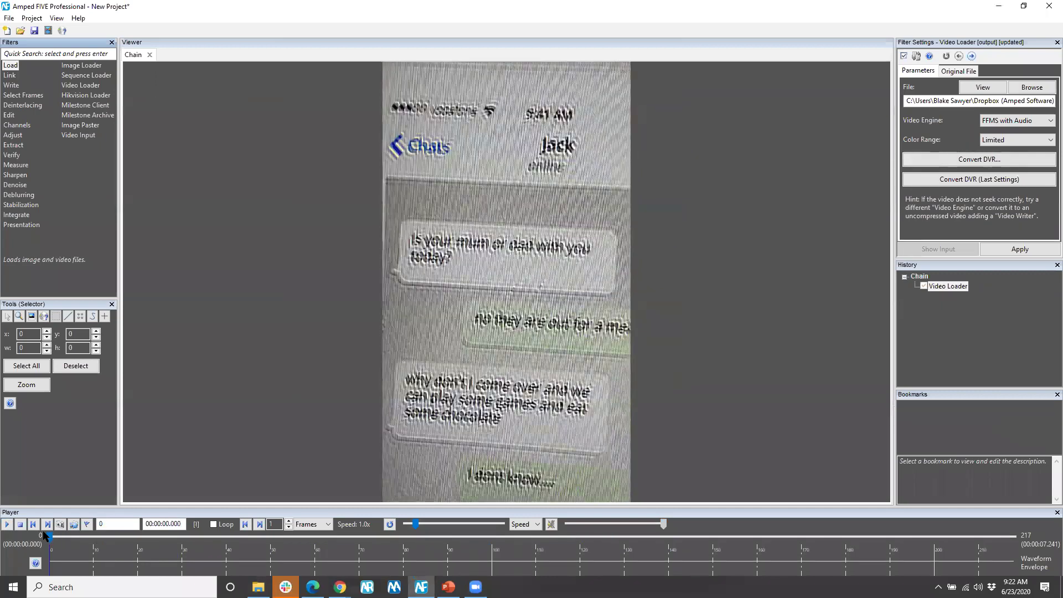
- Add a Motion Deblurring filter and draw the blur vector beside the green message's text, about 16.4 pixels long at about 37.6 degrees
scroll(497, 335, "up", 2)
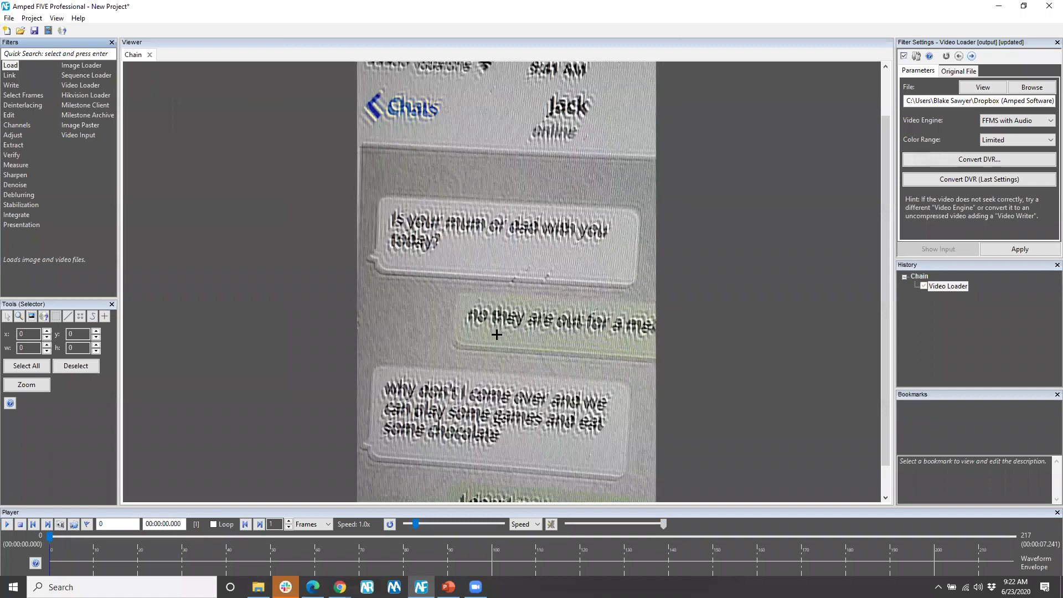
left_click(9, 207)
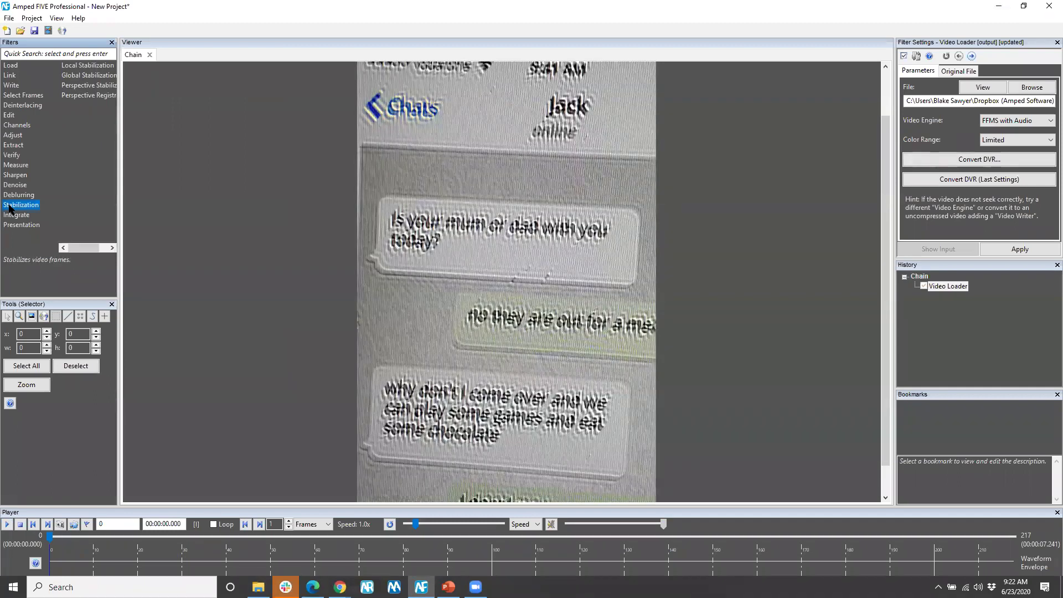
left_click(17, 197)
left_click(84, 66)
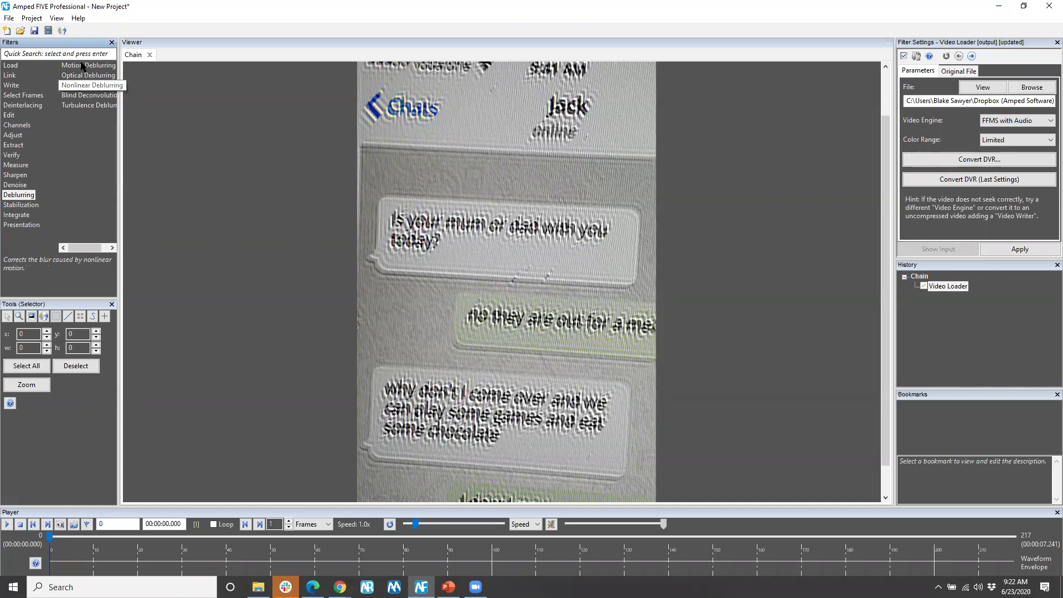
key("Return")
scroll(521, 349, "up", 3)
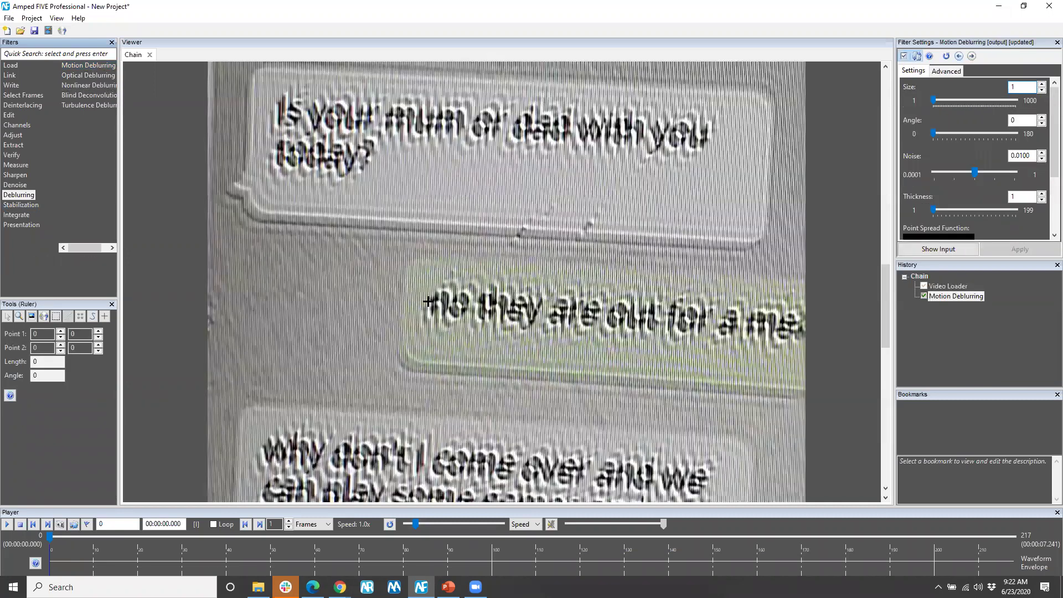
left_click_drag(391, 296, 410, 284)
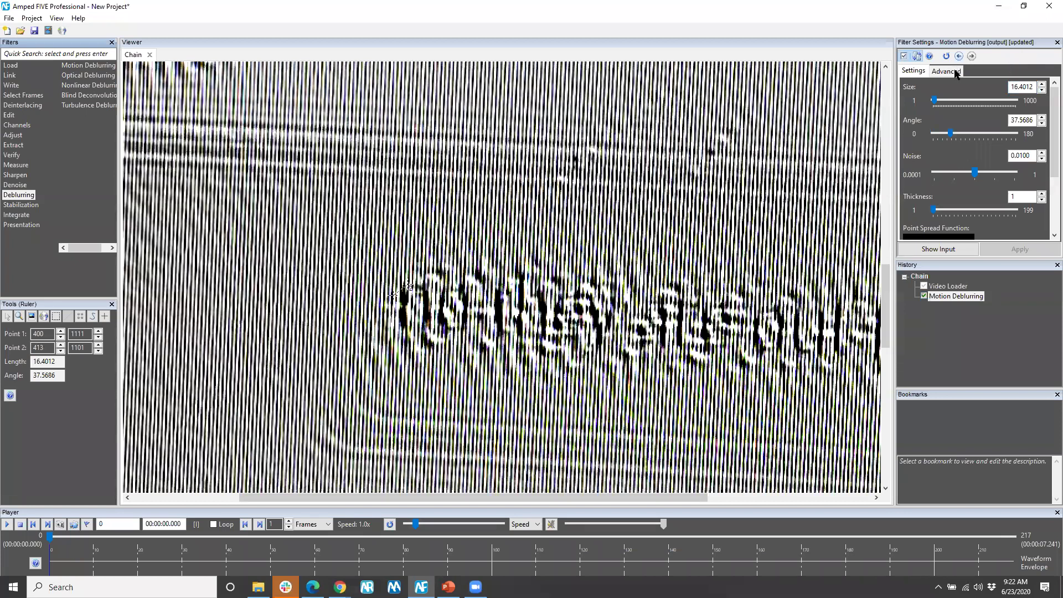
- Set the Motion Deblurring mode to Replica and the boundary conditions to Edge Tapering
left_click(948, 71)
left_click(1016, 87)
left_click(1003, 108)
left_click(1002, 108)
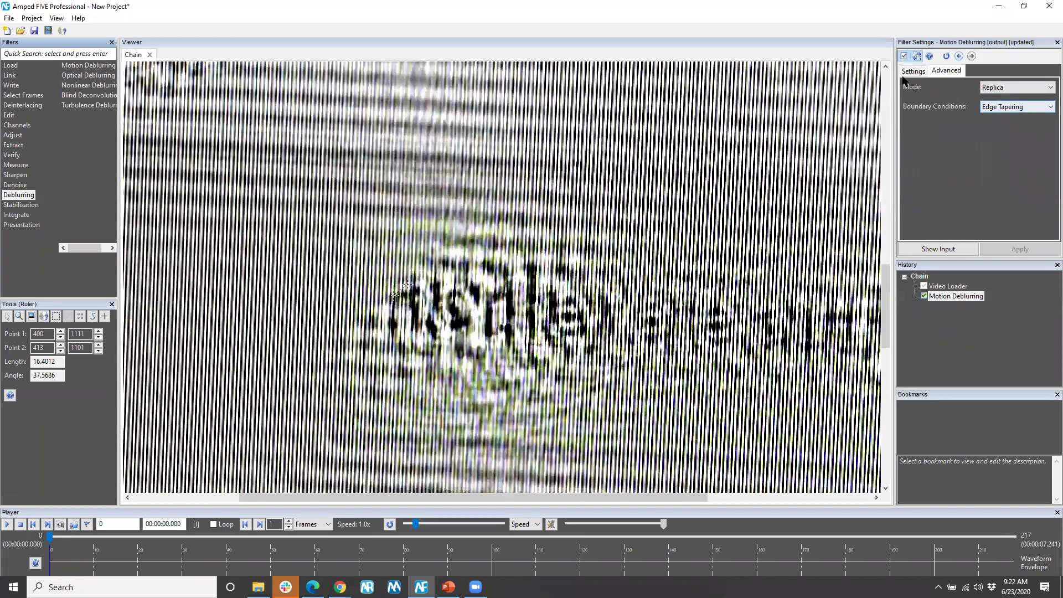
- Reduce the Motion Deblurring size to 9.4012
left_click(909, 70)
scroll(610, 274, "down", 5)
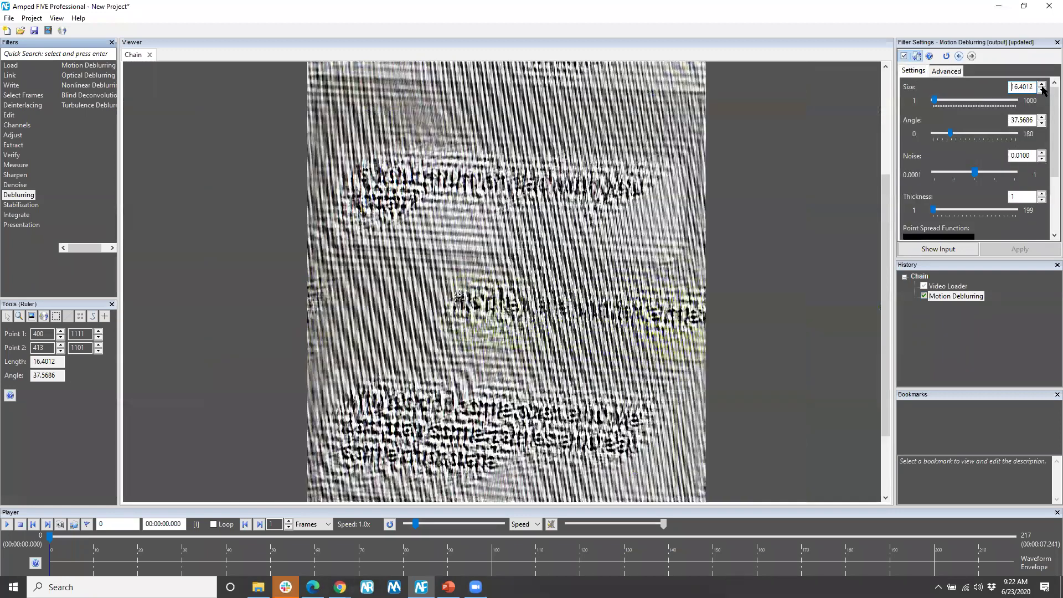
left_click(1041, 90)
left_click(1042, 90)
left_click(1041, 89)
left_click(1041, 89)
left_click(1041, 89)
left_click(1042, 89)
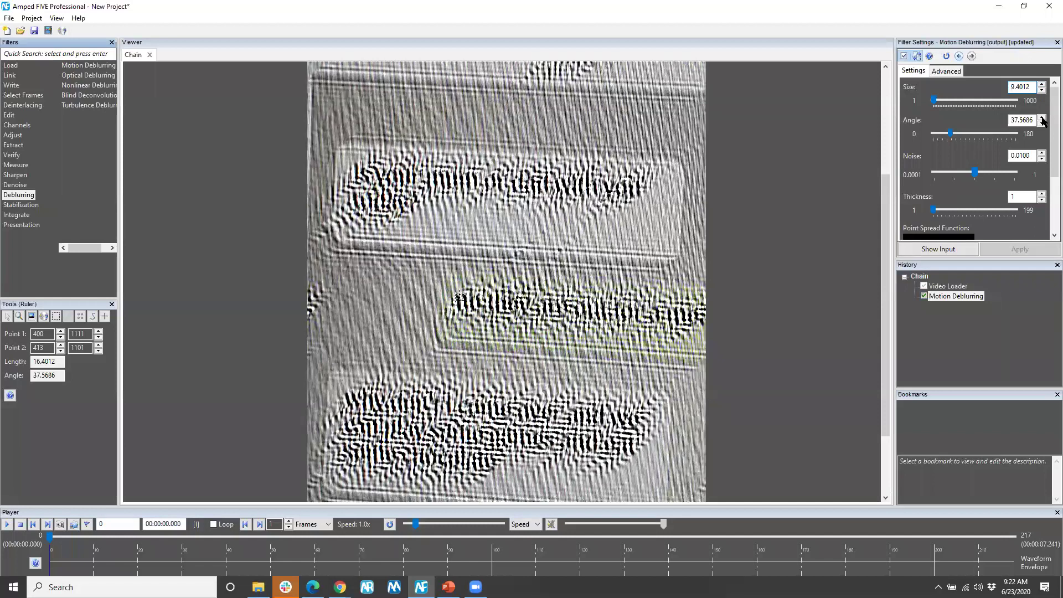
- Try Motion Deblurring with the angle at 25.5686 and the noise at 0.1585
left_click(1042, 118)
left_click(1042, 118)
left_click(1042, 118)
left_click(1041, 123)
left_click(1042, 123)
left_click(1041, 123)
left_click(1042, 123)
left_click(1041, 123)
left_click(1041, 124)
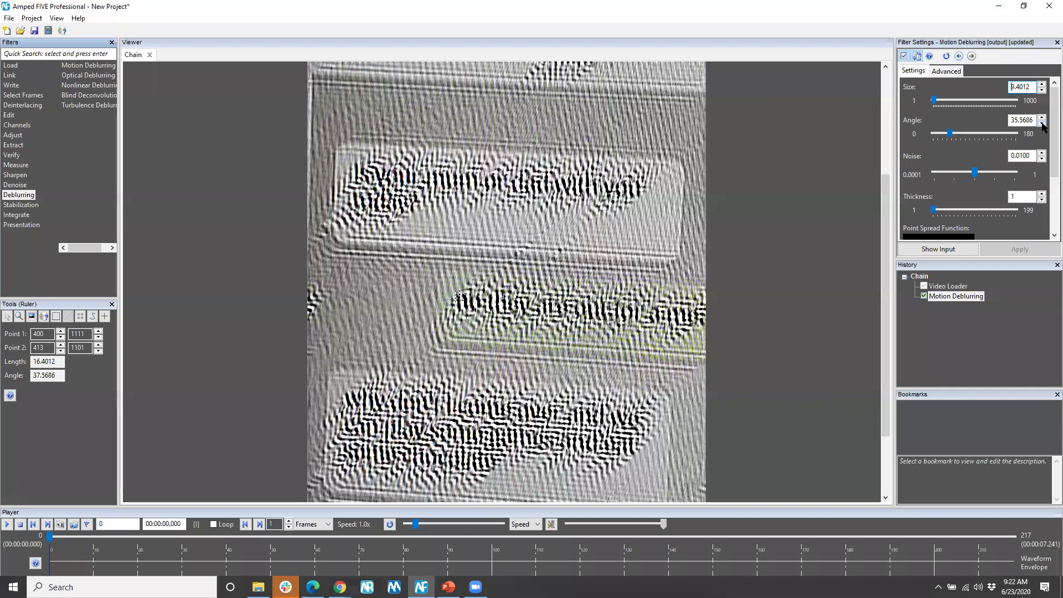
left_click(1041, 124)
left_click(1042, 124)
left_click(1042, 124)
left_click(1041, 123)
left_click(1041, 123)
left_click(1041, 124)
left_click(1042, 123)
left_click(1042, 123)
left_click(1014, 173)
left_click(1015, 173)
left_click(1015, 174)
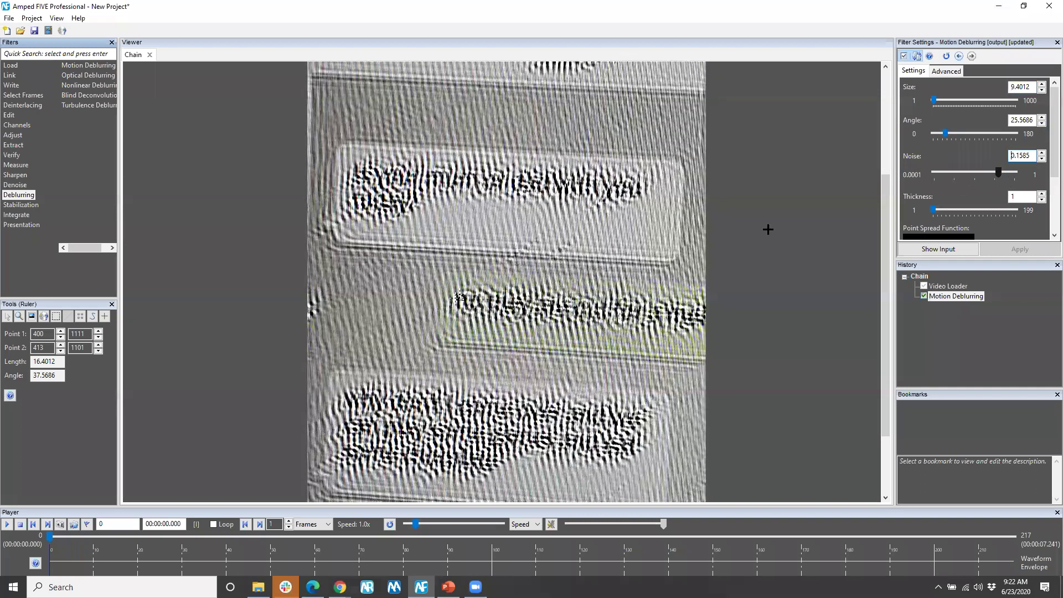
- Raise the Motion Deblurring angle to 46.5686 and the noise to 0.3981
scroll(752, 211, "down", 1)
scroll(607, 256, "down", 1)
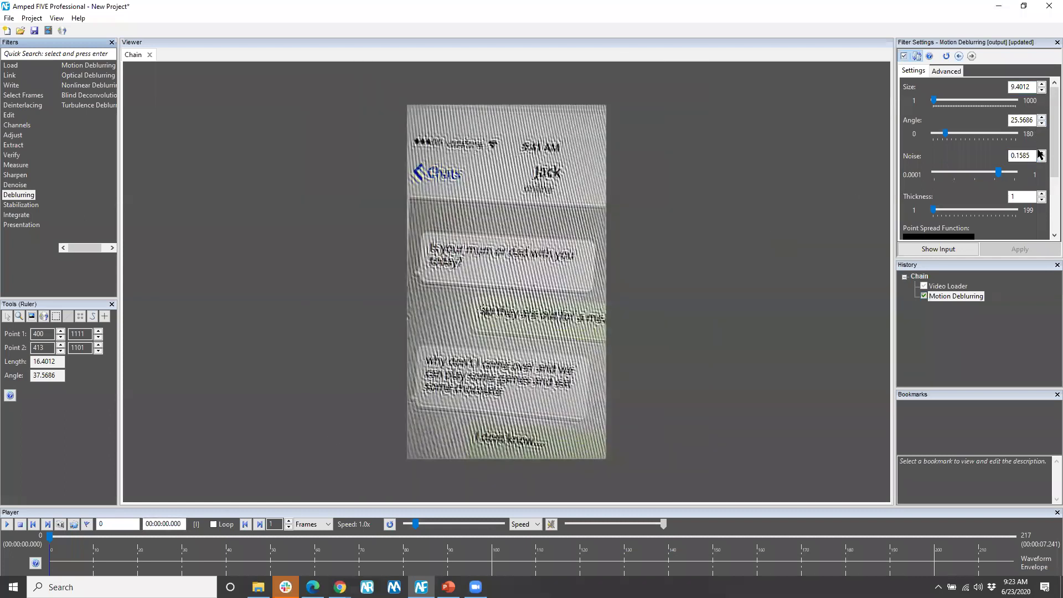
left_click(1042, 117)
left_click(1042, 117)
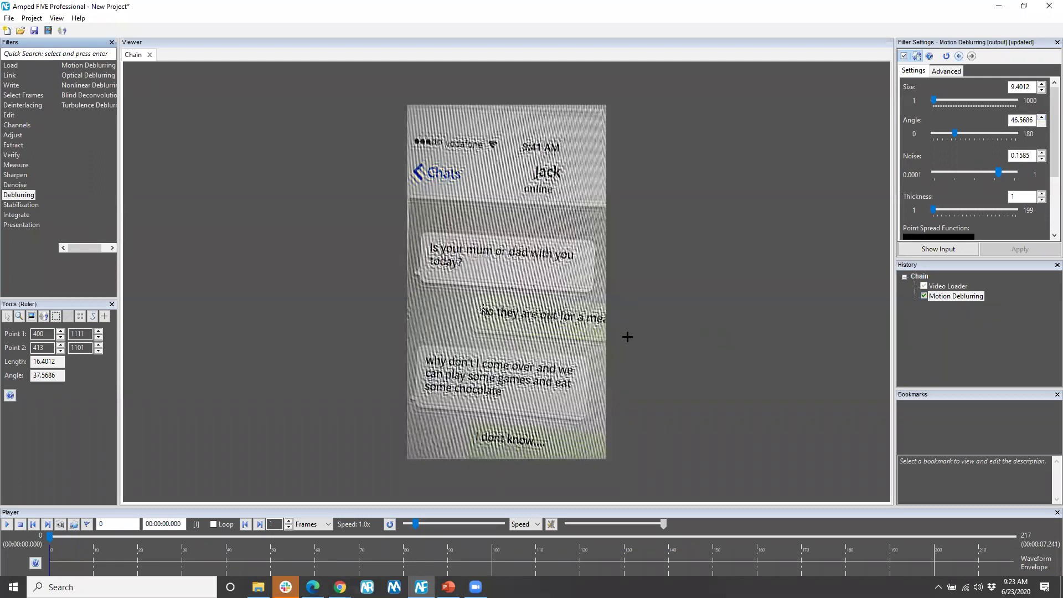
left_click_drag(998, 173, 1013, 176)
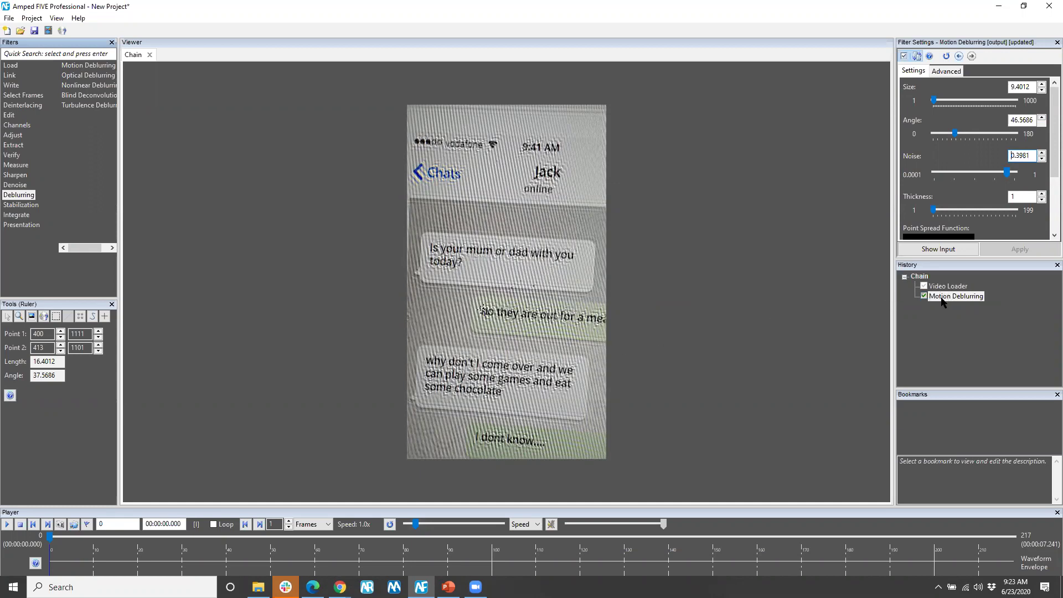
- Add a Compare Original filter after Motion Deblurring with the original and deblurred frames side by side horizontally
left_click(27, 226)
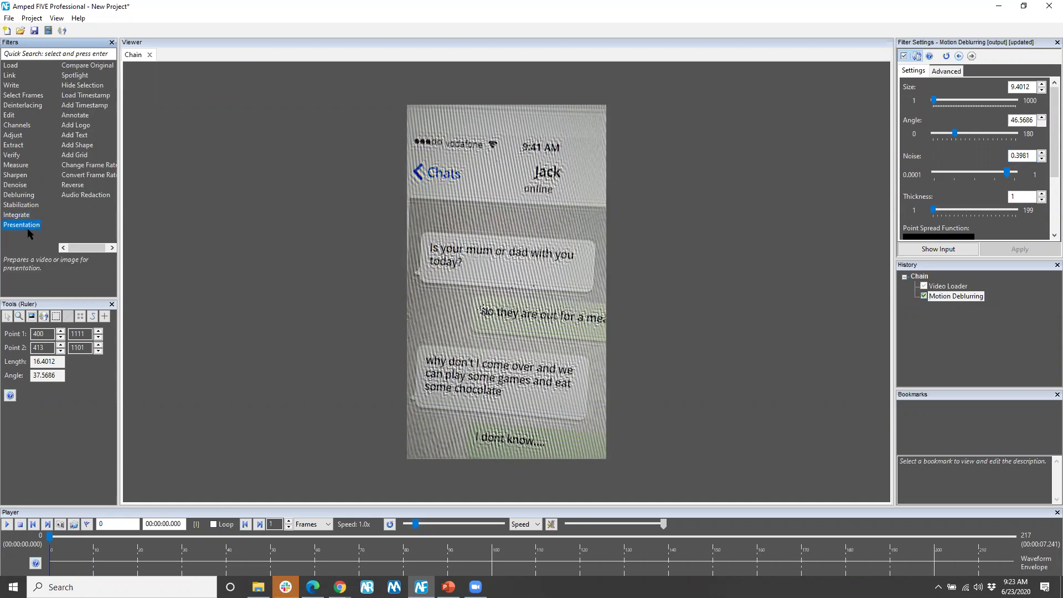
left_click(89, 67)
double_click(91, 66)
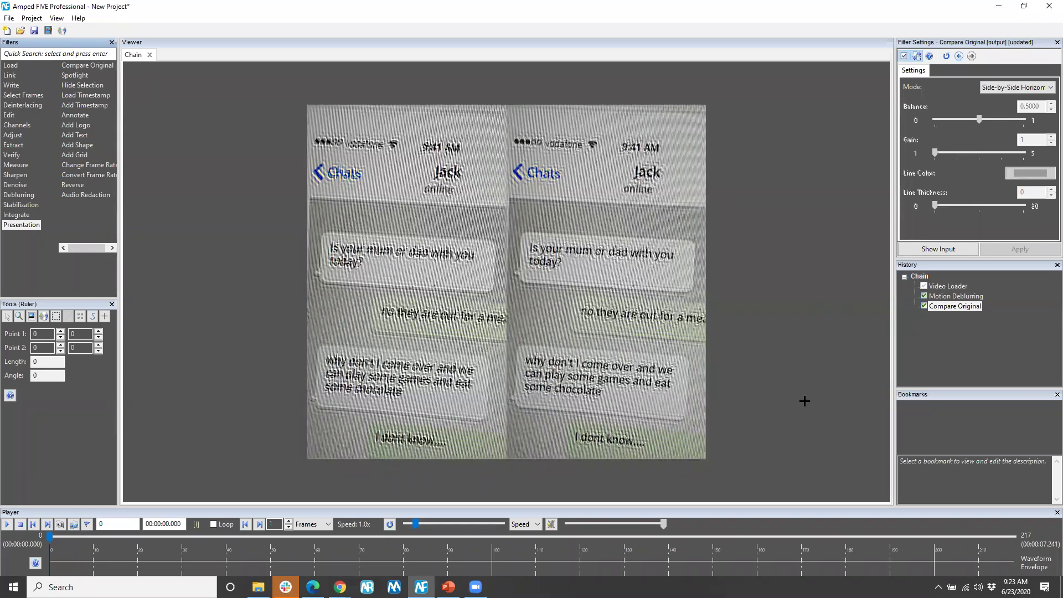
- Bookmark frame 0 of the comparison and name the bookmark "Clarified Text Message"
key("ctrl+b")
double_click(936, 407)
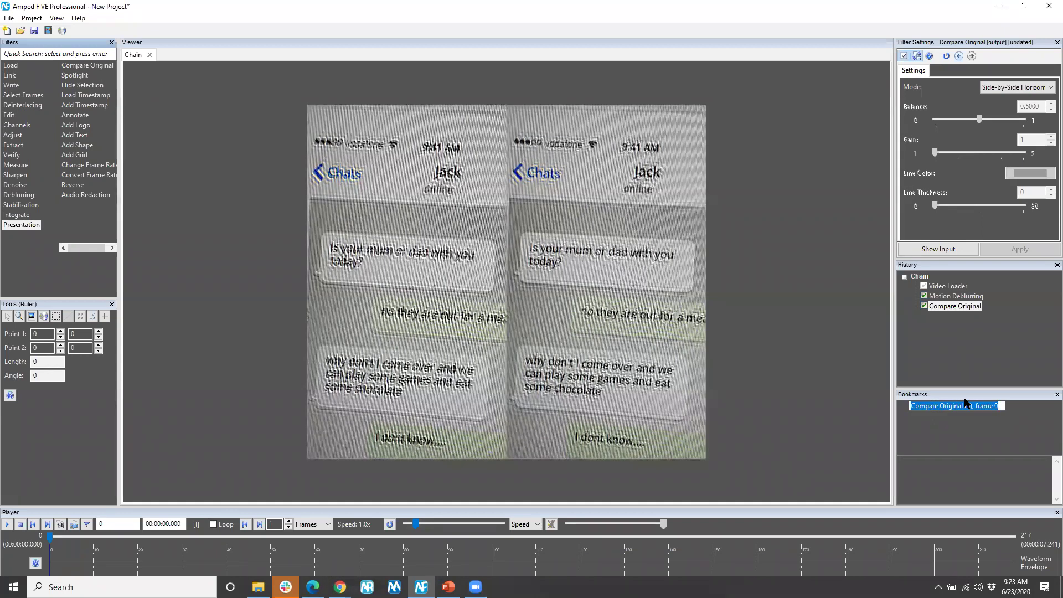
type("CLarif")
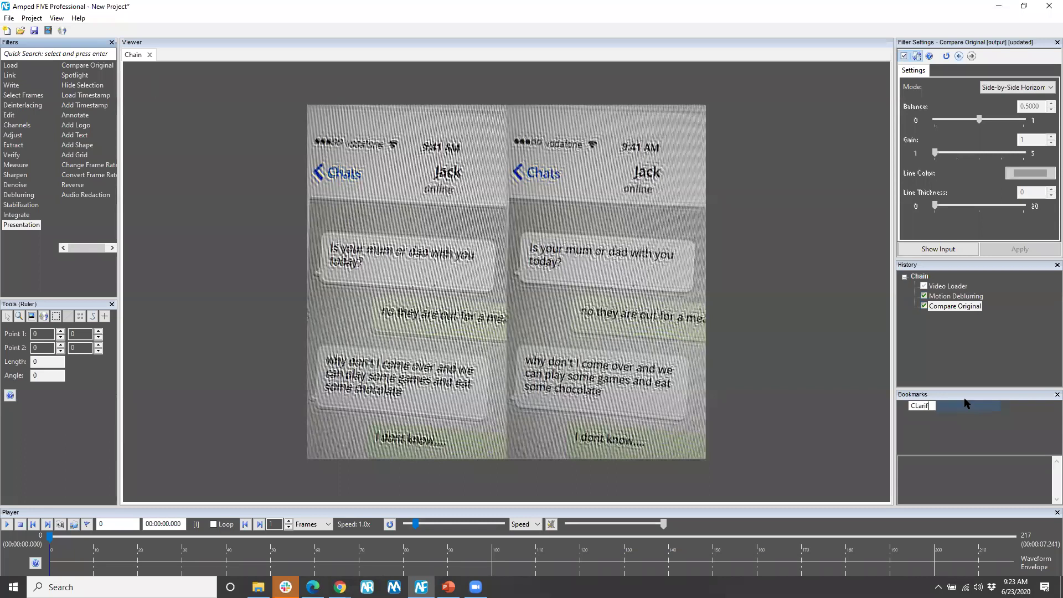
type("ied Text Message")
- Give the Clarified Text Message bookmark the description "This looks a bit suspicious."
left_click(940, 482)
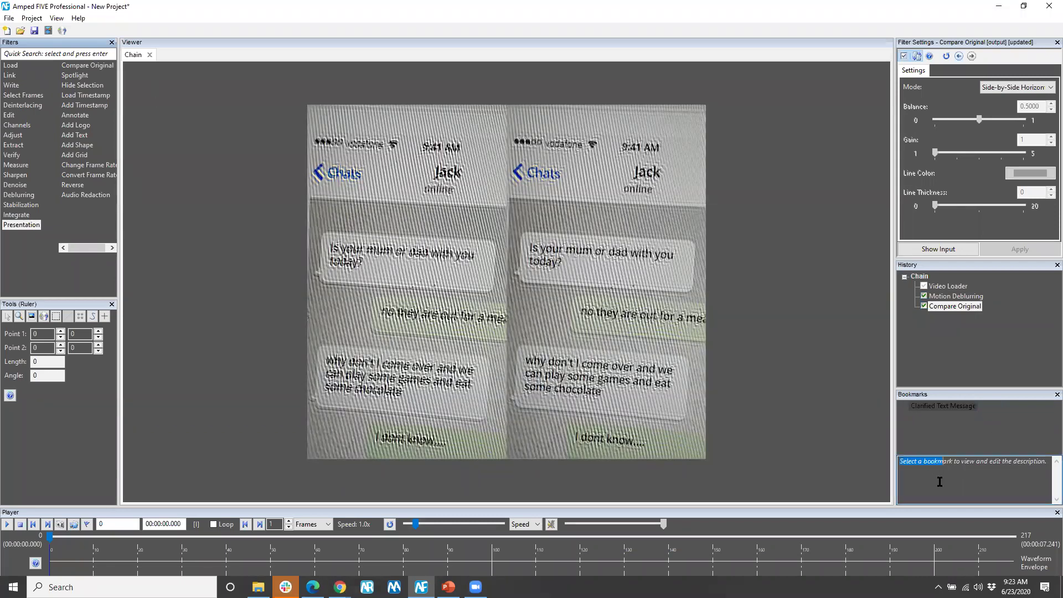
left_click(941, 411)
left_click(917, 469)
left_click(925, 408)
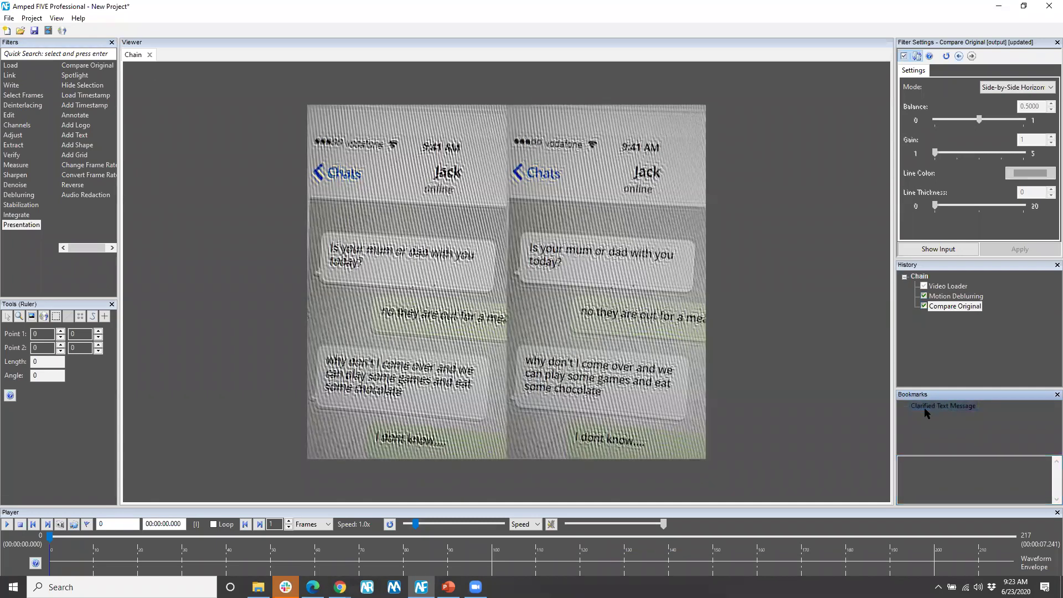
left_click(922, 475)
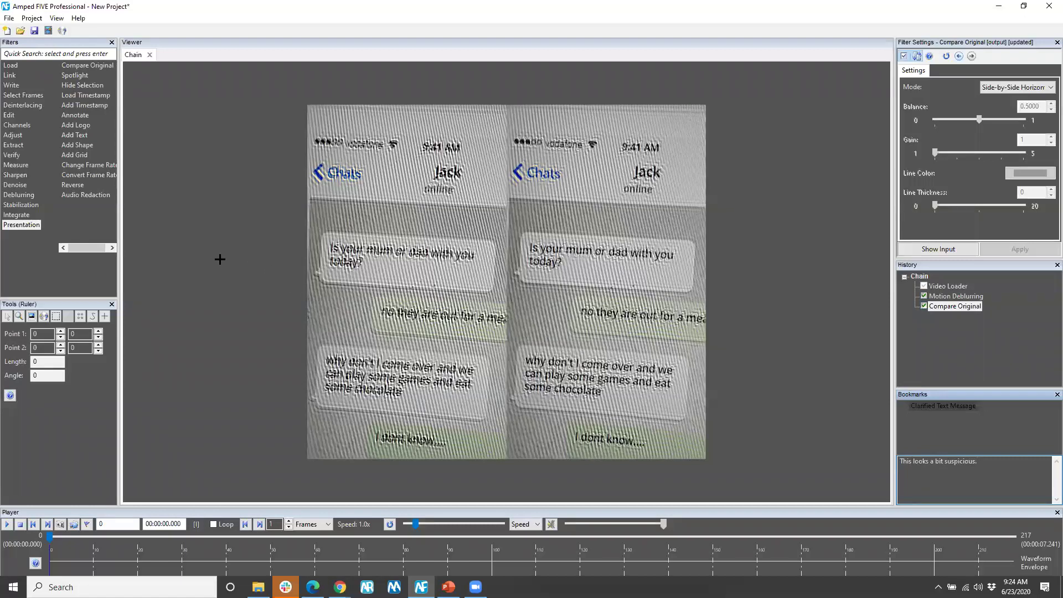
- Generate a PDF report of the project with the Default template, open it, and return to the project
left_click(32, 19)
left_click(55, 32)
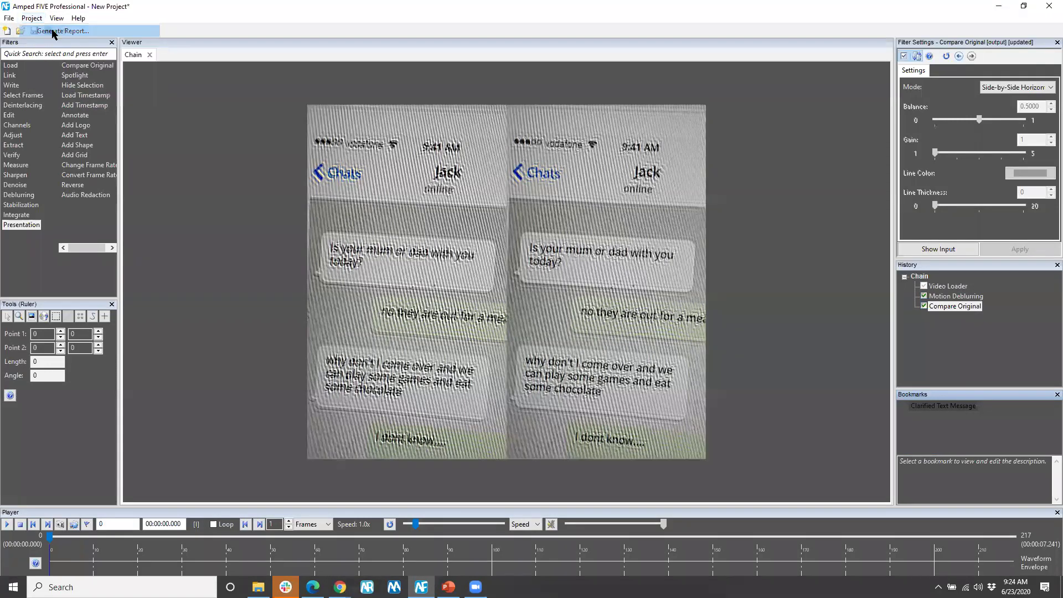
left_click(161, 70)
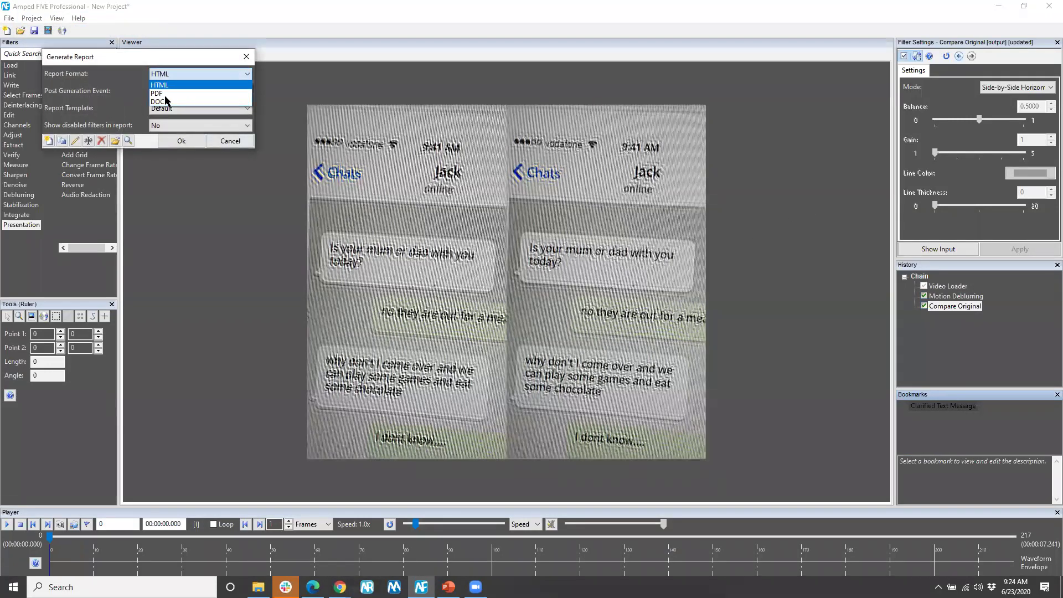
left_click(167, 93)
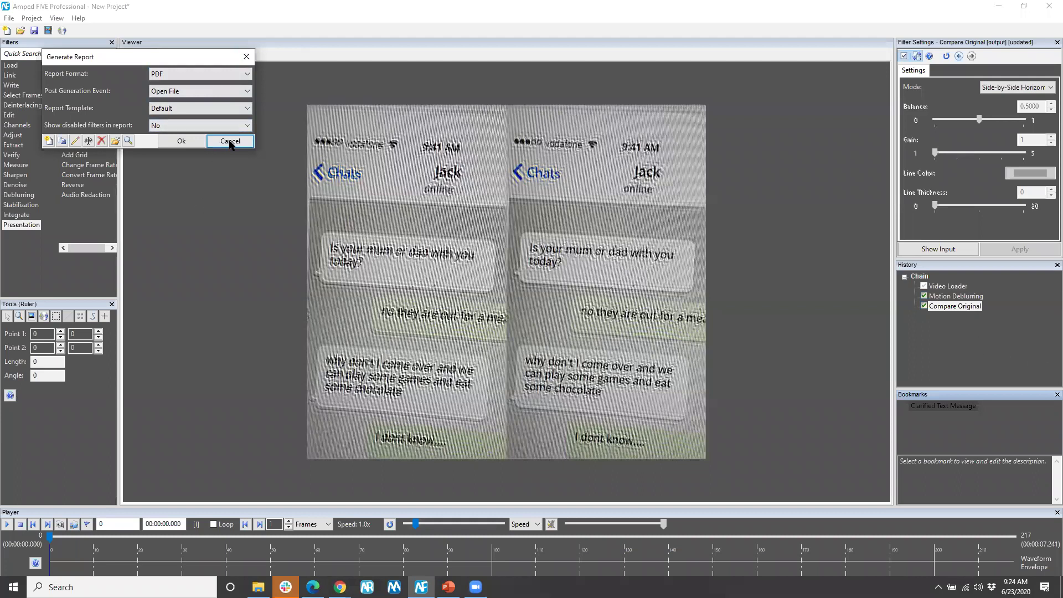
left_click(183, 141)
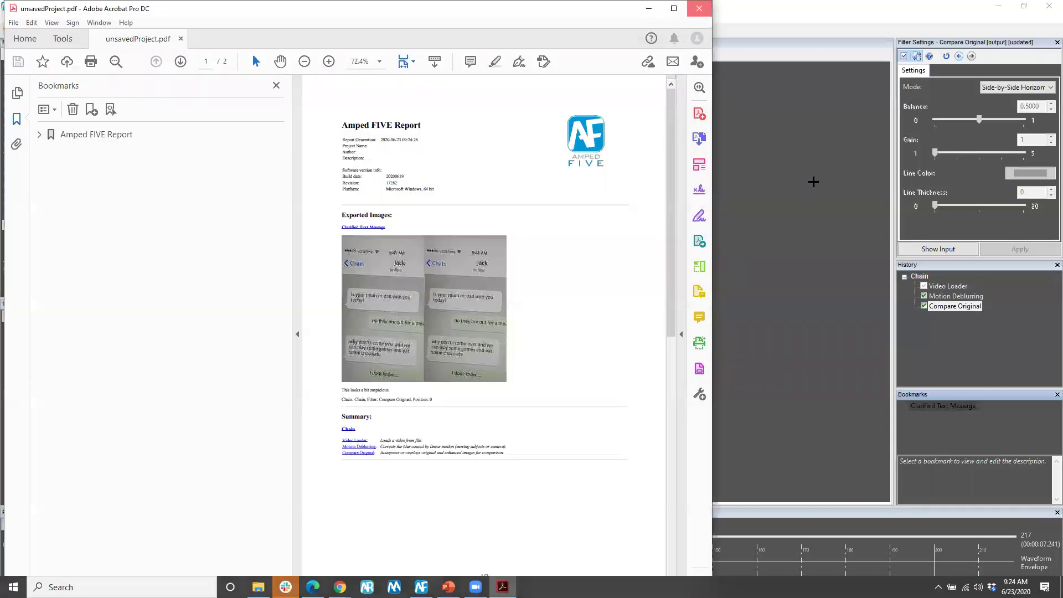
left_click(811, 181)
- Add File Info and MD5 Hash Code filters directly after the Video Loader in the chain
left_click(957, 288)
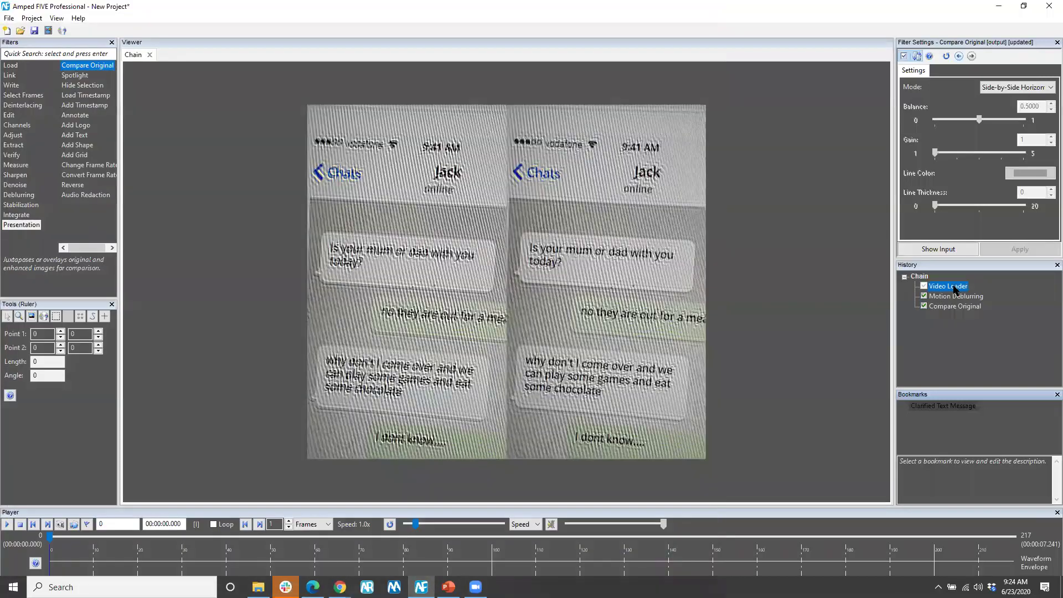
left_click(19, 194)
left_click(12, 155)
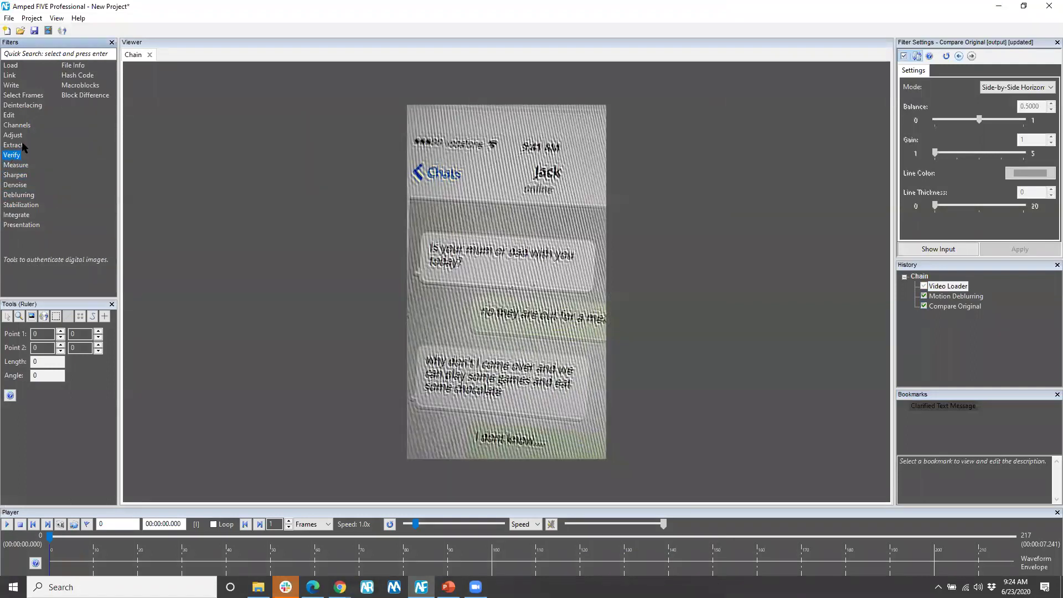
double_click(73, 65)
double_click(71, 78)
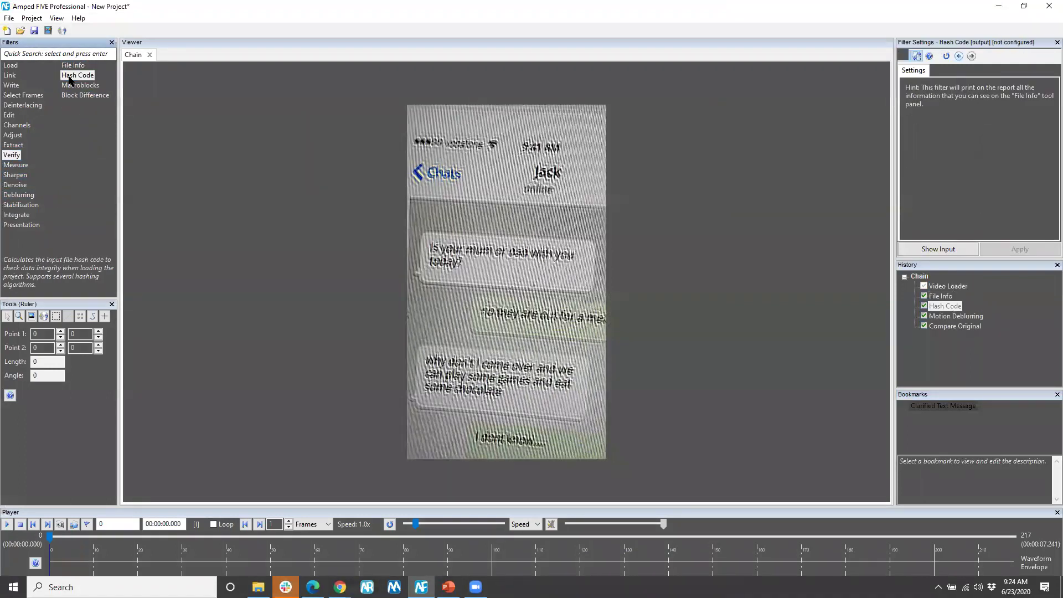
left_click(937, 300)
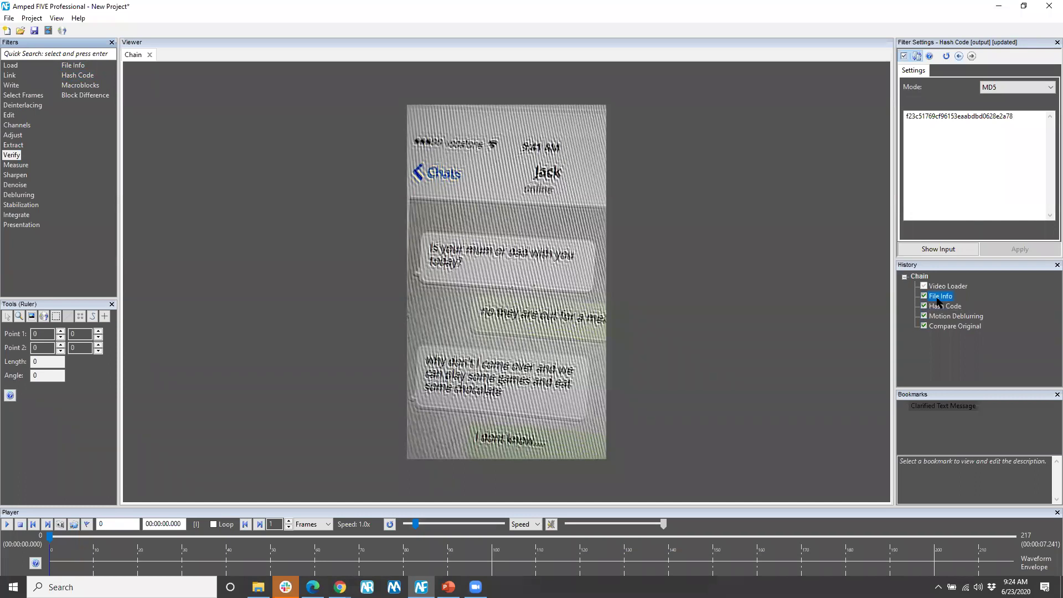
left_click(944, 307)
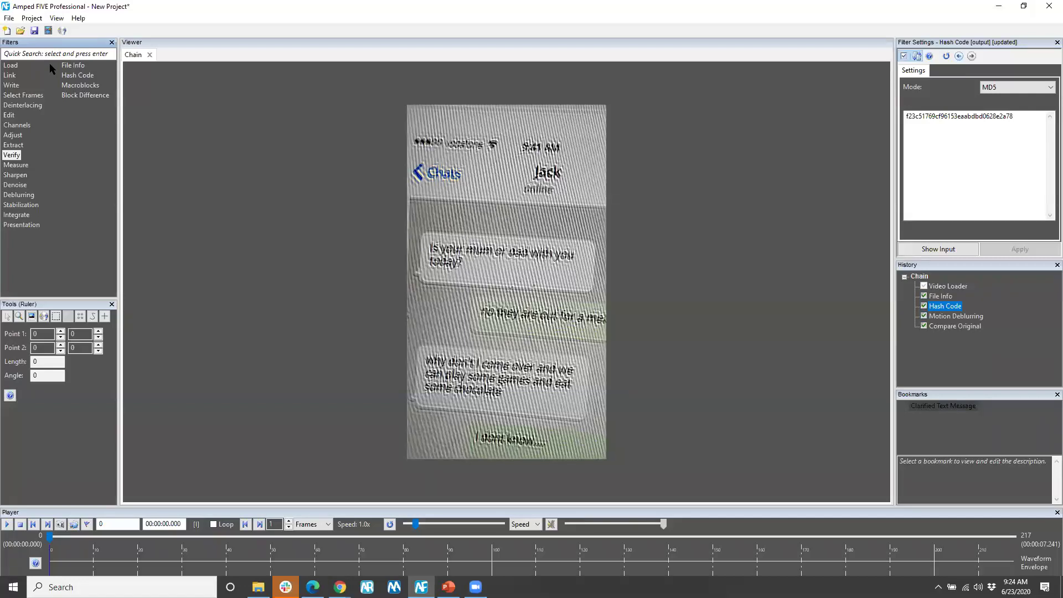
- Try to generate a PDF report of the unsaved project with the File Info and Hash Code filters included
left_click(36, 19)
left_click(52, 31)
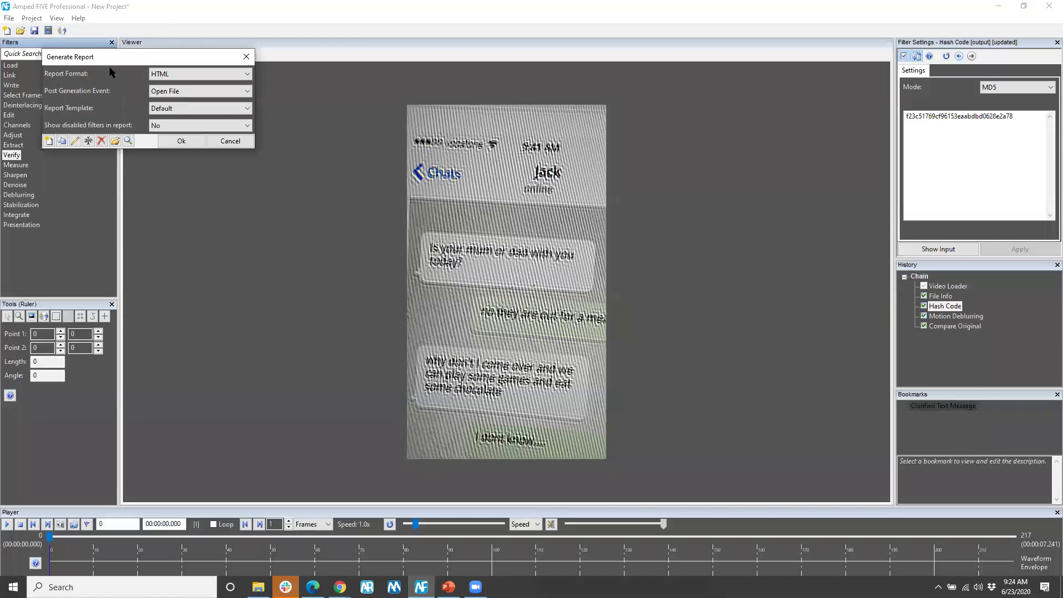
left_click(166, 74)
left_click(166, 91)
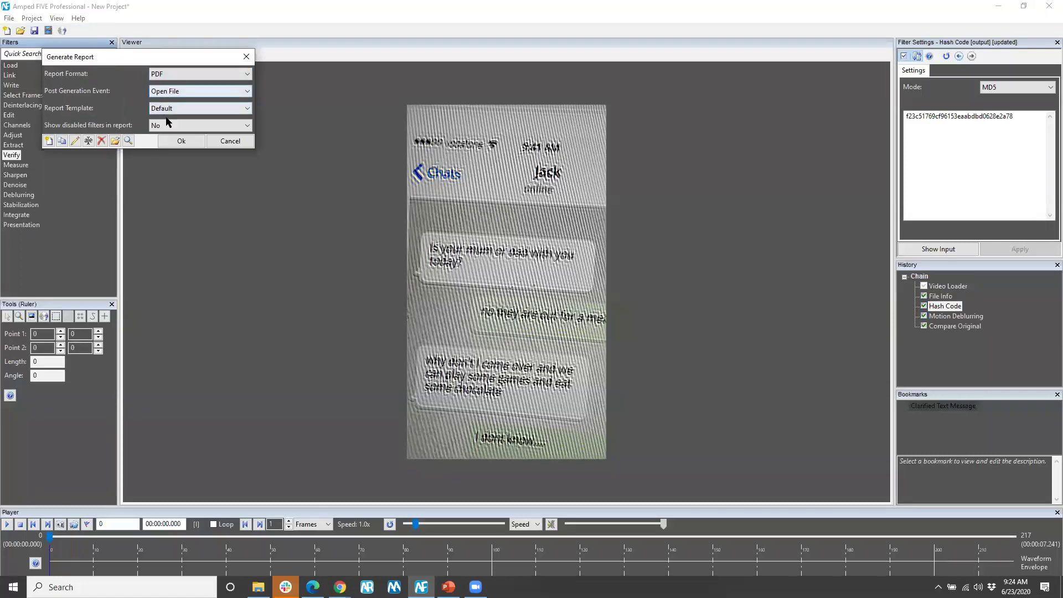
left_click(181, 140)
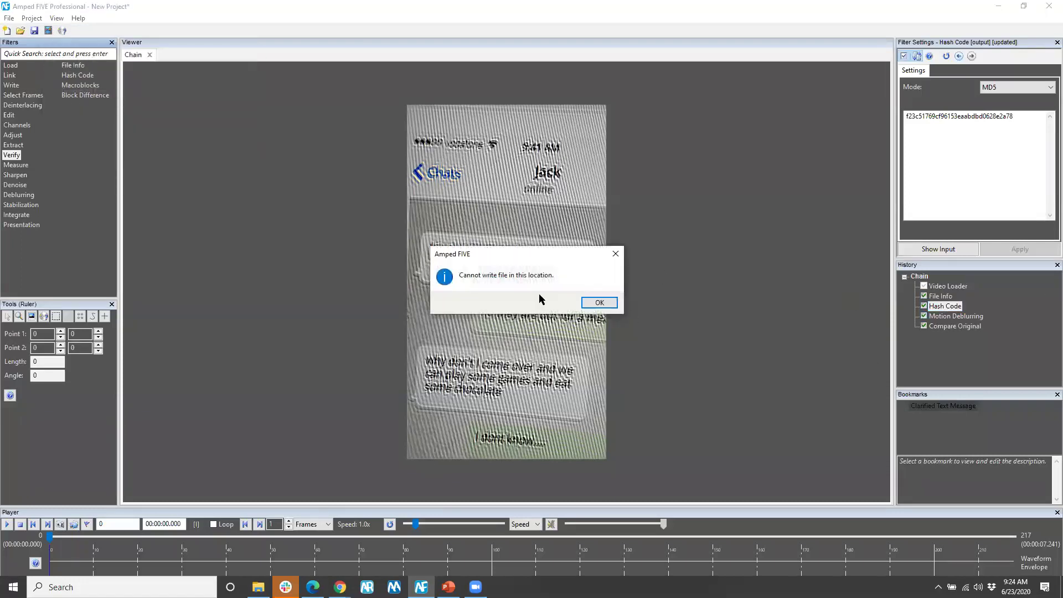
left_click(599, 302)
- Save the project as 03-replica.afp in the Samples folder and generate its report in PDF format
left_click(35, 31)
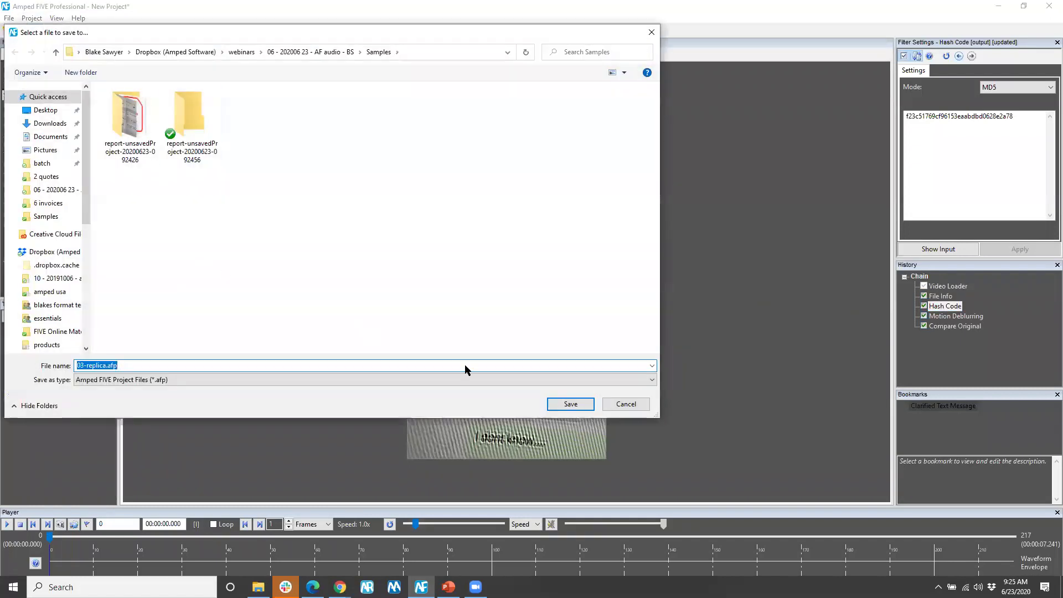
left_click(565, 404)
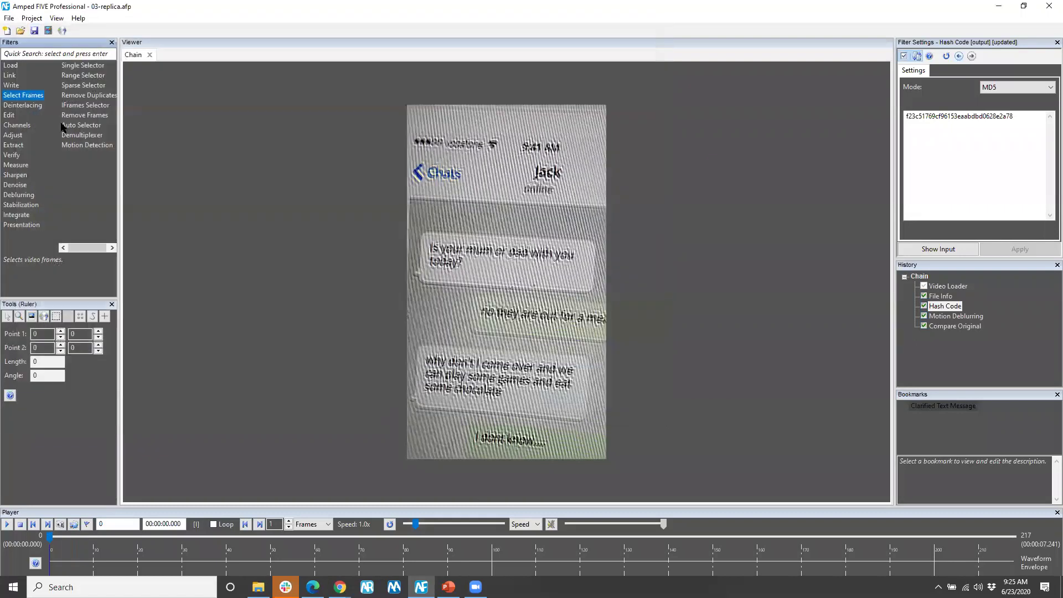
left_click(31, 18)
left_click(56, 29)
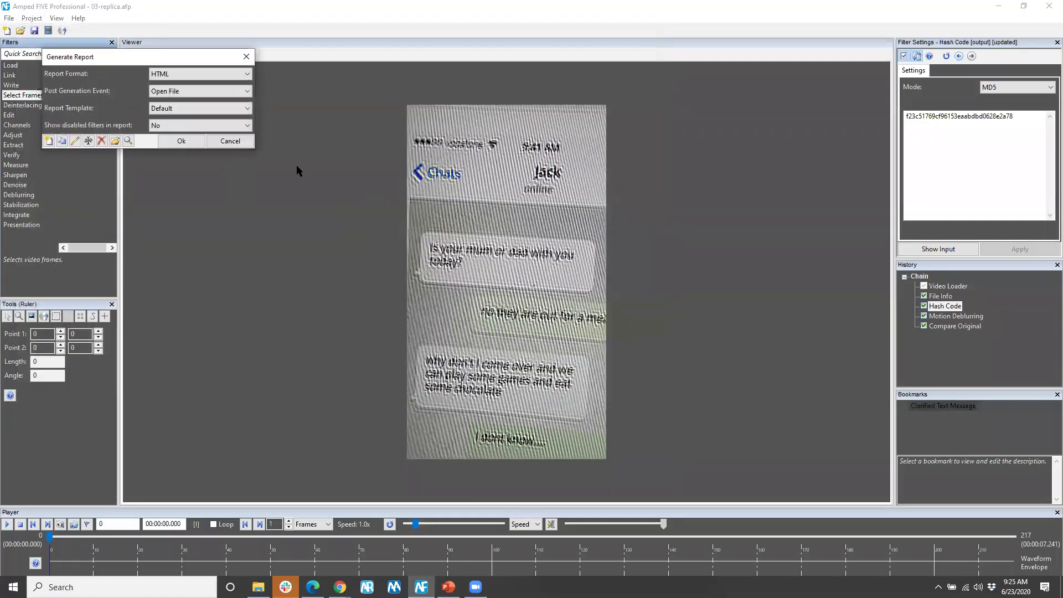
left_click(156, 76)
left_click(158, 93)
left_click(181, 142)
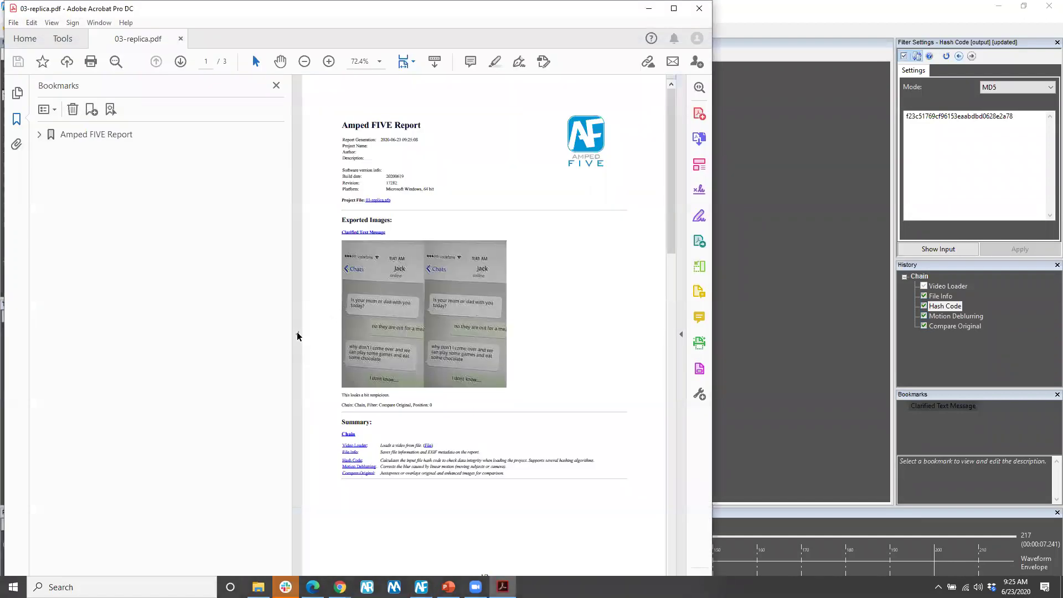
- Review the report's exported image with its bookmark title and description, and the filter summary below it
scroll(299, 335, "down", 4)
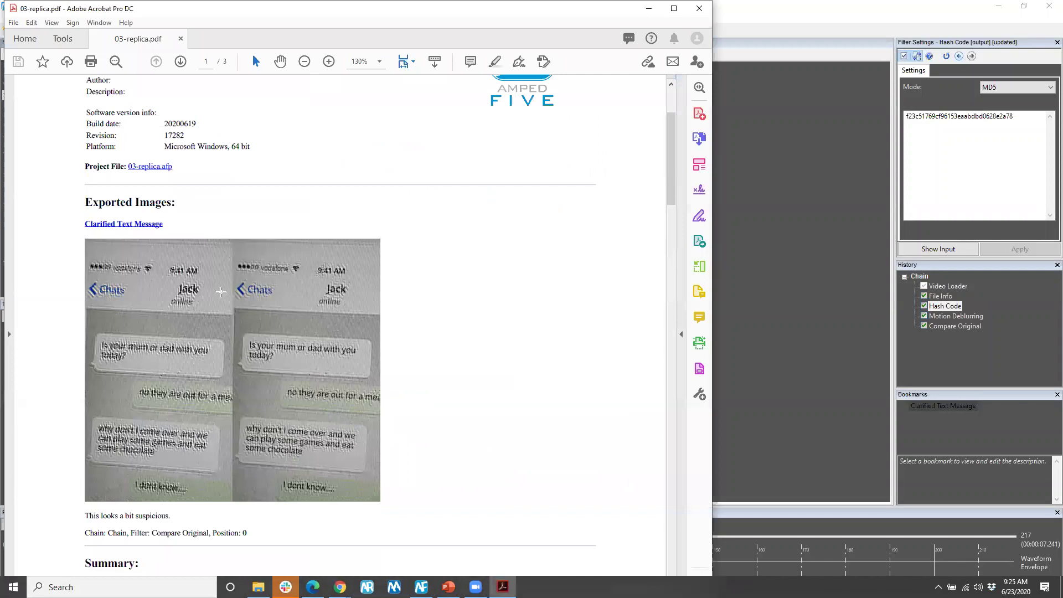
left_click_drag(166, 223, 83, 221)
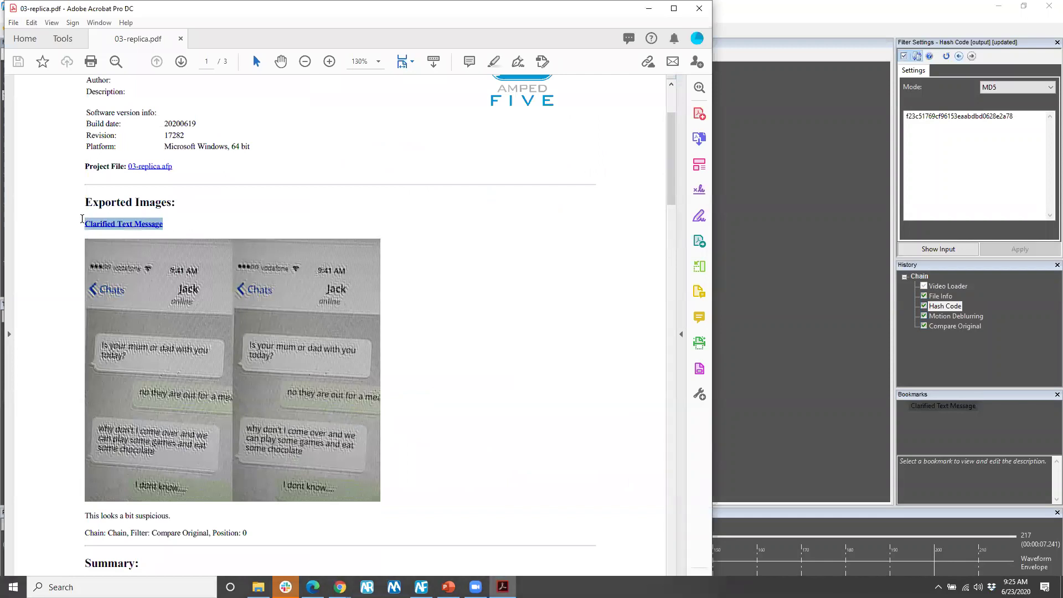
scroll(460, 343, "down", 3)
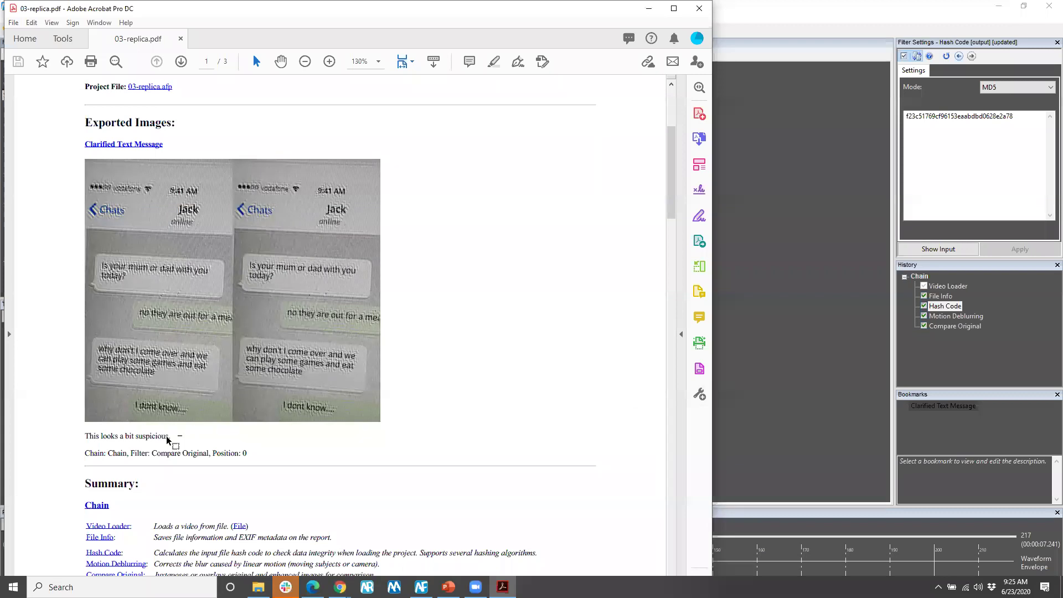
triple_click(159, 437)
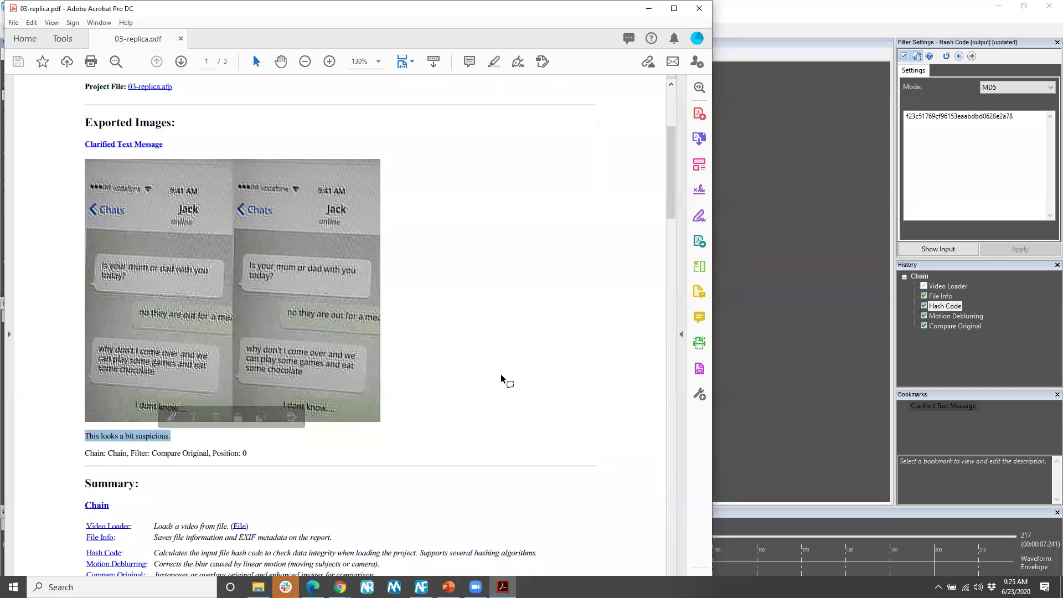
scroll(503, 380, "down", 5)
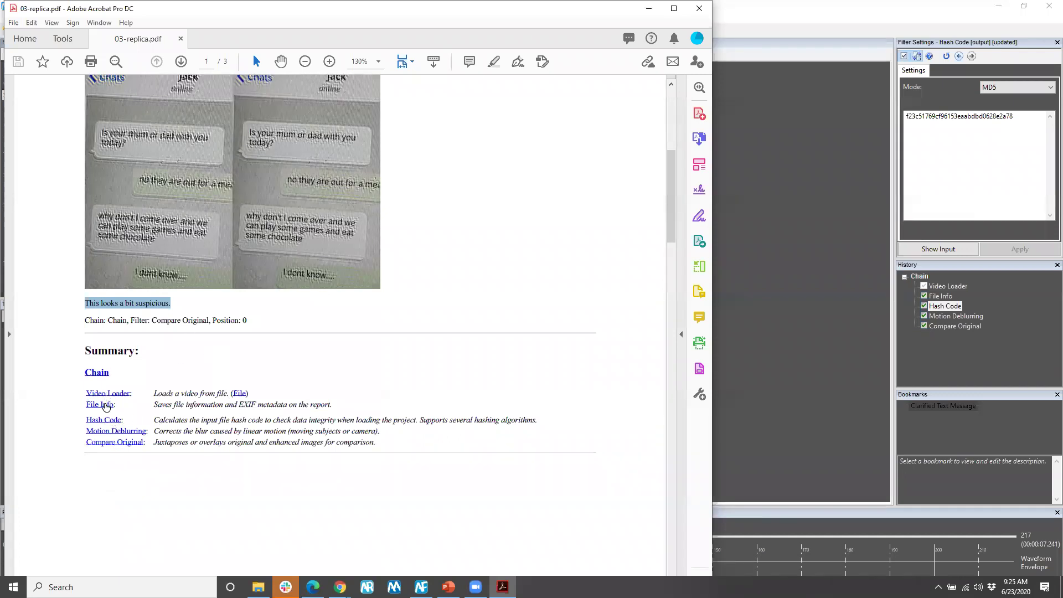
- Follow the File Info link in the report summary and examine the file metadata and the MD5 hash code
left_click(105, 408)
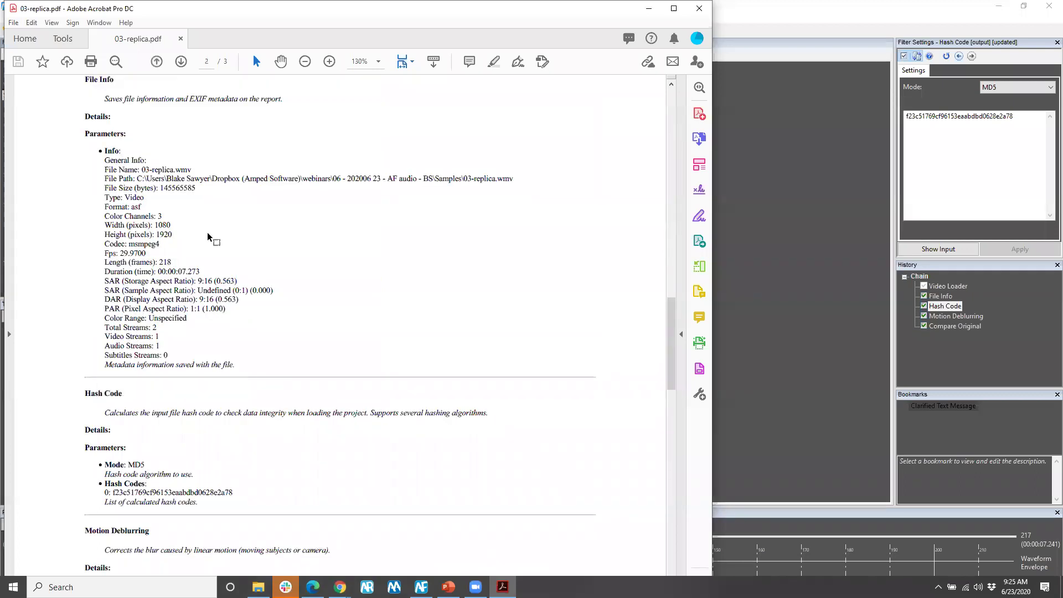
scroll(208, 238, "down", 3)
scroll(207, 238, "down", 1)
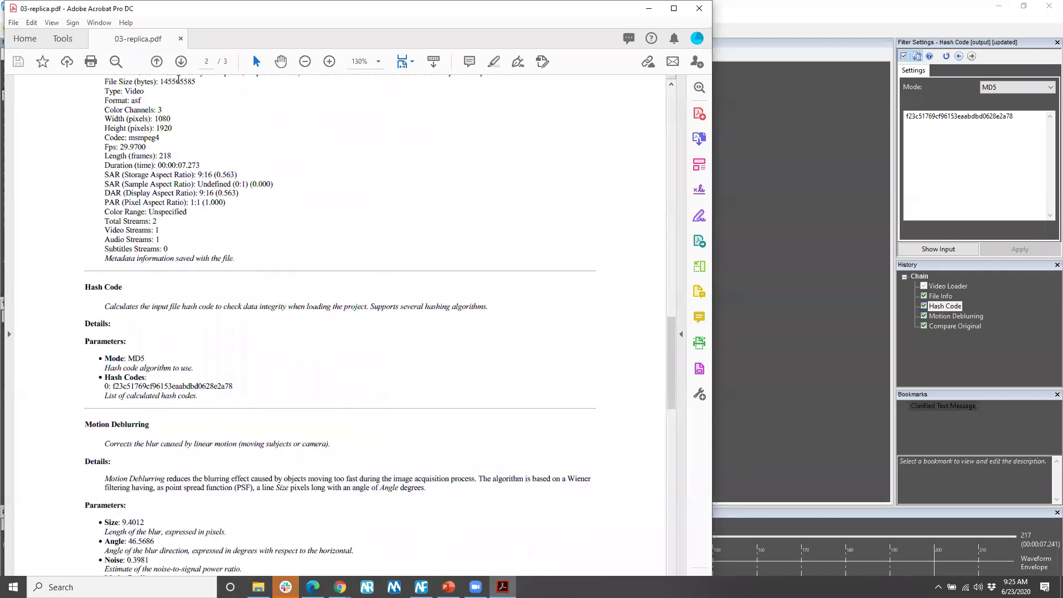
left_click_drag(202, 86, 181, 112)
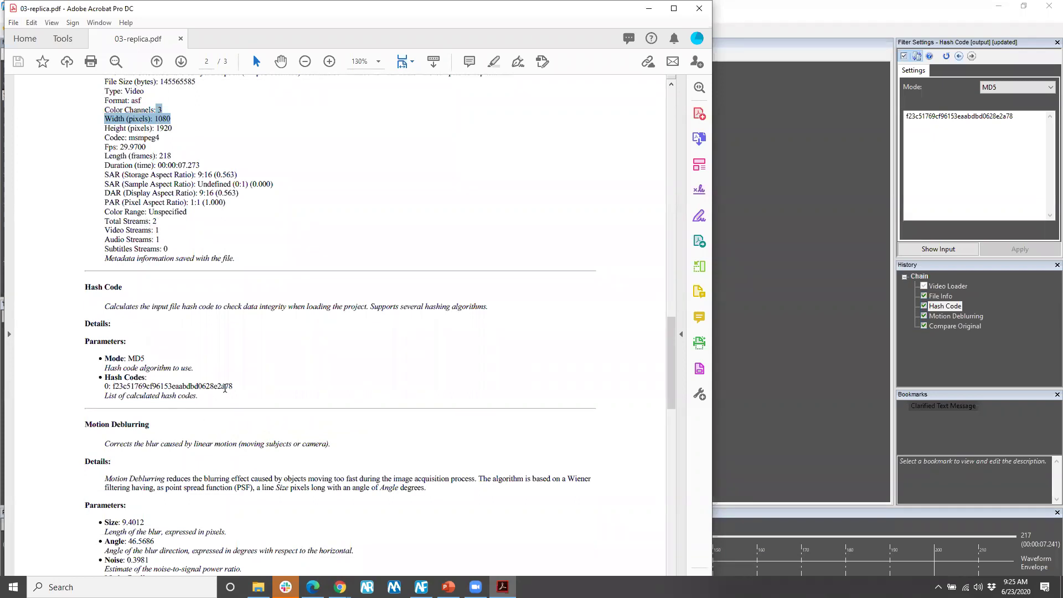
left_click_drag(233, 387, 111, 388)
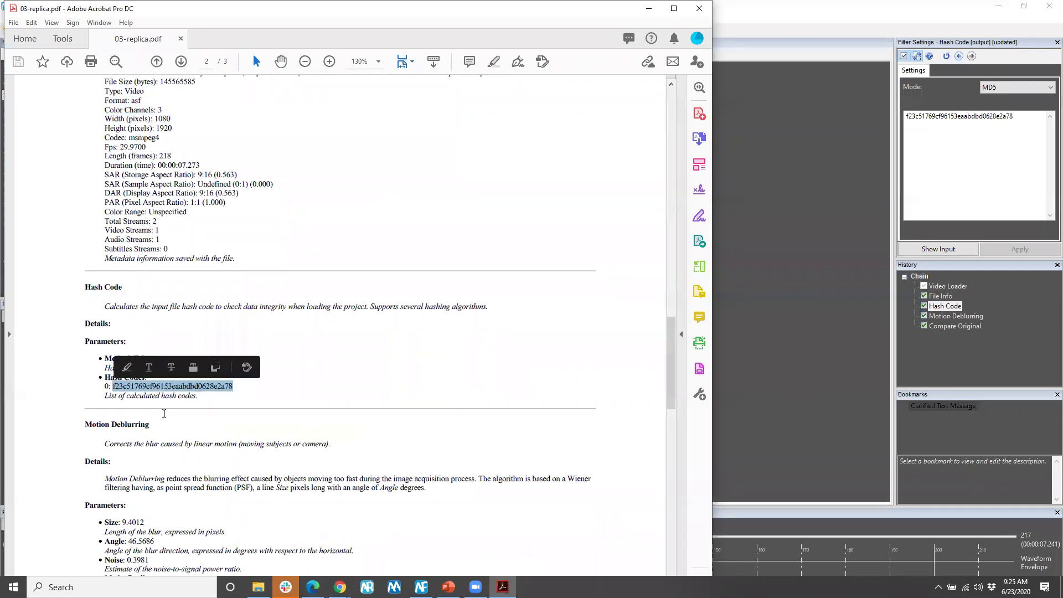
- Examine the Motion Deblurring parameters and references in the report, recheck the hash code, and close the report
scroll(354, 457, "down", 5)
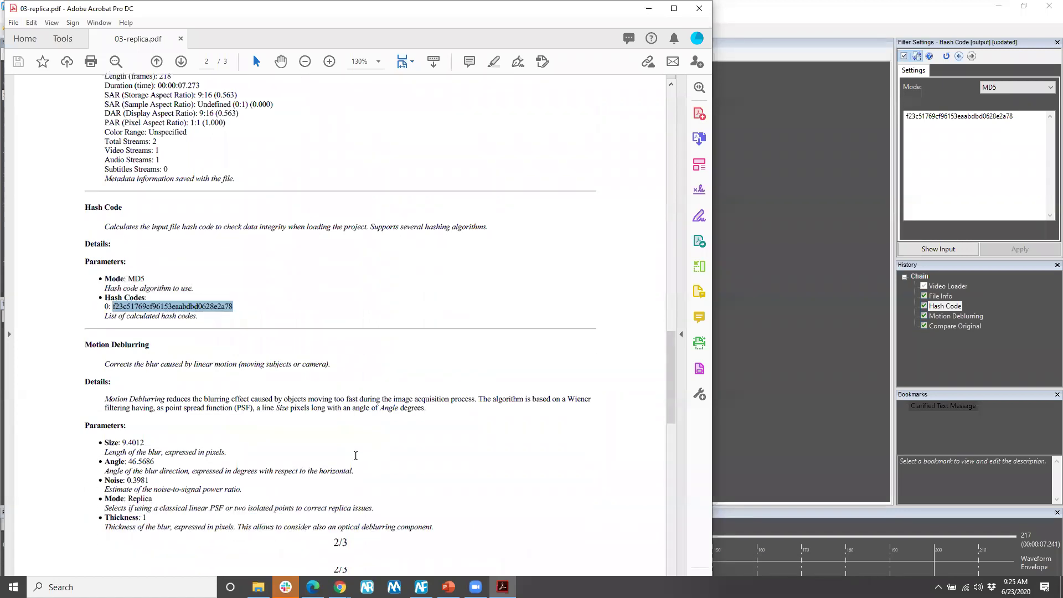
scroll(351, 454, "down", 4)
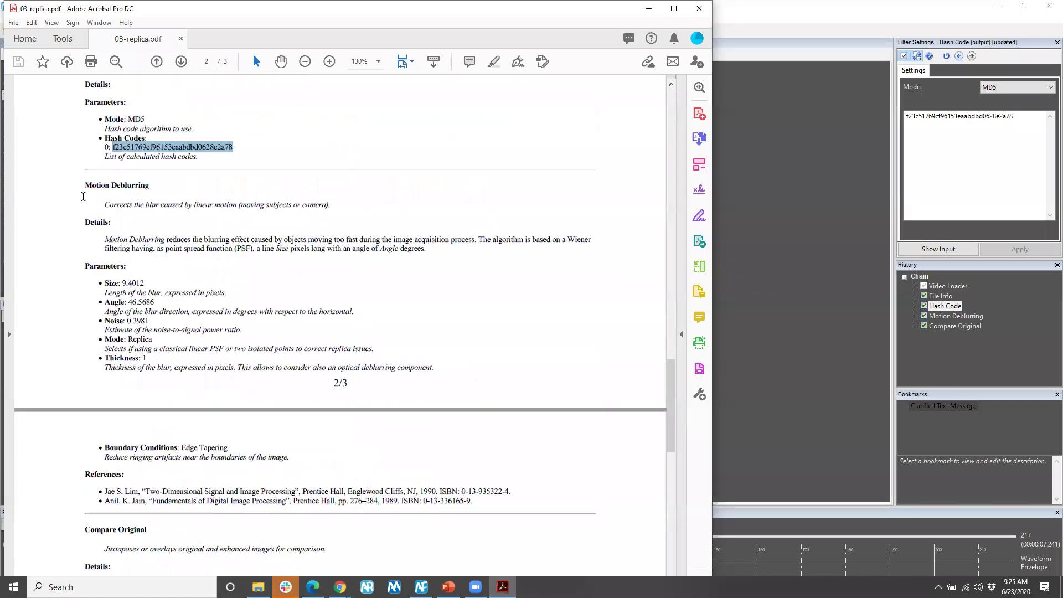
left_click_drag(88, 187, 147, 188)
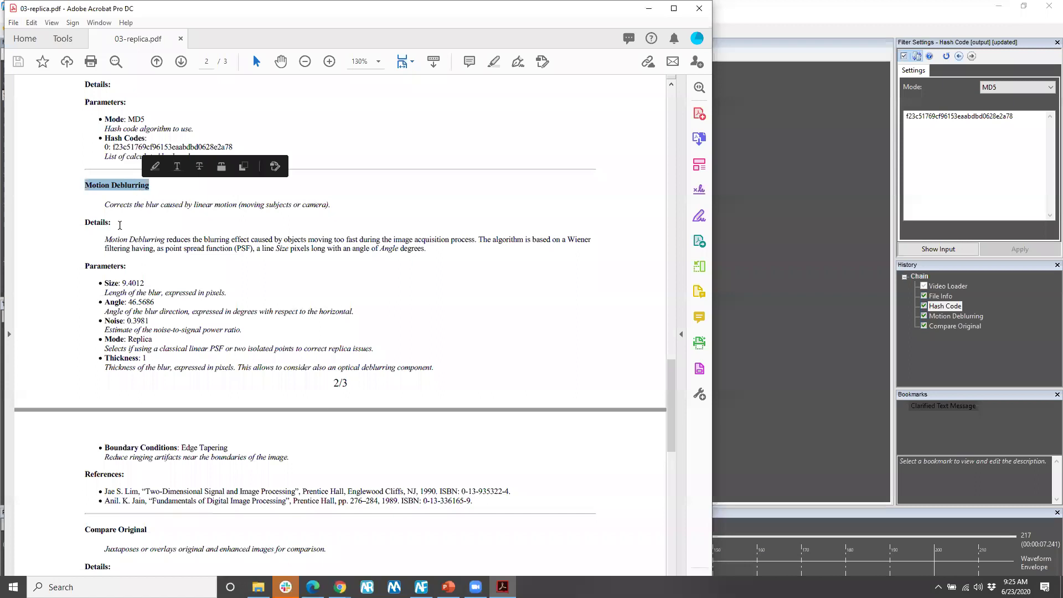
left_click_drag(104, 279, 294, 468)
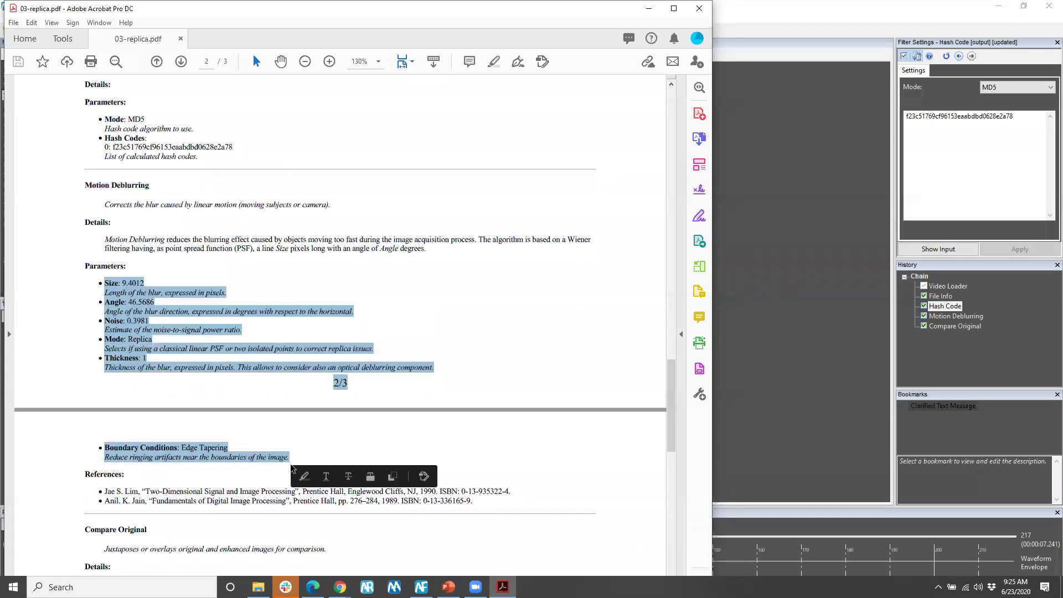
left_click(306, 500)
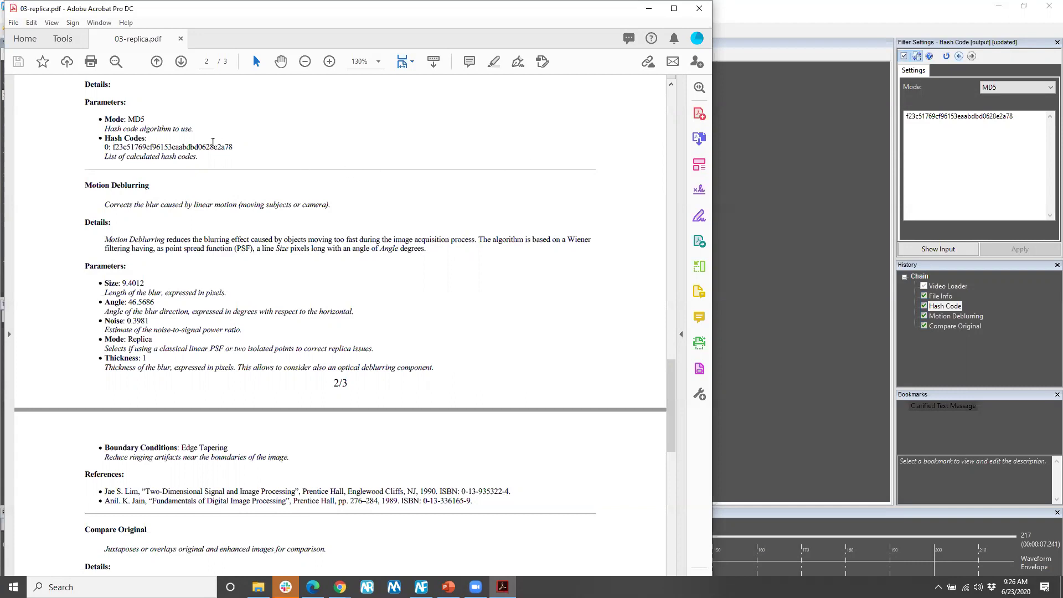
double_click(220, 145)
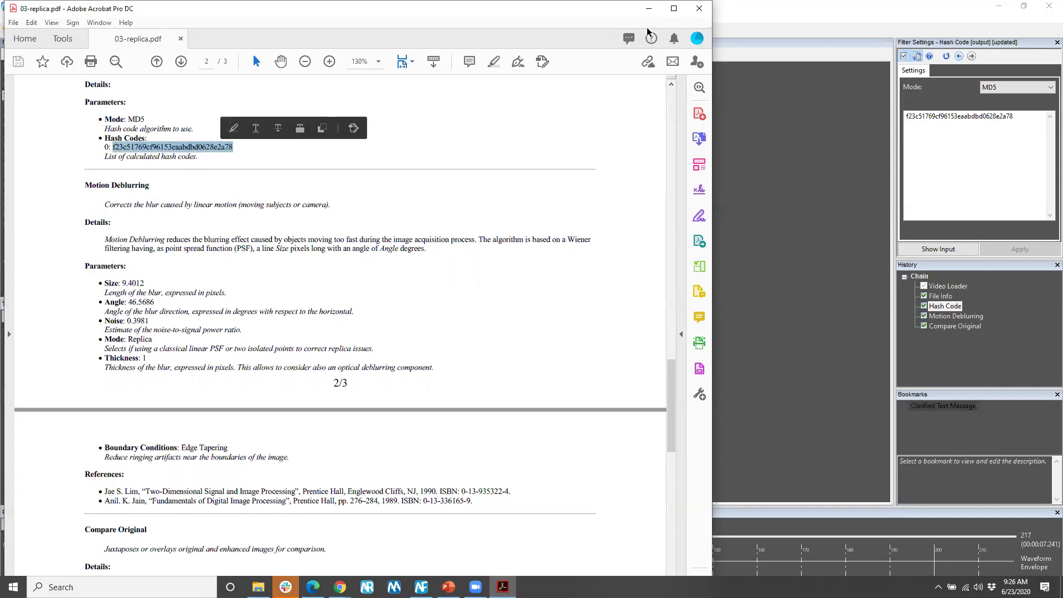
key("alt+F4")
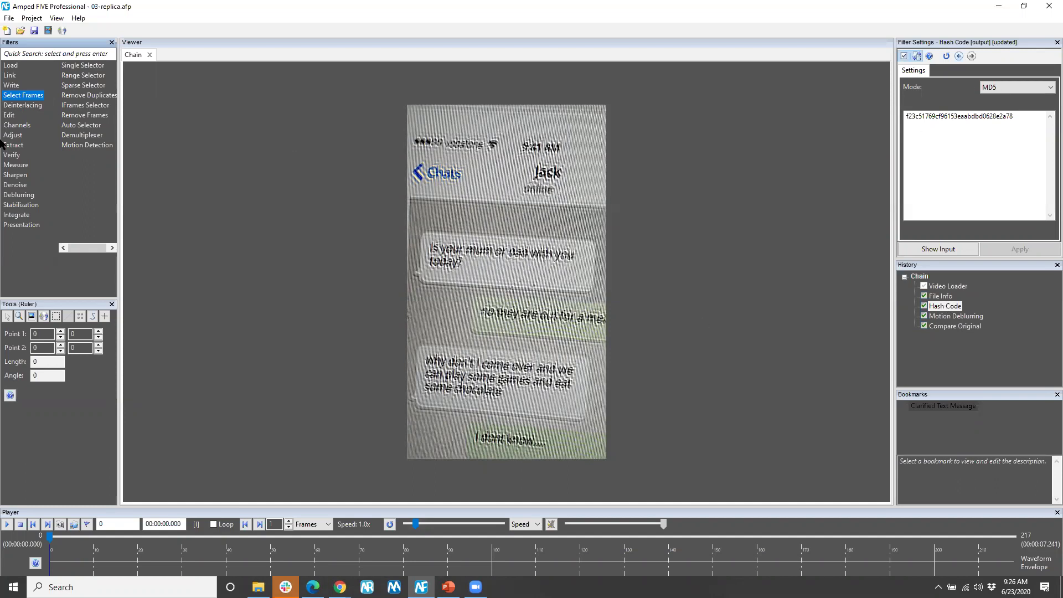
- Start a new project and load 05 - perspective.avi from the Samples folder
left_click(6, 31)
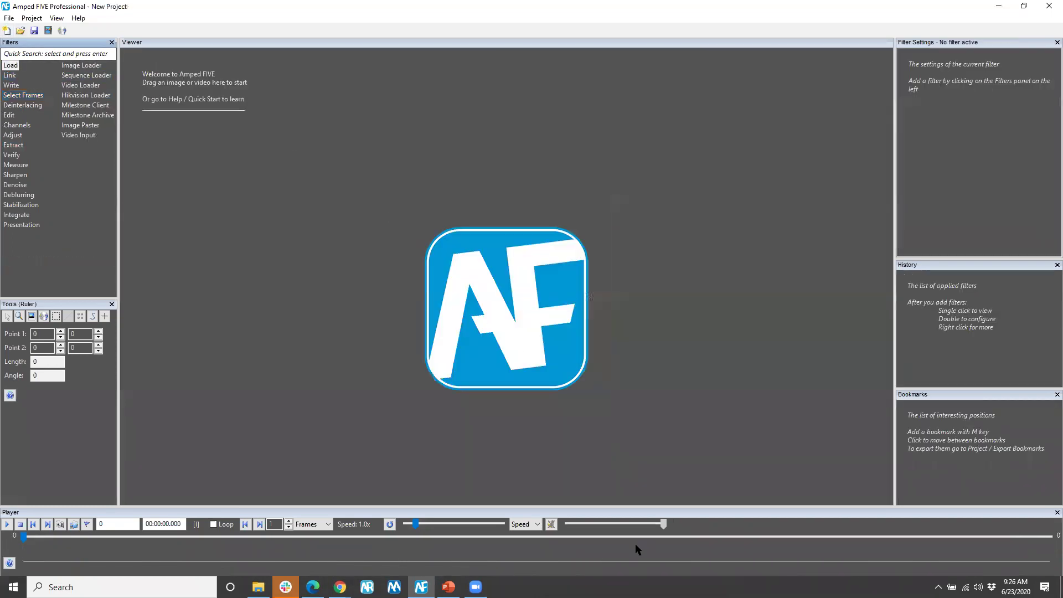
left_click(258, 586)
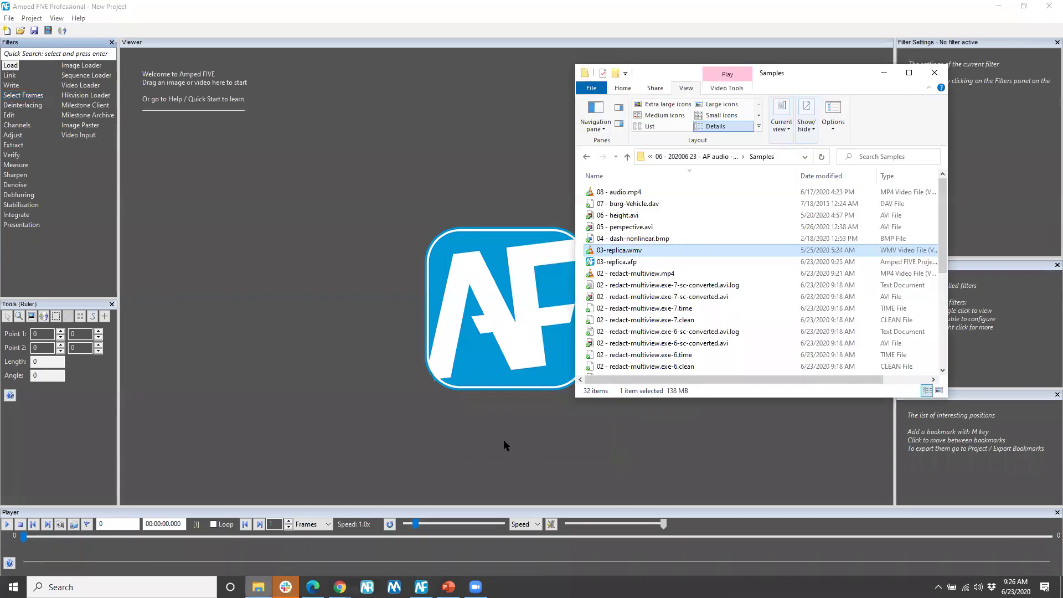
left_click(641, 239)
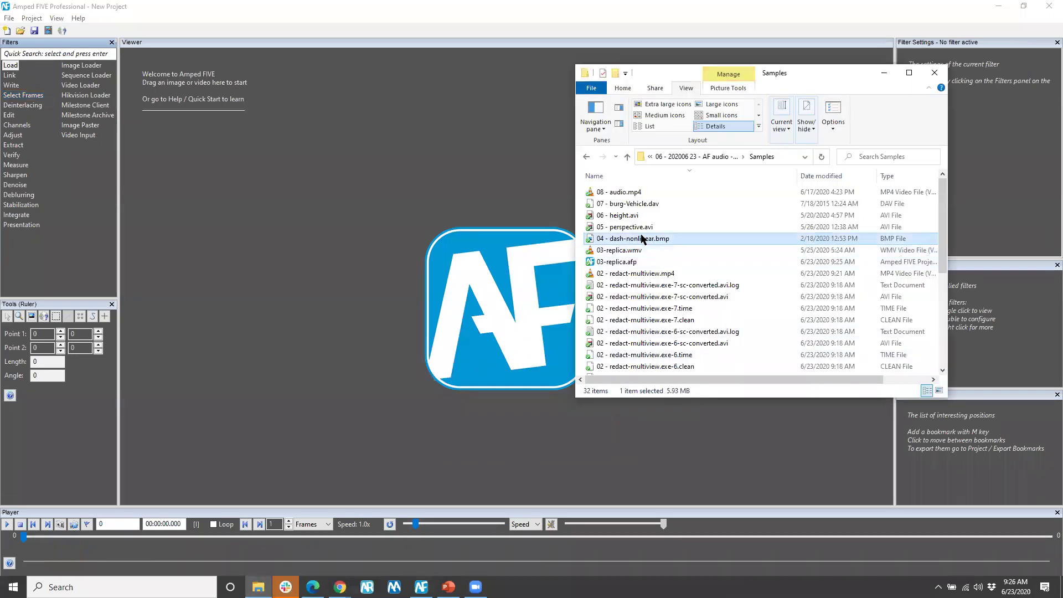
double_click(634, 227)
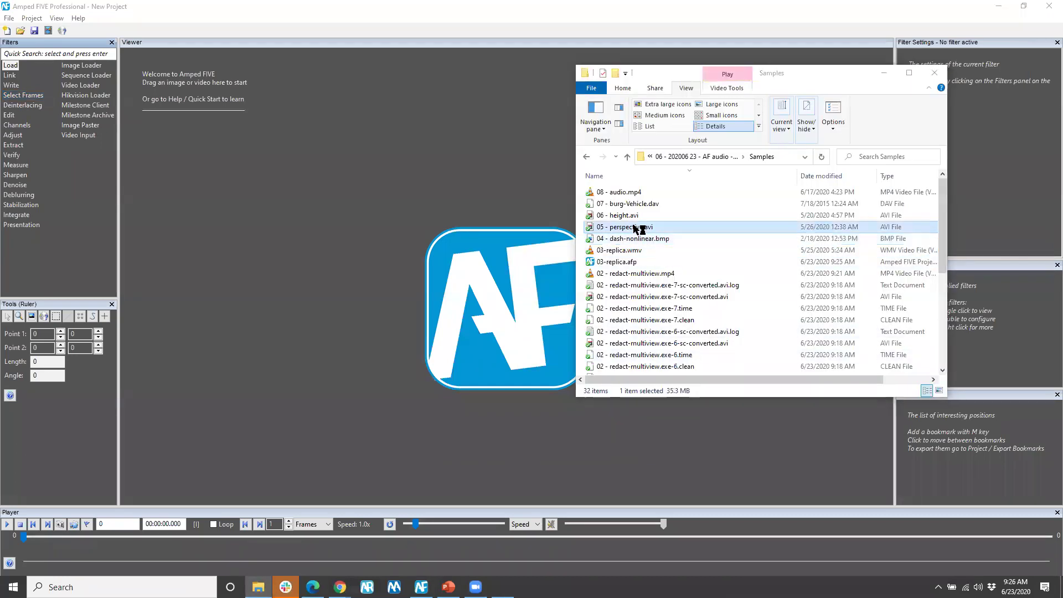
key("alt+F4")
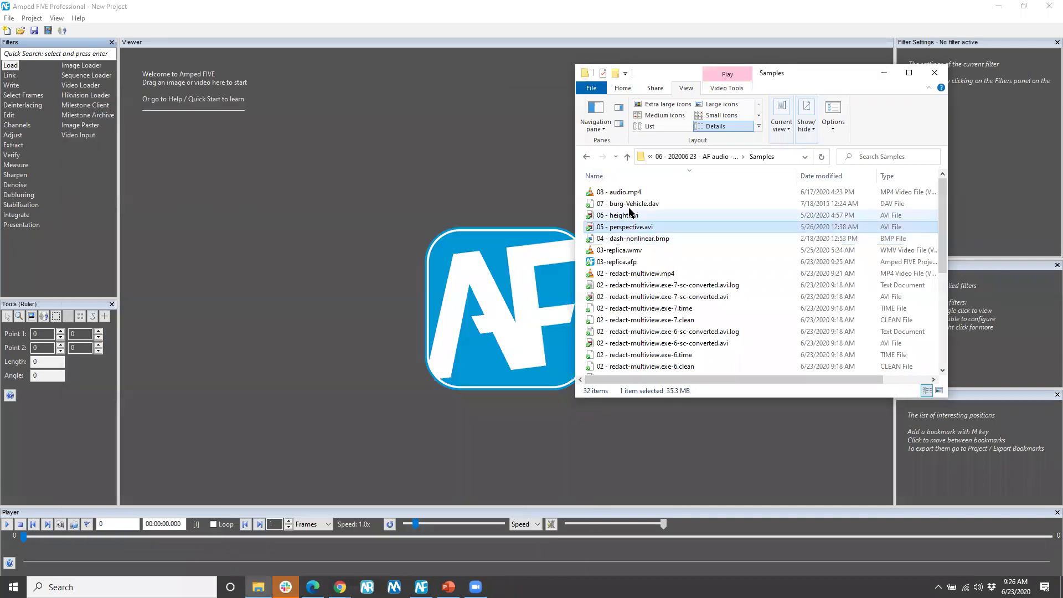
left_click_drag(634, 228, 415, 255)
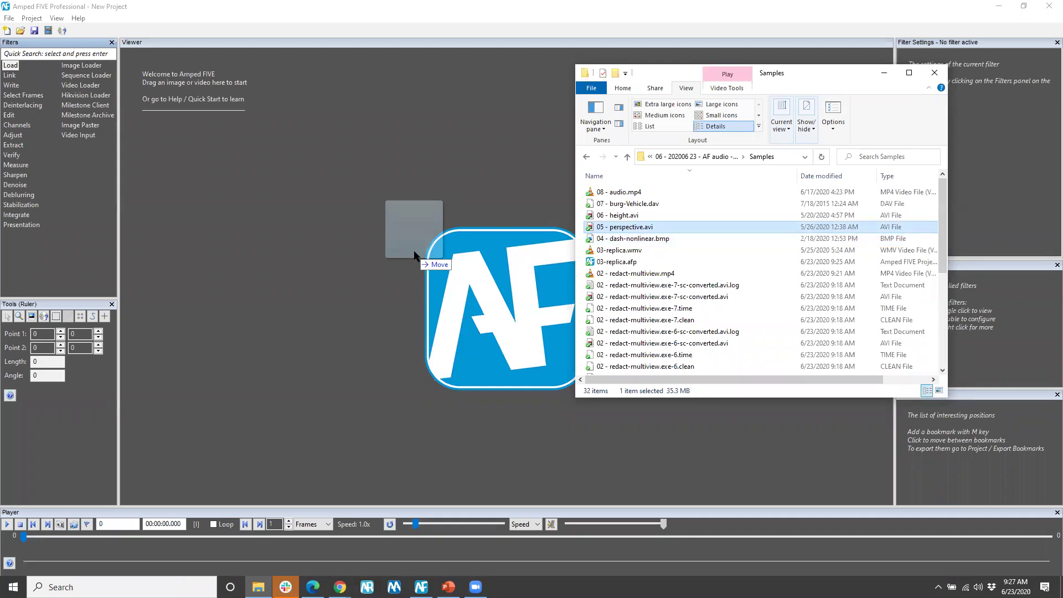
left_click_drag(415, 252, 414, 253)
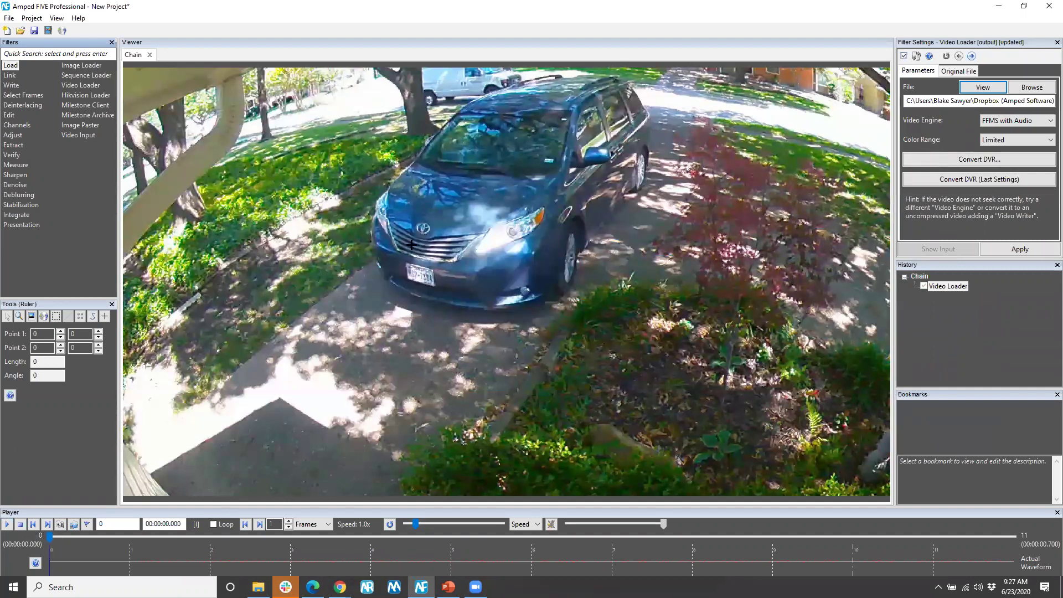
- Check the van's licence plate at frame 4, return to frame 0, and add a Perspective Stabilization filter
left_click(360, 537)
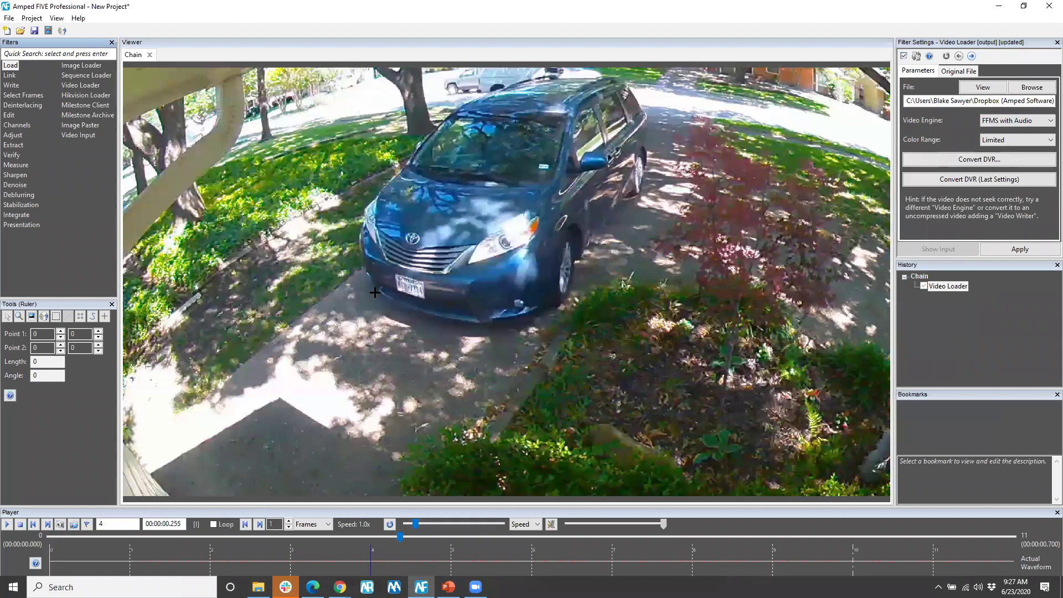
scroll(427, 302, "up", 2)
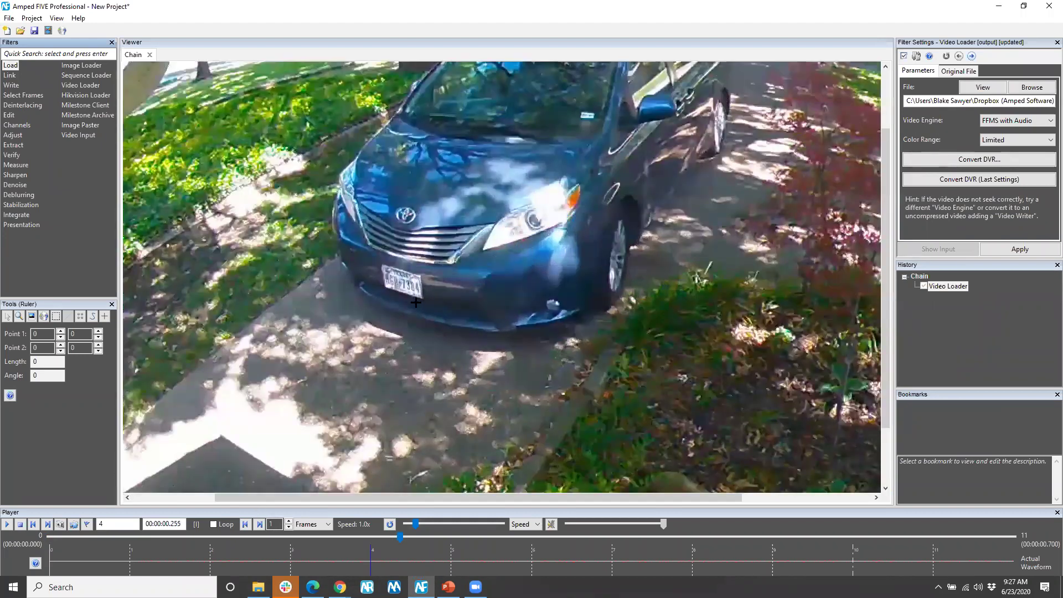
scroll(418, 302, "down", 2)
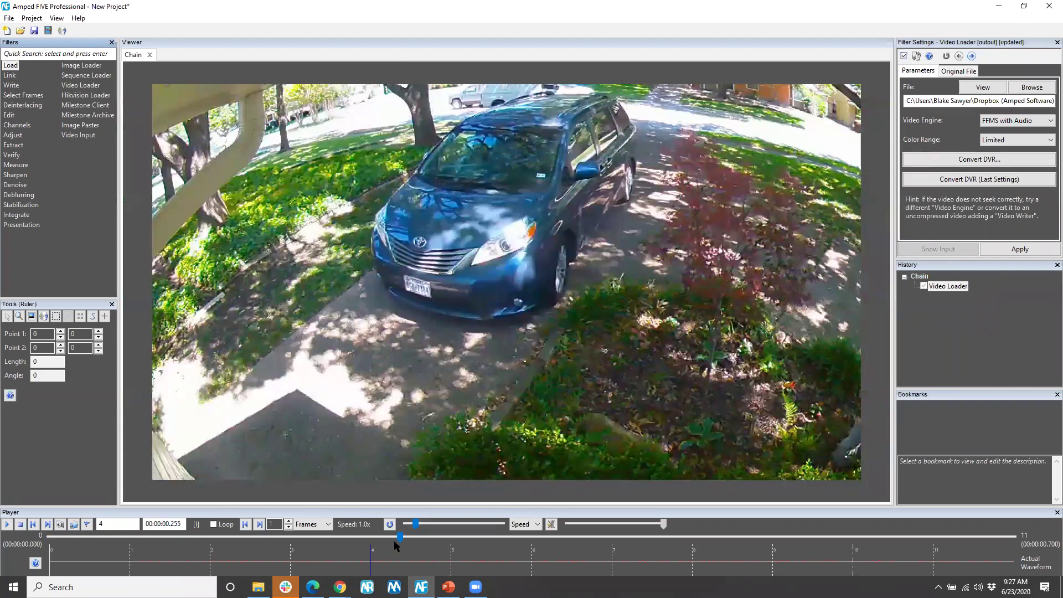
left_click_drag(400, 536, 3, 545)
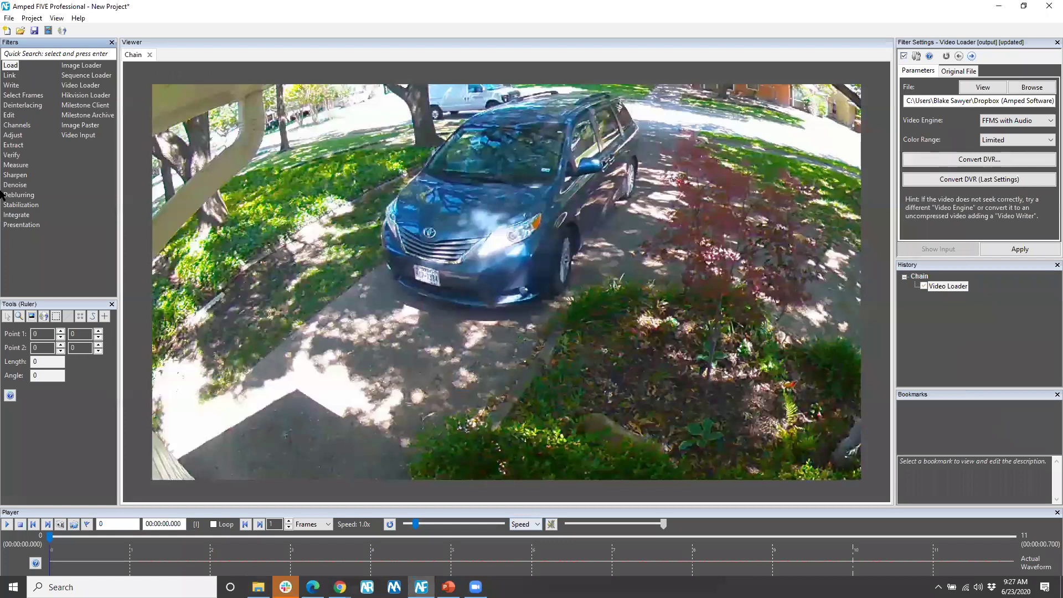
left_click(25, 195)
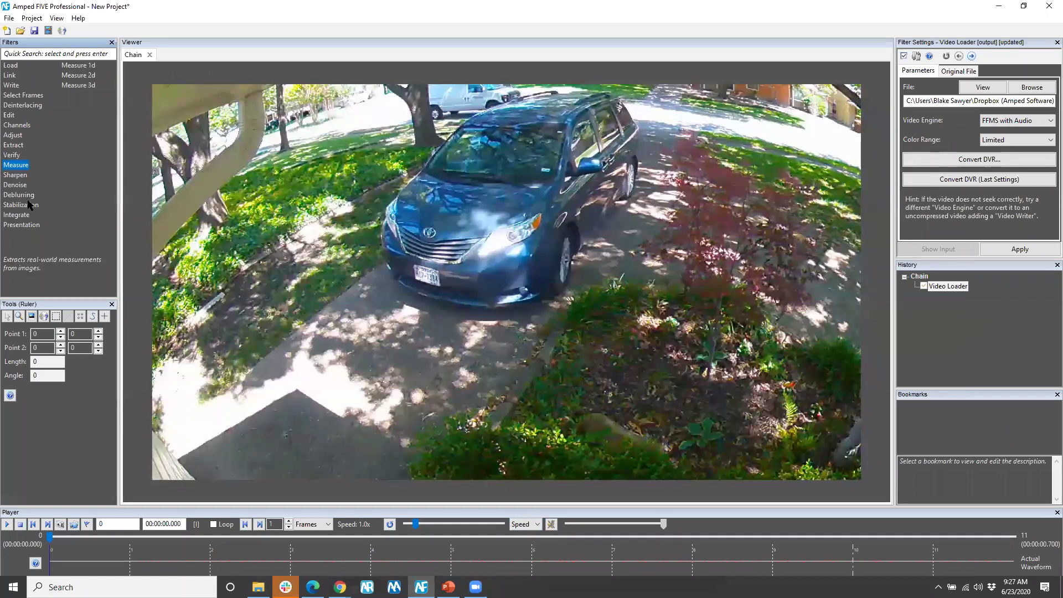
key("Down")
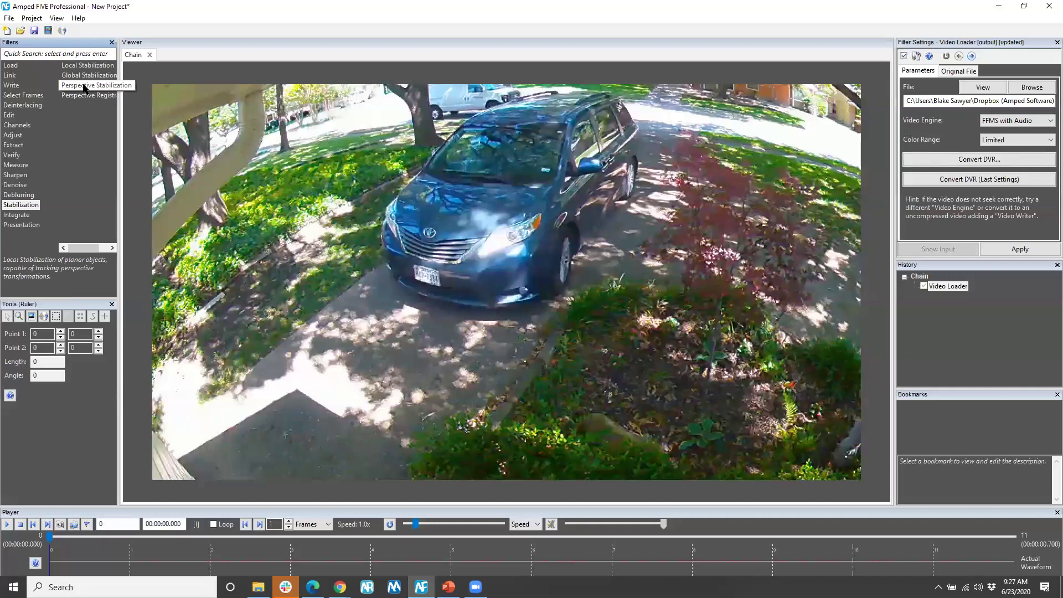
double_click(84, 86)
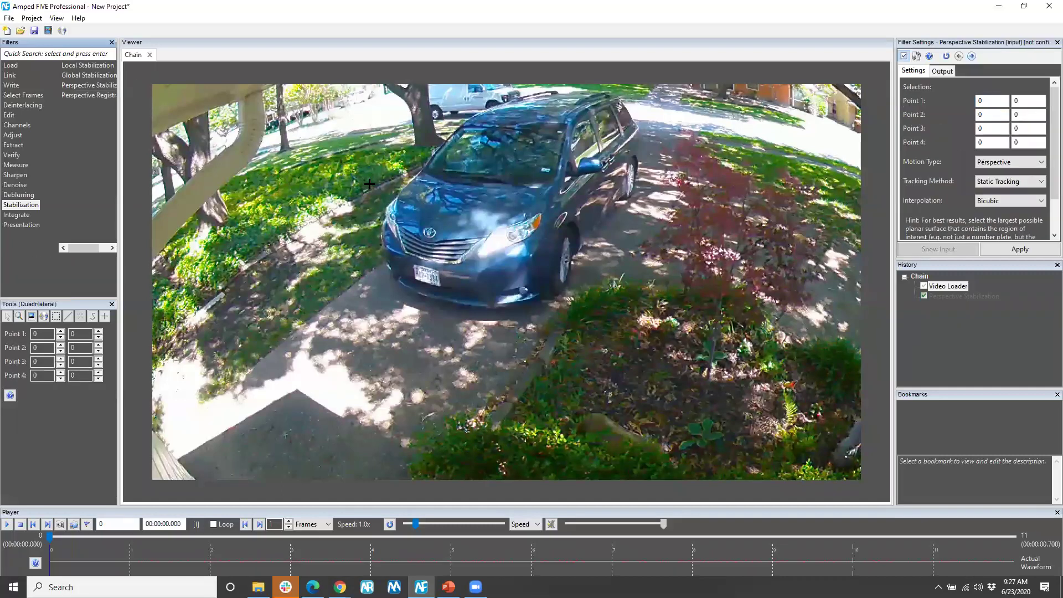
- Select a four-point region around the van's grille and licence plate and apply the perspective stabilization with Static Tracking
left_click(394, 222)
left_click(508, 227)
left_click(490, 239)
left_click(439, 286)
left_click(414, 279)
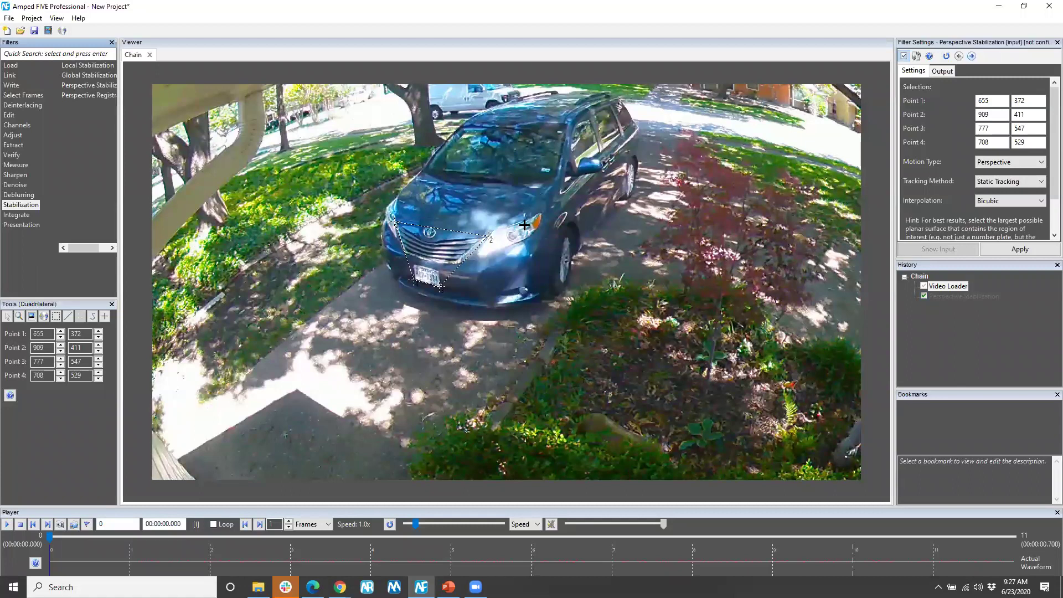
left_click(1023, 250)
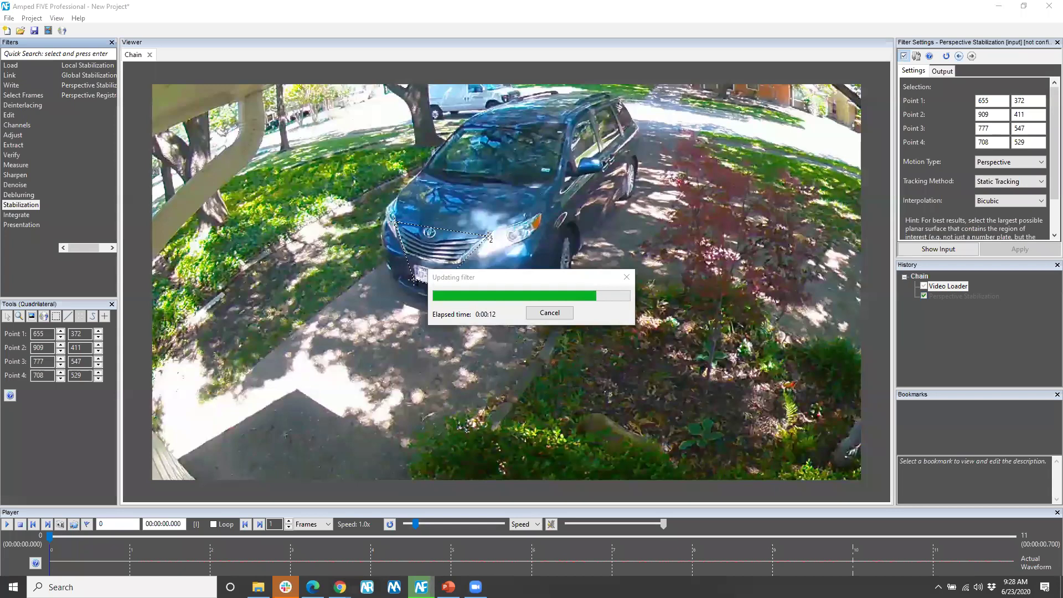
- Advance frame by frame through the stabilized video and back to frame 0, then play it, to examine how steady the grille and plate remain
left_click(47, 524)
left_click(47, 524)
left_click(47, 524)
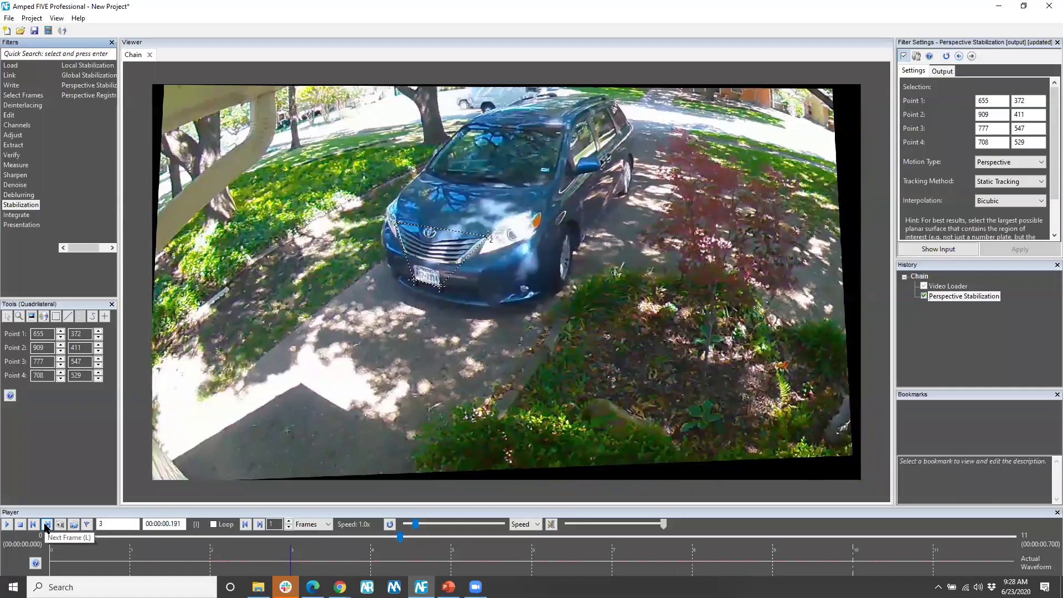
left_click(47, 525)
left_click(47, 524)
left_click(47, 524)
left_click(47, 524)
left_click(48, 524)
left_click(47, 525)
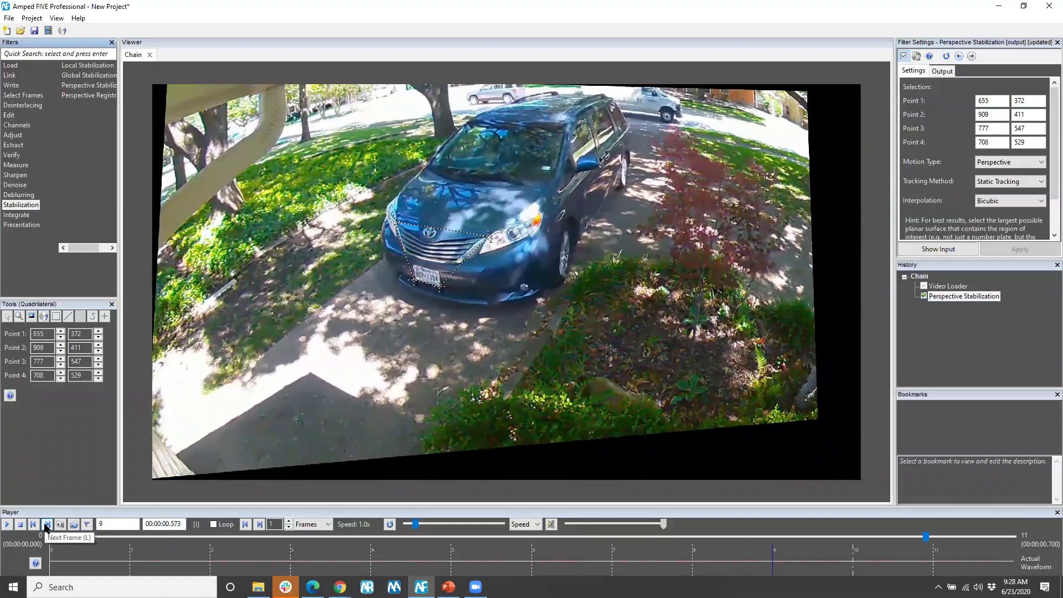
left_click(47, 524)
left_click(47, 524)
left_click(34, 525)
left_click(34, 525)
left_click(34, 524)
left_click(33, 525)
left_click(34, 524)
left_click(34, 525)
left_click(34, 524)
left_click(34, 524)
left_click(34, 524)
left_click(34, 524)
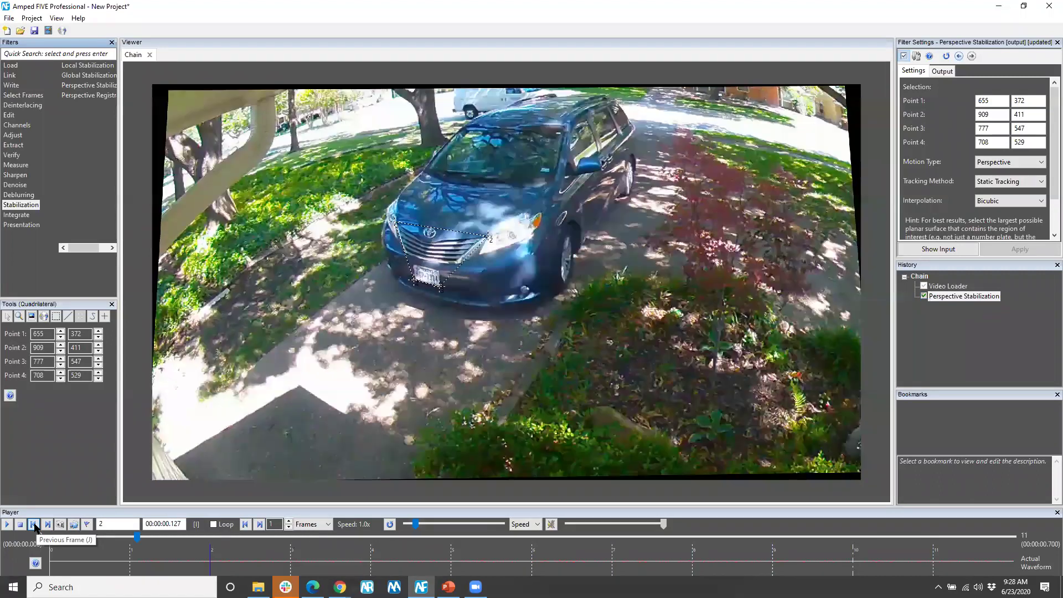
left_click(34, 524)
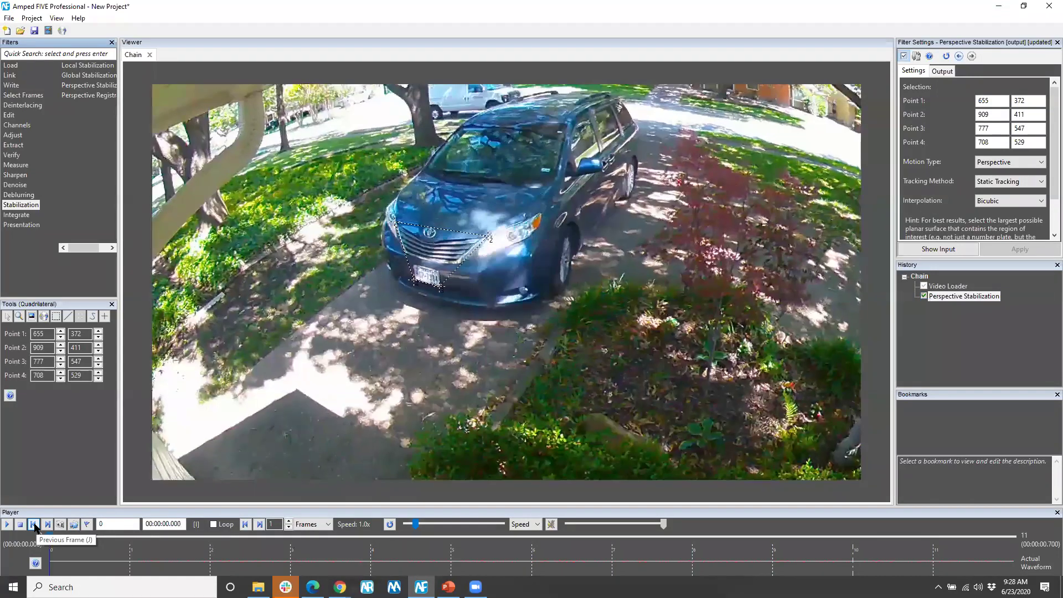
left_click(6, 525)
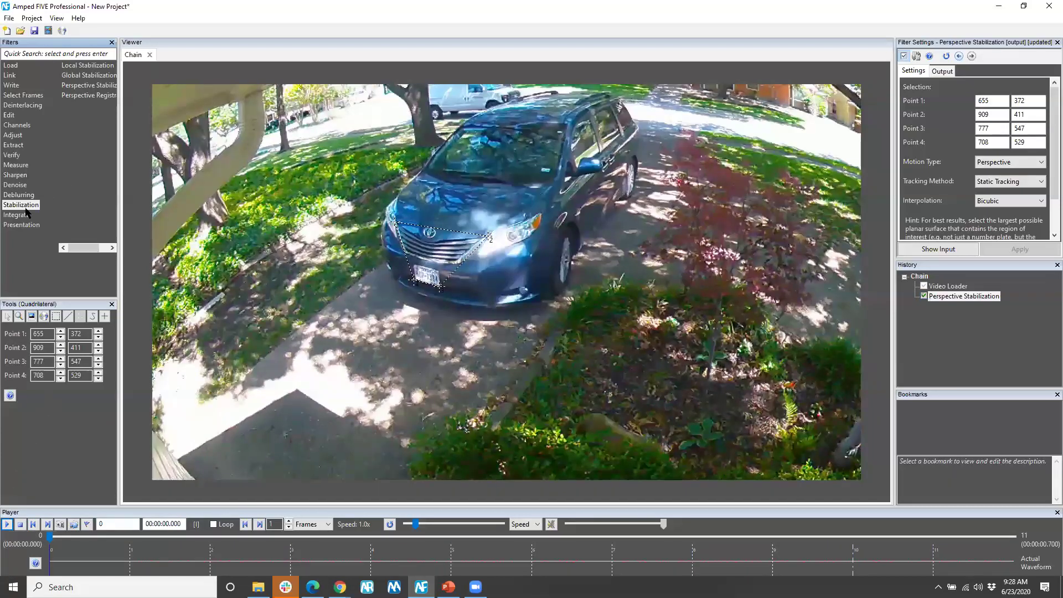
- Set the stabilization's output mode to prepare for perspective super resolution and add the Perspective Super Resolution filter
left_click(944, 73)
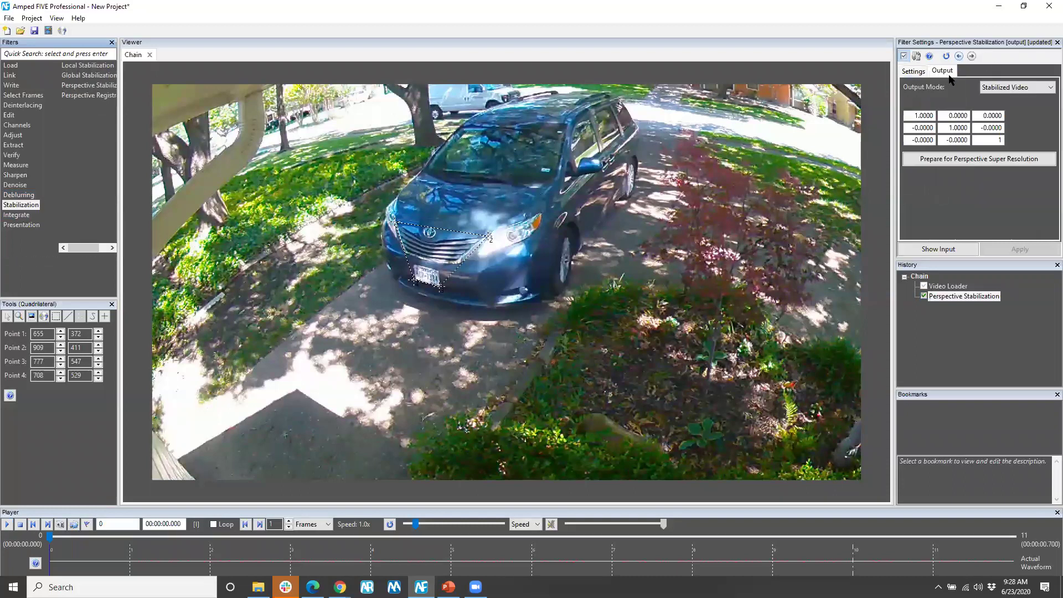
left_click(1011, 87)
left_click(1009, 109)
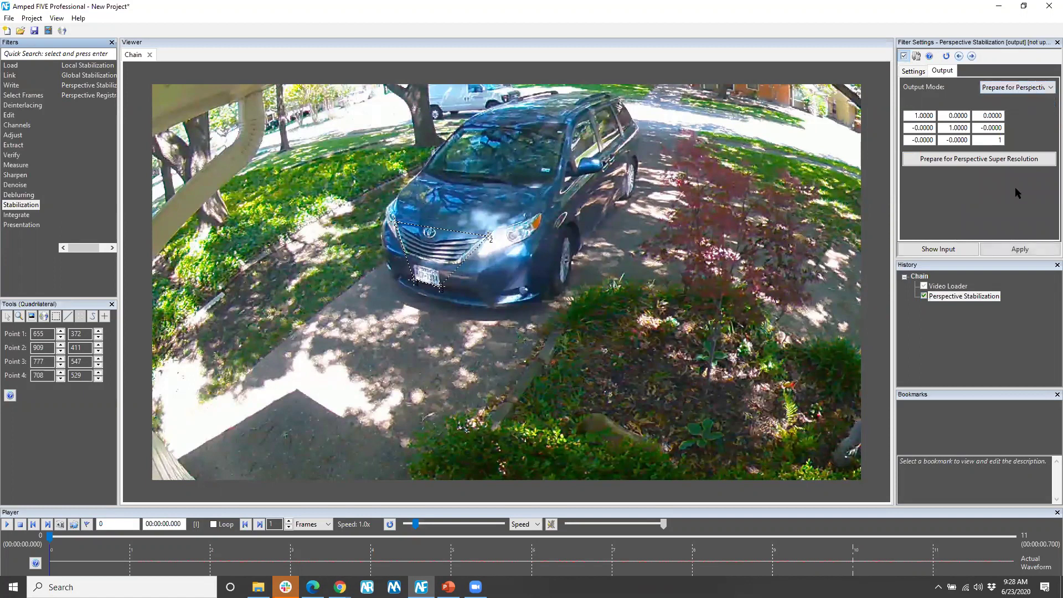
left_click(1002, 160)
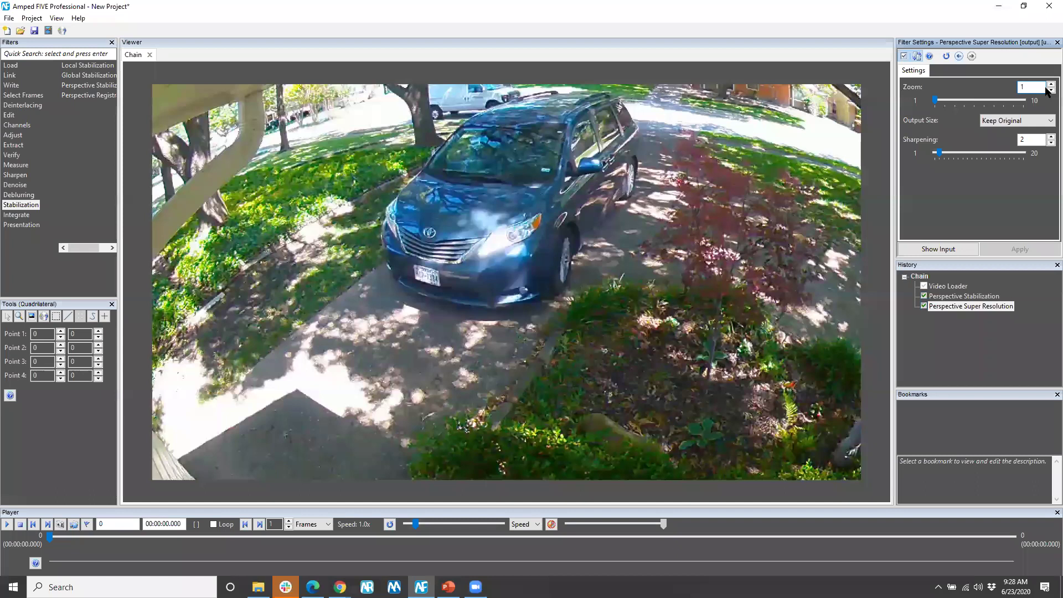
- Set the super resolution zoom to 3 and sharpening to 4, and add a Compare Original filter
left_click(1048, 84)
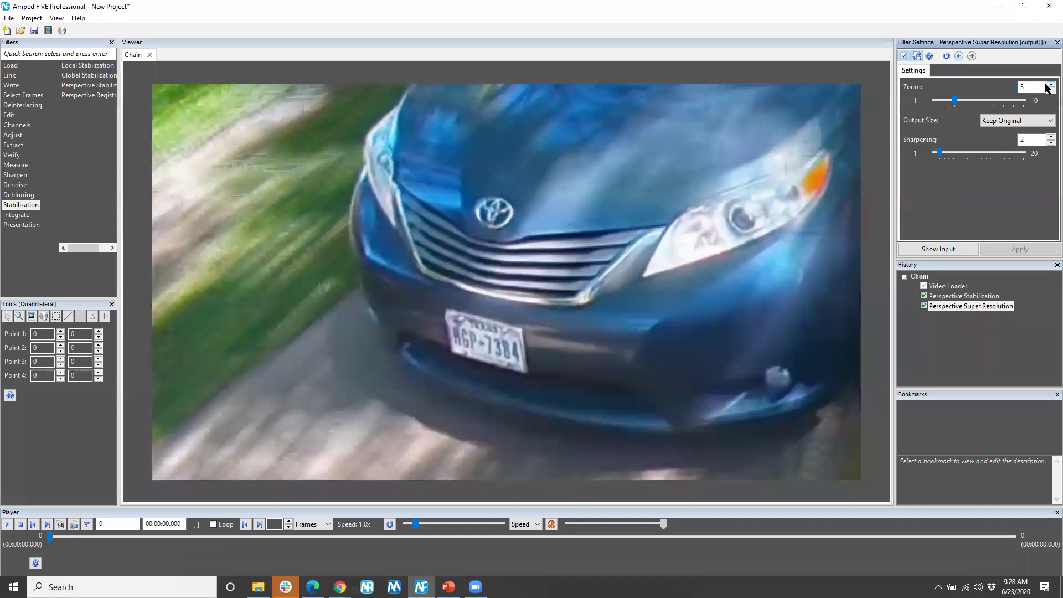
left_click_drag(955, 156, 951, 157)
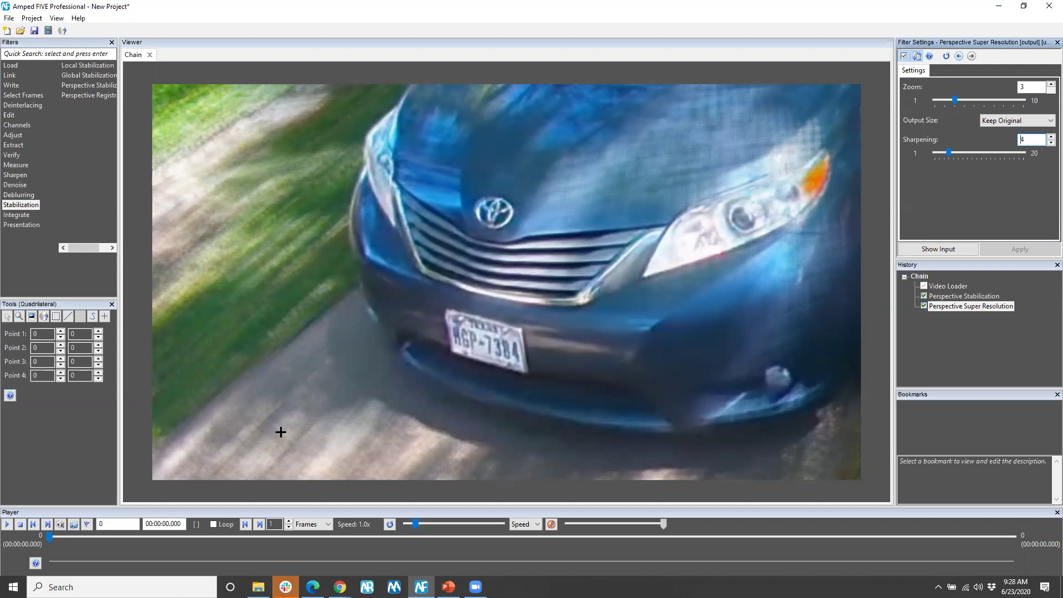
left_click(21, 224)
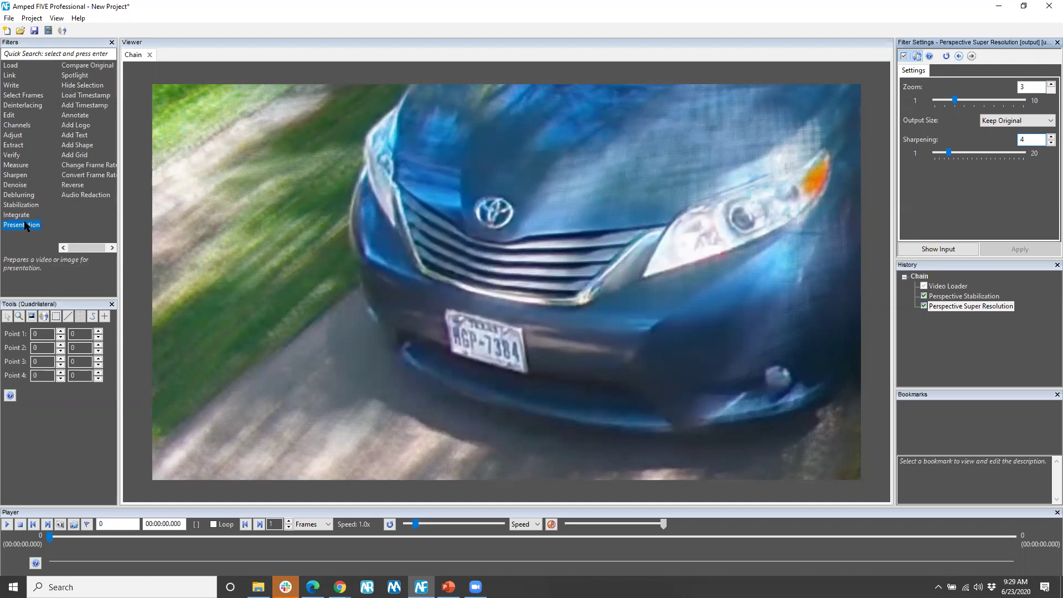
double_click(100, 67)
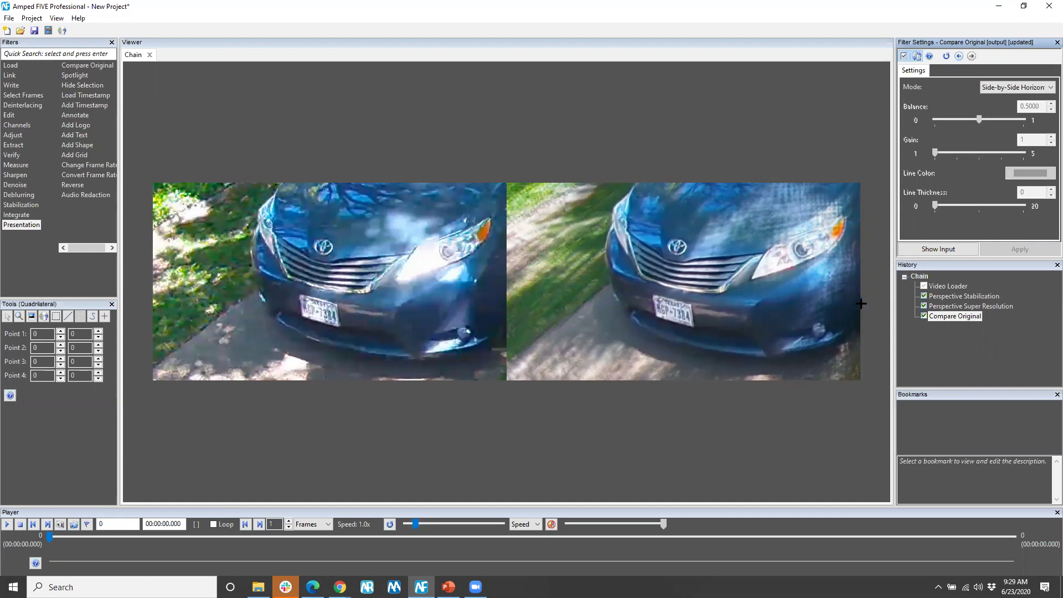
- Insert a Correct Perspective filter after Perspective Super Resolution, using the licence plate's four corners as source points
left_click(956, 307)
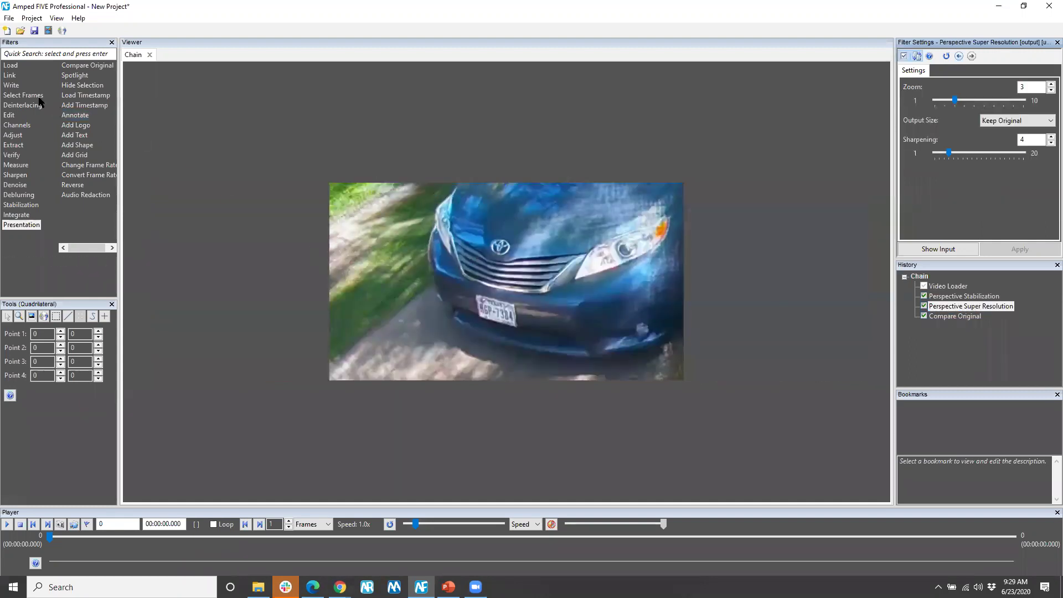
left_click(40, 103)
left_click(9, 115)
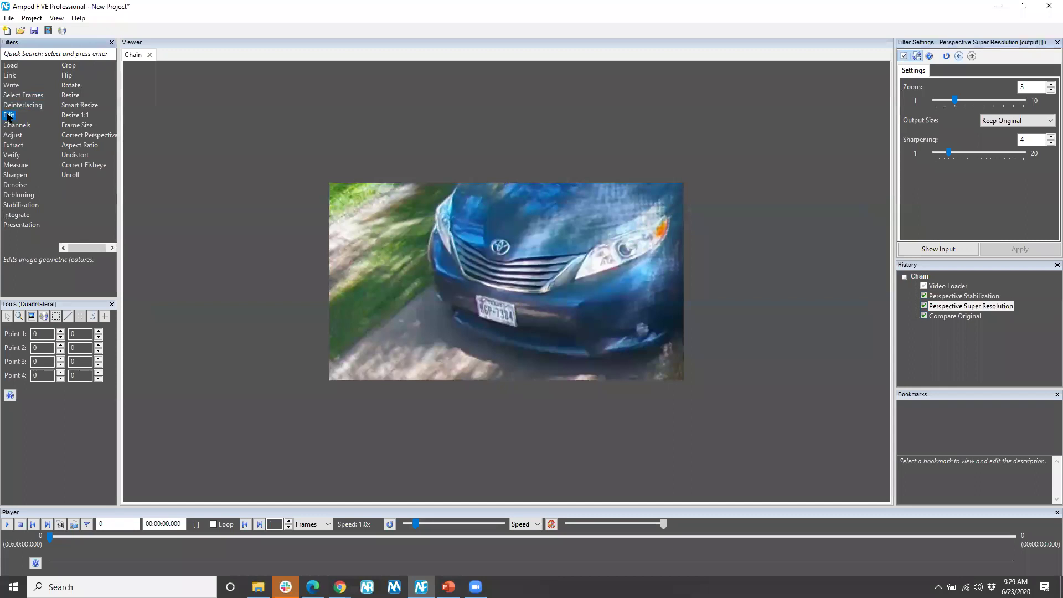
double_click(80, 136)
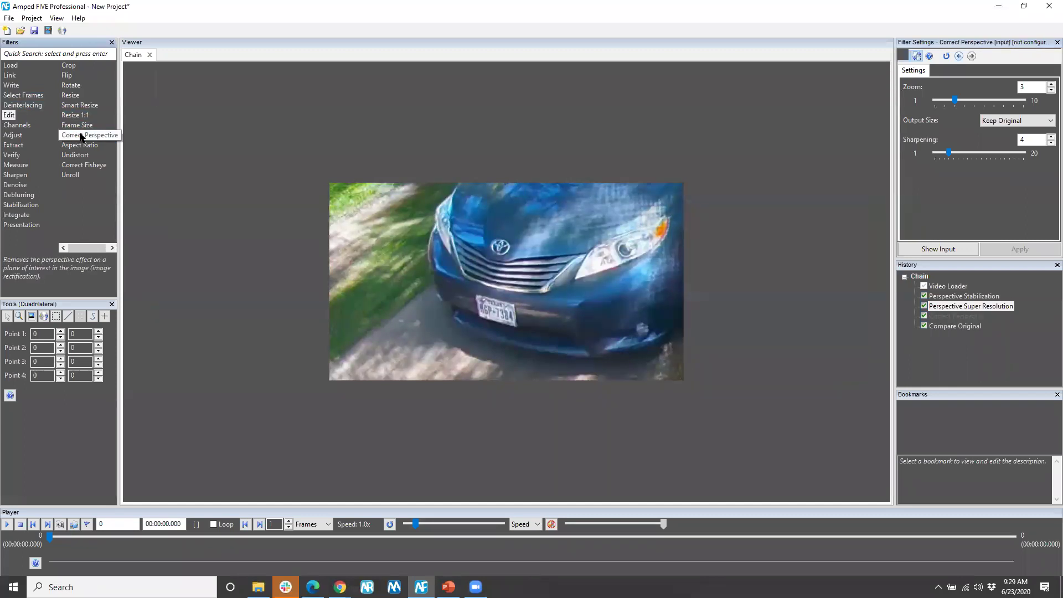
left_click(474, 296)
left_click(514, 303)
left_click(518, 329)
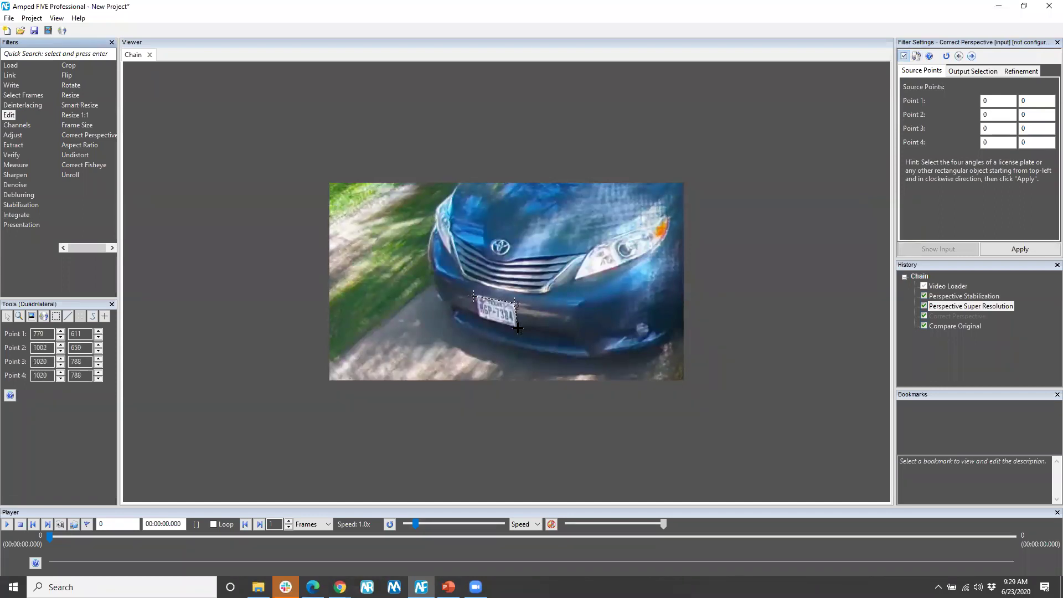
left_click(478, 317)
- Map the plate onto a 650 × 368 pixel target rectangle at x 603, y 418, and open the refinement points
left_click_drag(407, 239, 589, 333)
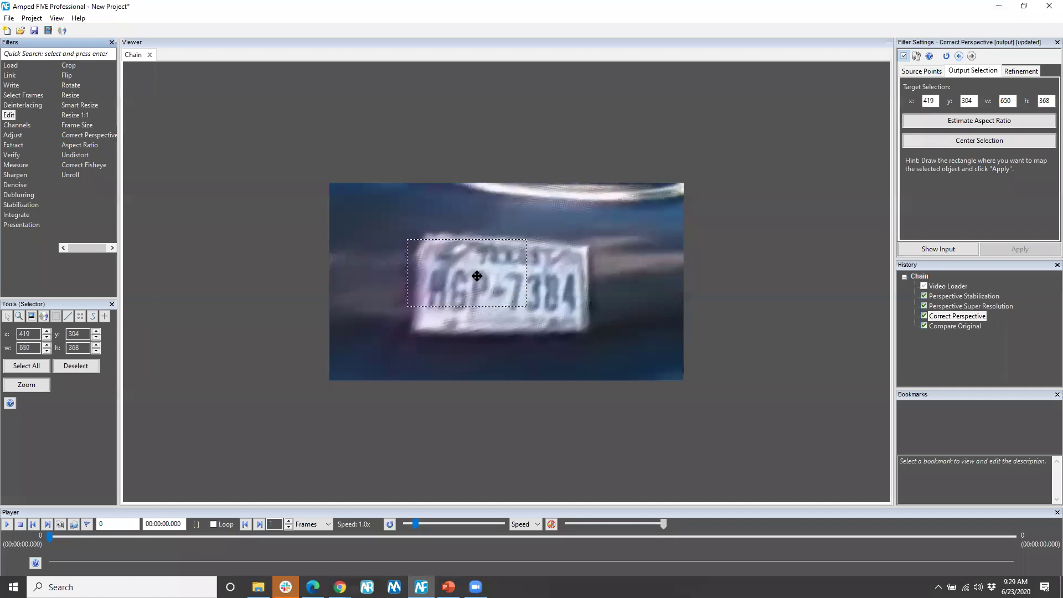
left_click_drag(457, 265, 578, 334)
left_click_drag(519, 296, 502, 290)
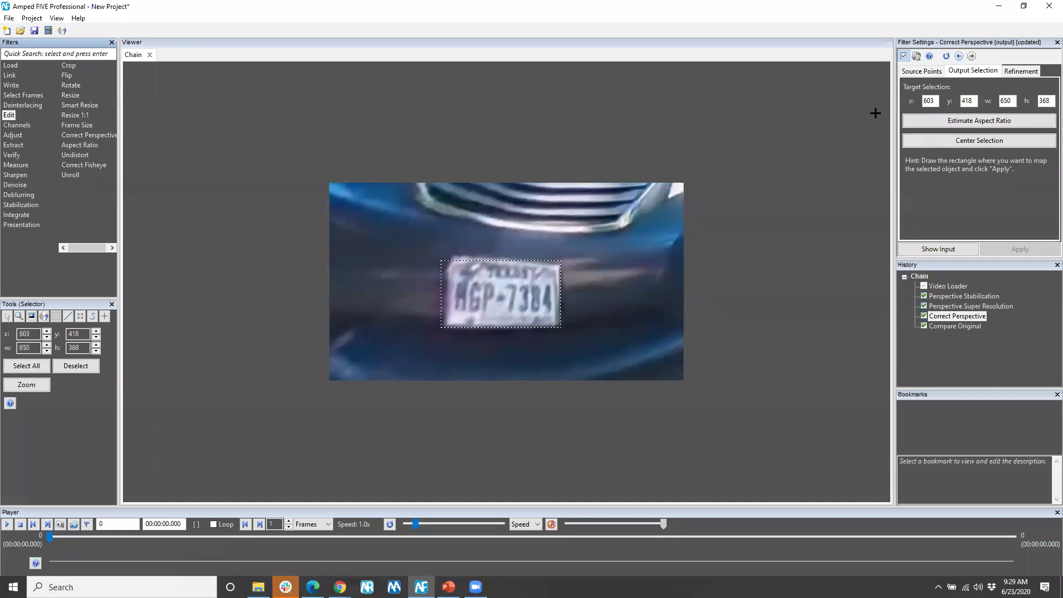
left_click(1021, 71)
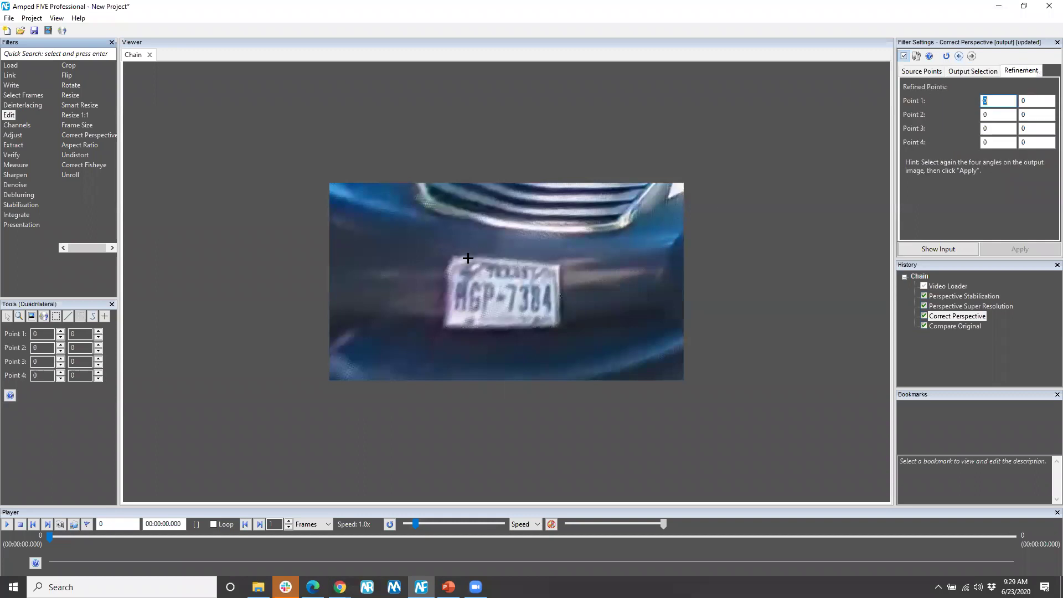
- Refine the perspective correction by reselecting the plate's four corners on the output, apply it, and view the Compare Original result
left_click(446, 257)
left_click(560, 264)
left_click(560, 328)
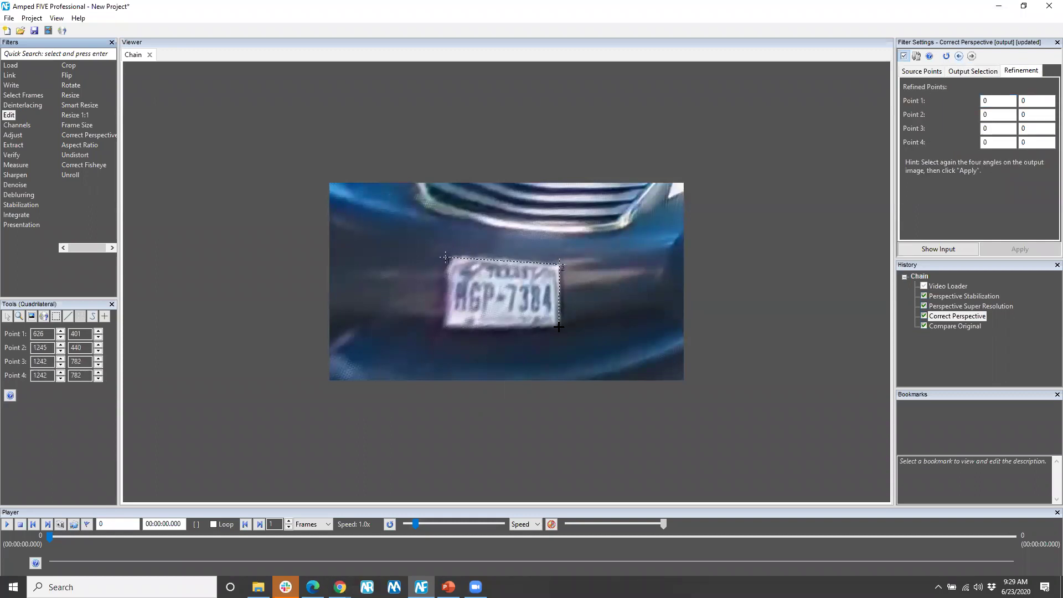
left_click(443, 325)
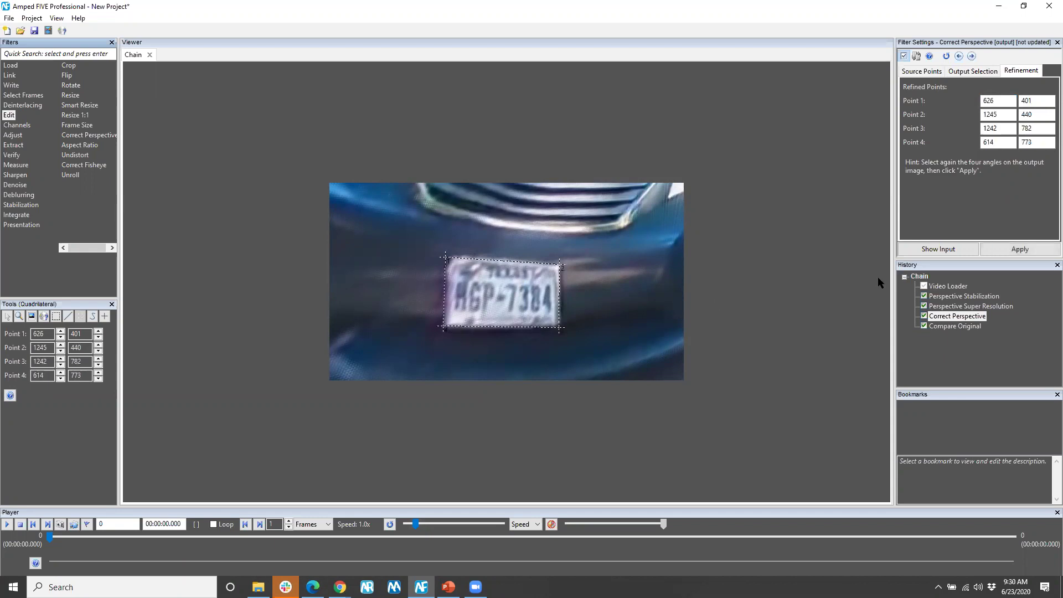
left_click(1007, 250)
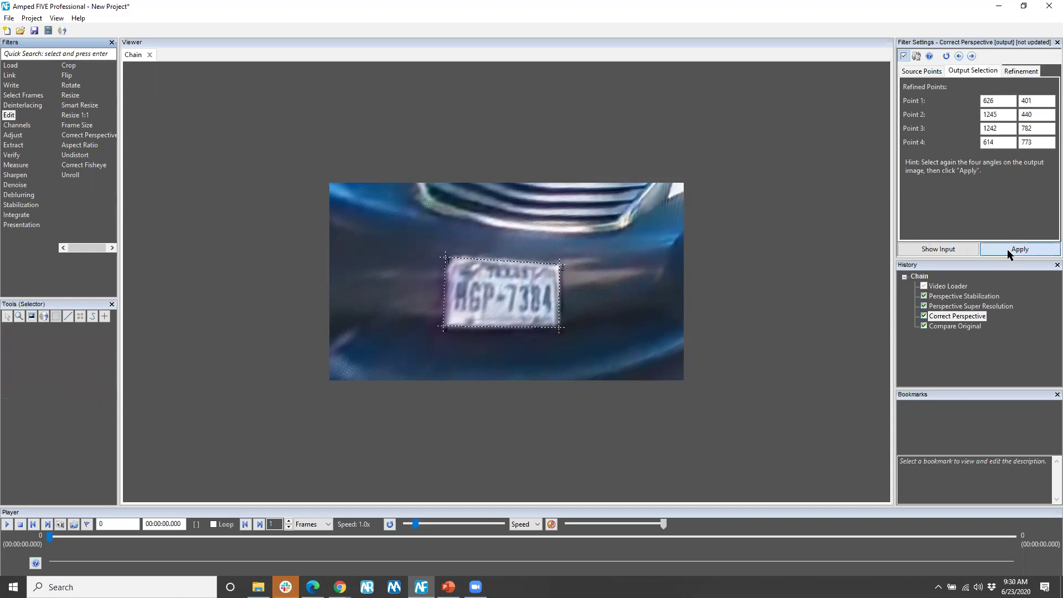
left_click(959, 327)
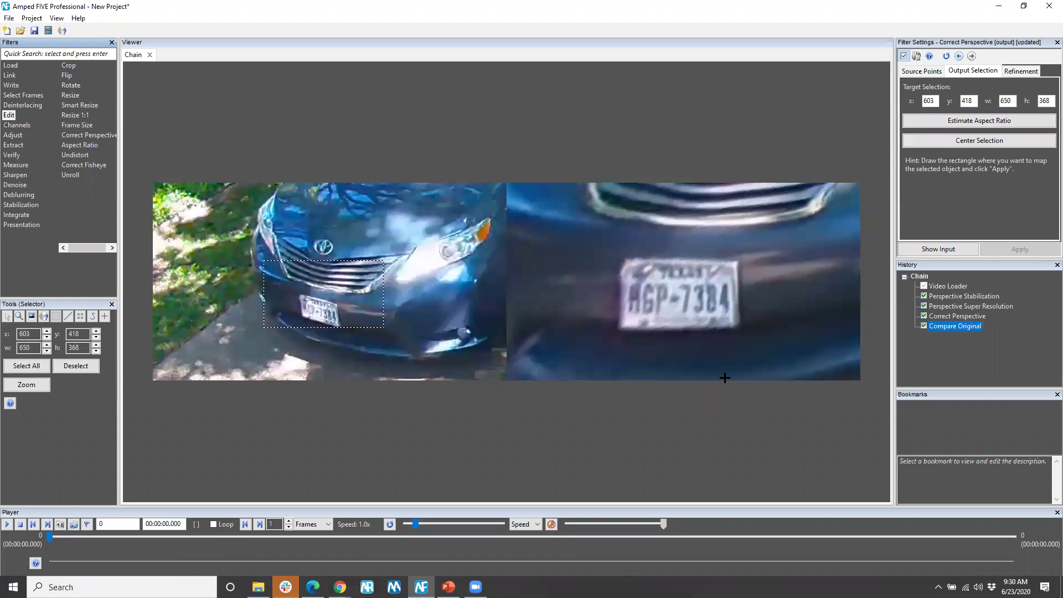
left_click(960, 326)
scroll(665, 419, "down", 2)
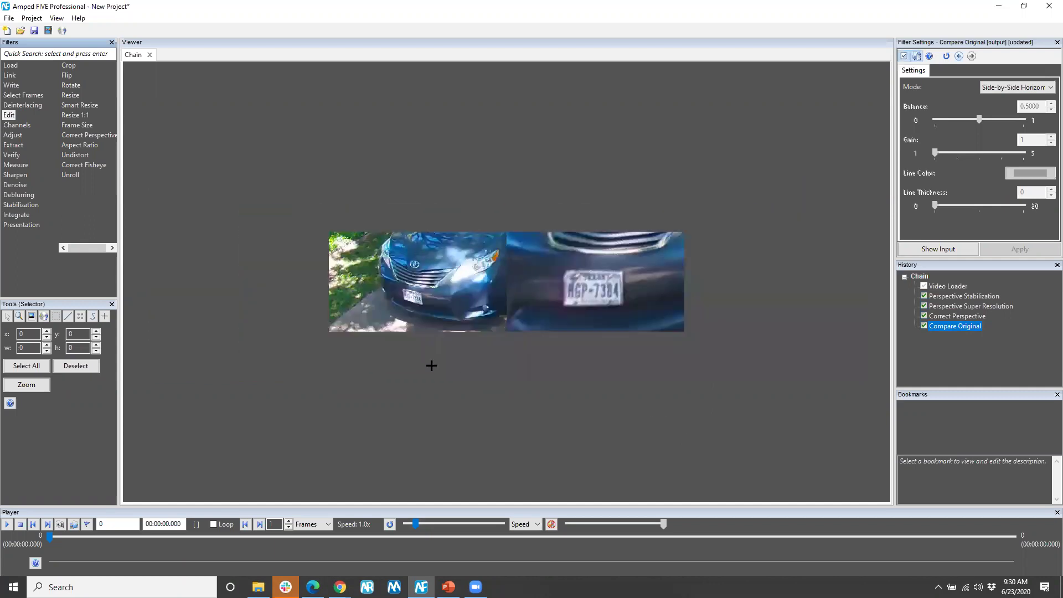
- Bookmark frame 0 of the Perspective Super Resolution, Correct Perspective and Compare Original filters
left_click(974, 297)
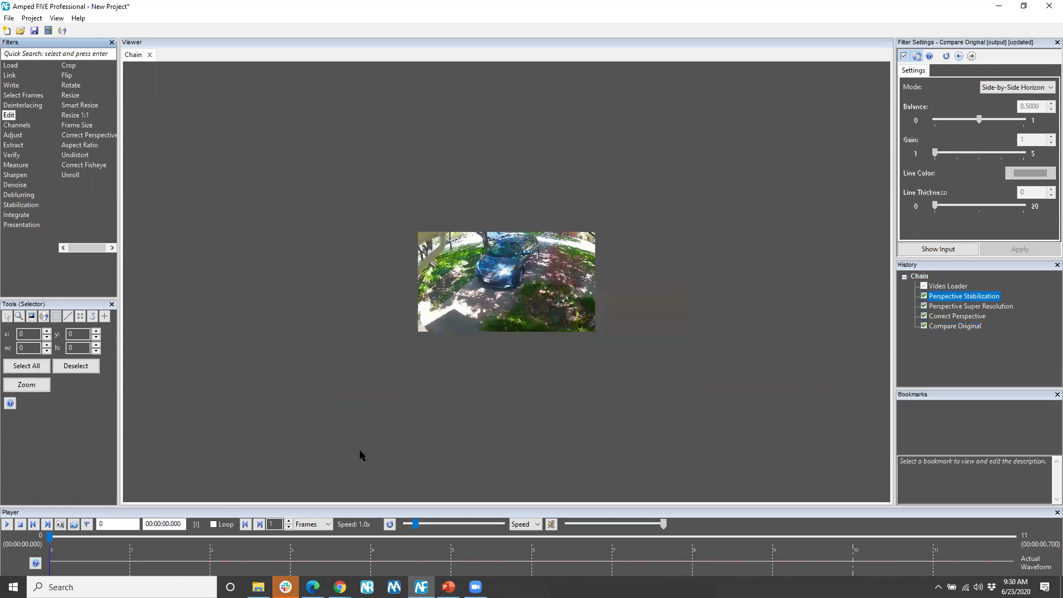
left_click(944, 307)
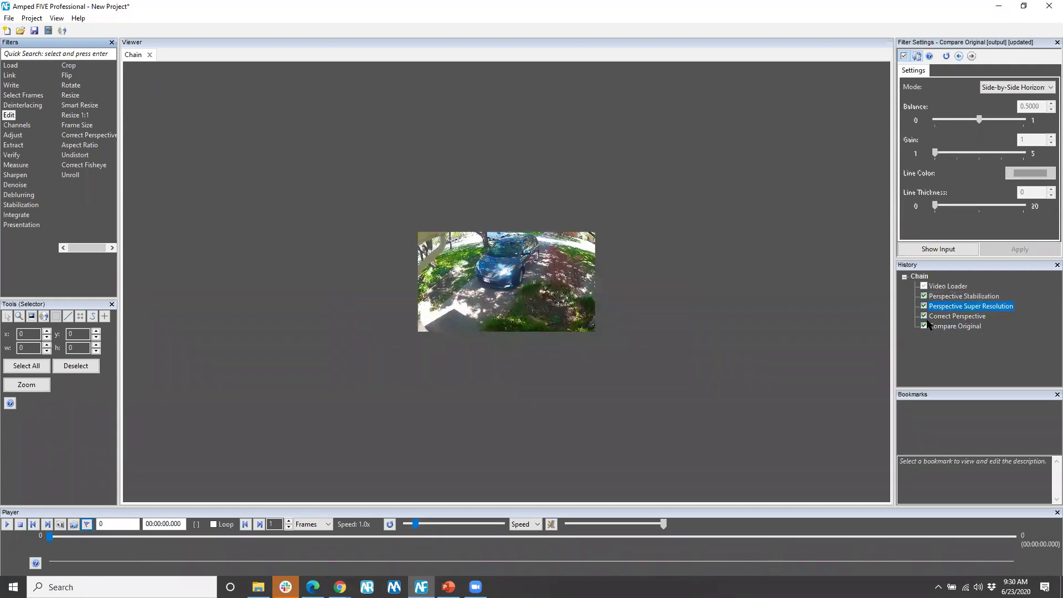
left_click(964, 316)
left_click(961, 326)
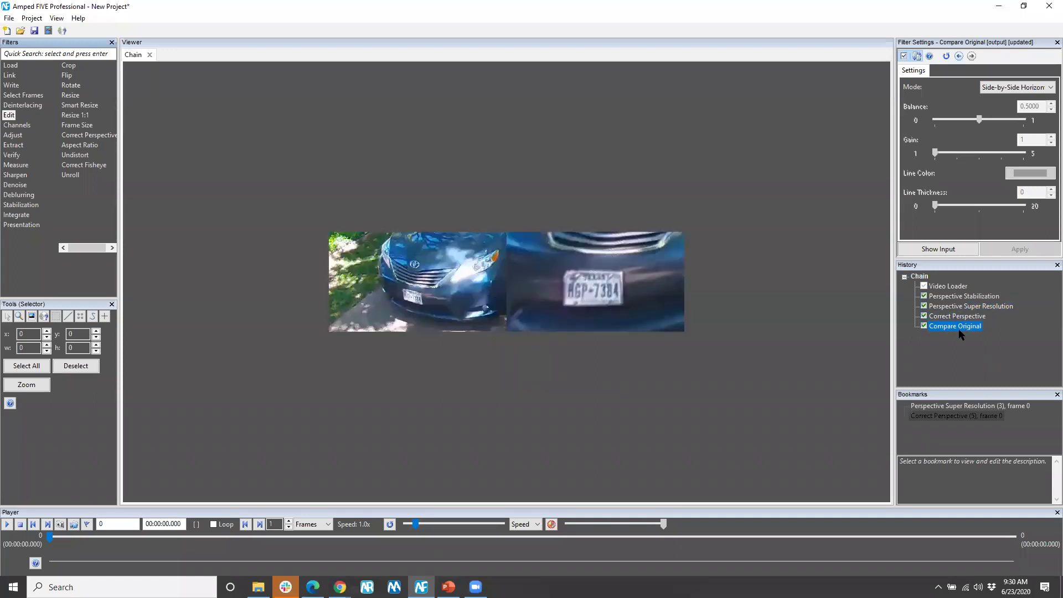
- Save the project as 05 - perspective.afp in the Samples folder
left_click(23, 96)
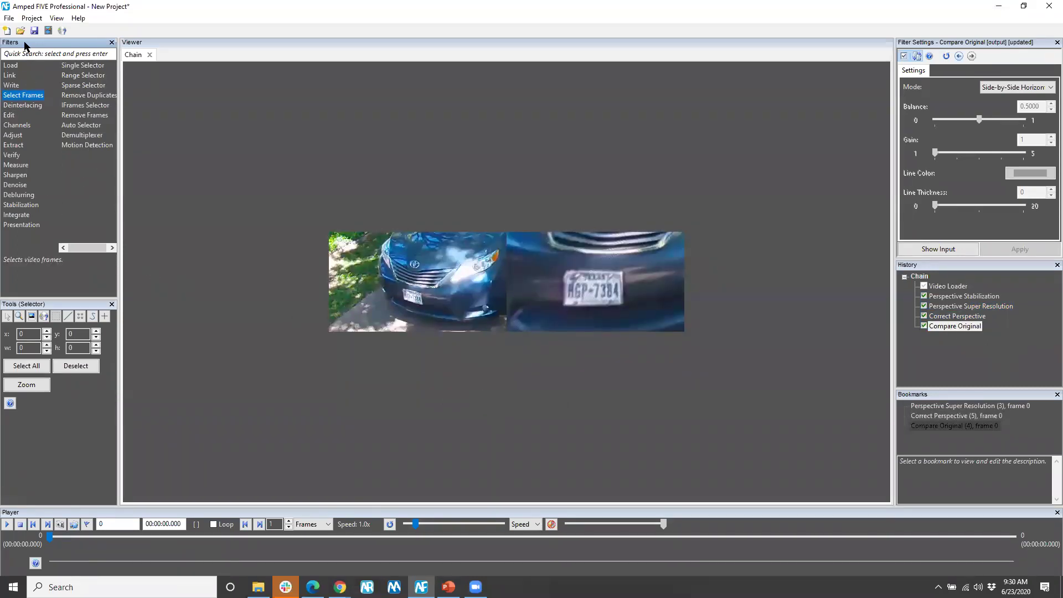
left_click(34, 30)
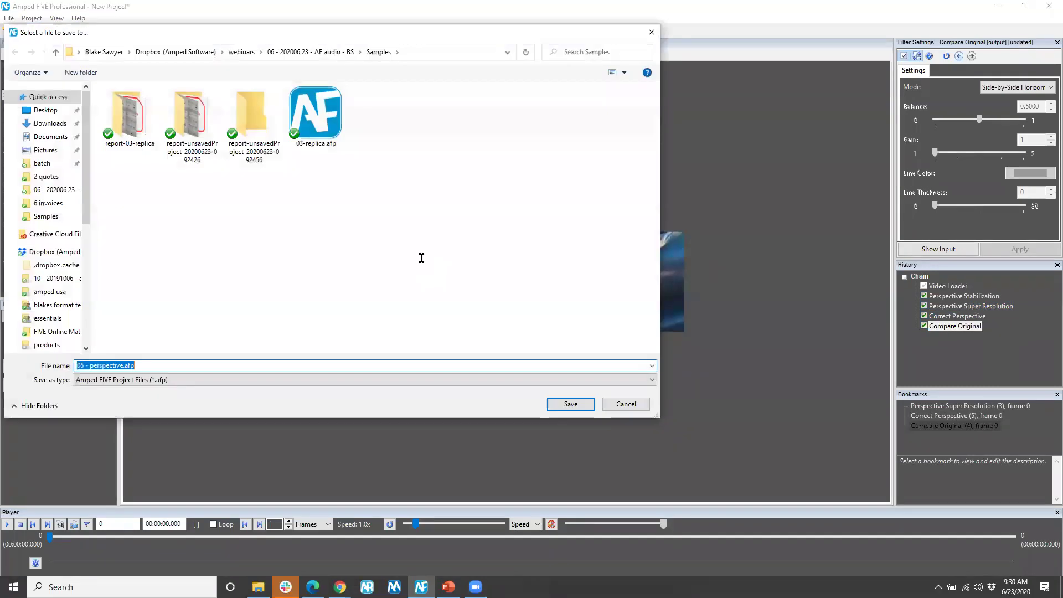
left_click(576, 405)
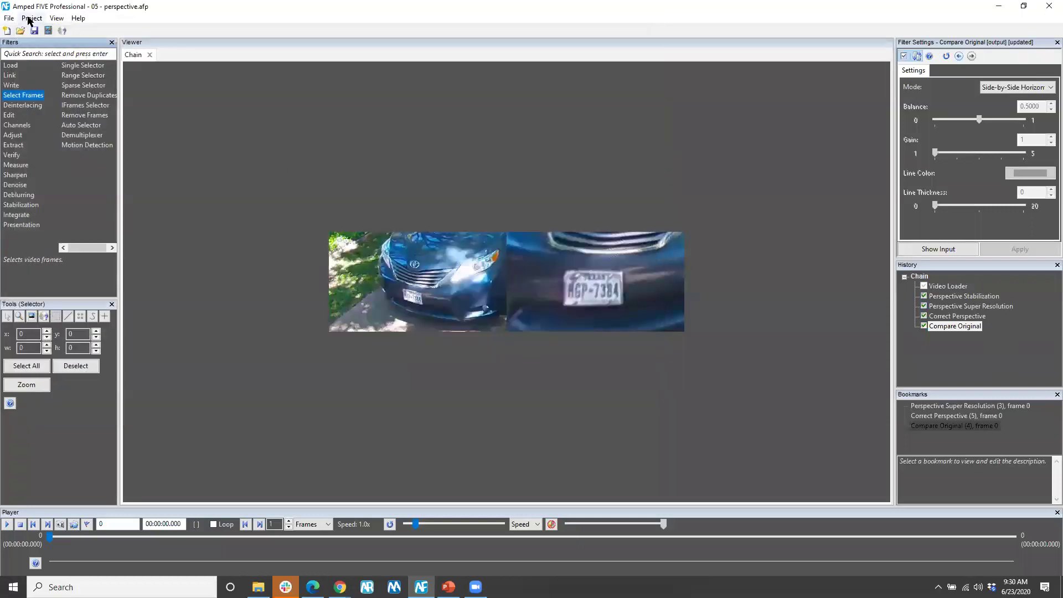
- Generate a PDF report with the default template, opening the file after generation
left_click(31, 18)
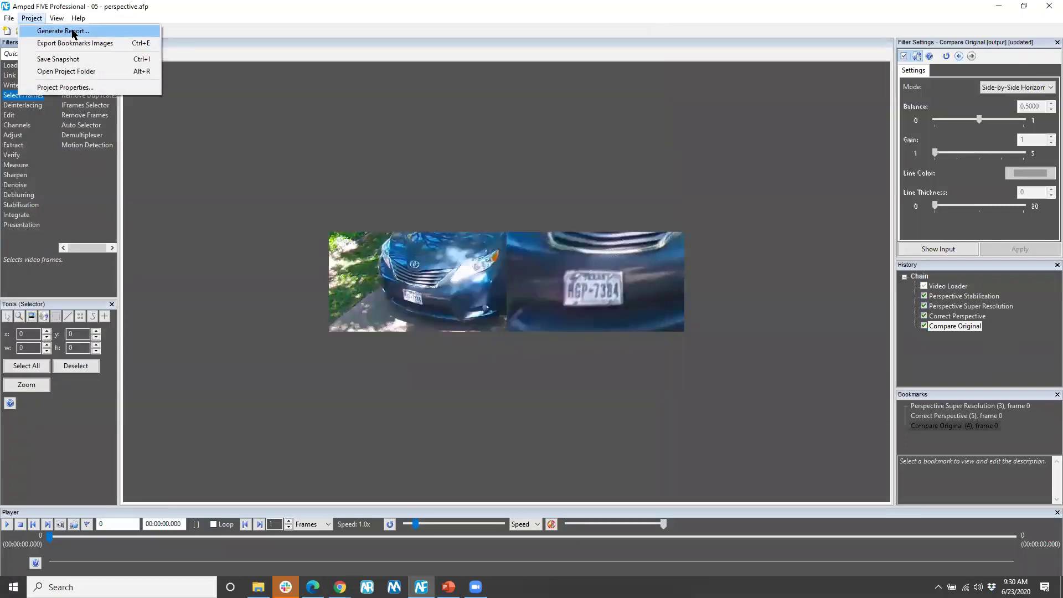
left_click(74, 32)
left_click(177, 74)
left_click(173, 93)
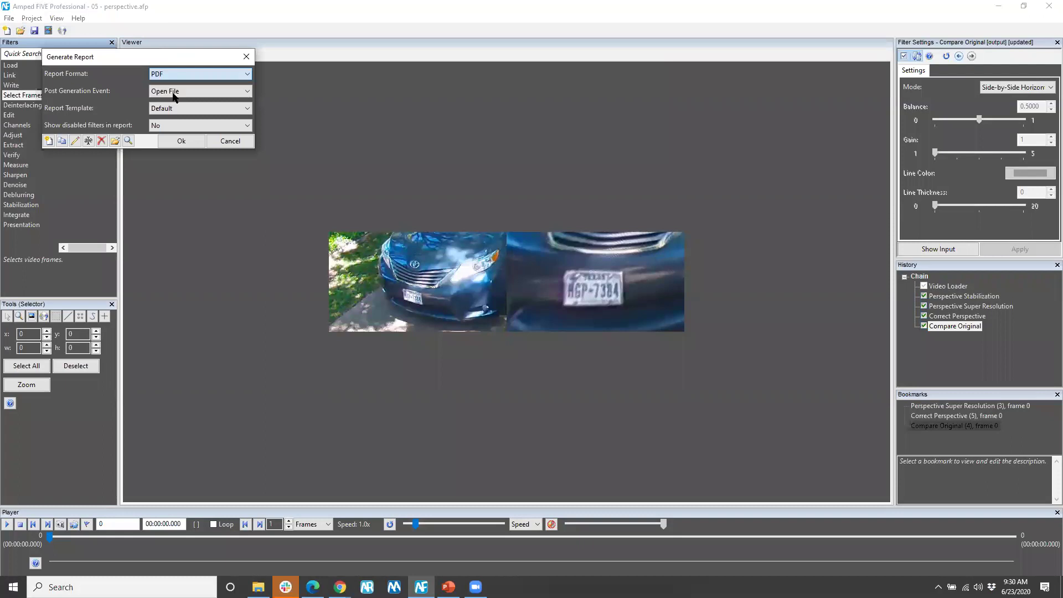
left_click(176, 139)
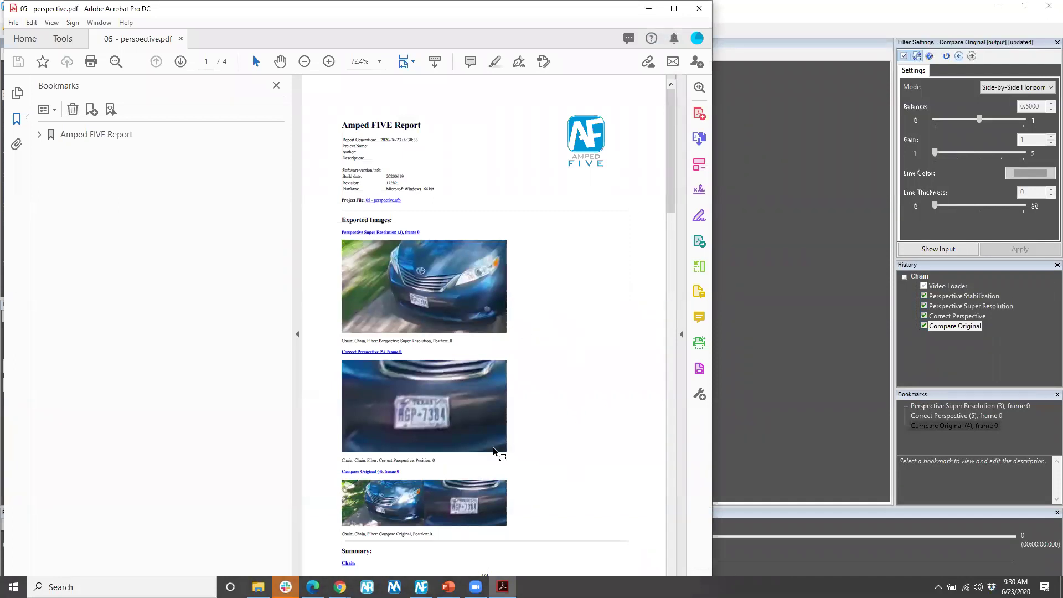
- Review the exported images and filter summary in the PDF report and close it
scroll(564, 446, "down", 2)
scroll(558, 437, "down", 7)
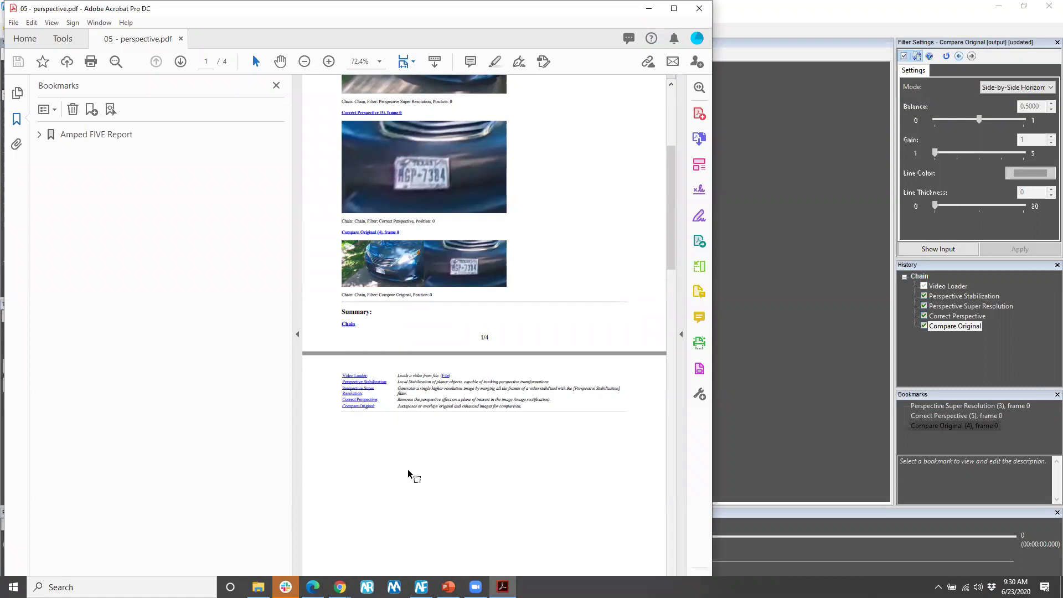
scroll(398, 398, "up", 3)
scroll(399, 398, "up", 2)
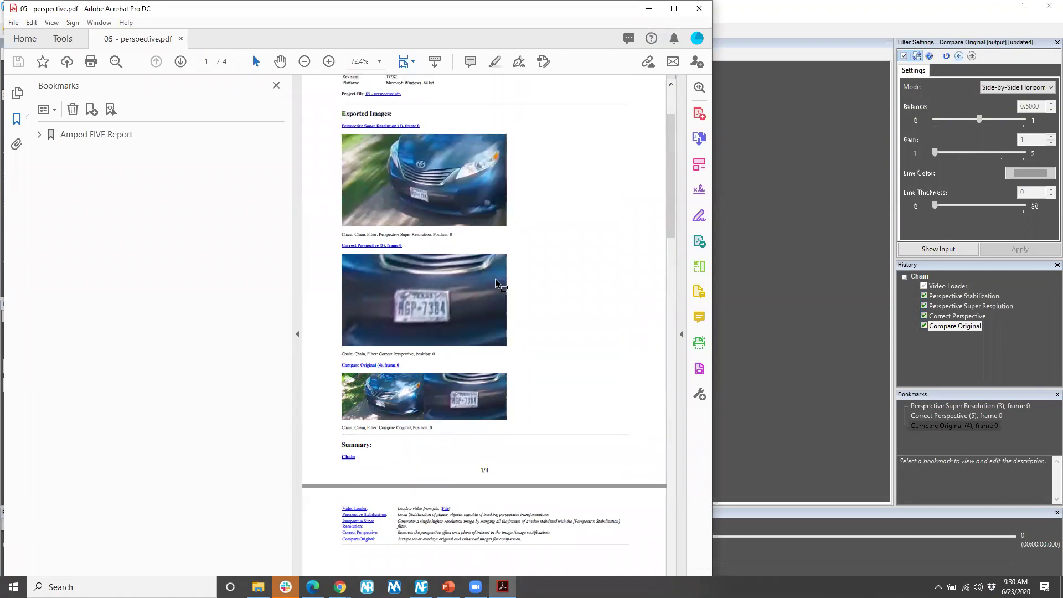
left_click(699, 8)
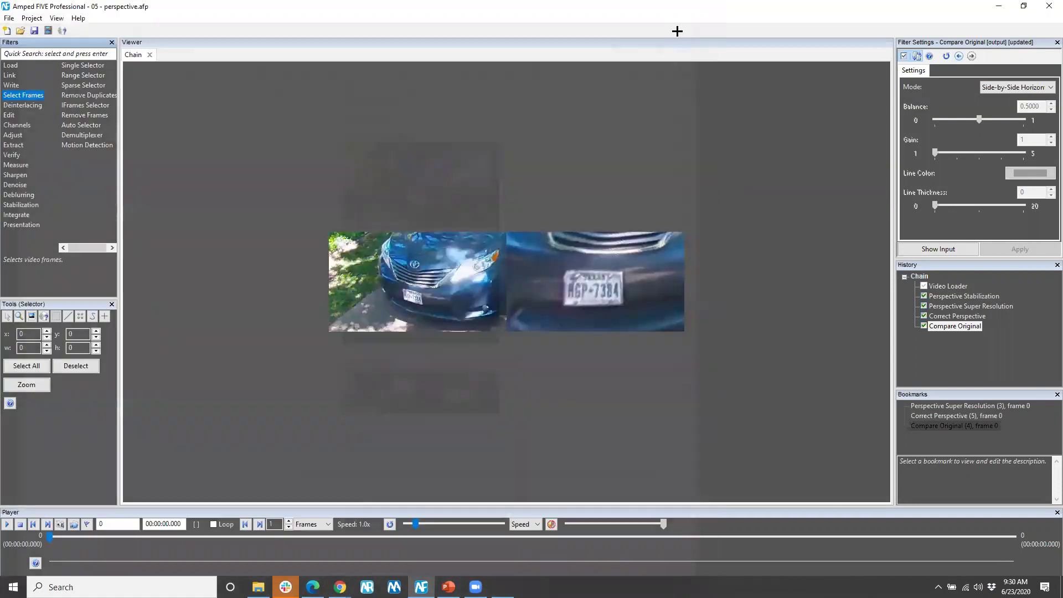
- Open the report-05 - perspective folder in File Explorer and view the exported image 05 - perspective-export1-5-0.bmp, closing both windows when done
mouse_move(258, 587)
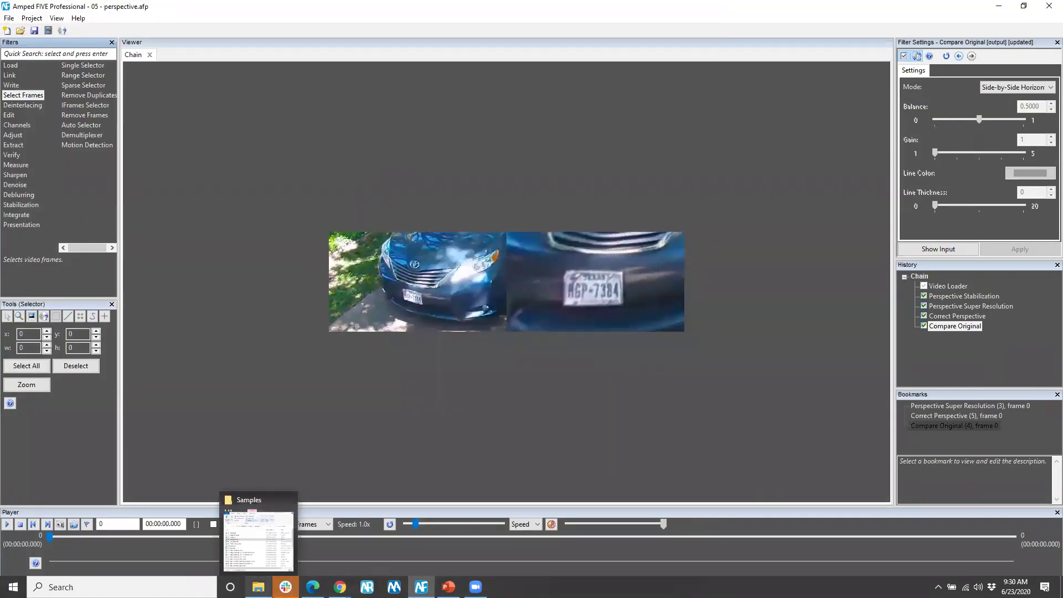
left_click(266, 548)
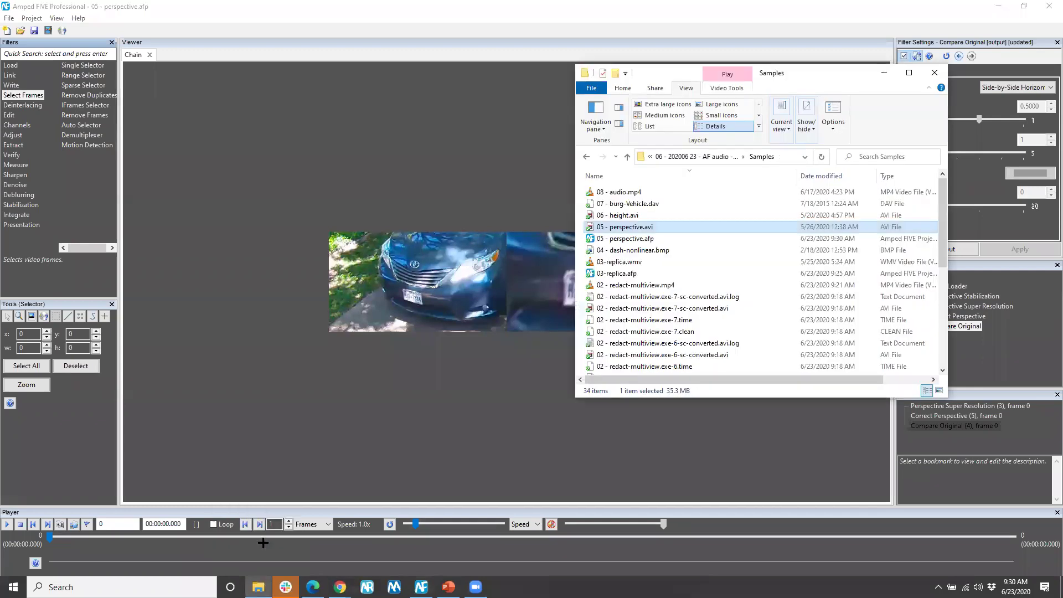
scroll(664, 266, "down", 6)
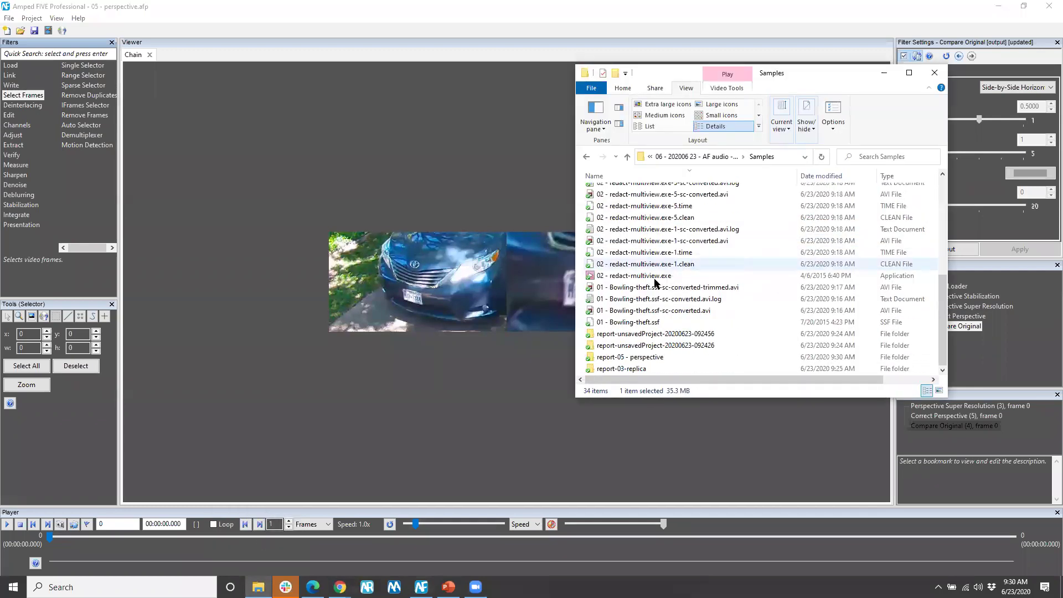
double_click(632, 356)
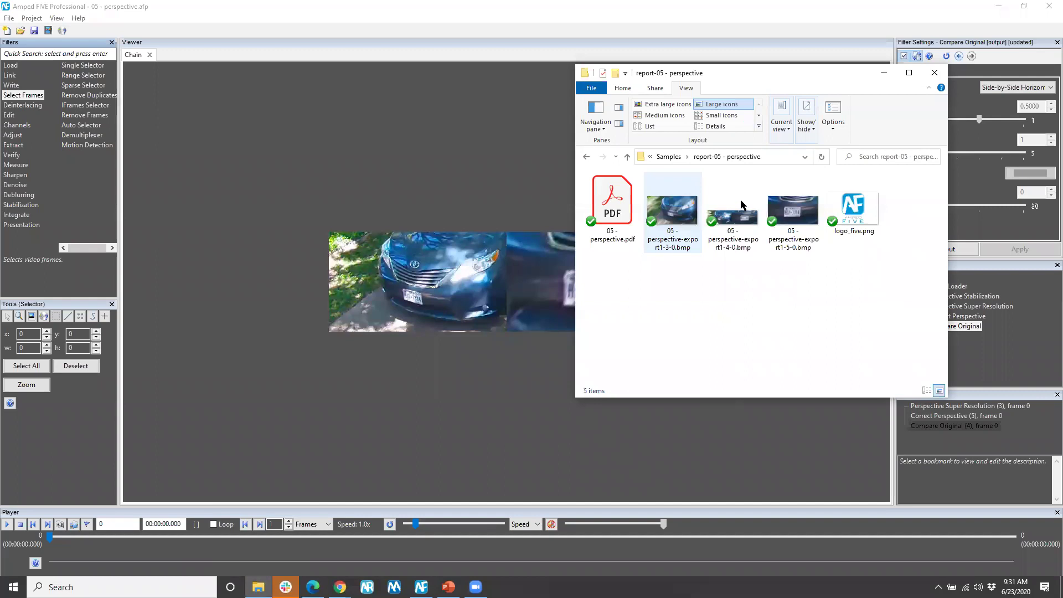
double_click(796, 210)
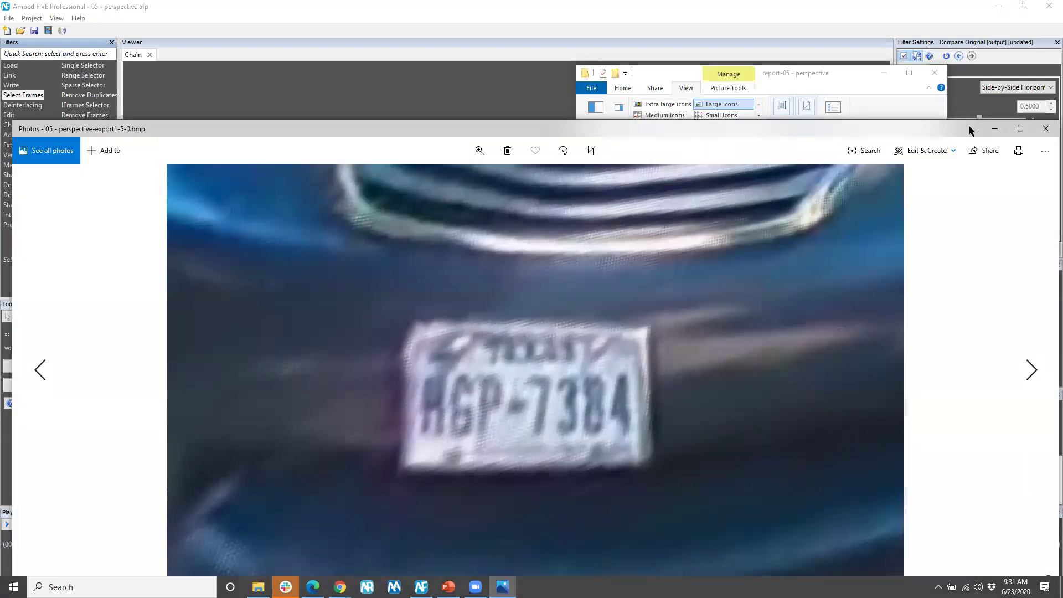
left_click(1046, 128)
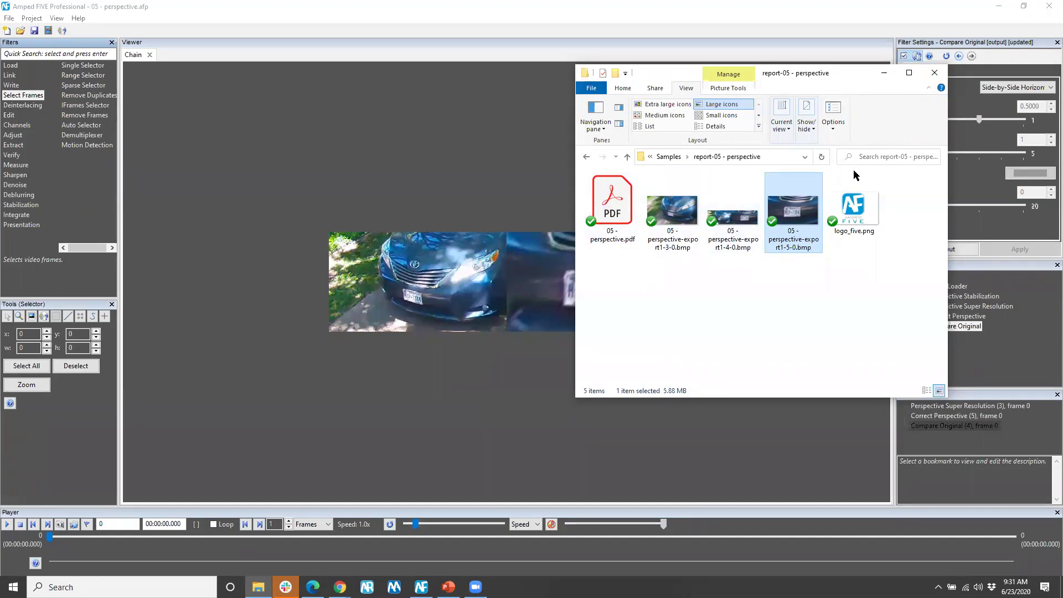
left_click(935, 74)
- Start a new project and load 06 - height.avi from the Samples folder
left_click(8, 75)
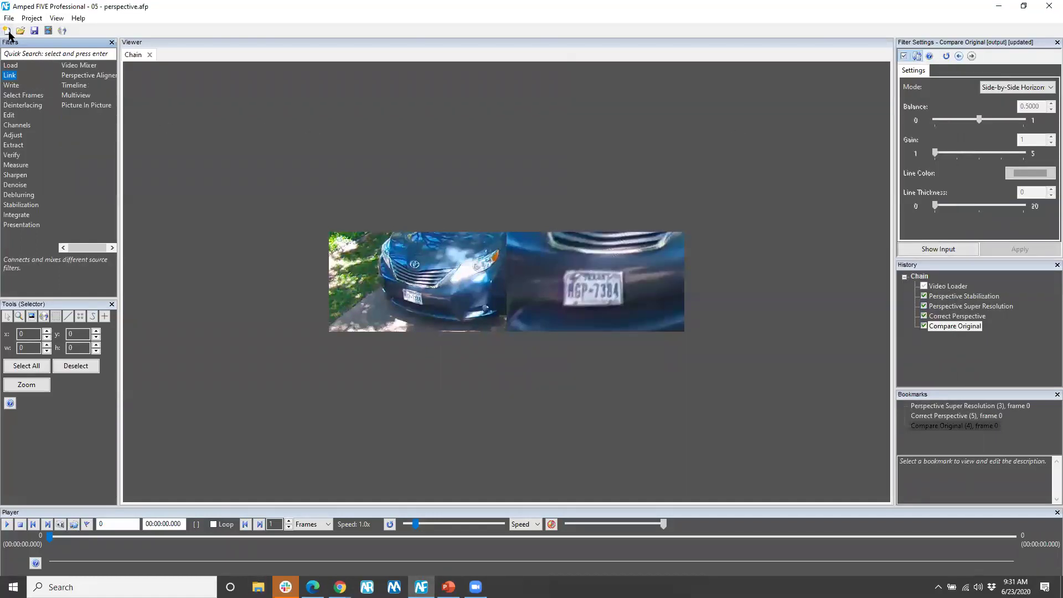
left_click(7, 32)
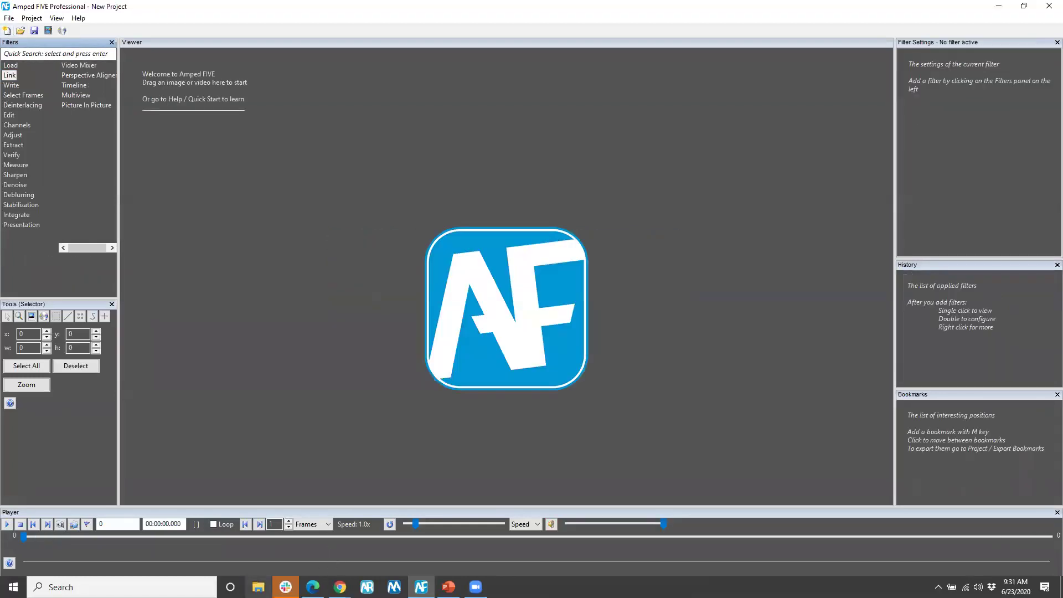
left_click(258, 587)
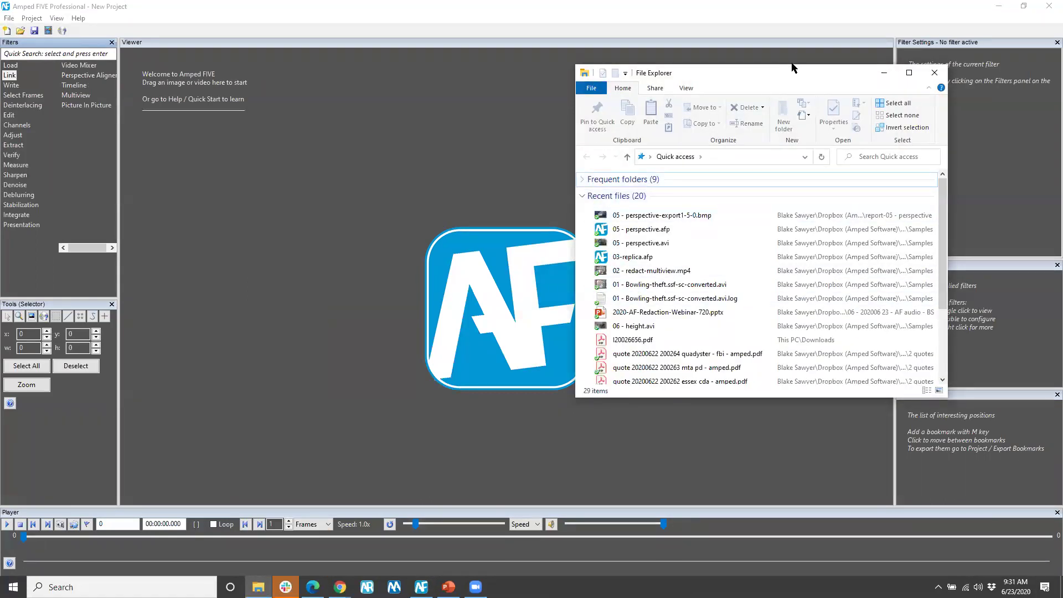
left_click_drag(790, 70, 791, 154)
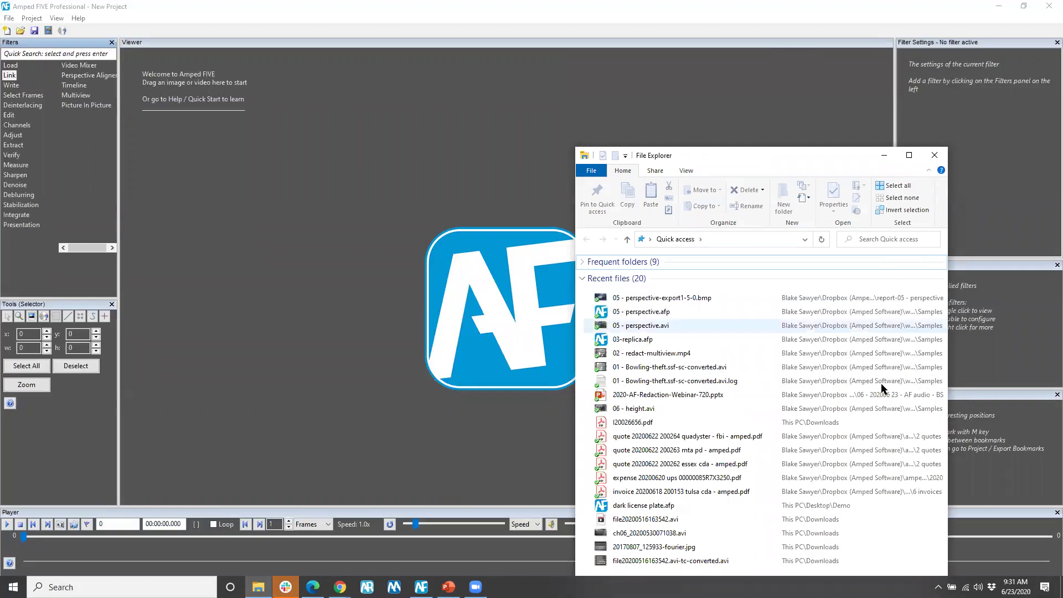
left_click_drag(712, 149, 1062, 160)
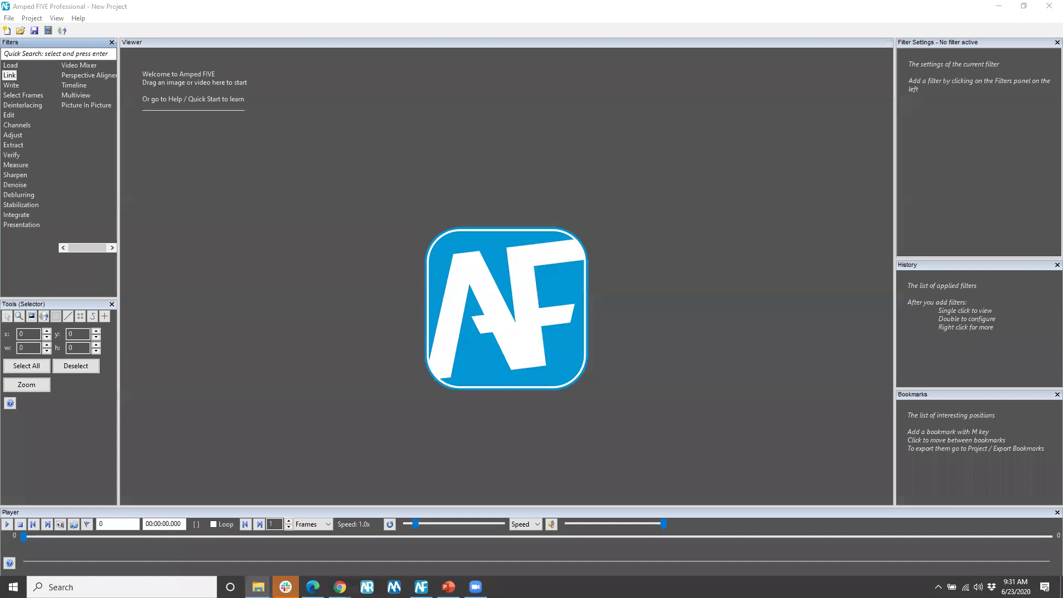
left_click(258, 587)
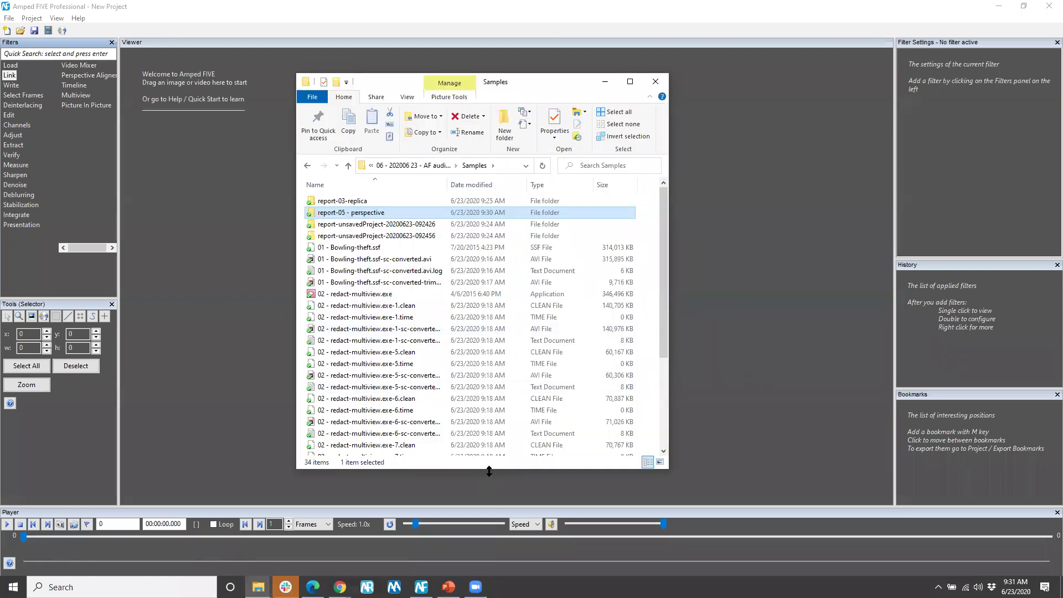
left_click_drag(489, 472, 489, 419)
scroll(396, 313, "down", 6)
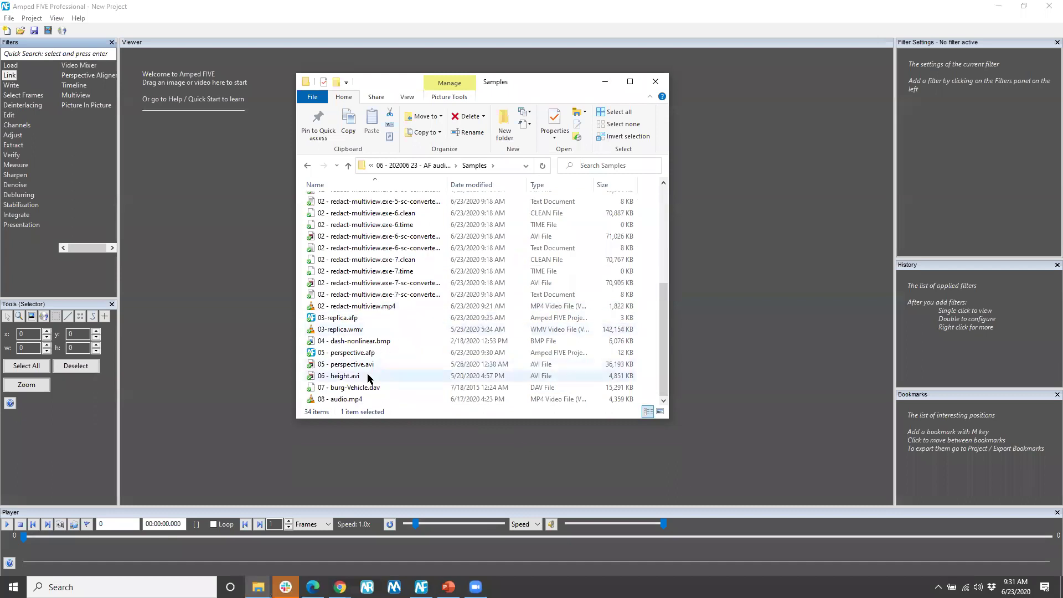
left_click(346, 376)
left_click_drag(344, 378, 226, 359)
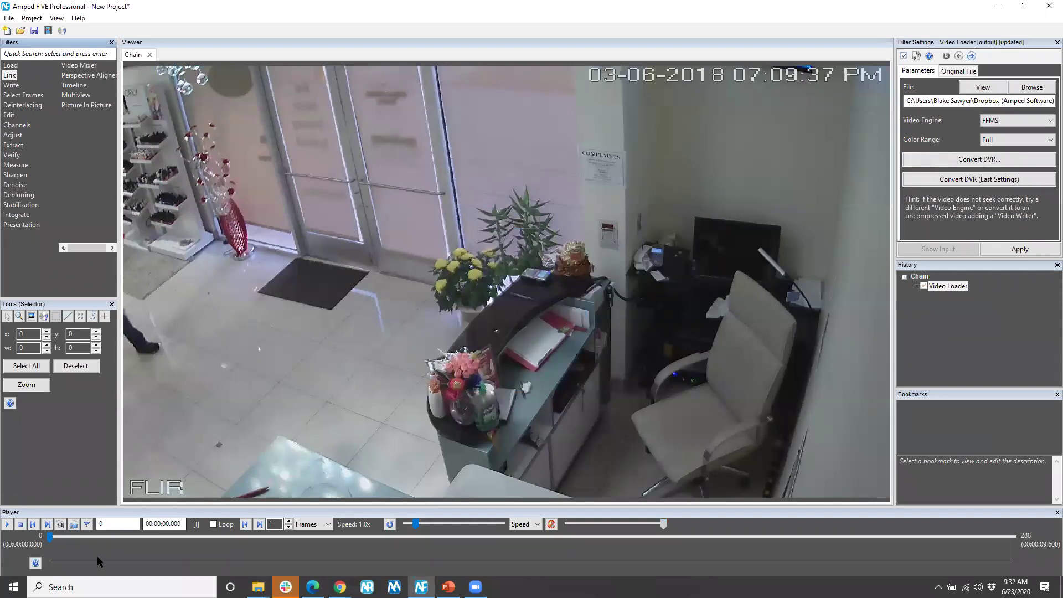
- Go to frame 58, where the man stands at the door, and add a Correct Fisheye filter
left_click_drag(49, 538, 236, 545)
left_click(244, 540)
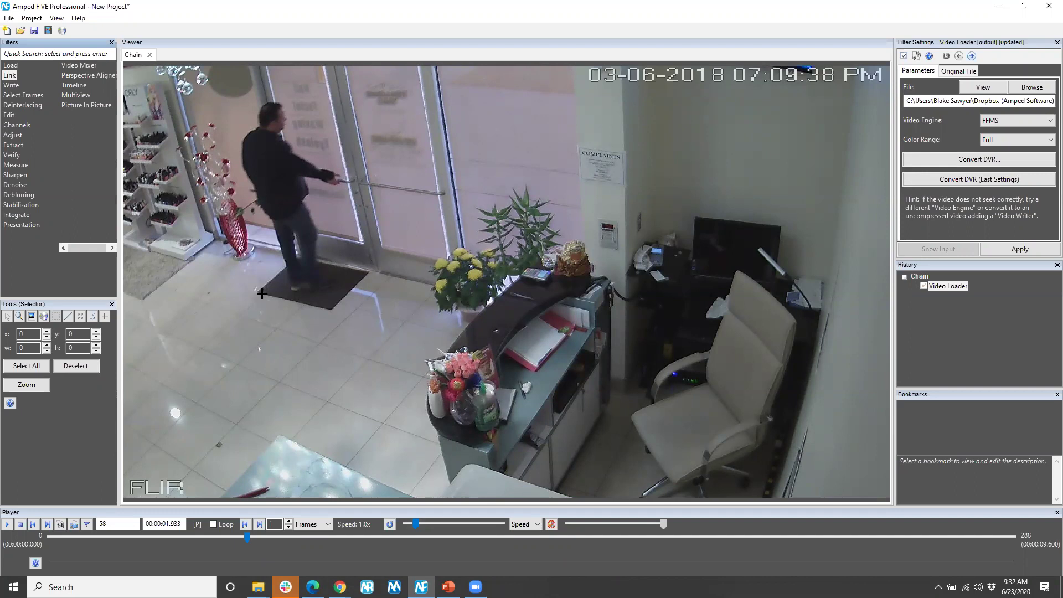
left_click(9, 115)
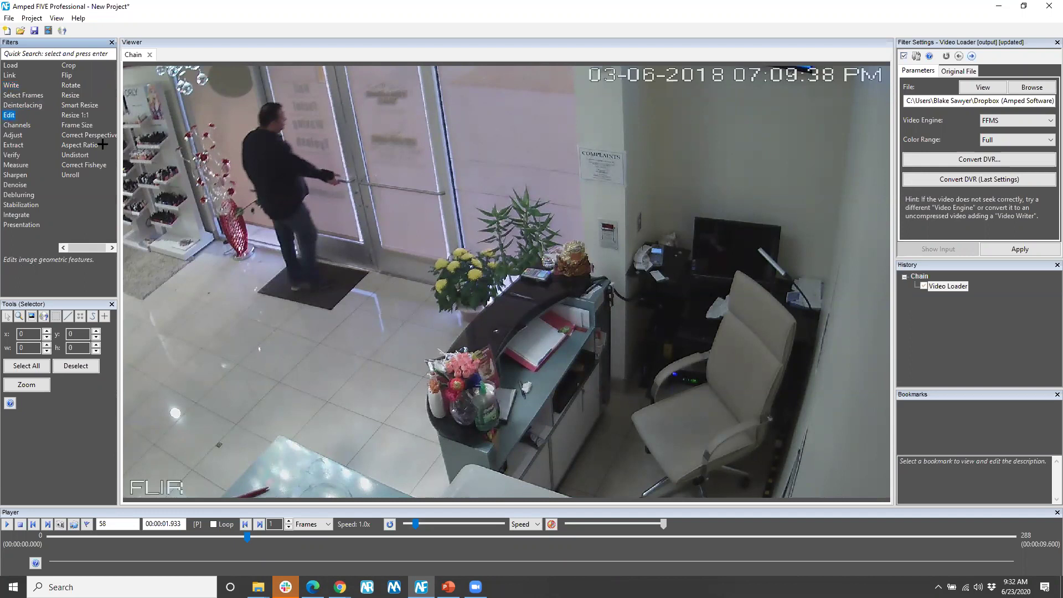
left_click(83, 166)
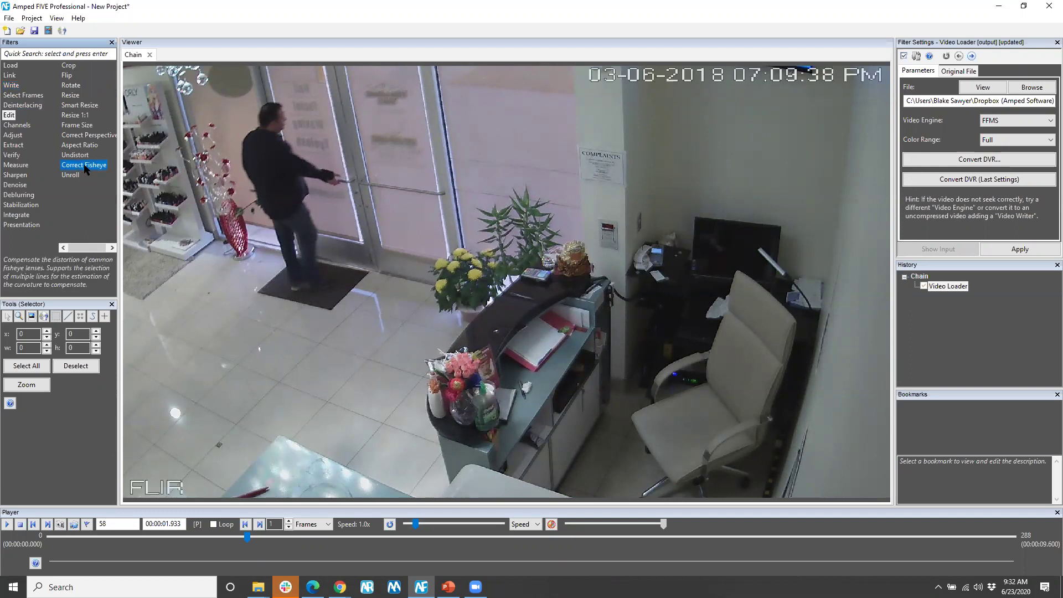
double_click(85, 166)
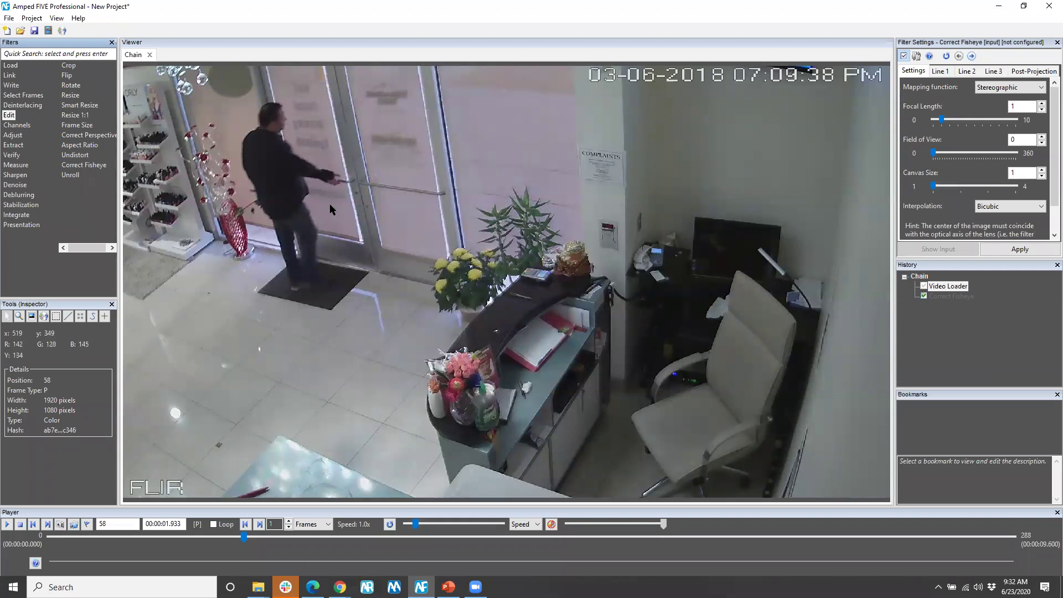
- Define Line 1 of the fisheye correction with three points down the vertical edge of the wall column beside the complaints notice
left_click(940, 71)
left_click(621, 70)
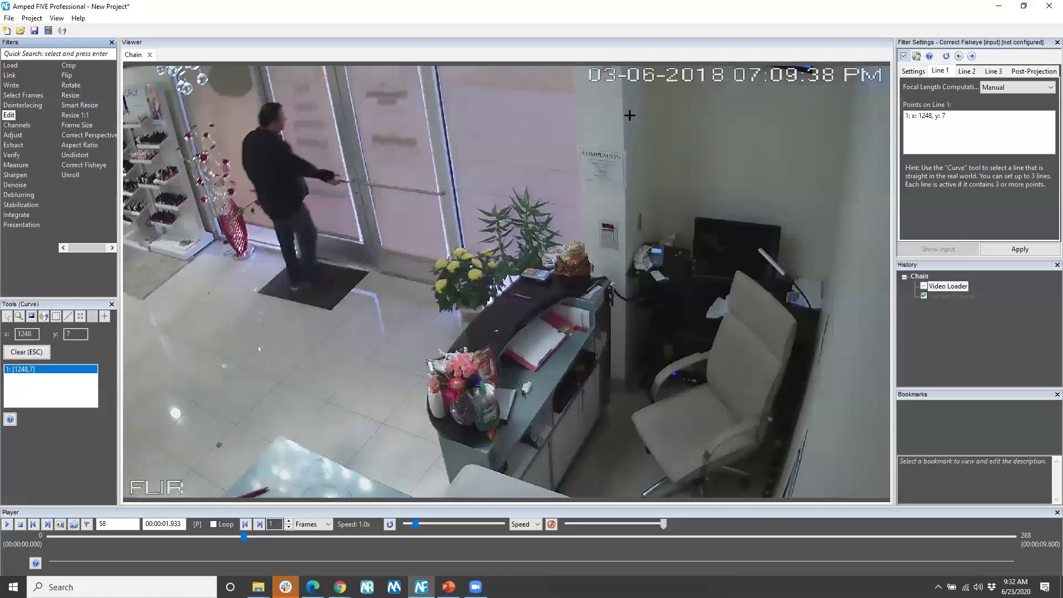
left_click(624, 228)
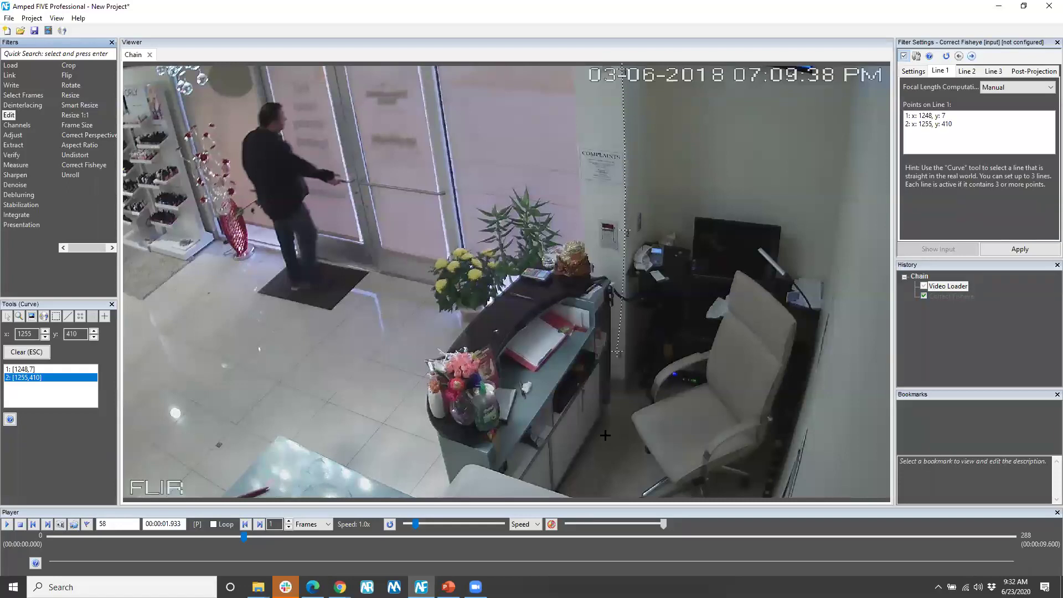
left_click(624, 387)
right_click(705, 275)
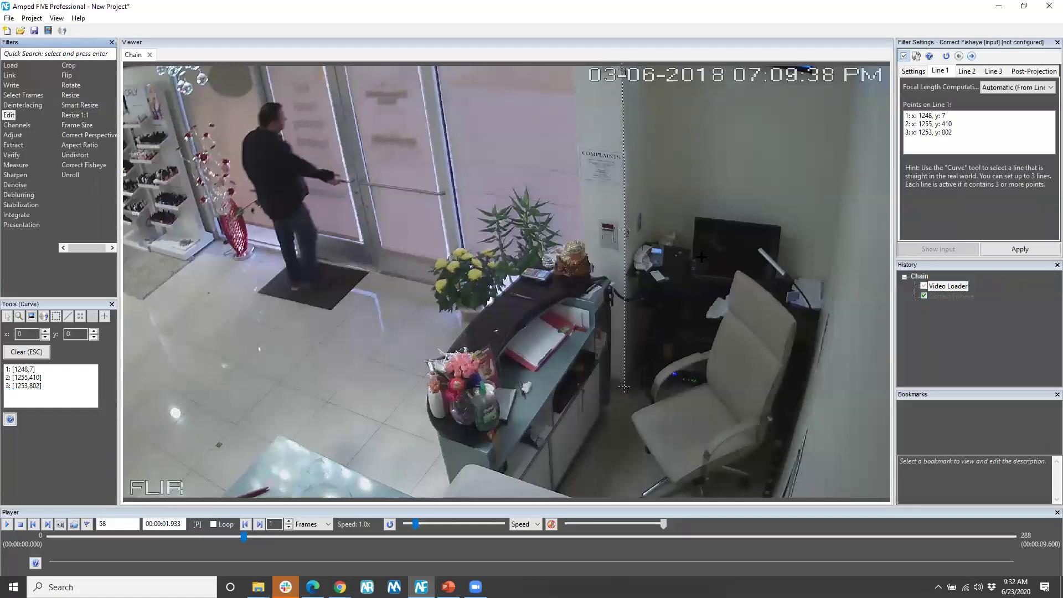
- Define Line 2 with three points down the vertical wall corner behind the desk and monitor
left_click(968, 71)
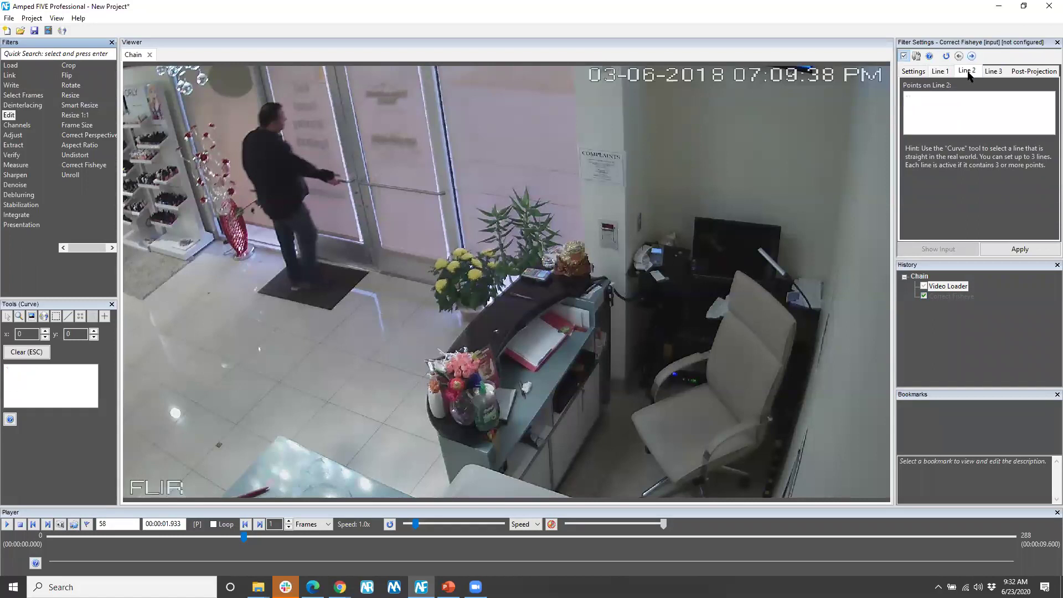
left_click(855, 68)
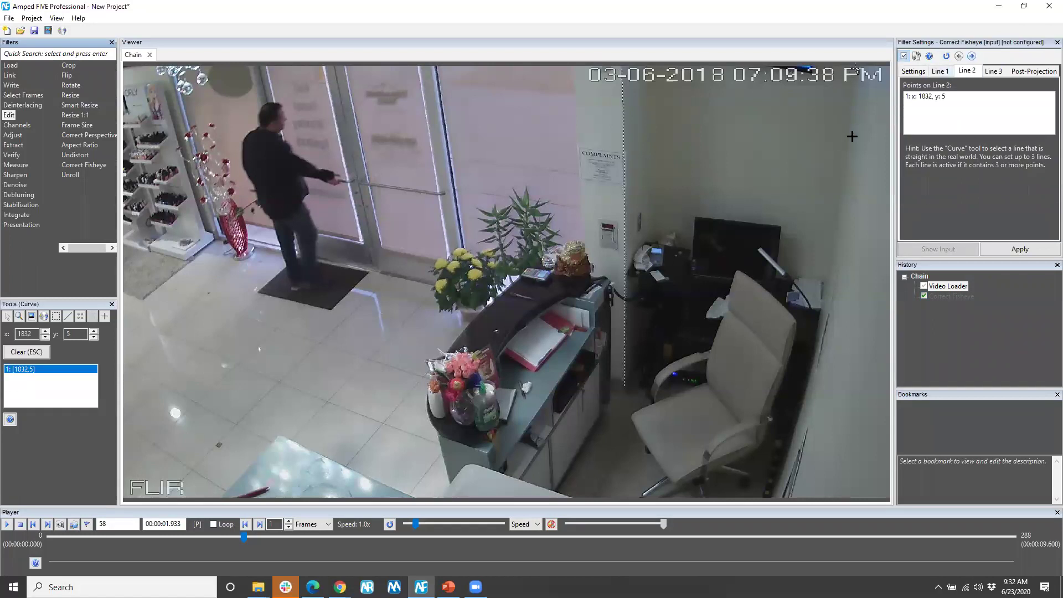
left_click(843, 189)
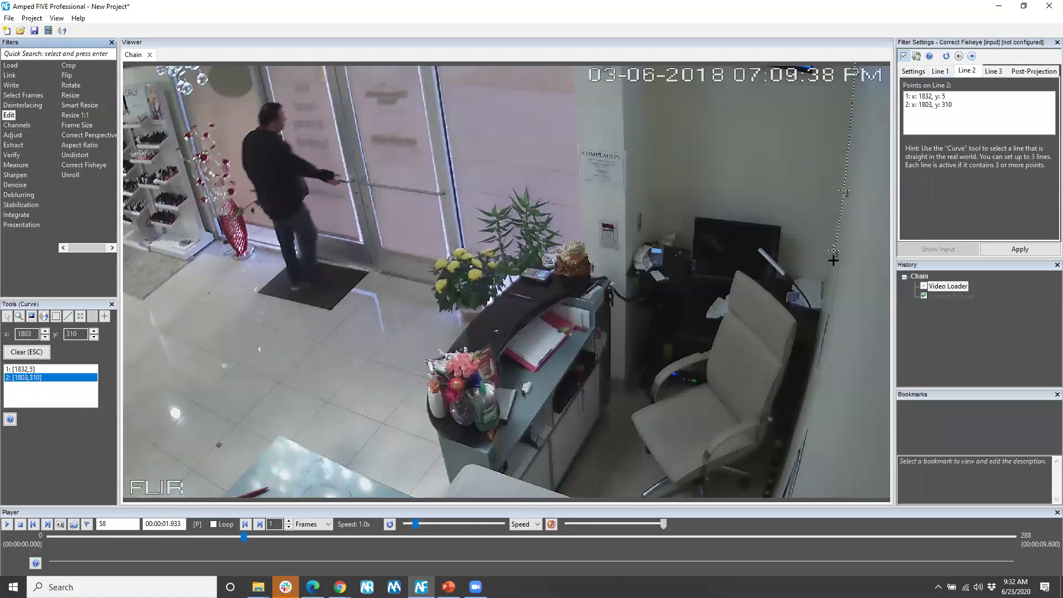
left_click(820, 294)
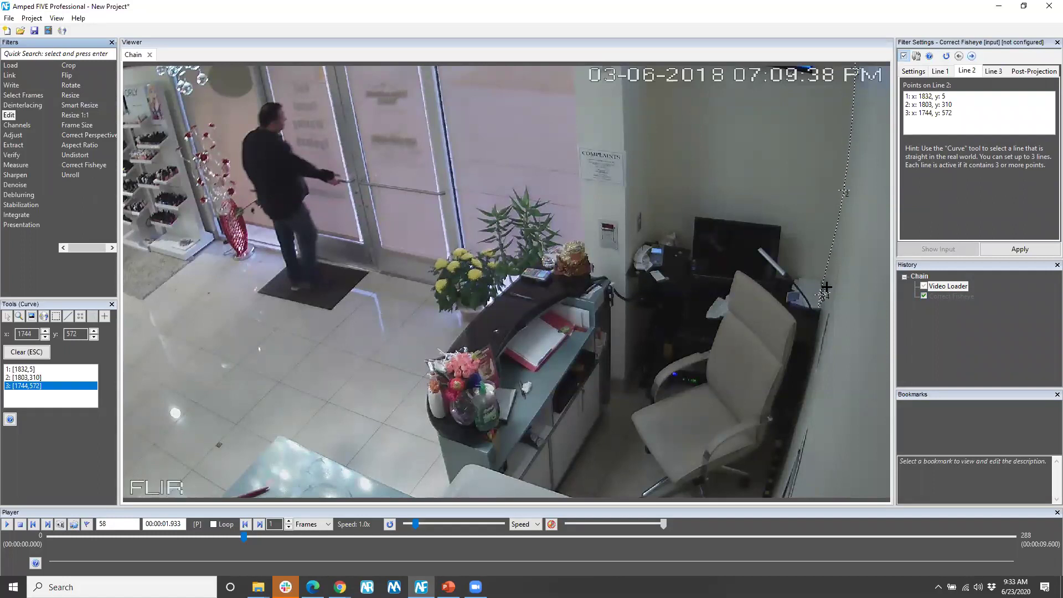
- Define Line 3 with three points down the door frame next to the man, and apply the fisheye correction
left_click(988, 71)
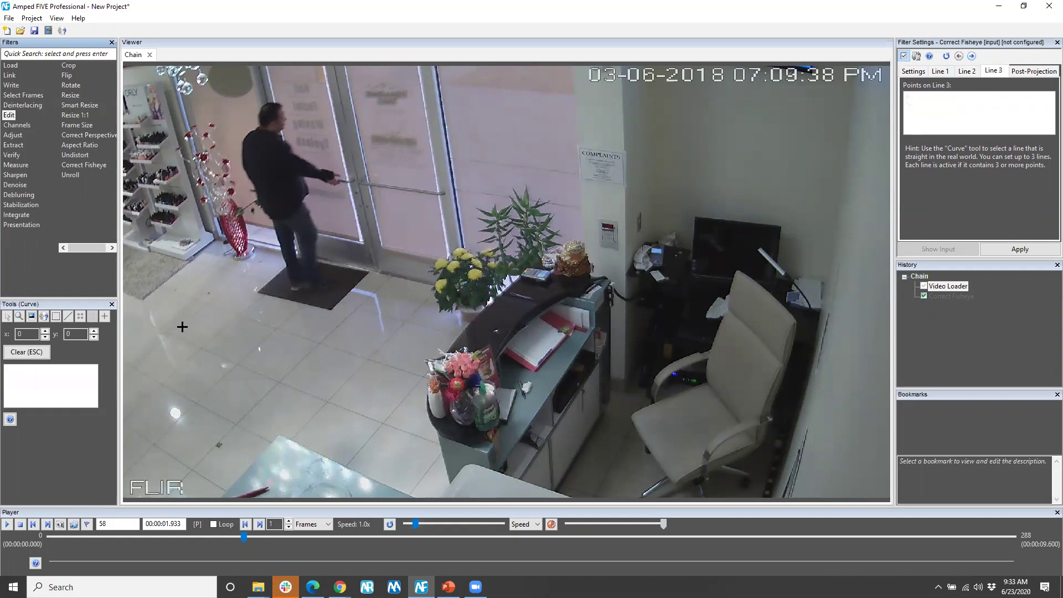
left_click(332, 66)
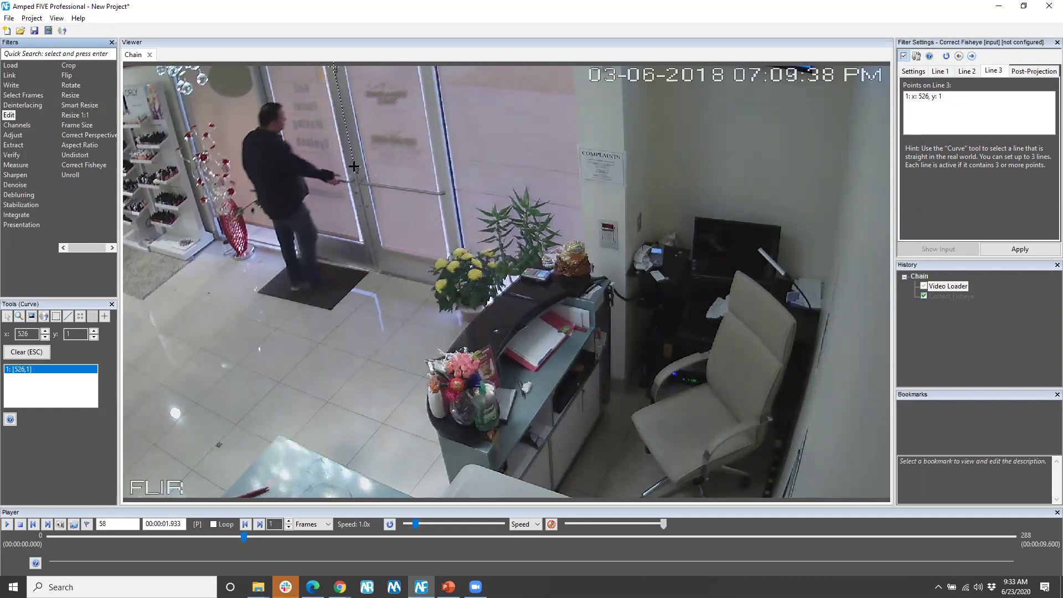
left_click(354, 167)
left_click(378, 271)
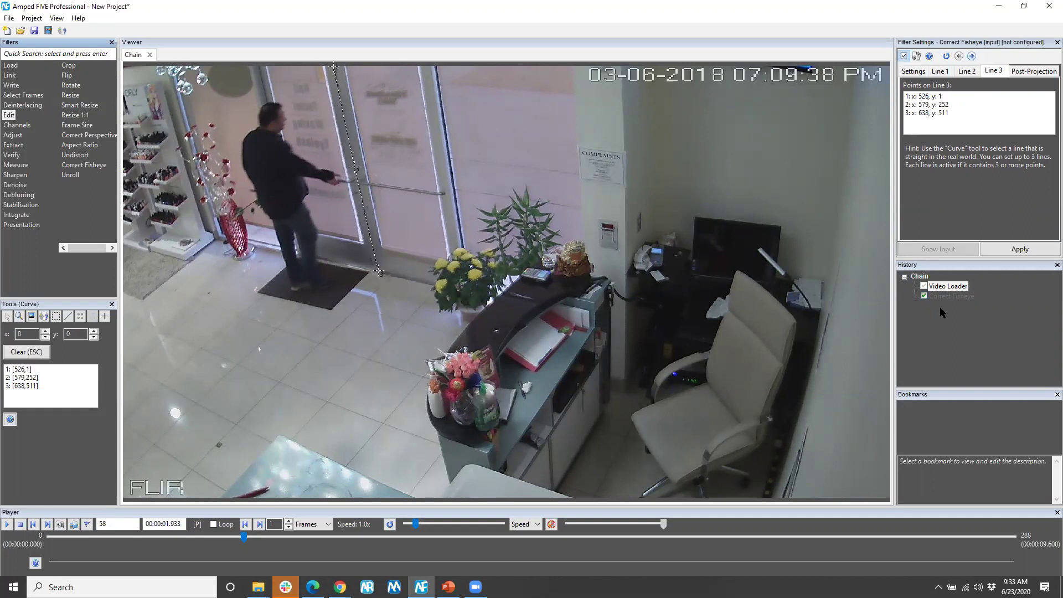
left_click(1023, 250)
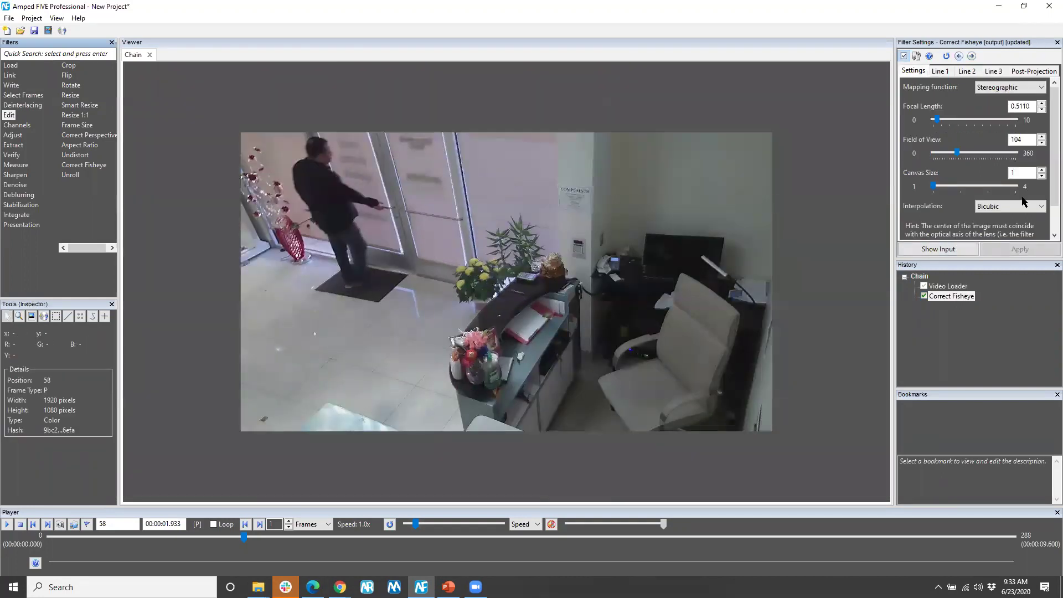
- Enlarge the fisheye correction's canvas size until the output measures 2688 x 1512 pixels
left_click(1041, 170)
left_click(1041, 170)
left_click(1041, 170)
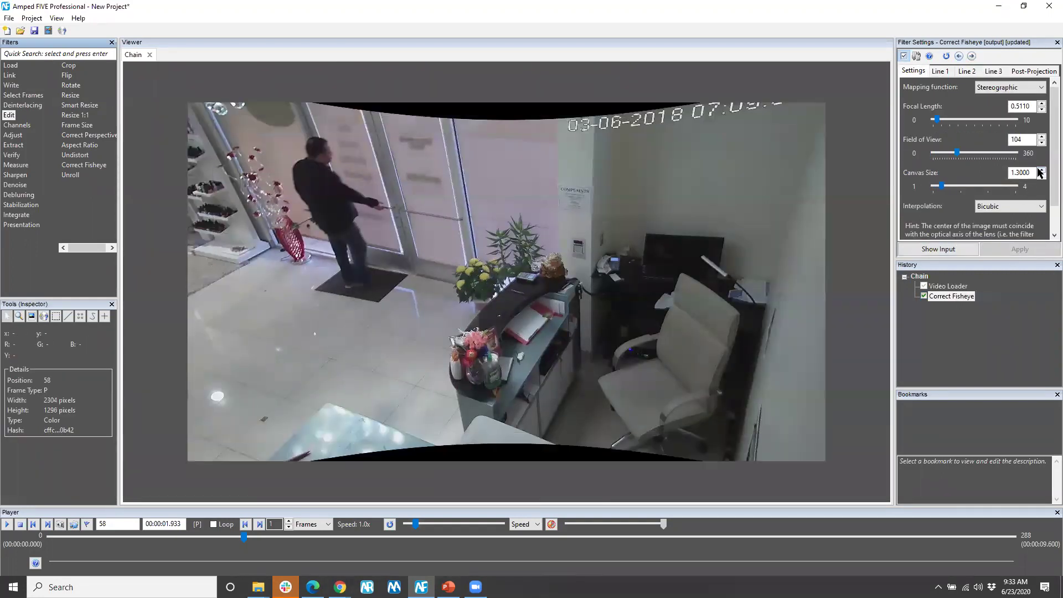
left_click(1041, 171)
- Set the post-projection latitude correction to 3 degrees
left_click(1033, 71)
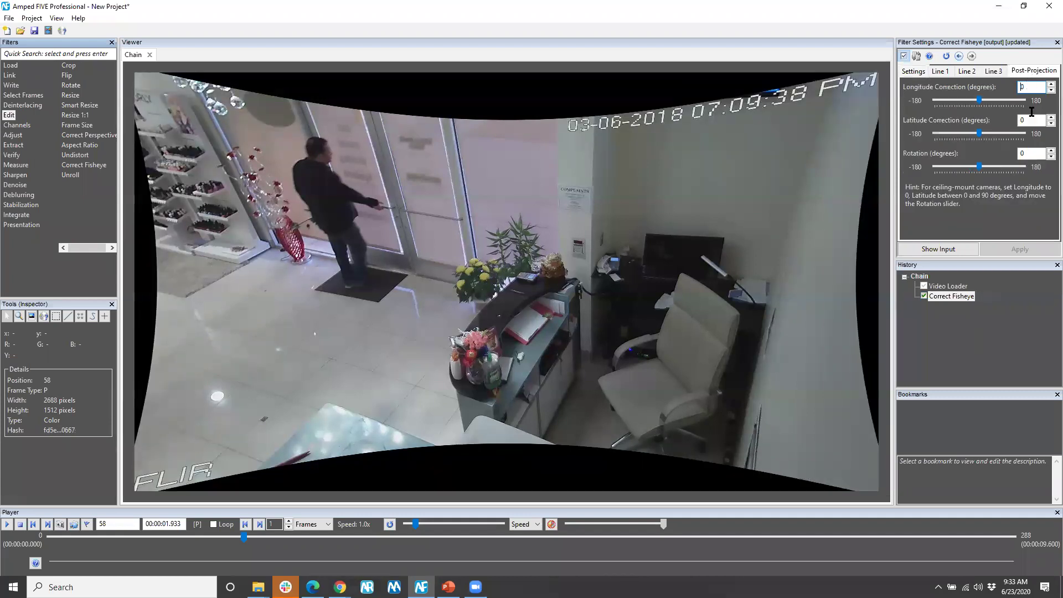
left_click(1049, 124)
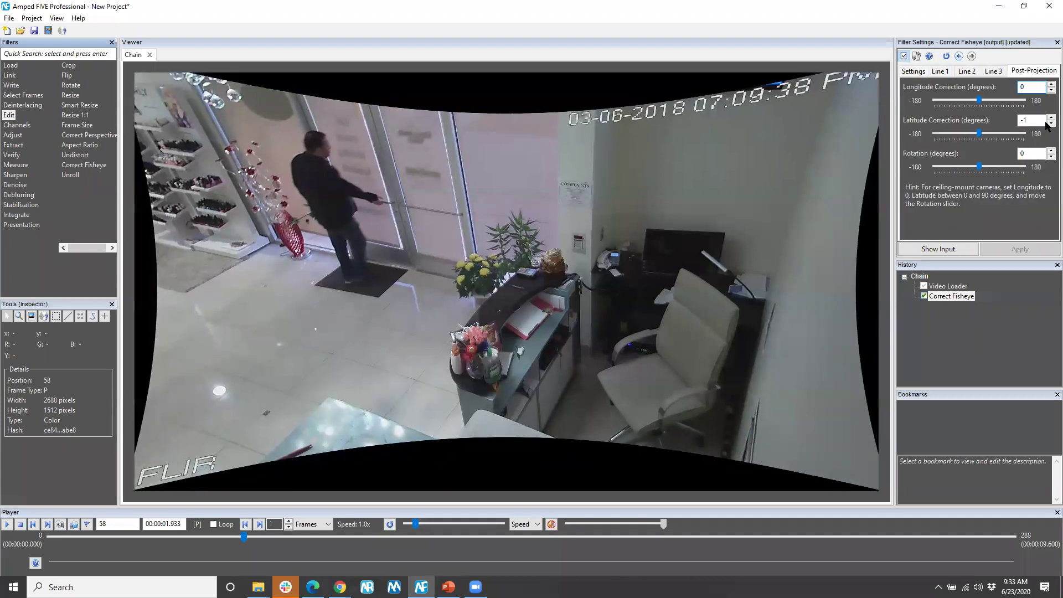
left_click(1050, 117)
left_click(1050, 118)
left_click(1050, 117)
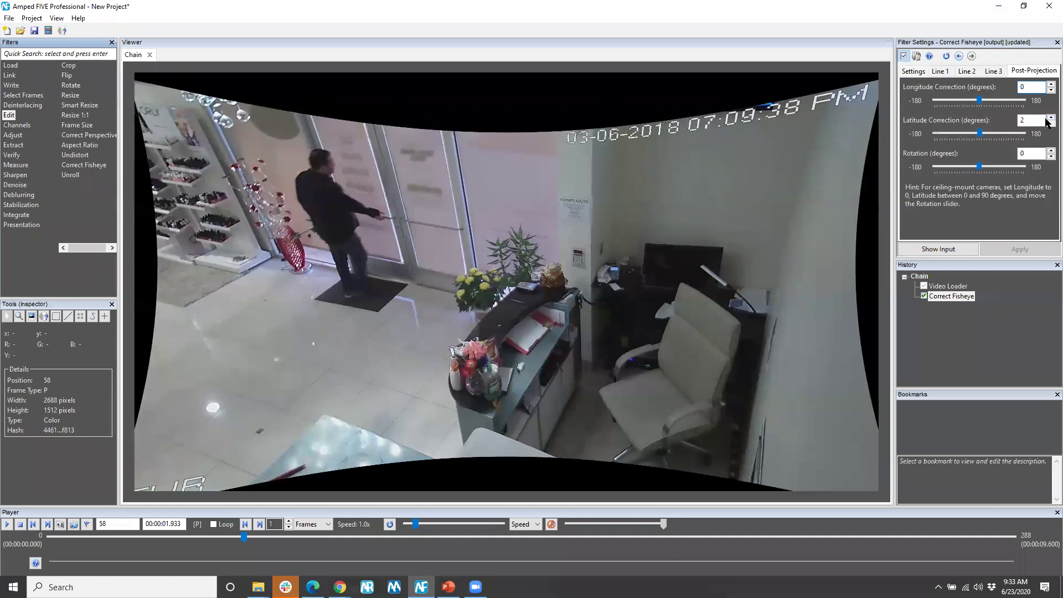
left_click(1050, 151)
- Set the post-projection longitude correction to -12 degrees
left_click(1050, 90)
left_click(1051, 91)
left_click(1051, 91)
left_click(1050, 91)
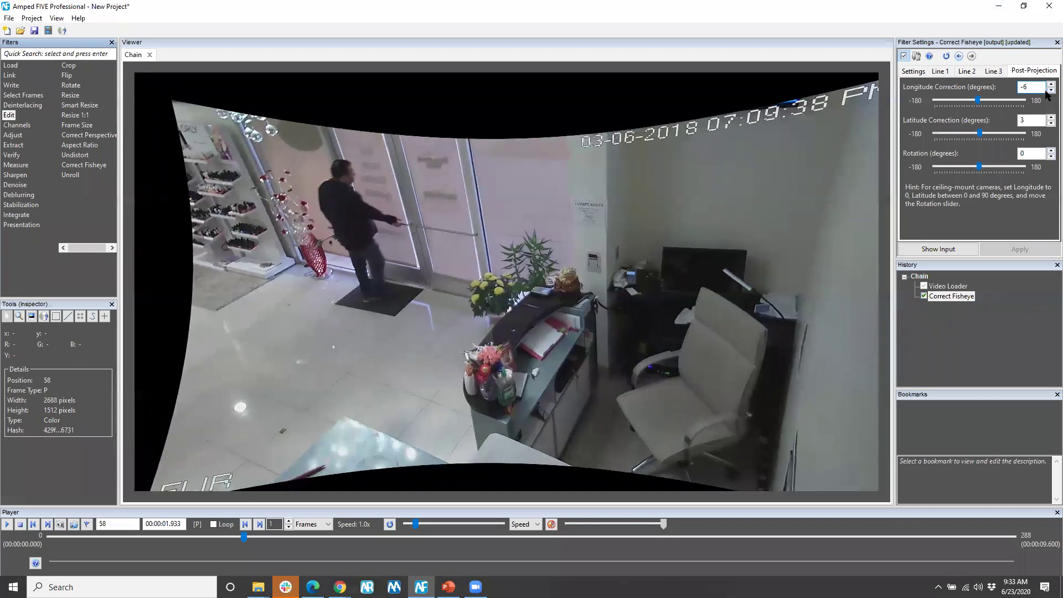
left_click(1050, 90)
left_click(1050, 90)
left_click(1049, 90)
left_click(1050, 90)
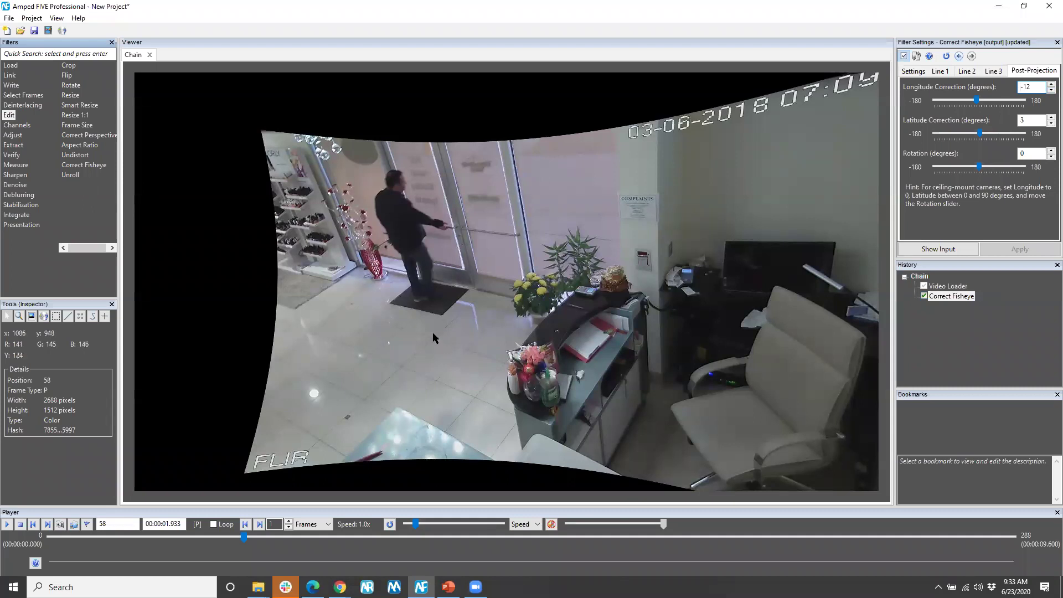
- Add a Measure 3d filter to the chain after Correct Fisheye
left_click(18, 216)
left_click(16, 165)
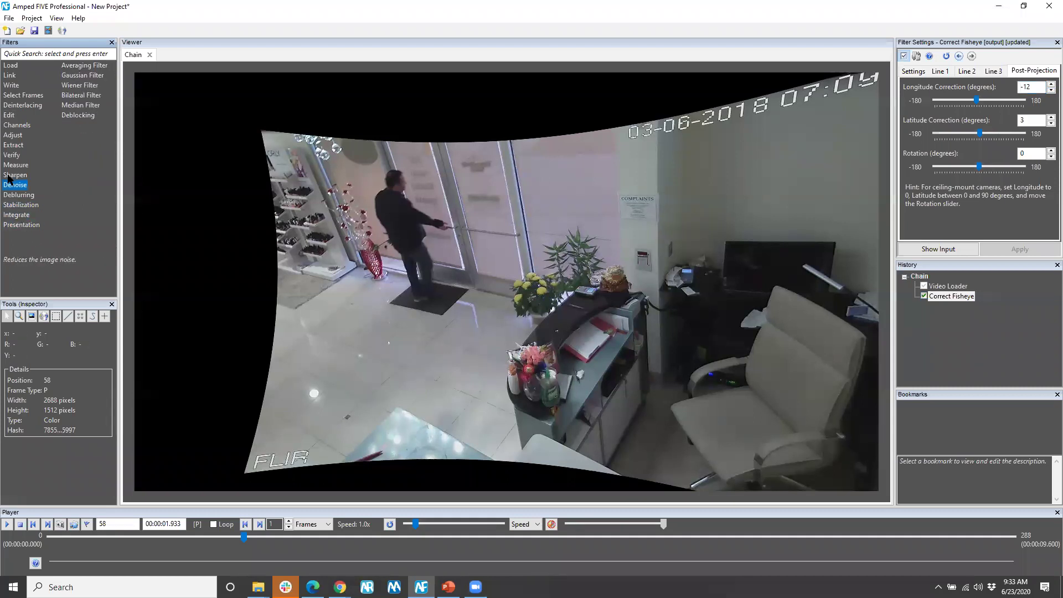
left_click(80, 86)
double_click(79, 86)
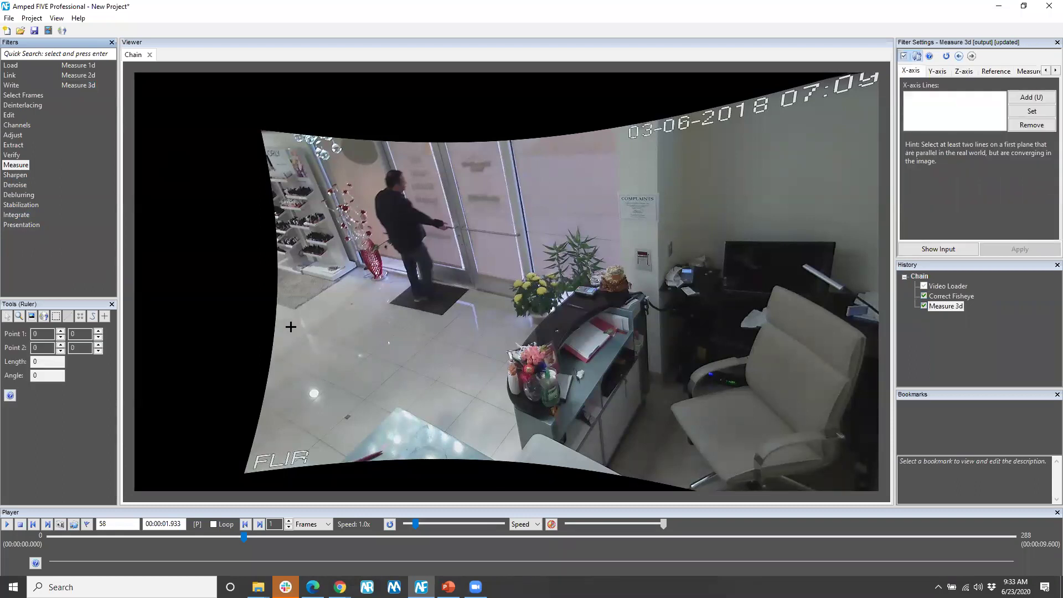
- Add three X-axis lines along the parallel floor tile joints running from the entrance side towards the counter
left_click_drag(287, 323, 508, 412)
left_click_drag(510, 412, 474, 394)
left_click(1032, 97)
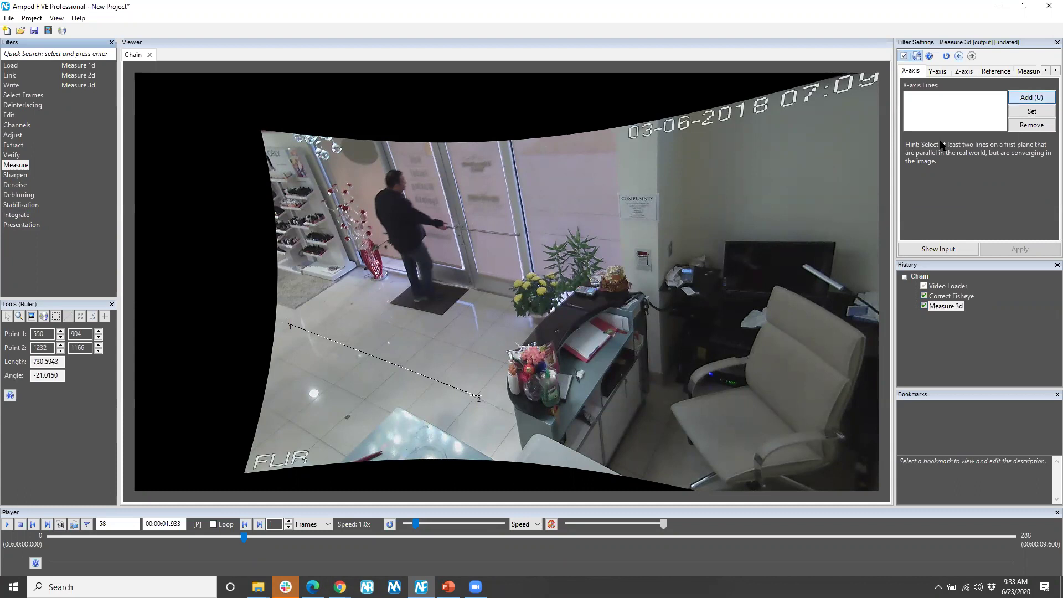
mouse_move(321, 303)
left_mouse_down()
mouse_move(443, 328)
mouse_move(501, 364)
left_mouse_up()
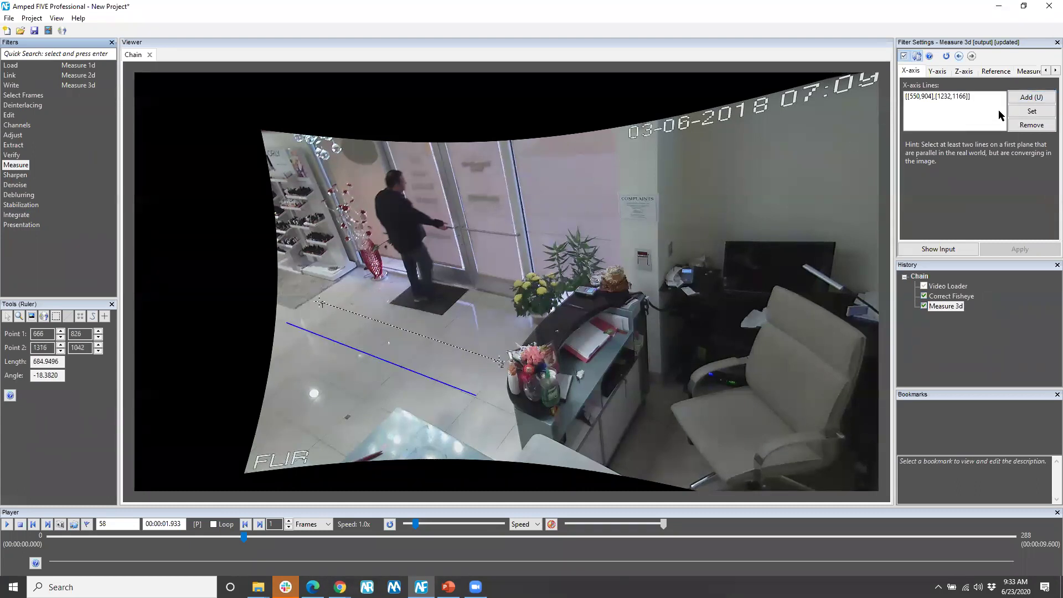
left_click(1031, 97)
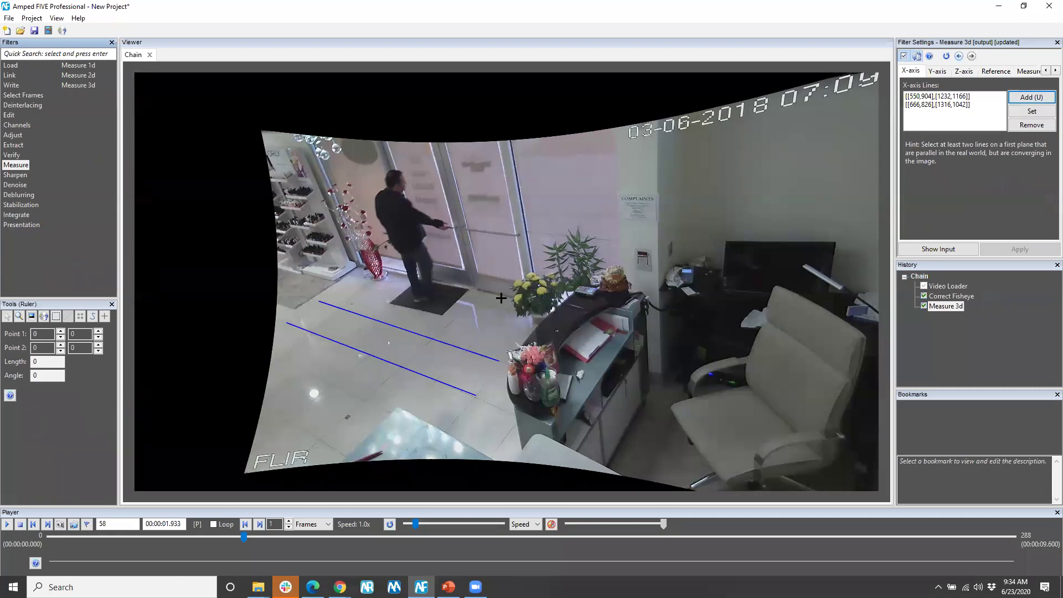
left_click_drag(520, 330, 341, 285)
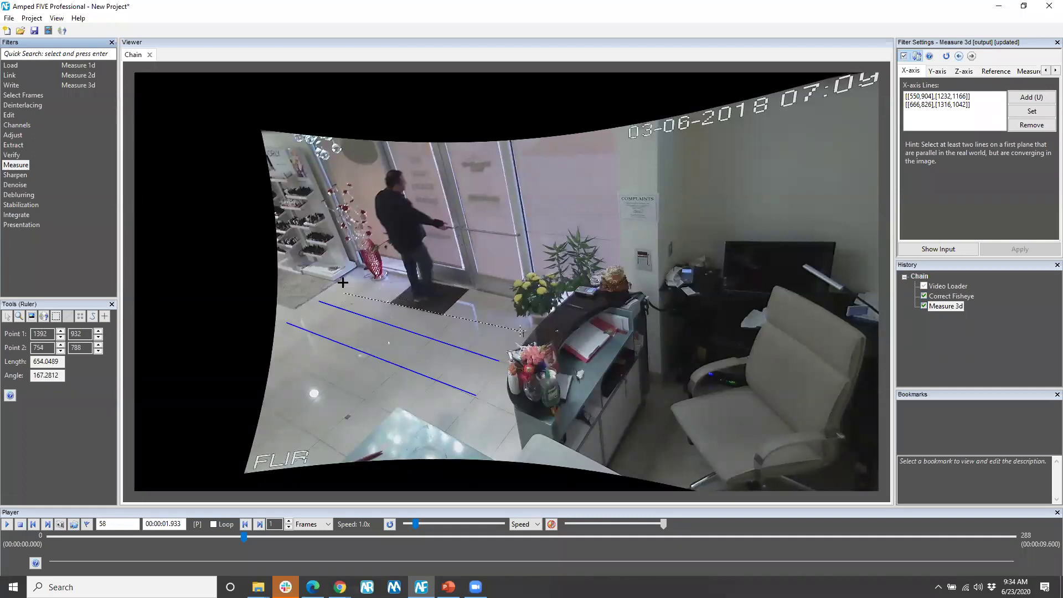
left_click(1025, 99)
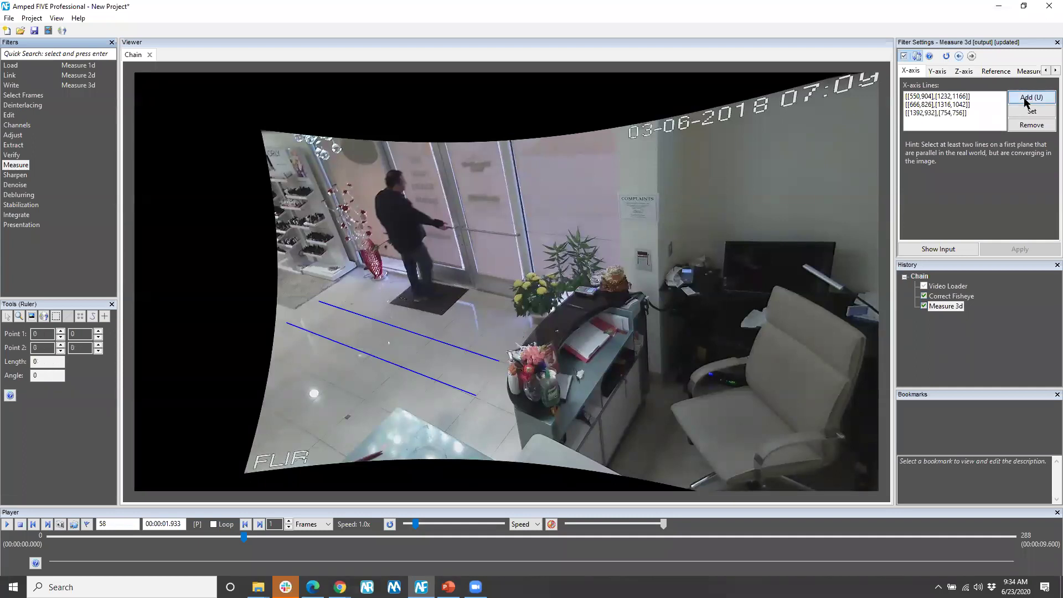
- Add three Y-axis lines along the floor tile joints crossing the X-axis lines, including one beside the office chair
left_click(942, 72)
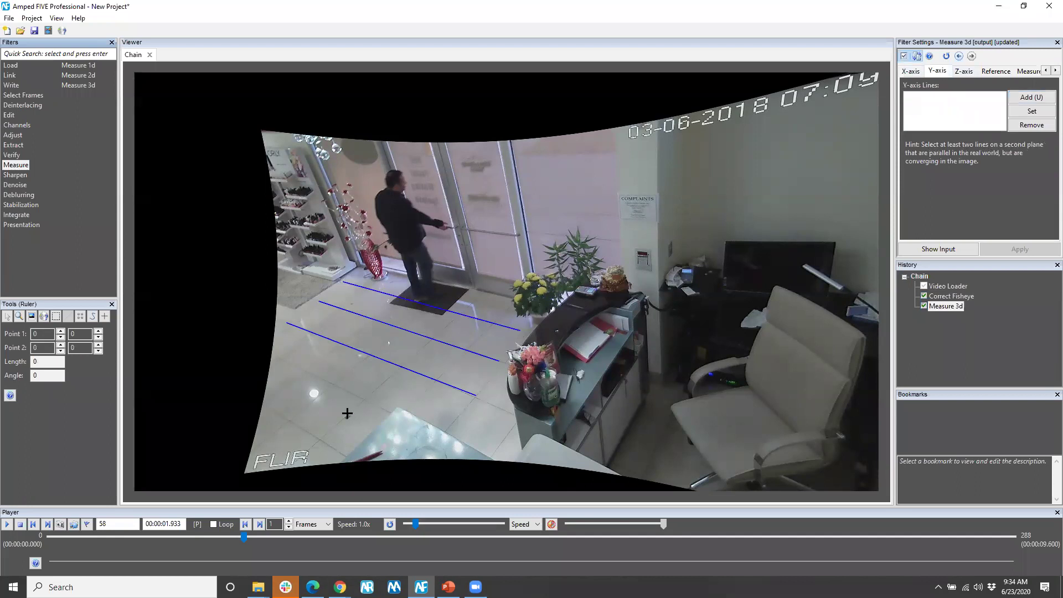
left_click_drag(265, 441, 422, 314)
left_click(1032, 97)
mouse_move(449, 426)
left_mouse_down()
mouse_move(518, 360)
mouse_move(523, 338)
left_mouse_up()
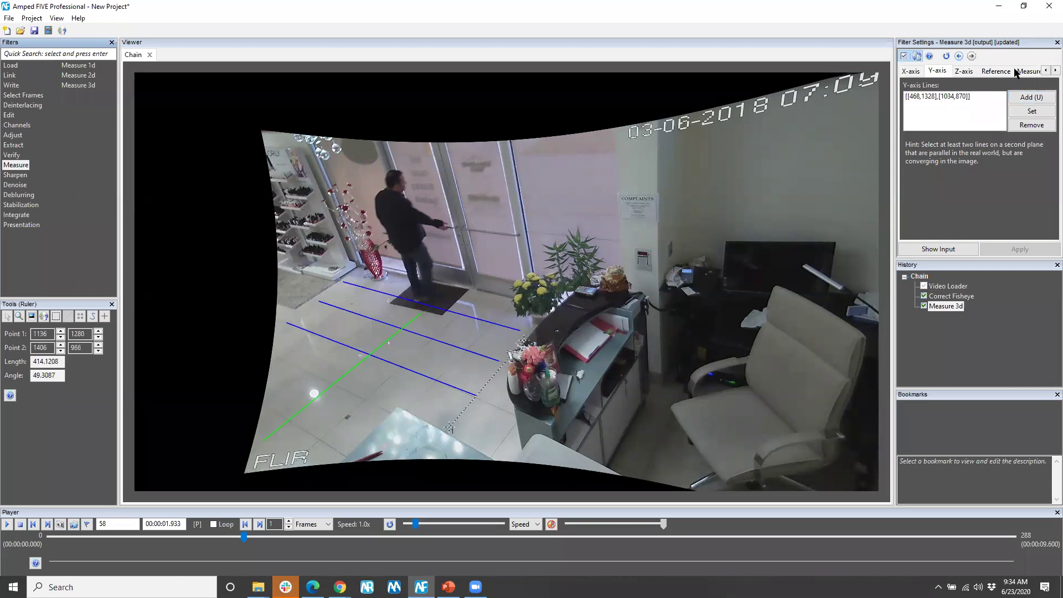
left_click(1032, 97)
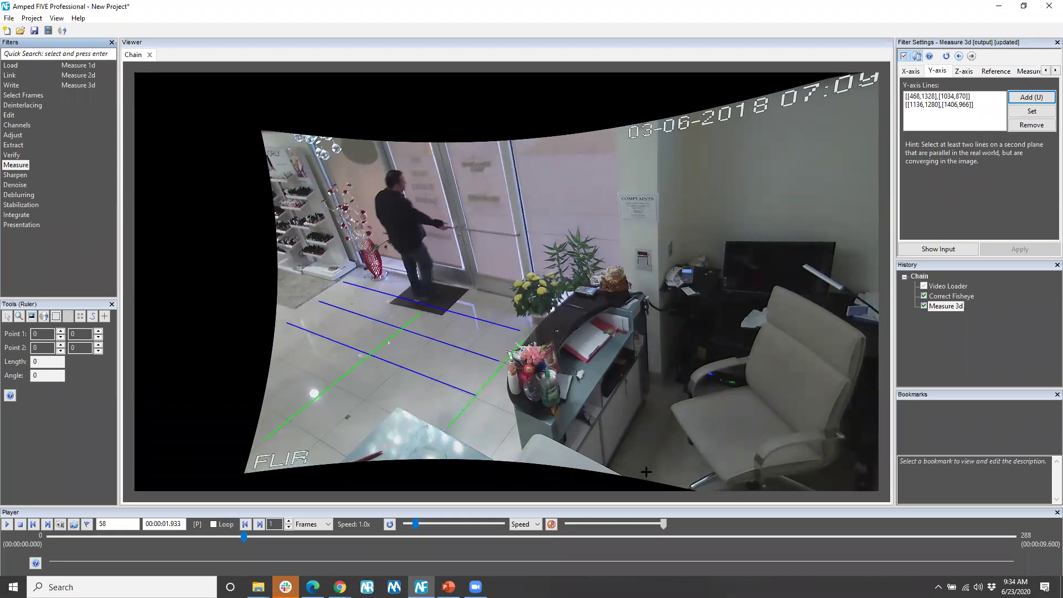
left_click_drag(643, 476, 674, 404)
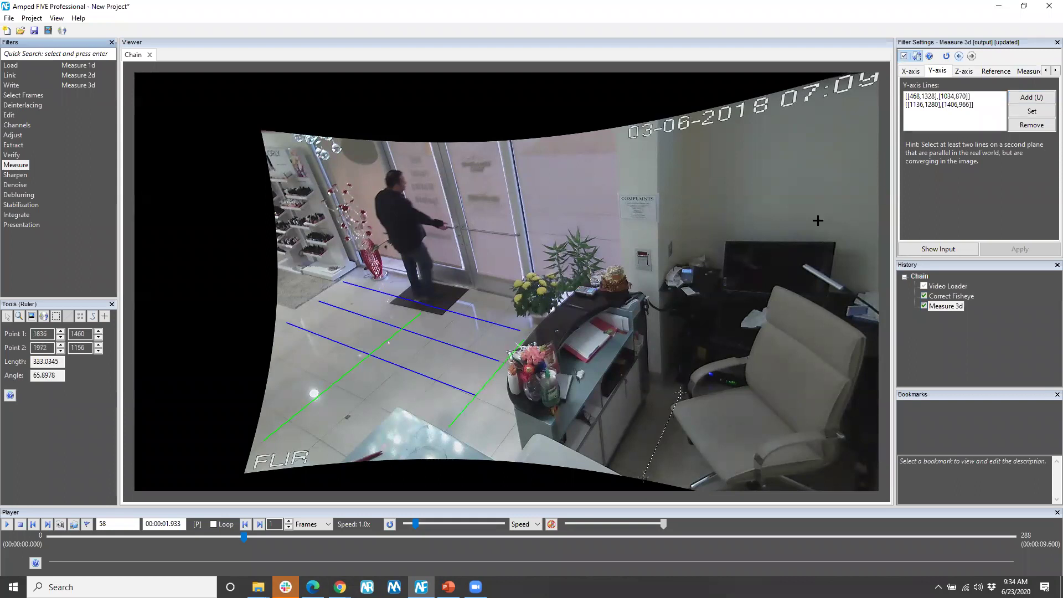
left_click(1031, 98)
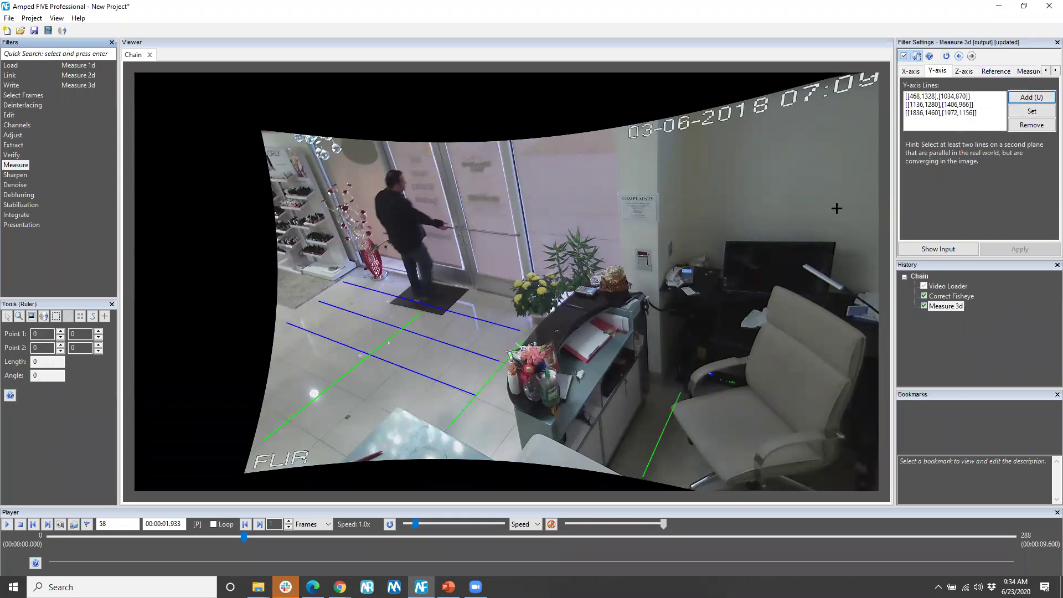
- Add three Z-axis lines along vertical edges: the far door frame edge, the wall corner beside the complaints sign, and the central door frame
left_click(957, 71)
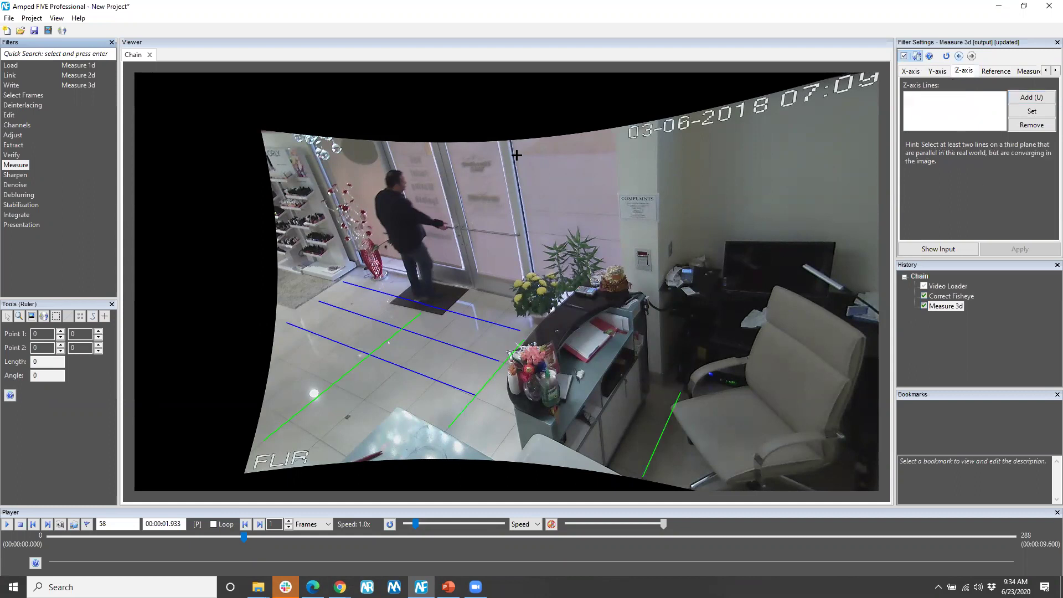
left_click_drag(510, 139, 532, 276)
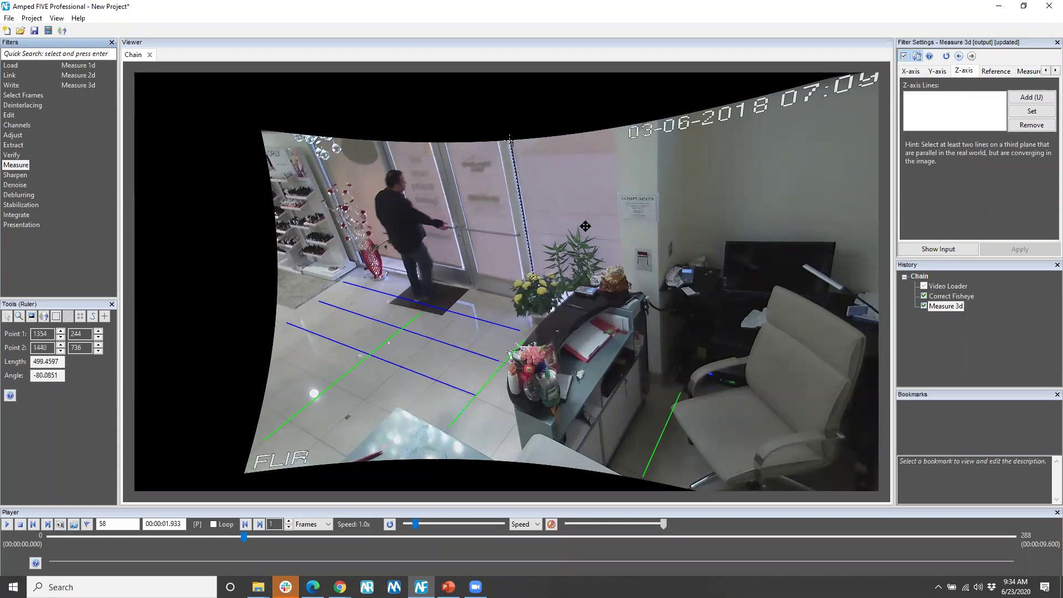
left_click(1023, 97)
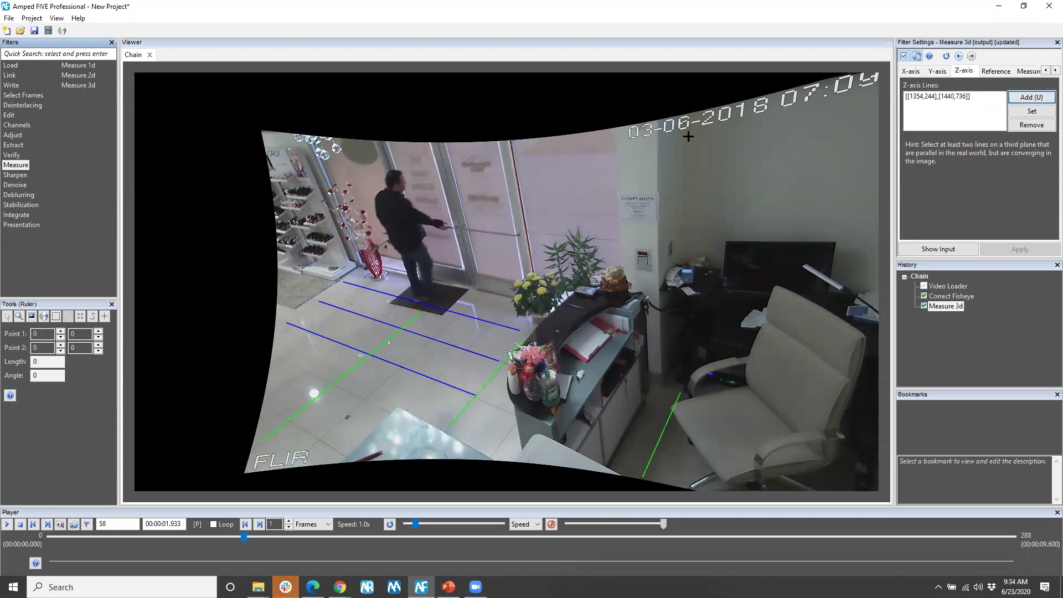
left_click_drag(659, 121, 663, 376)
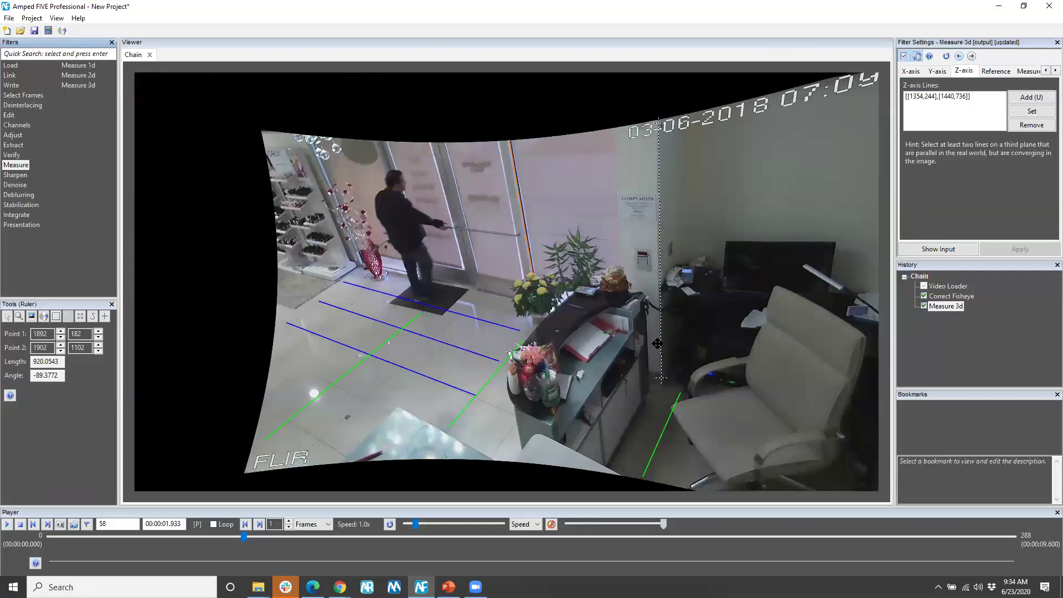
left_click_drag(661, 379, 656, 361)
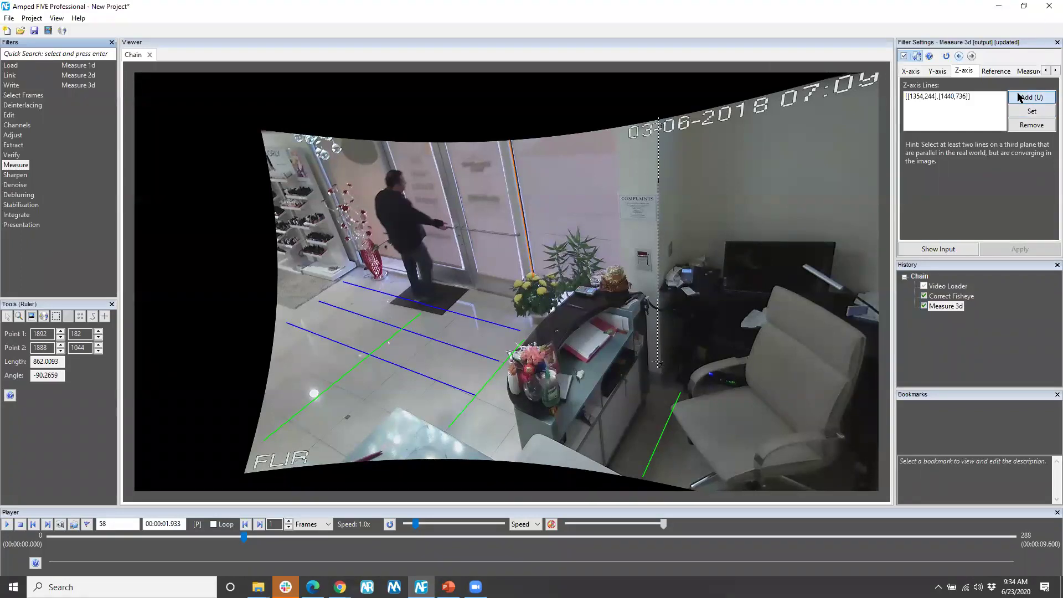
left_click(1029, 97)
left_click_drag(437, 144, 477, 292)
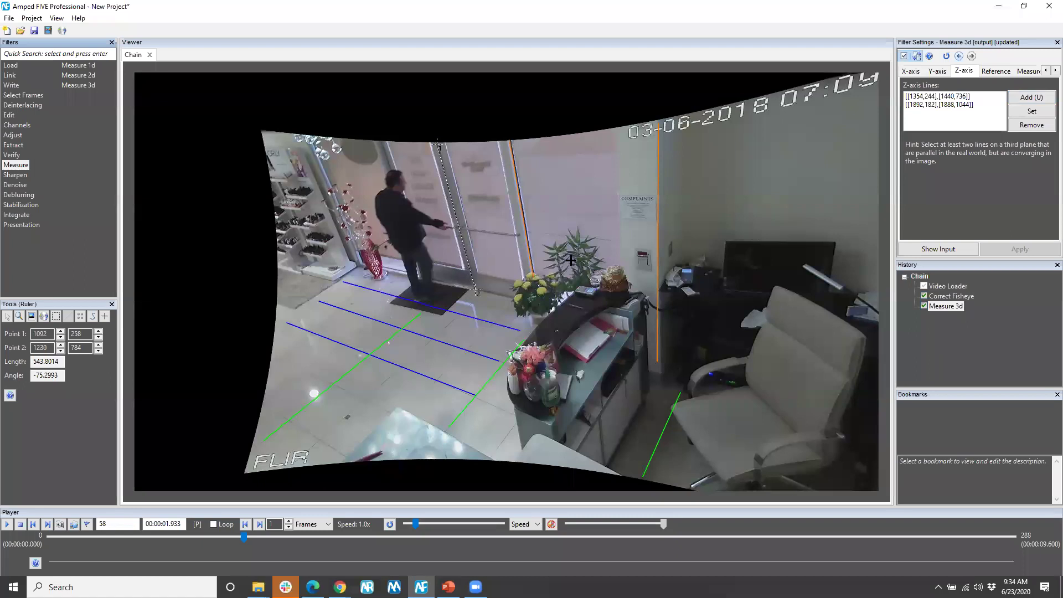
left_click(1023, 98)
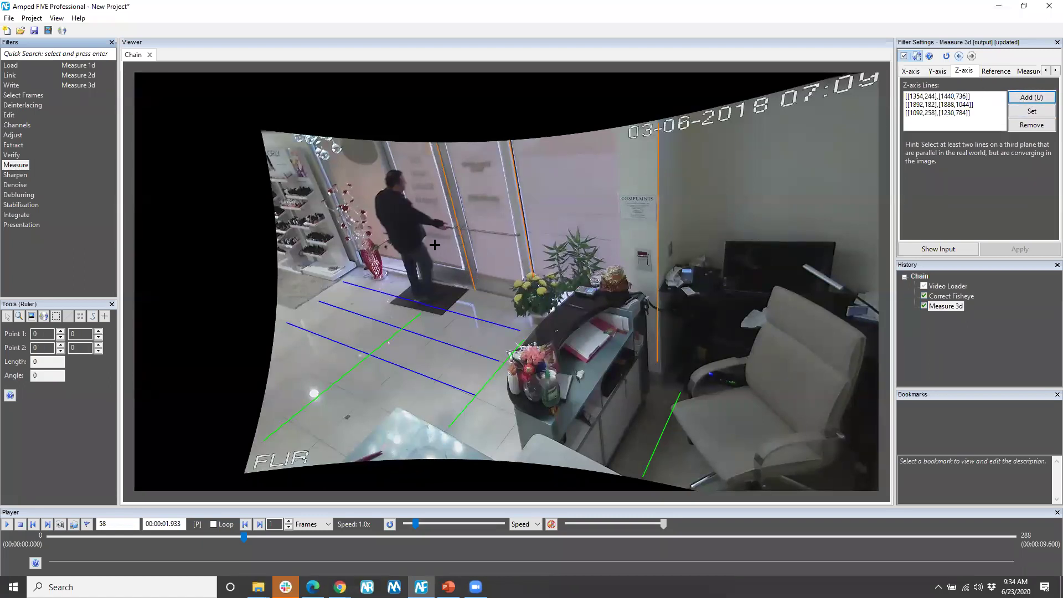
- Draw the Z-axis reference line on the central door frame from handle height to the floor, with a reference length of 38 in
left_click(995, 71)
scroll(437, 226, "up", 3)
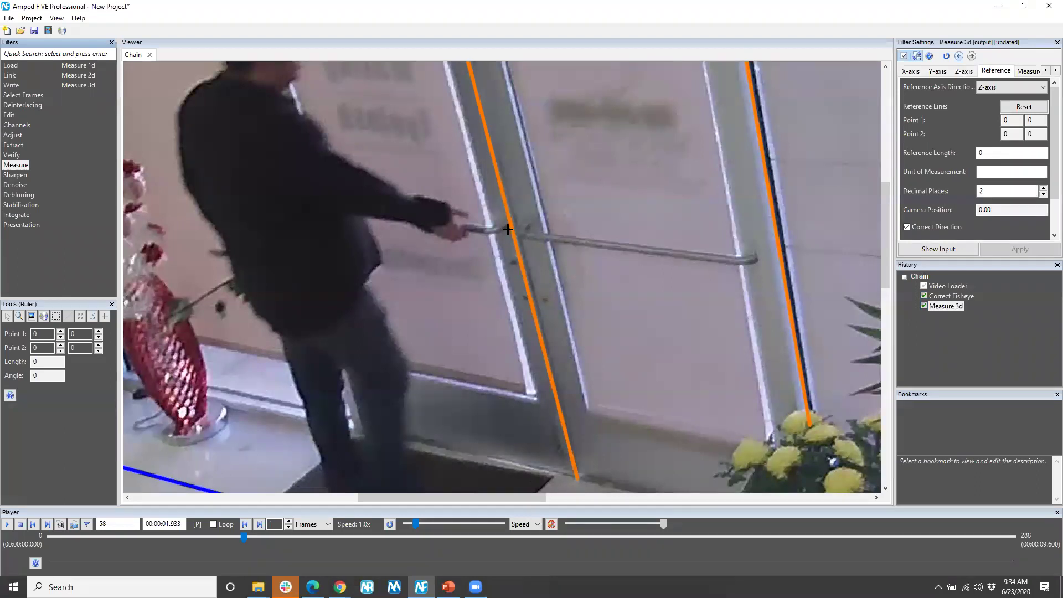
left_click_drag(508, 226, 571, 474)
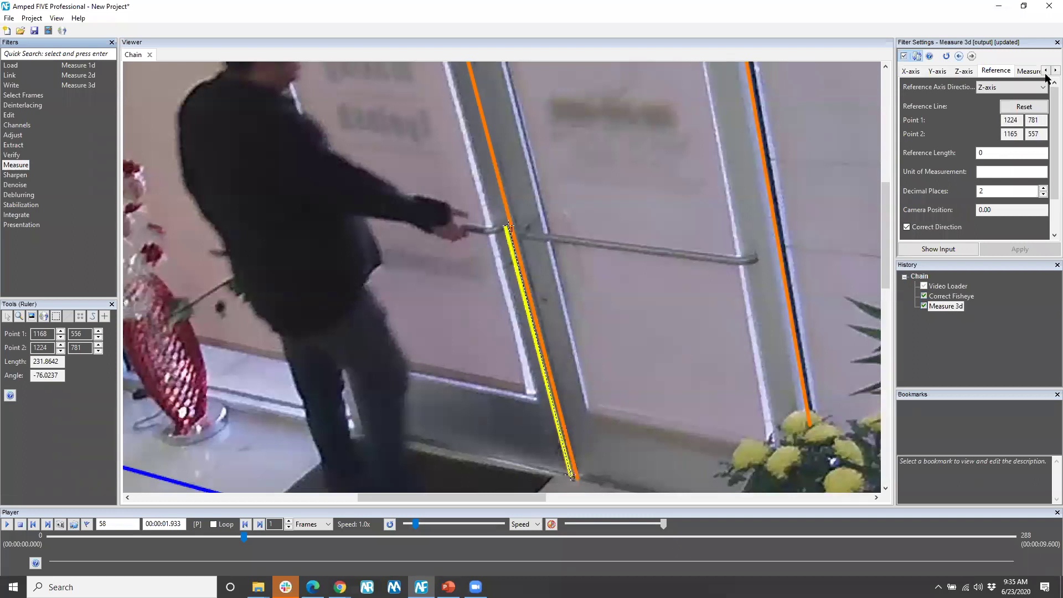
double_click(983, 153)
type("38")
left_click(986, 171)
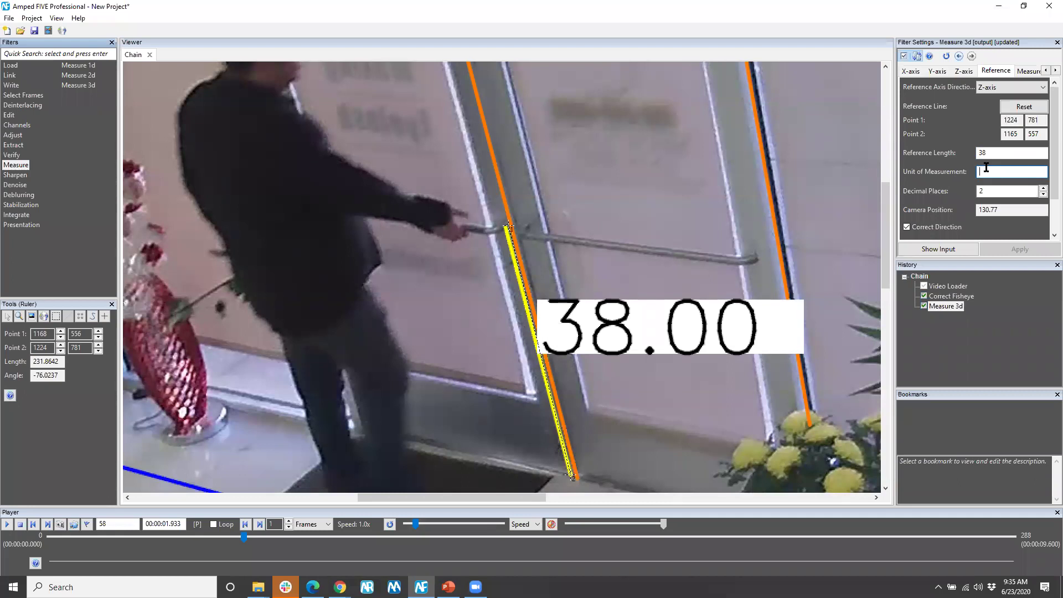
type("in")
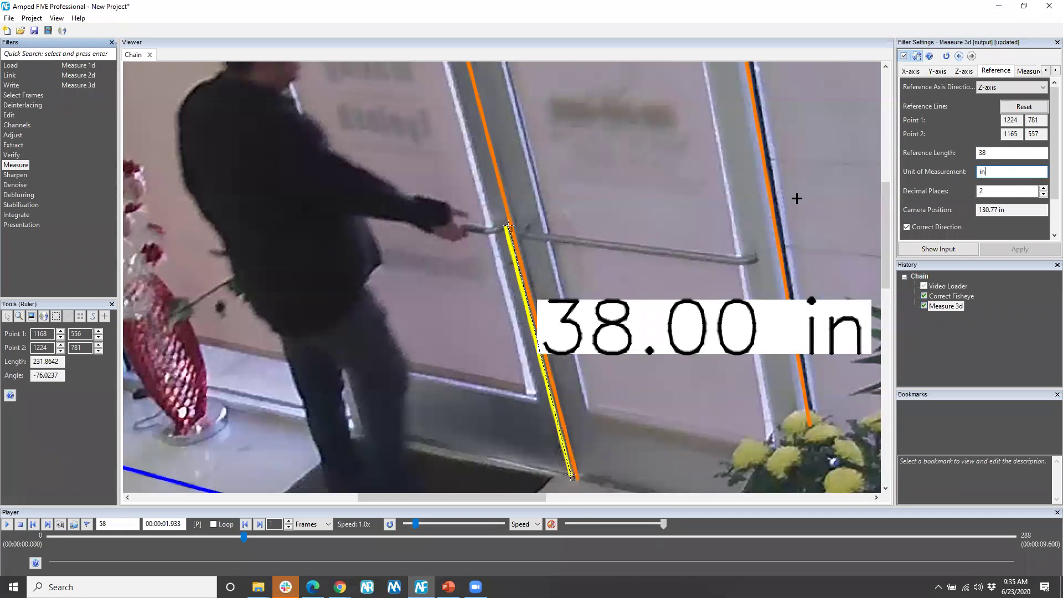
scroll(736, 195, "down", 3)
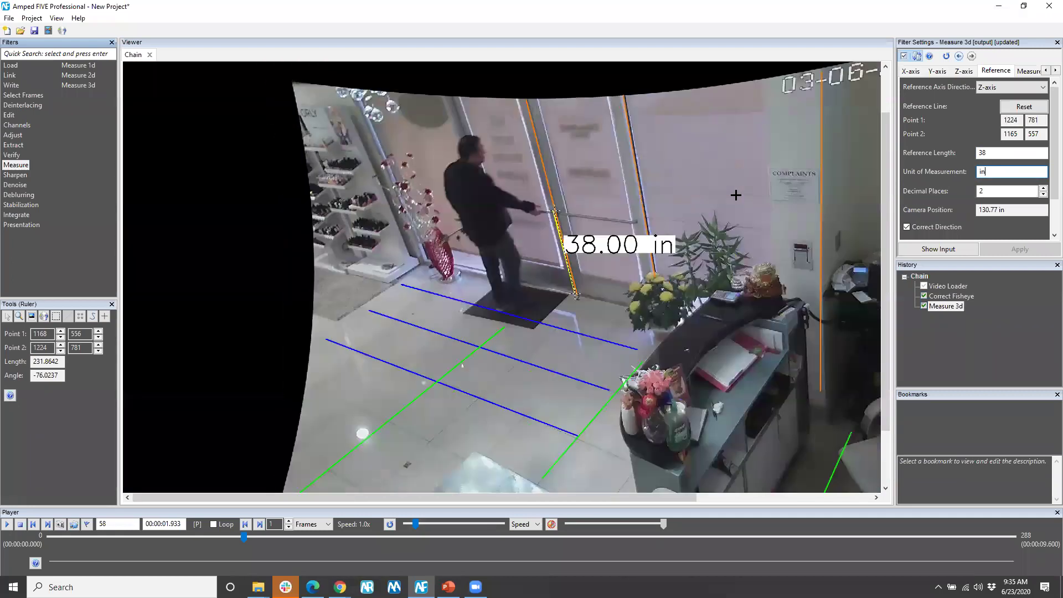
- Draw the output line to measure the man's height between his feet and the top of his head at frame 58
left_click(1027, 71)
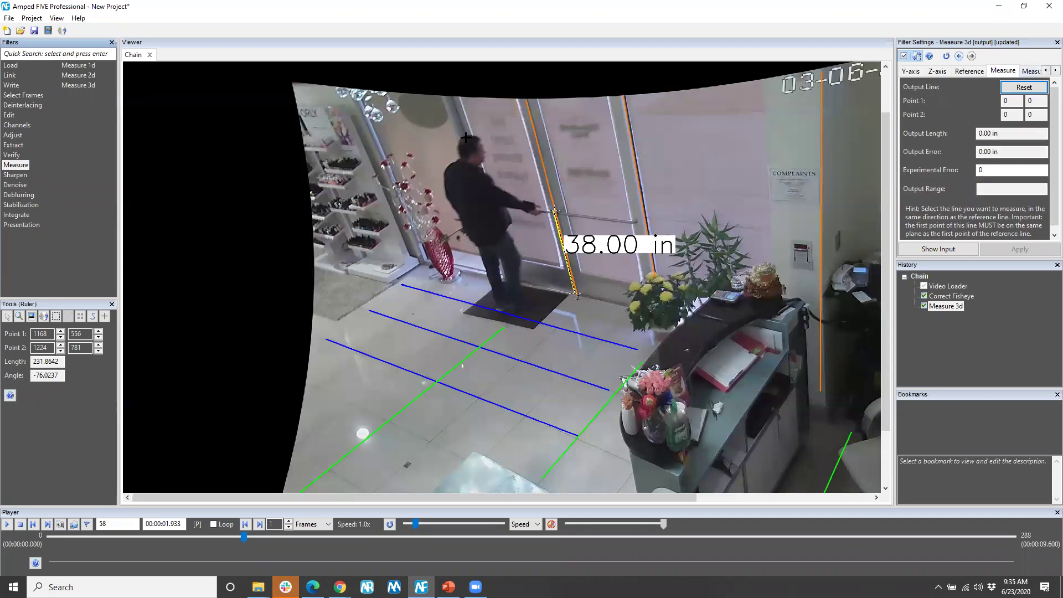
left_click(476, 192)
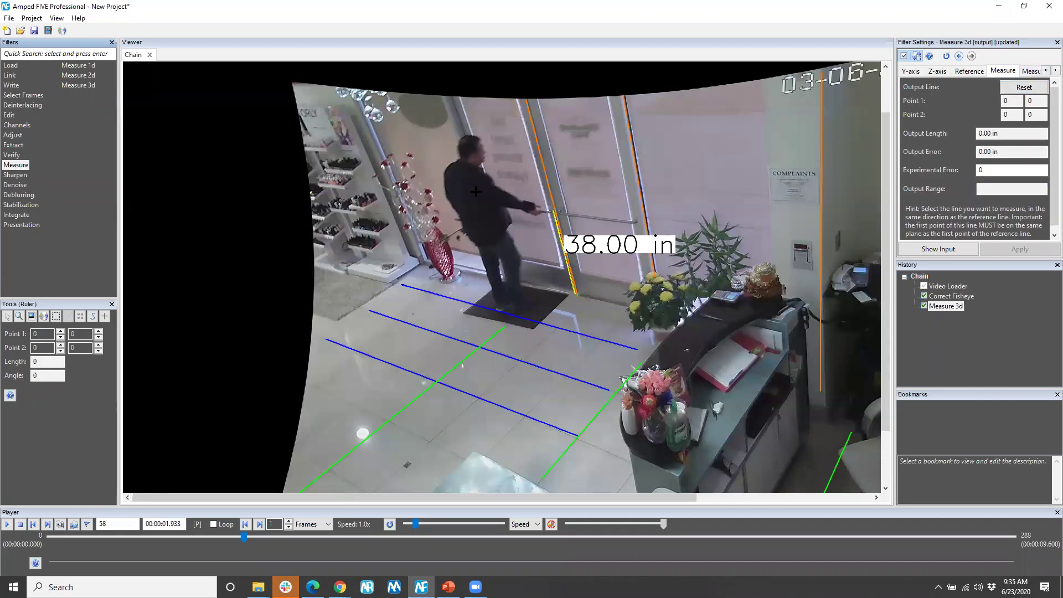
left_click_drag(461, 135, 503, 309)
scroll(475, 162, "up", 2)
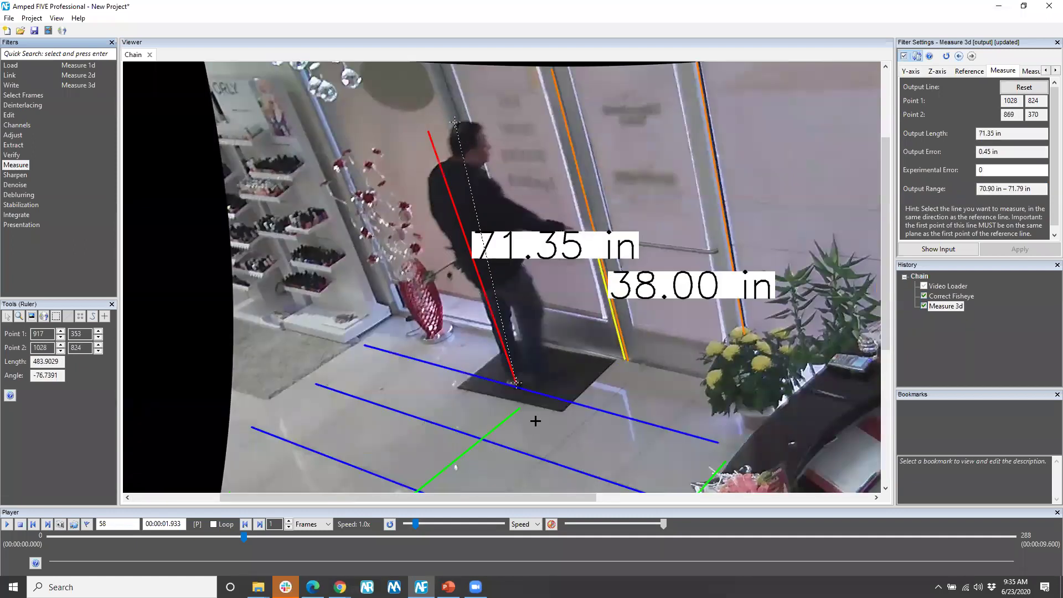
- Step back to frame 52, move the output line's upper point onto the man's head and check the output error
left_click(245, 525)
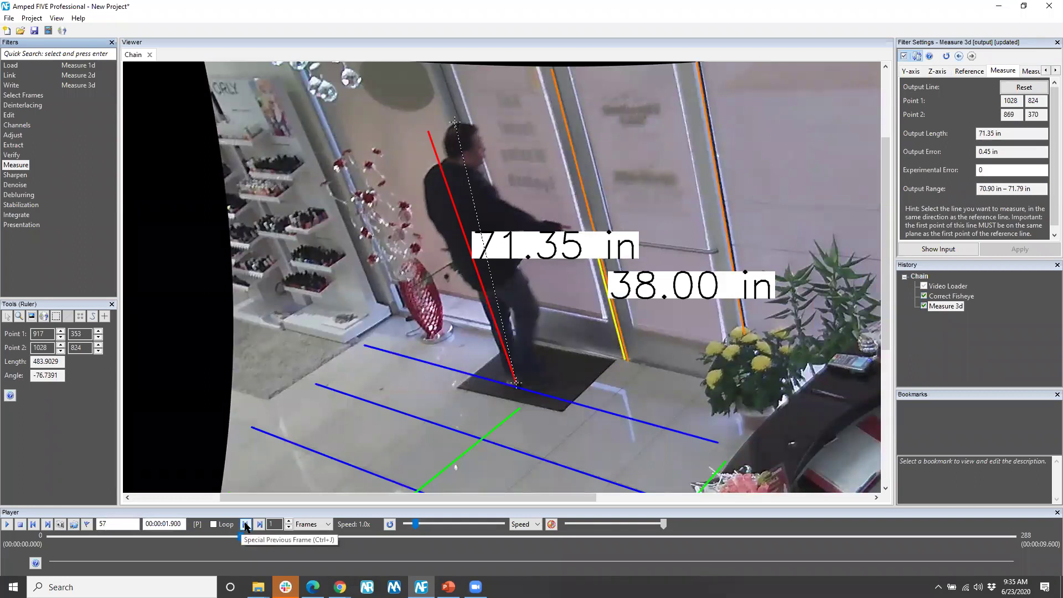
left_click(245, 525)
left_click(245, 525)
left_click(245, 525)
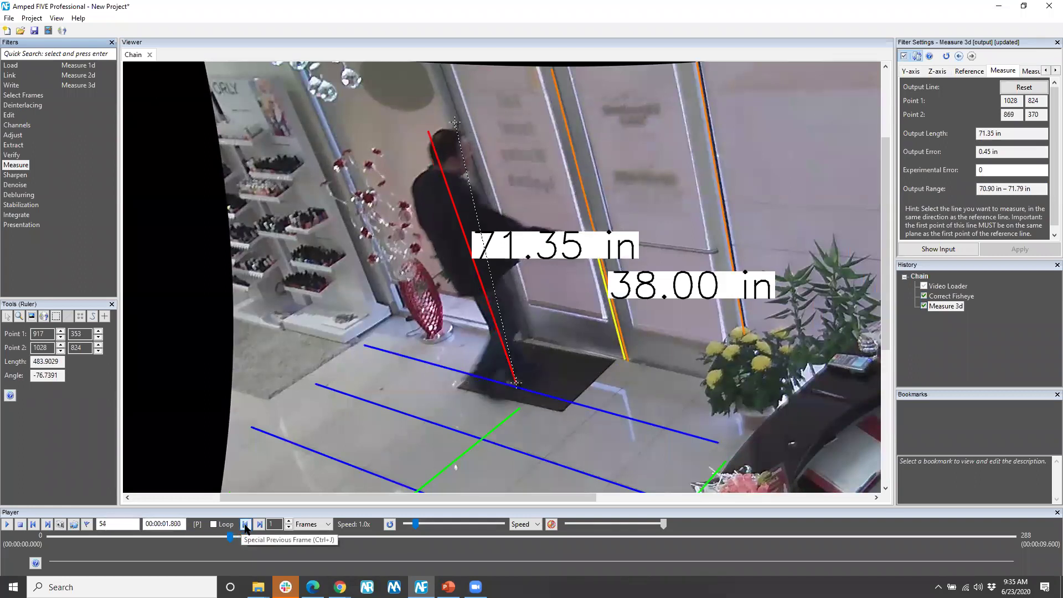
left_click(244, 525)
left_click(244, 525)
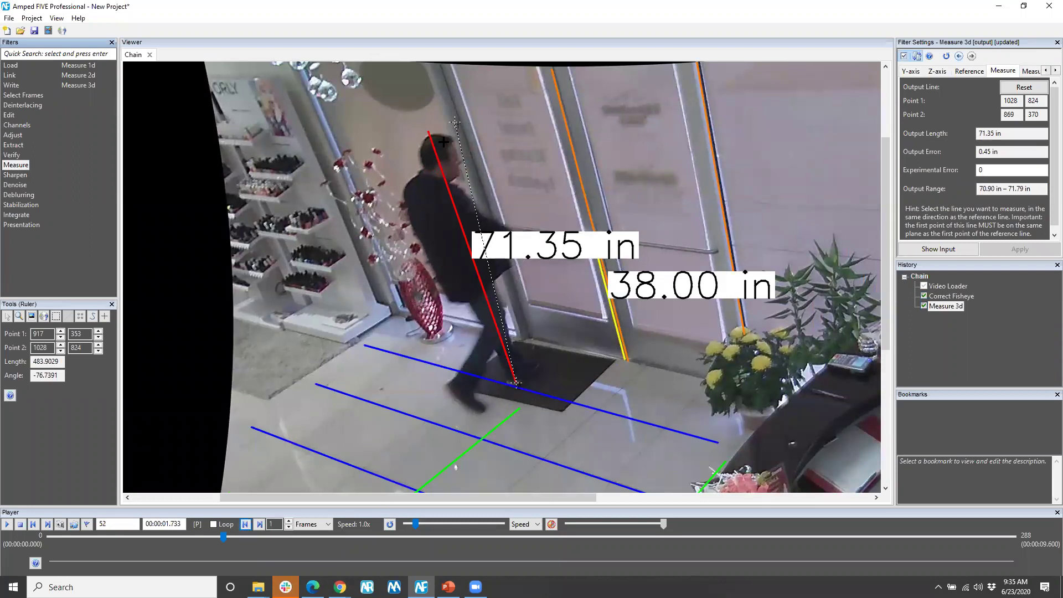
left_click_drag(455, 122, 432, 136)
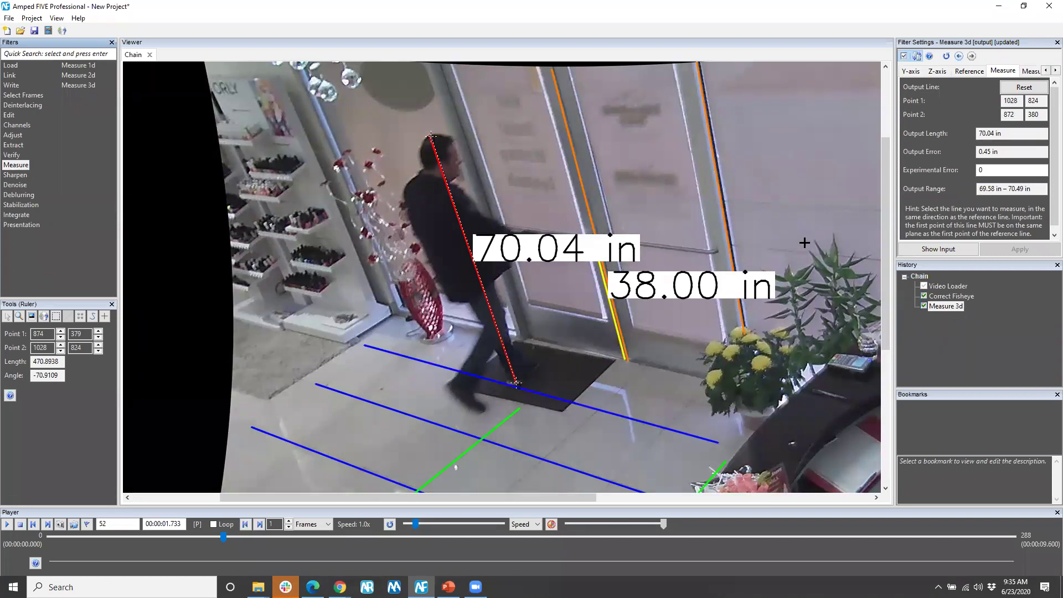
left_click_drag(1014, 152, 943, 157)
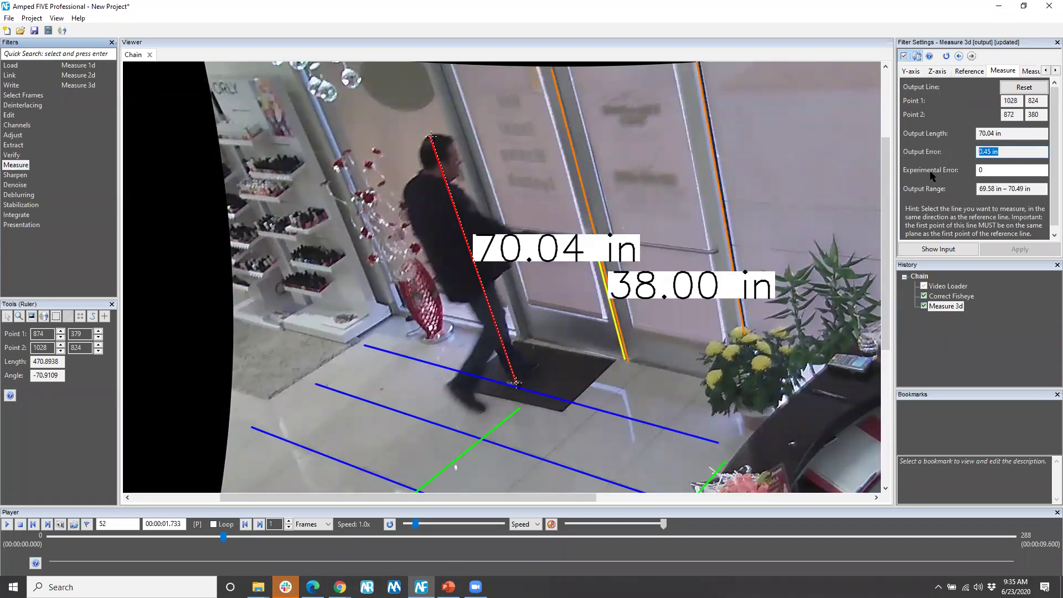
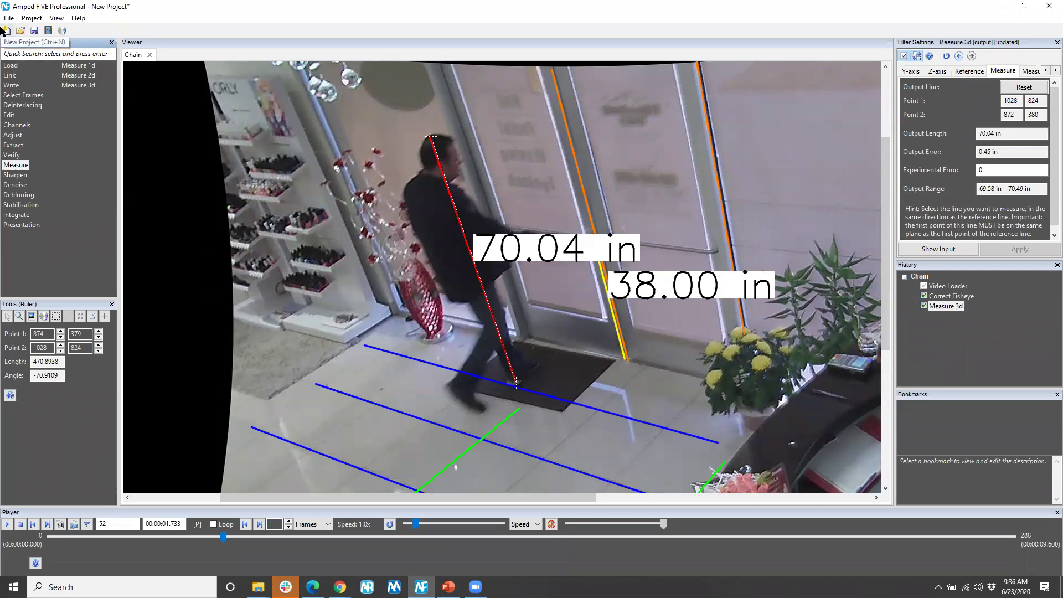
- Start a new project without saving the current one and load 07 - burg-Vehicle.dav, converting only the selected file with stream copy if possible
left_click(7, 31)
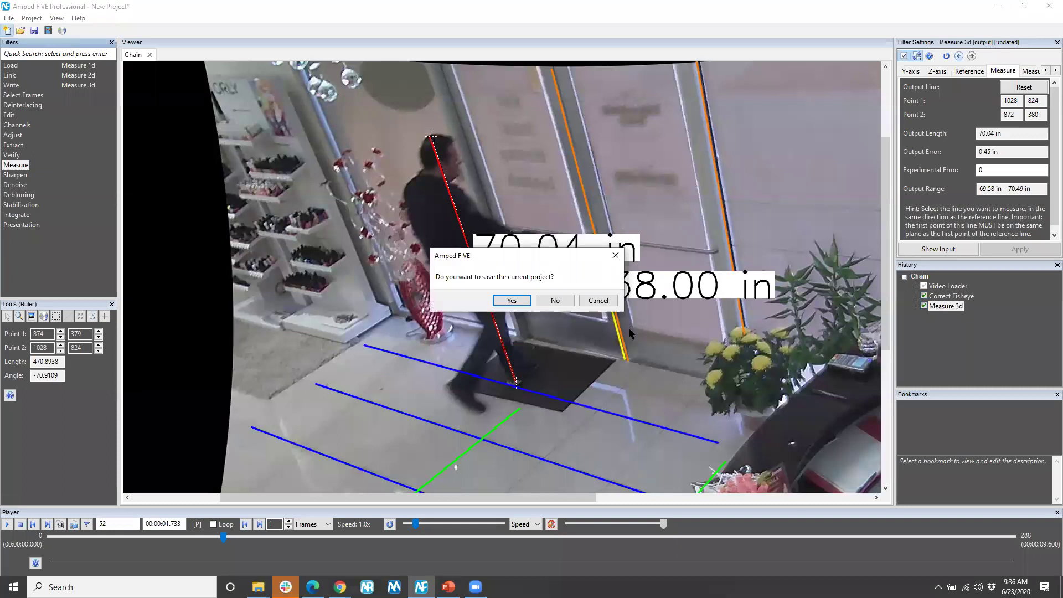
left_click(551, 302)
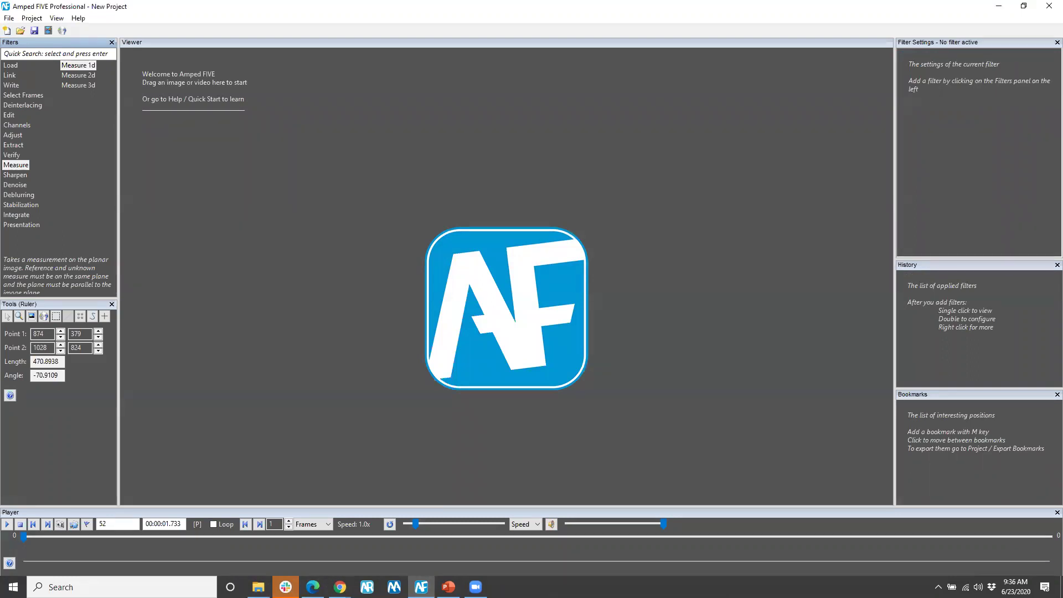
left_click(258, 586)
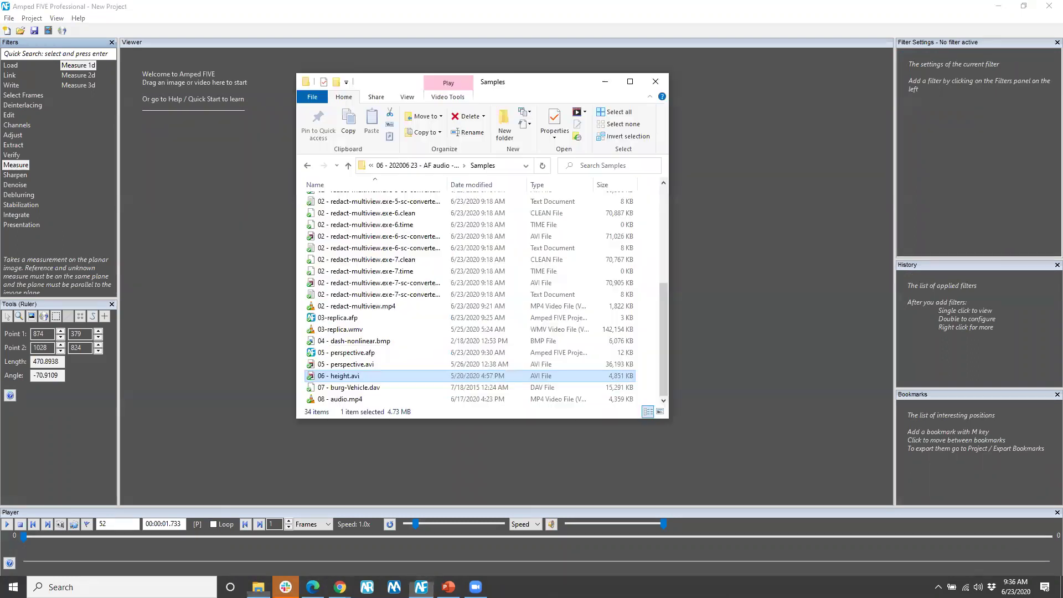
left_click(365, 388)
left_click_drag(364, 390, 221, 348)
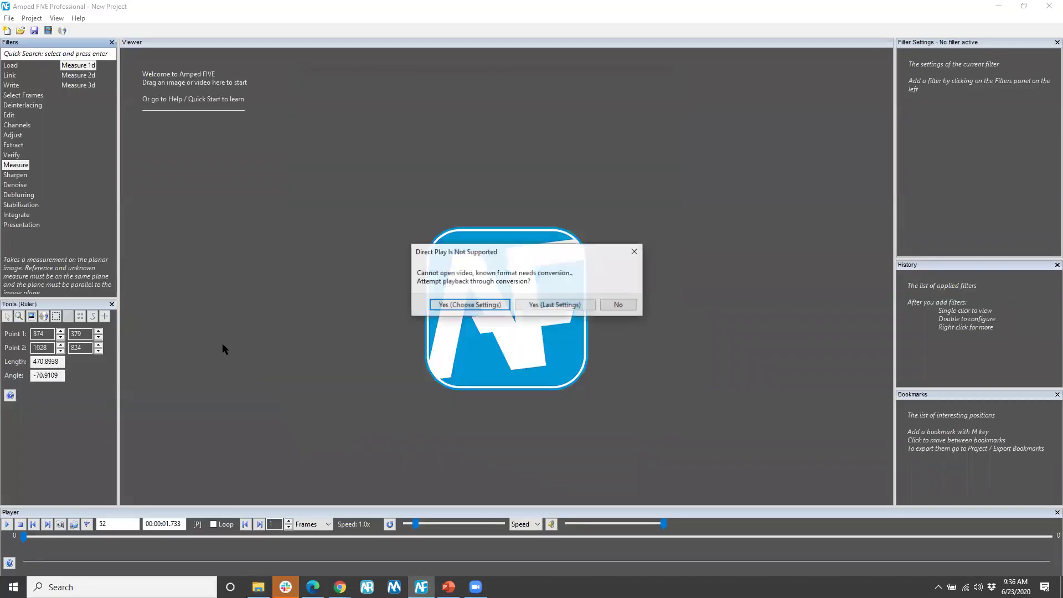
left_click(497, 304)
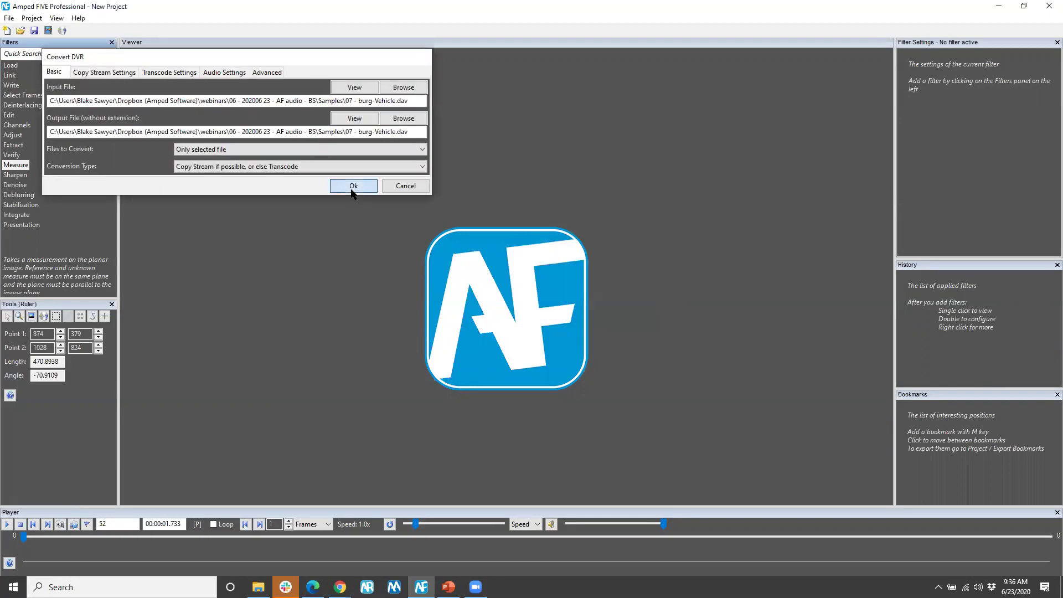
left_click(353, 187)
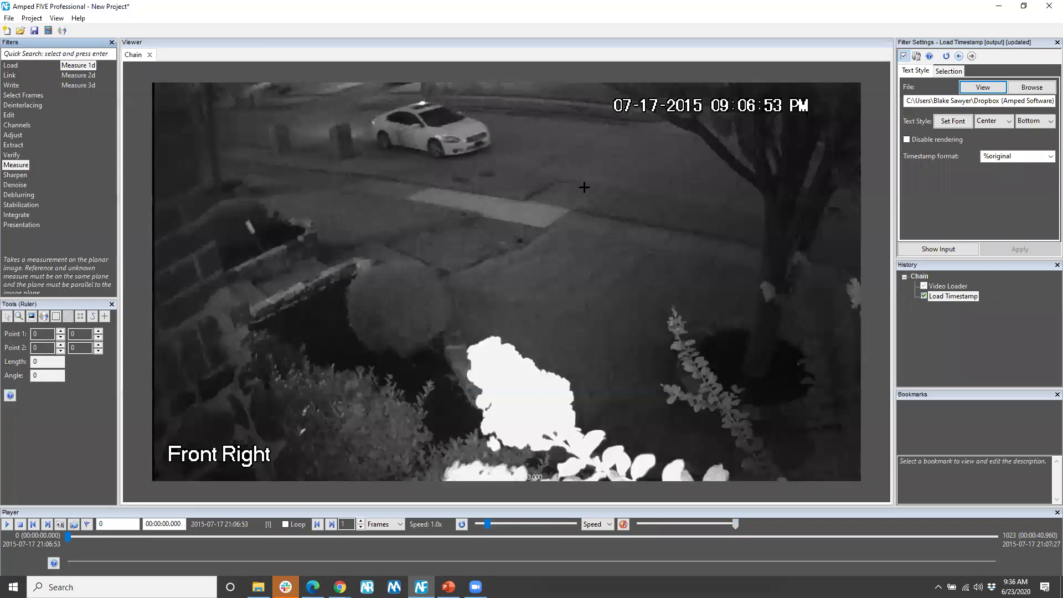
- Move playback to frame 608, with the man on the lawn and the white car at the curb
left_click_drag(70, 536, 619, 537)
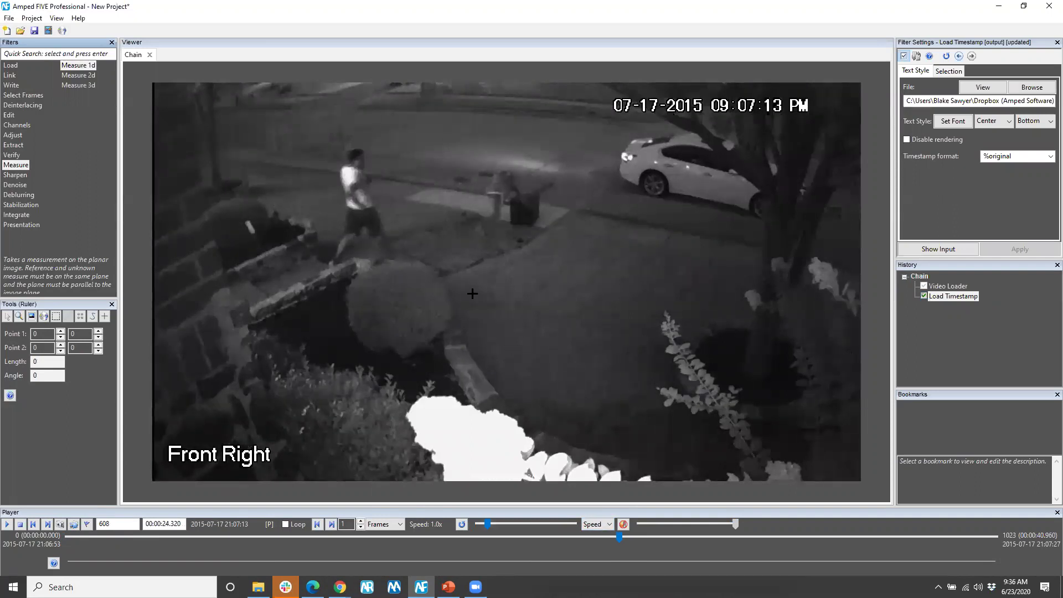
- Try a Spotlight filter on a static region about 193 by 175 pixels around the bin at the curb, and remove it
left_click(23, 225)
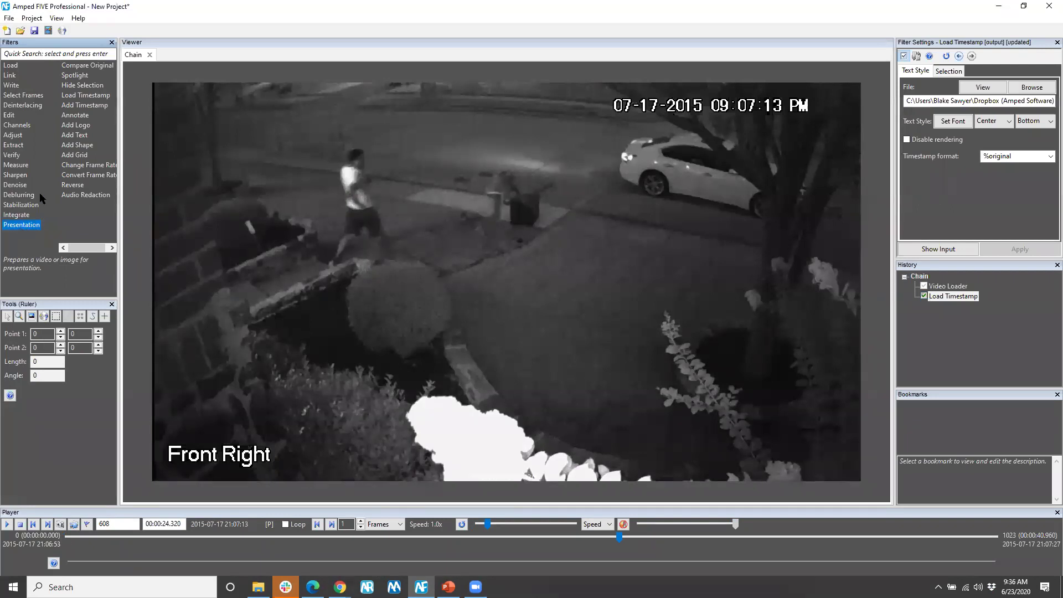
left_click(70, 77)
double_click(71, 79)
left_click_drag(460, 155, 567, 253)
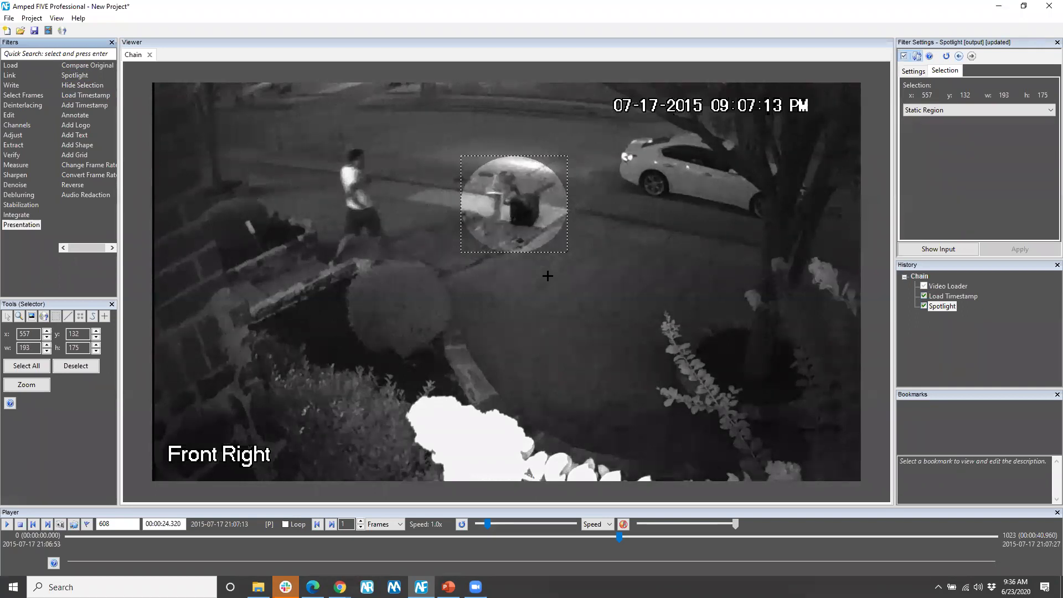
right_click(935, 311)
left_click(973, 381)
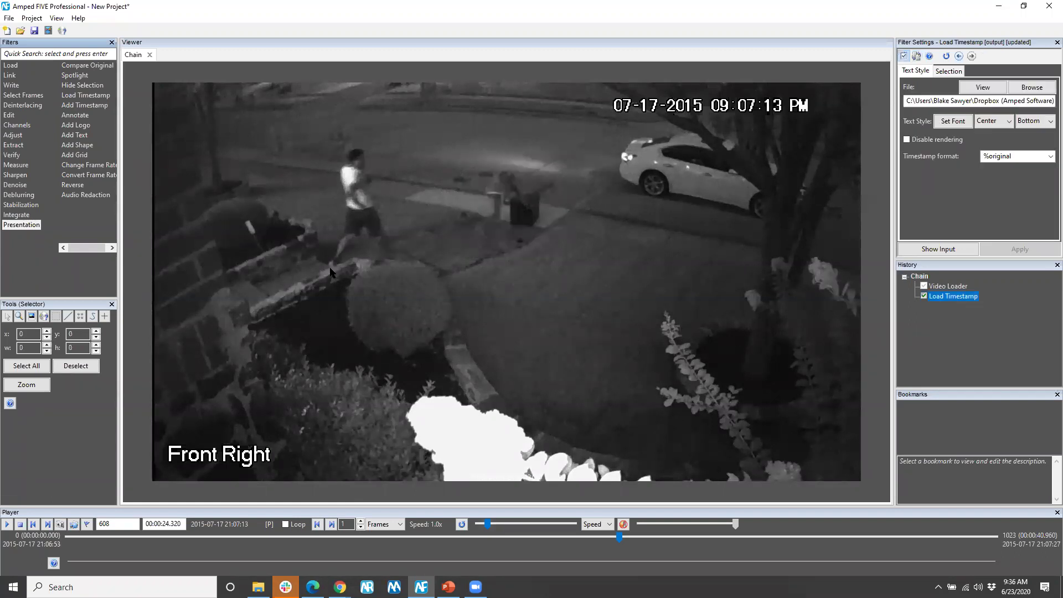
- Try an Add Shape filter with an unfilled ellipse on a static region about 198 by 211 pixels around the bin at the curb
left_click(85, 96)
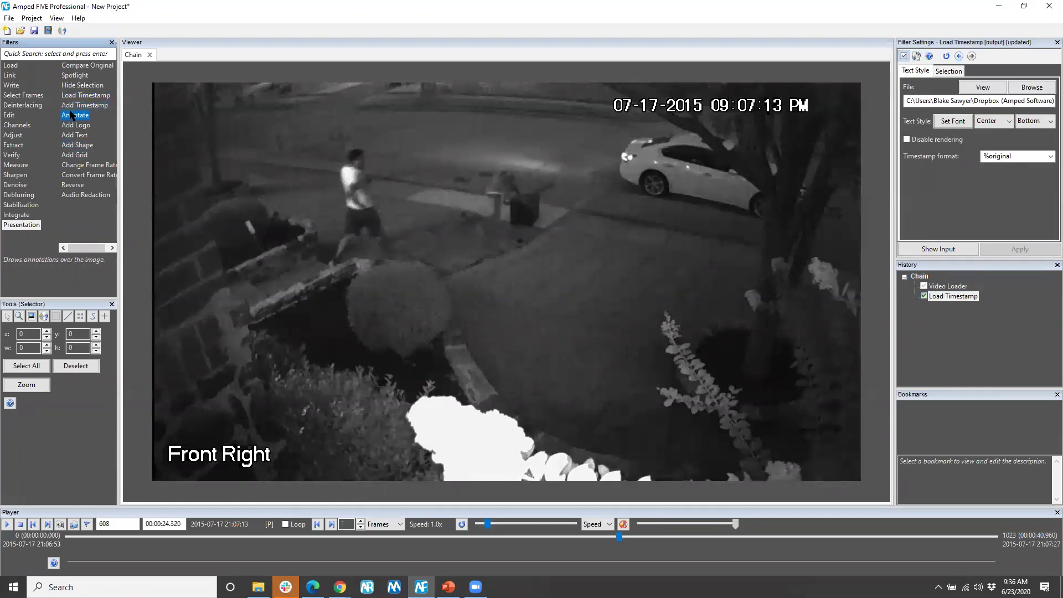
double_click(77, 146)
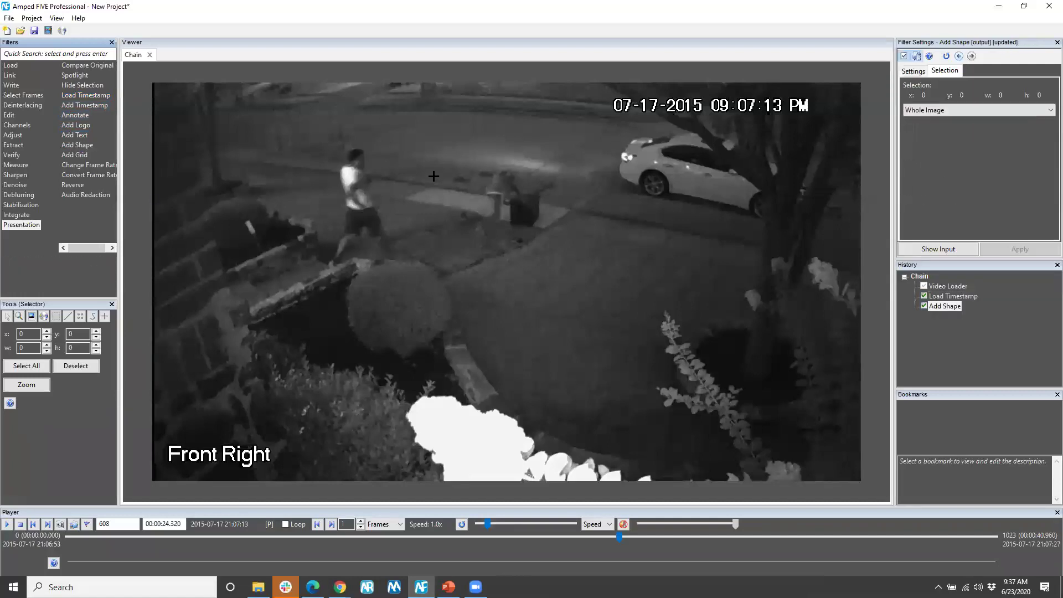
left_click_drag(463, 151, 572, 267)
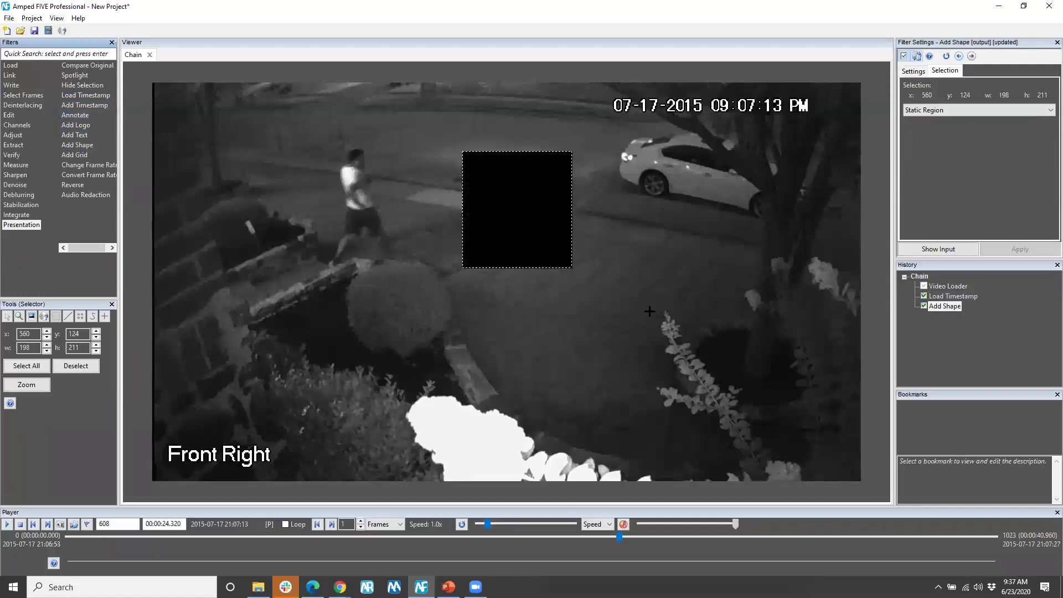
left_click(911, 71)
left_click(995, 92)
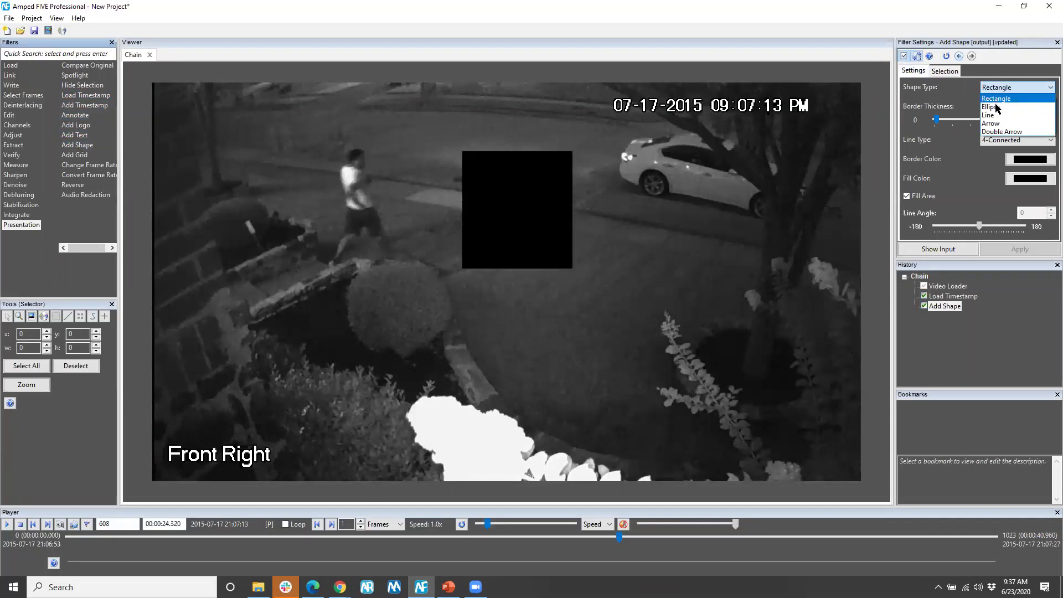
left_click(991, 112)
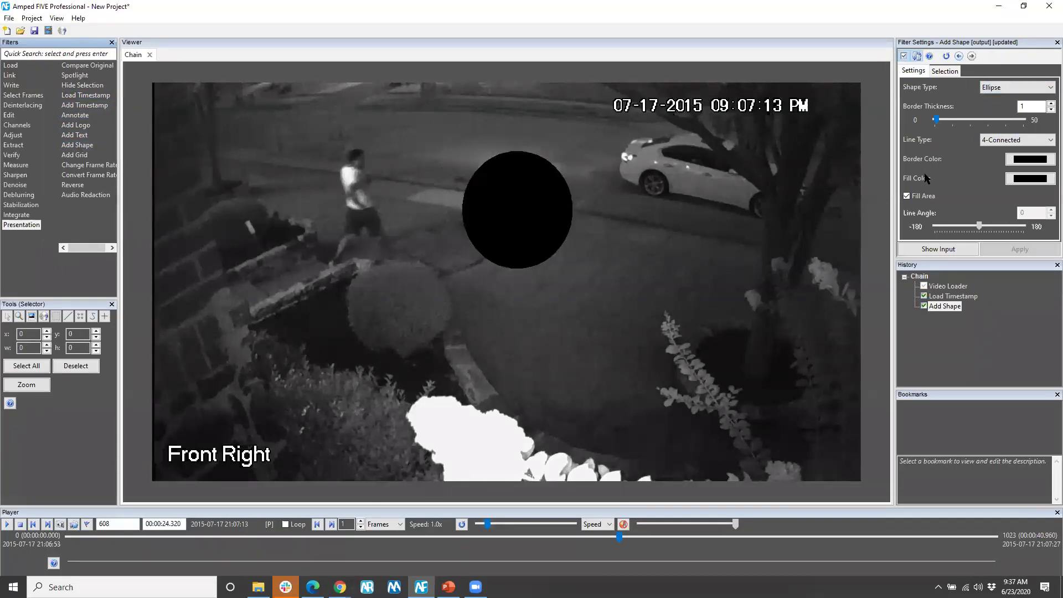
left_click(921, 196)
- Keep the ellipse's line type 4-Connected and set its border colour to yellow
left_click(1017, 139)
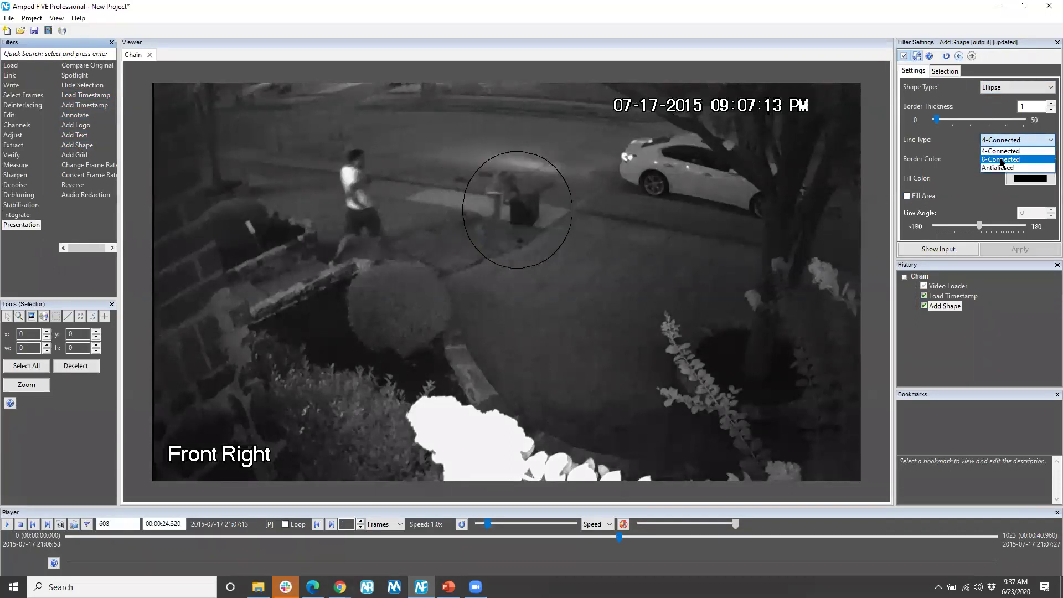
left_click(986, 150)
left_click(1030, 161)
left_click(32, 72)
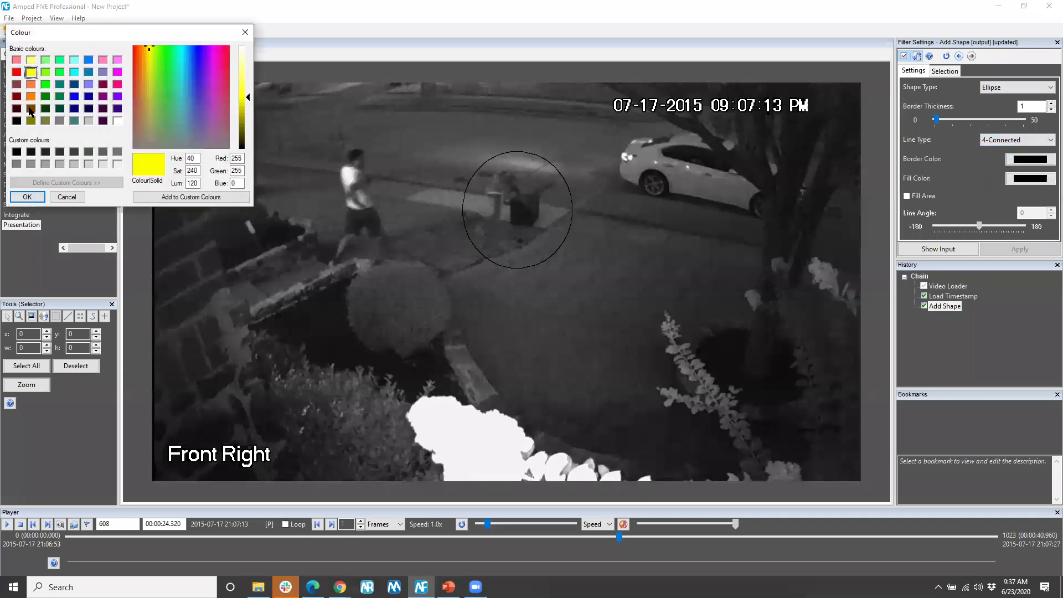
left_click(27, 197)
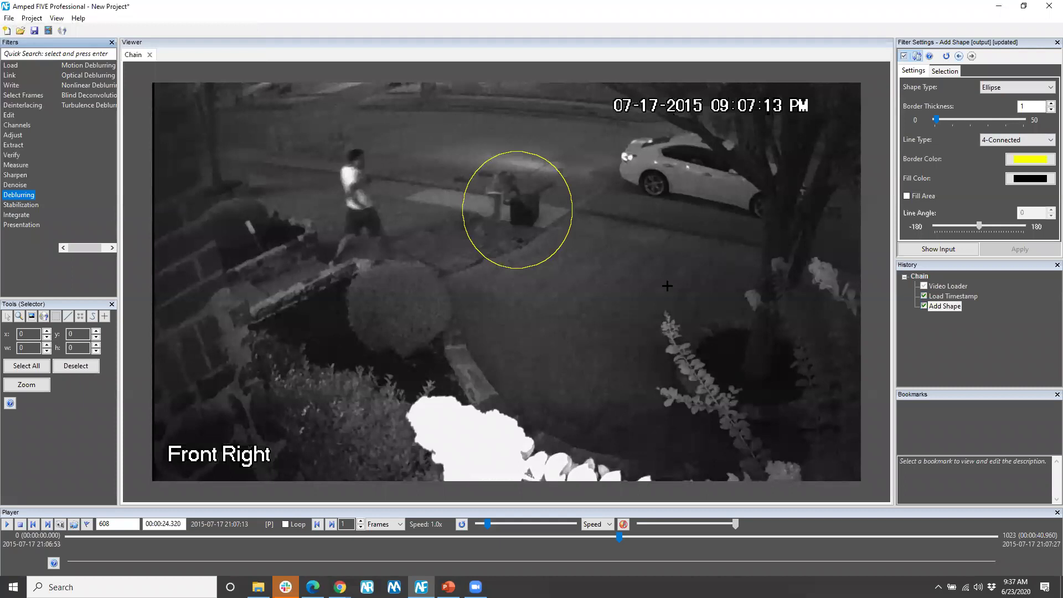
- Check the region's static, dynamic and manual tracking options, and delete the Add Shape filter from the chain
left_click(945, 71)
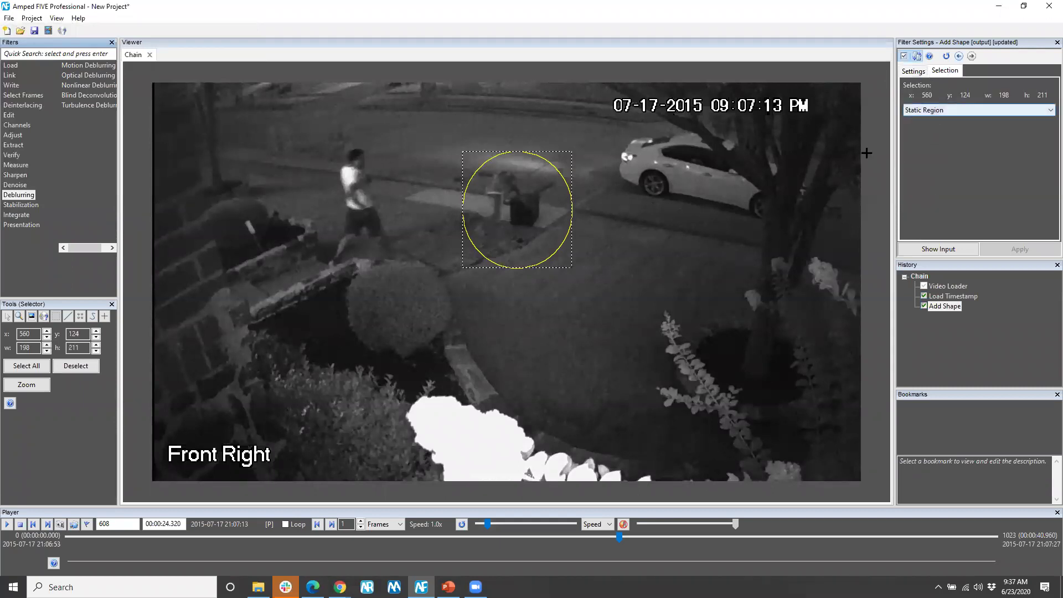
left_click(953, 110)
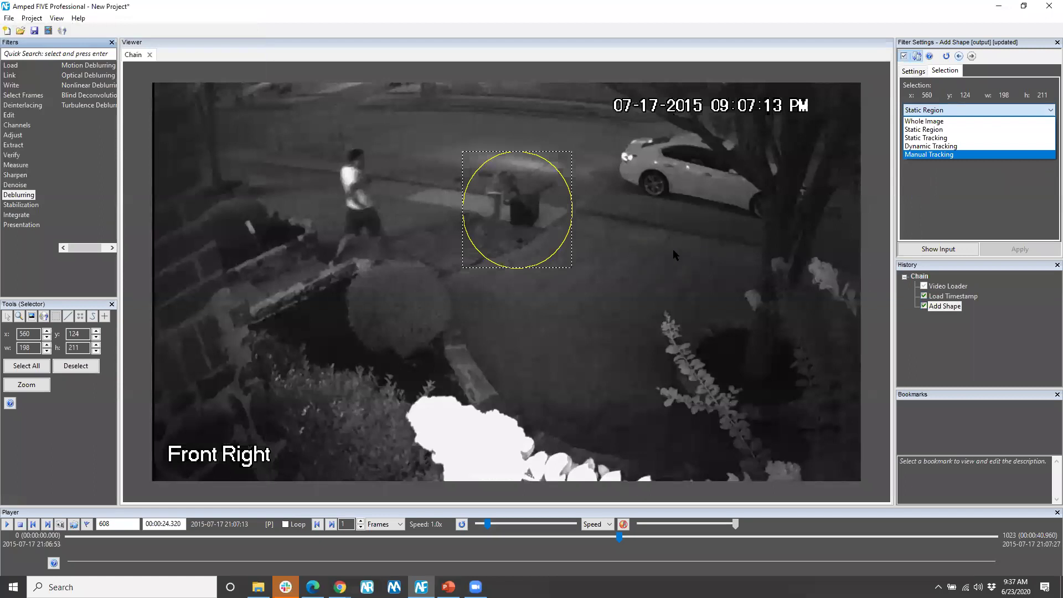
left_click(945, 314)
right_click(945, 314)
left_click(992, 384)
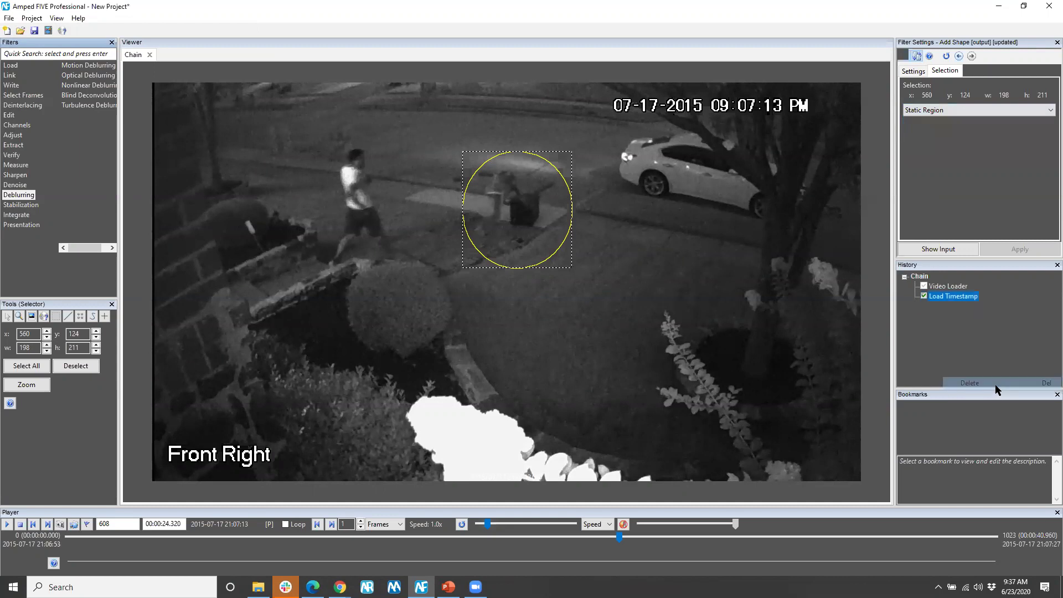
- Add an Annotate filter and magnify the bin area at zoom 2 in a rectangle on the lawn, with a two-line border pointing to it
left_click(17, 224)
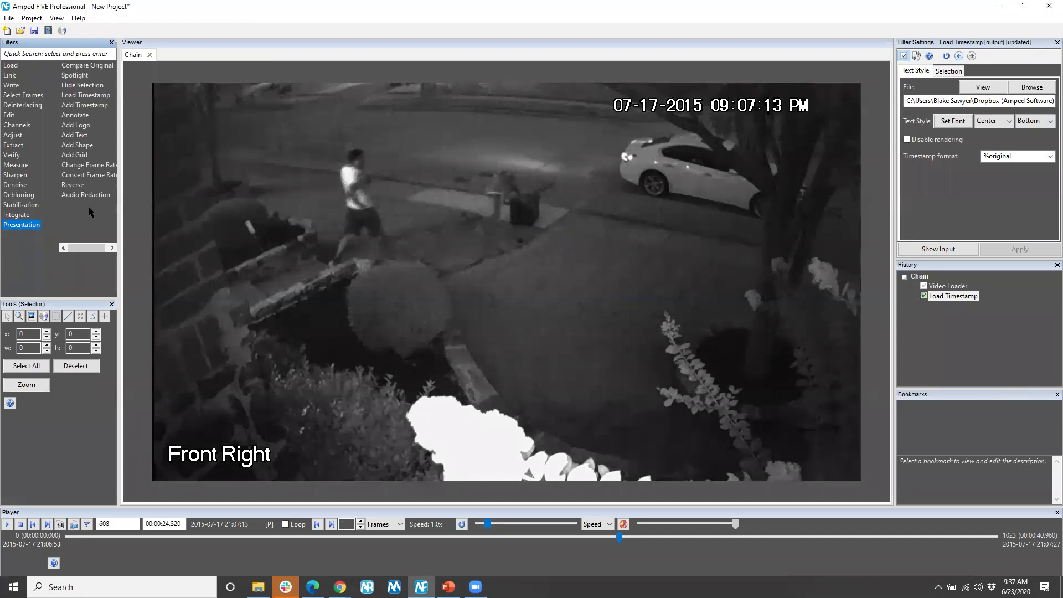
left_click(77, 116)
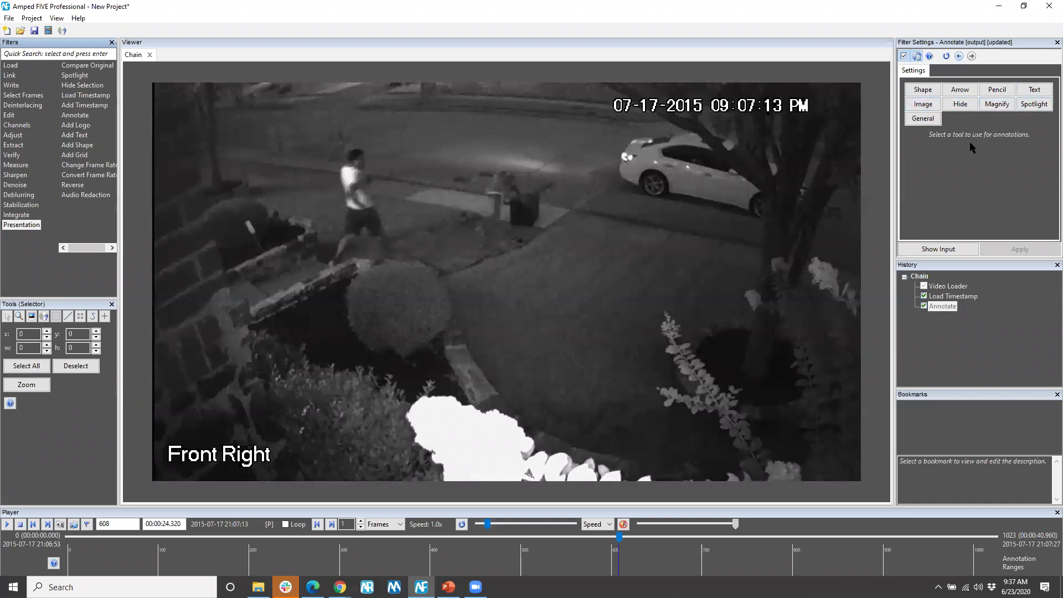
left_click(999, 105)
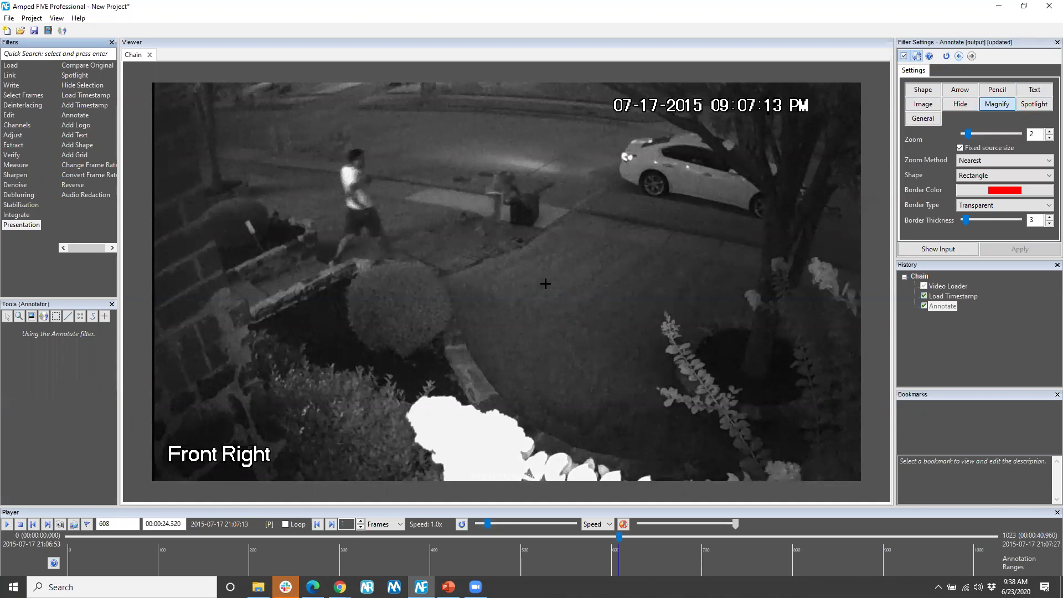
mouse_move(545, 283)
left_mouse_down()
mouse_move(715, 413)
mouse_move(792, 448)
left_mouse_up()
left_click_drag(669, 367, 509, 201)
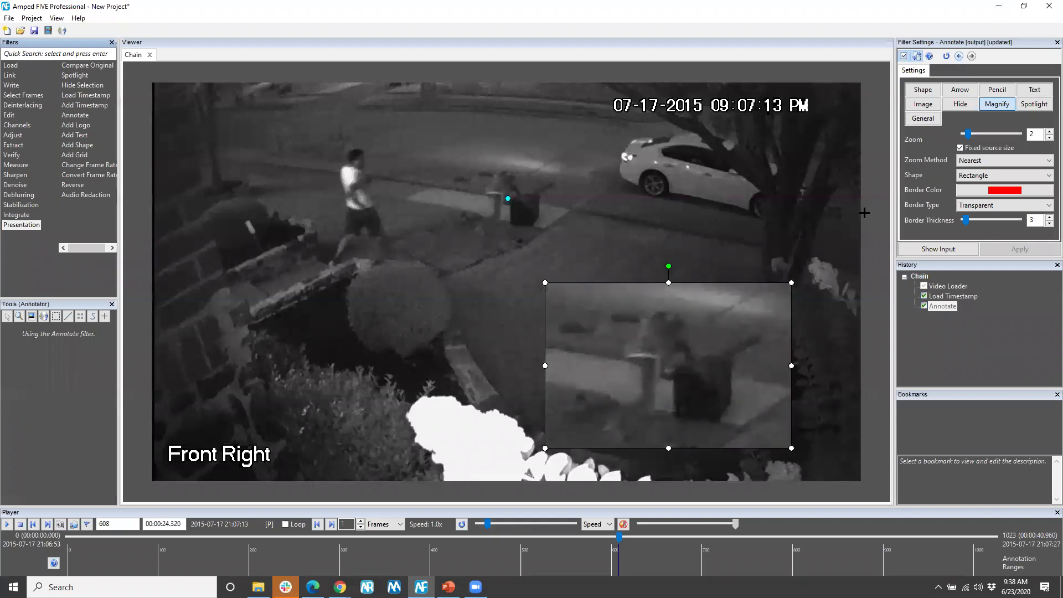
left_click(977, 206)
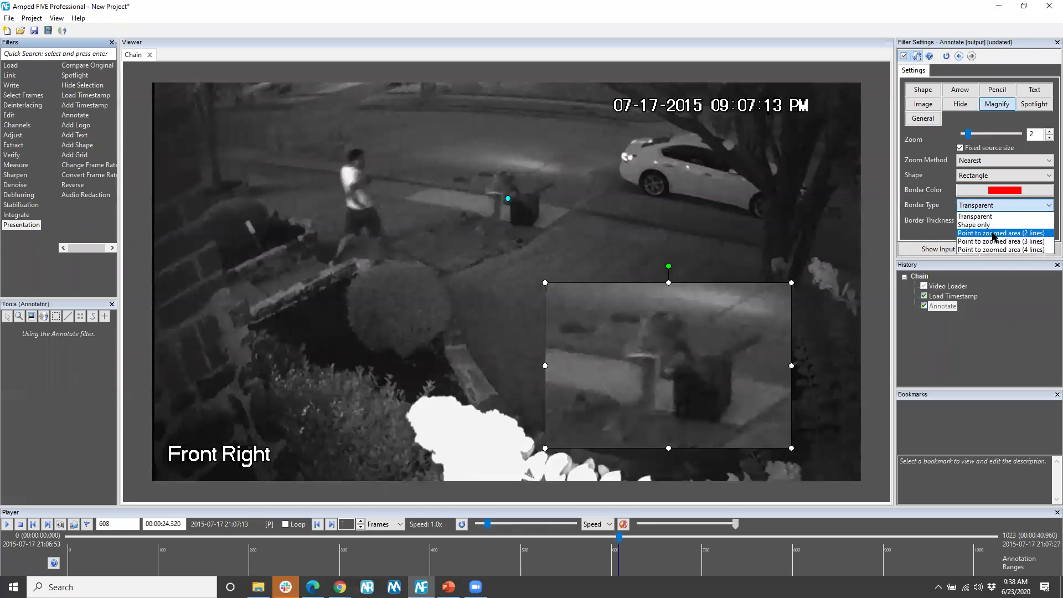
left_click(995, 233)
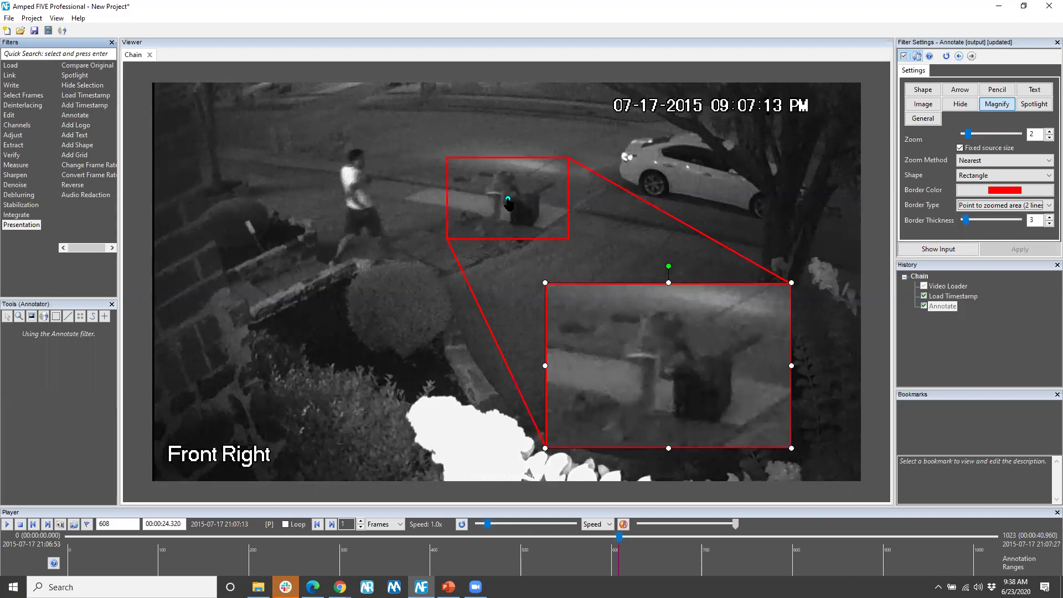
- Track the magnified source area on the men to the white car, through frames 664 and 960, and finish the magnifier
left_click_drag(508, 200, 598, 161)
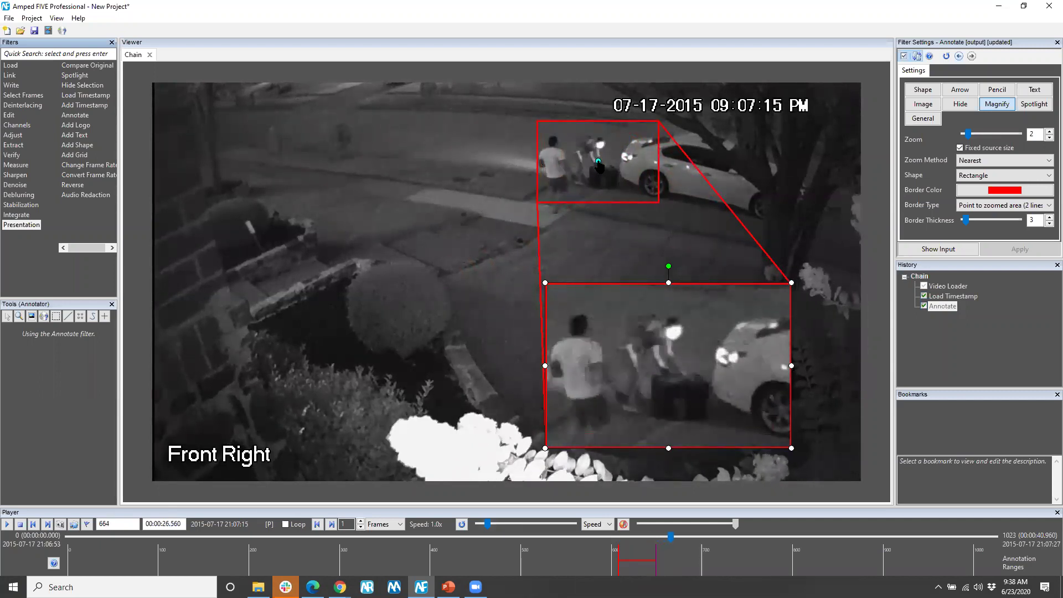
left_click_drag(599, 161, 622, 152)
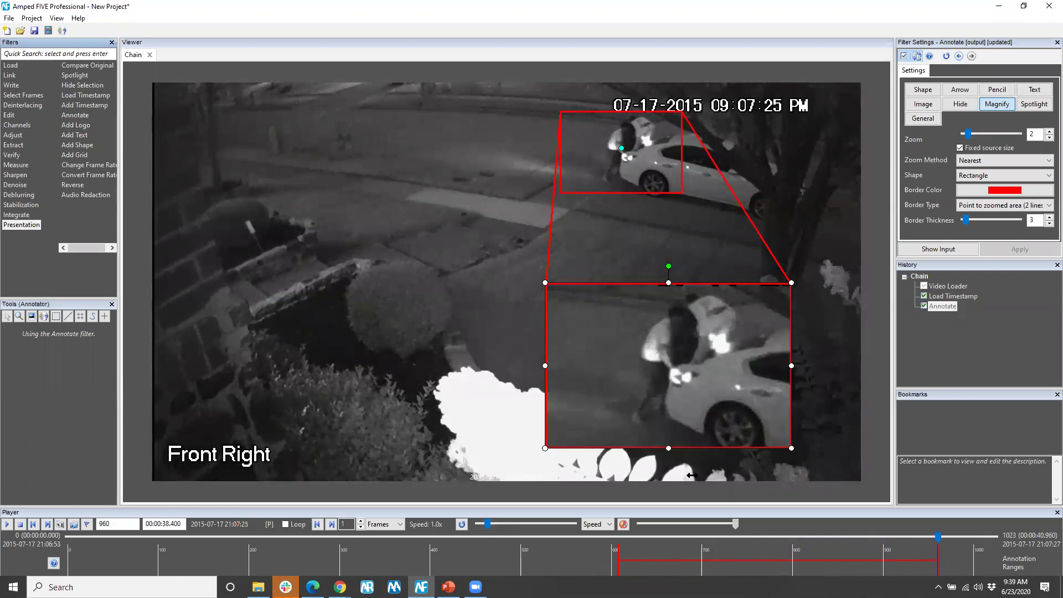
left_click(997, 105)
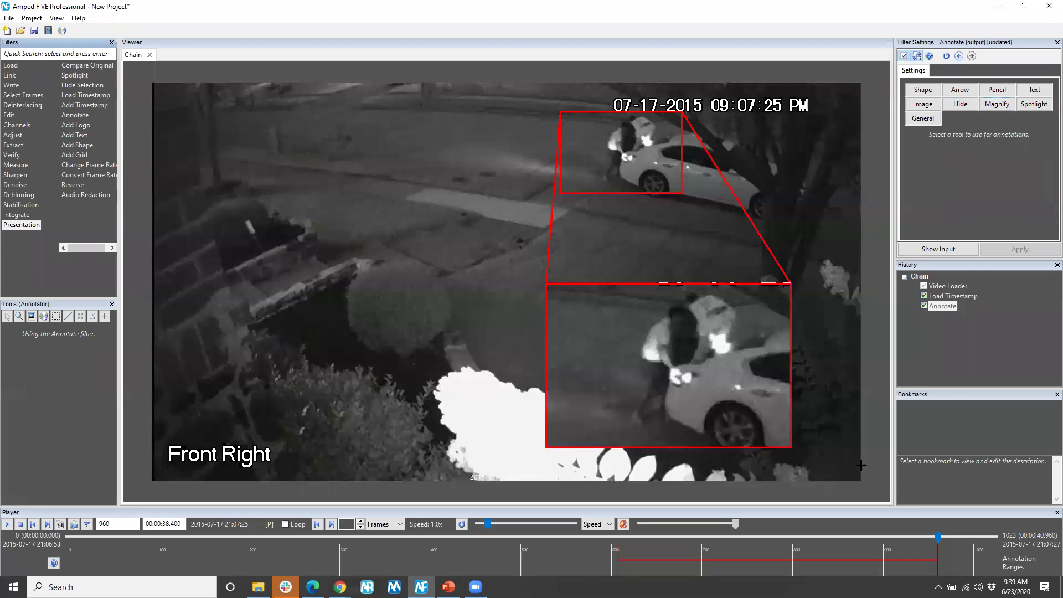
- Play the clip from frame 601 to review how the magnifier follows the men, and pause at frame 816
left_click_drag(932, 542, 613, 552)
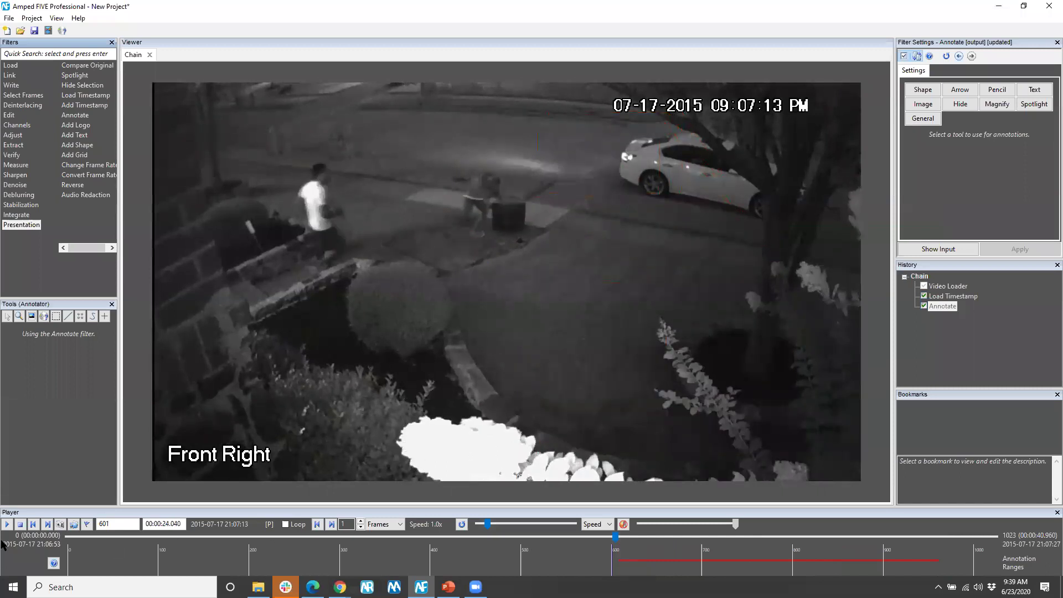
left_click(7, 525)
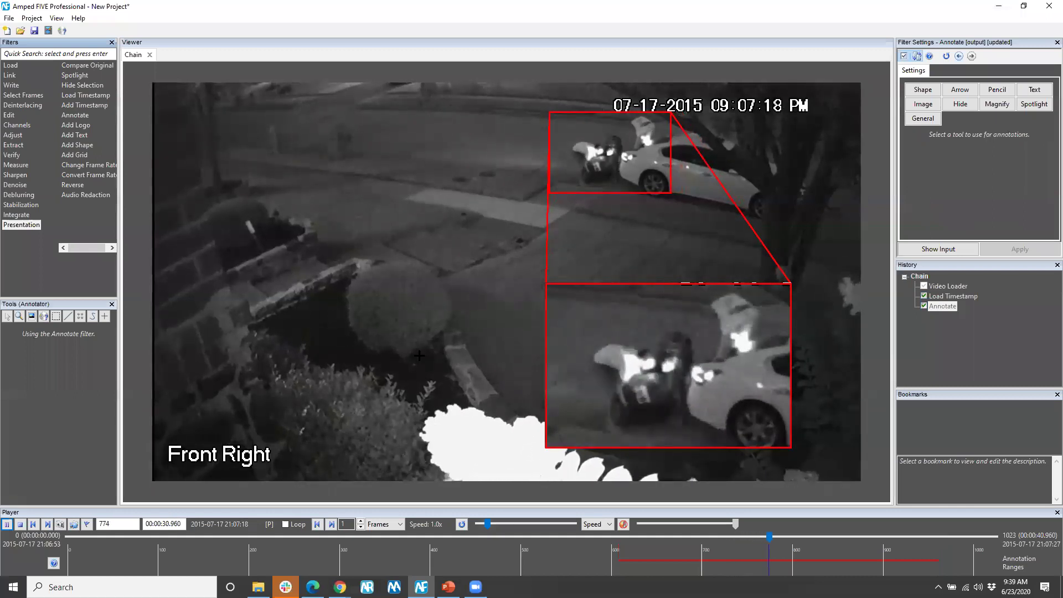
left_click(9, 525)
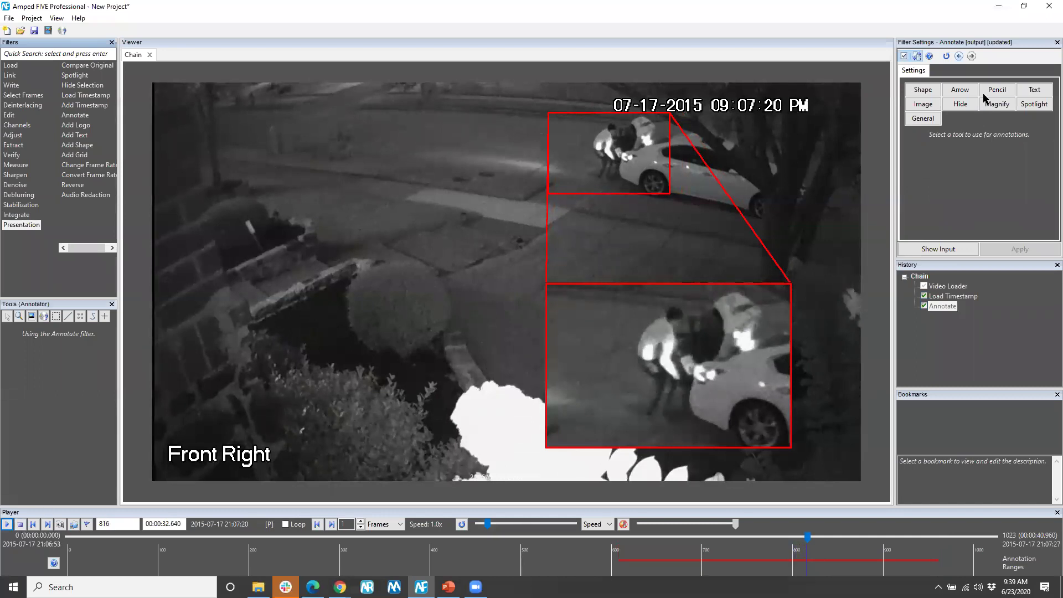
- At frame 560, draw a yellow arrow annotation pointing at the man carrying the item beside the front wall
left_click(960, 92)
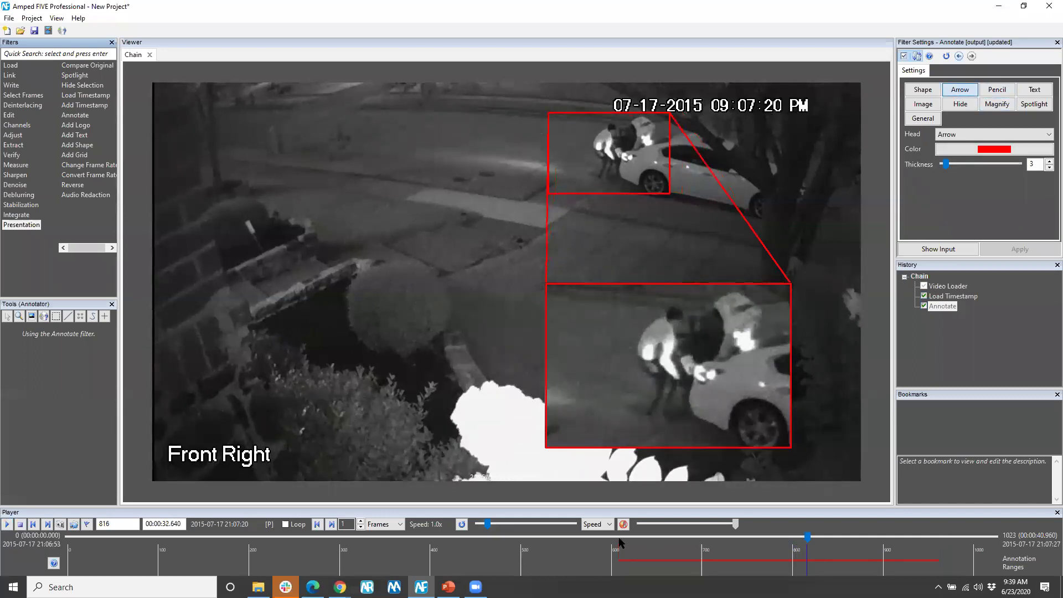
mouse_move(806, 536)
left_mouse_down()
mouse_move(563, 540)
mouse_move(575, 544)
left_mouse_up()
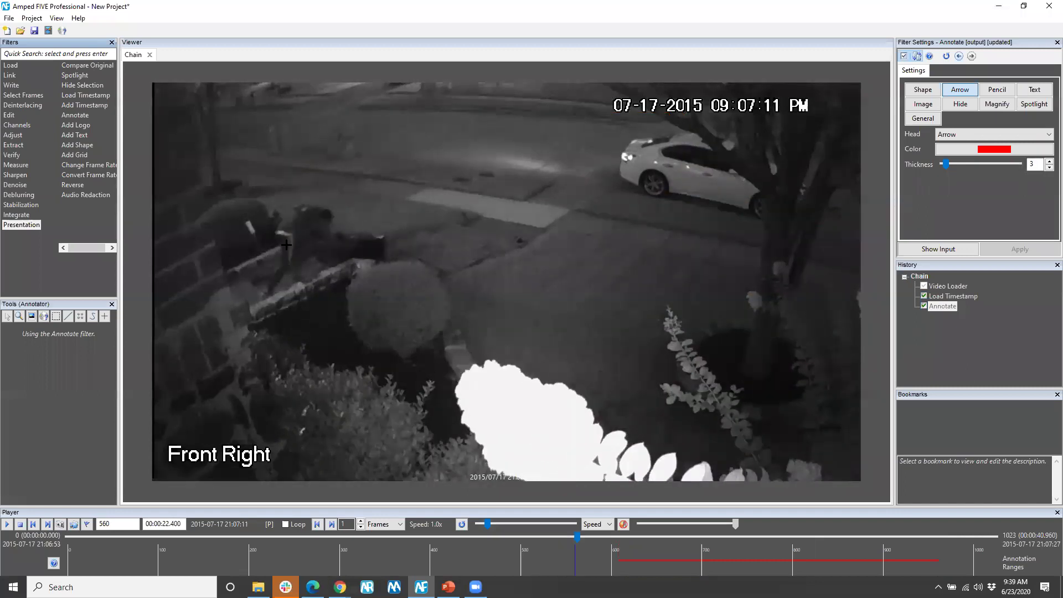
left_click(979, 149)
left_click(31, 72)
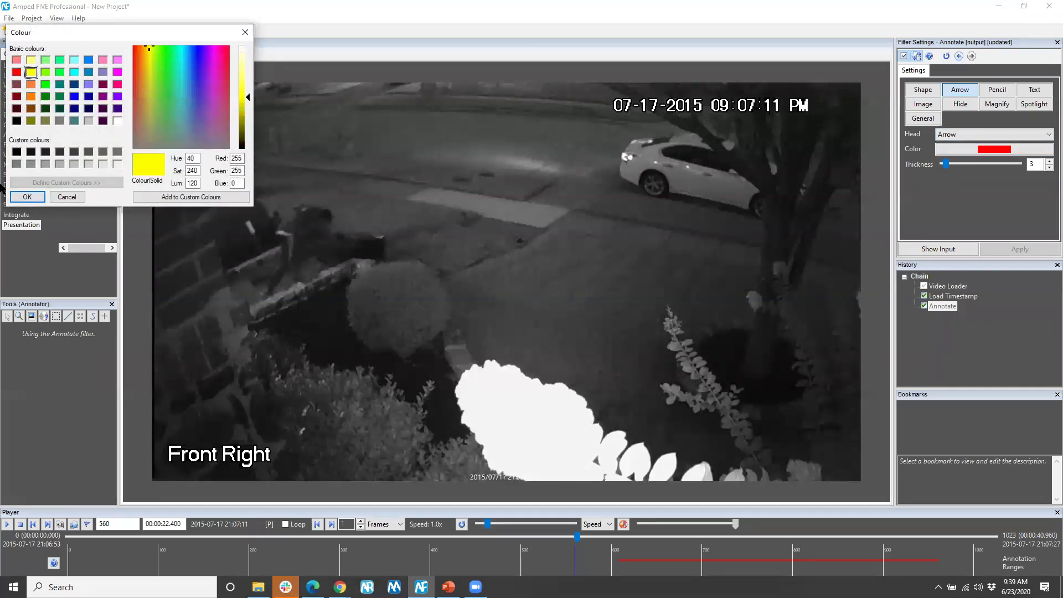
left_click(27, 197)
left_click_drag(226, 195, 286, 240)
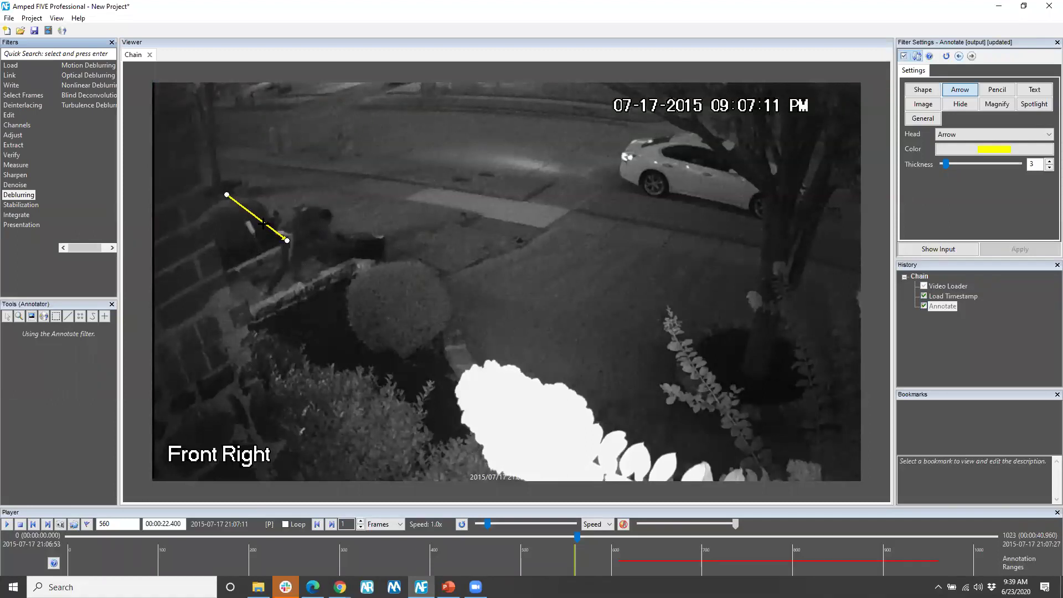
- Track the arrow along with the walking man through frame 580 and finish the annotation
scroll(240, 208, "up", 2)
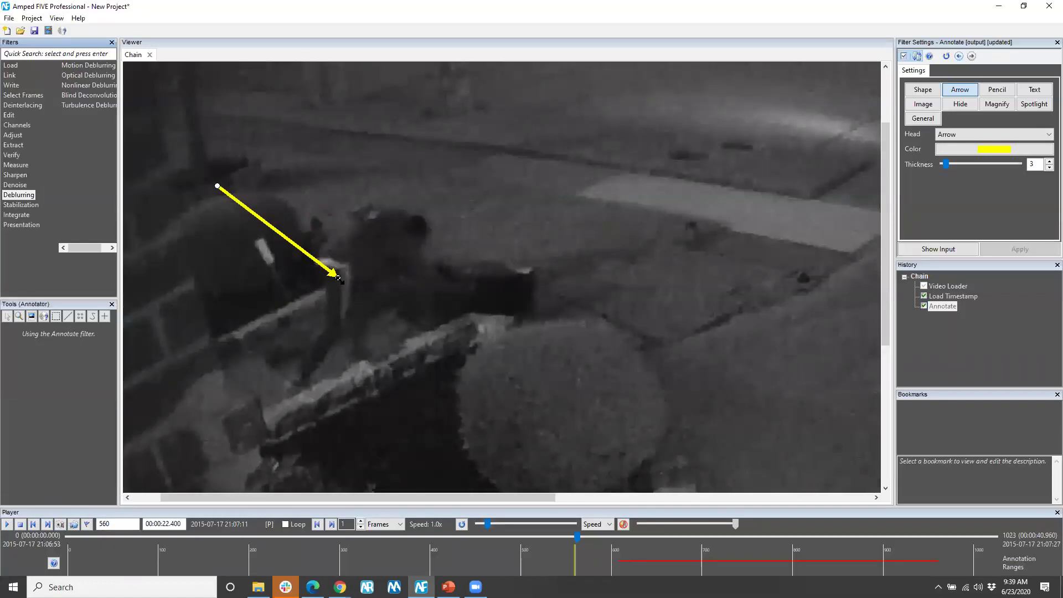
left_click_drag(342, 274, 529, 238)
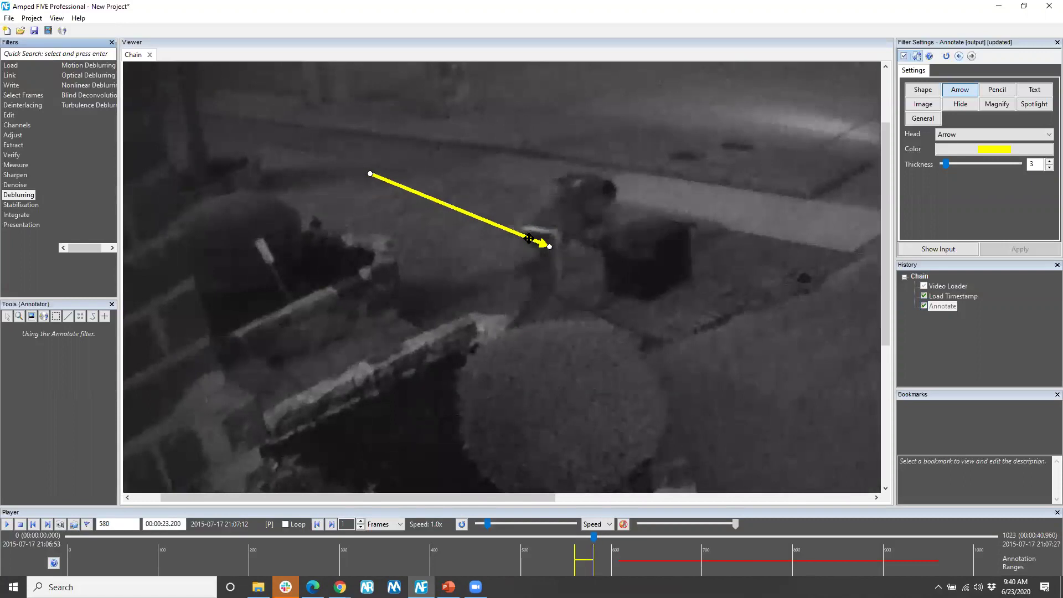
left_click(960, 90)
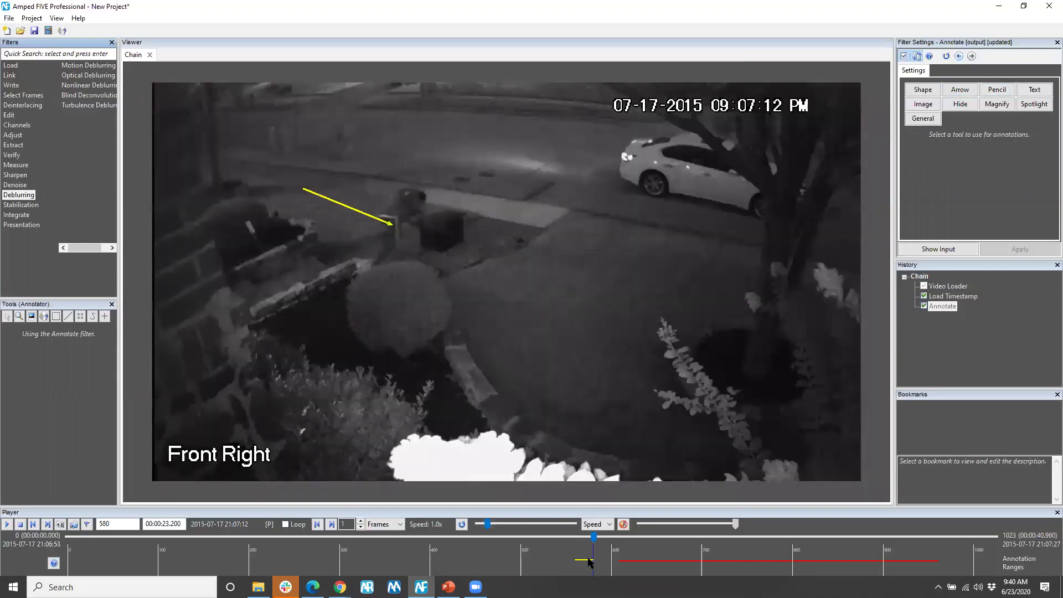
- Play the clip from before the arrow's start to review both annotations, and pause at frame 894
left_click_drag(585, 543, 552, 542)
left_click(7, 524)
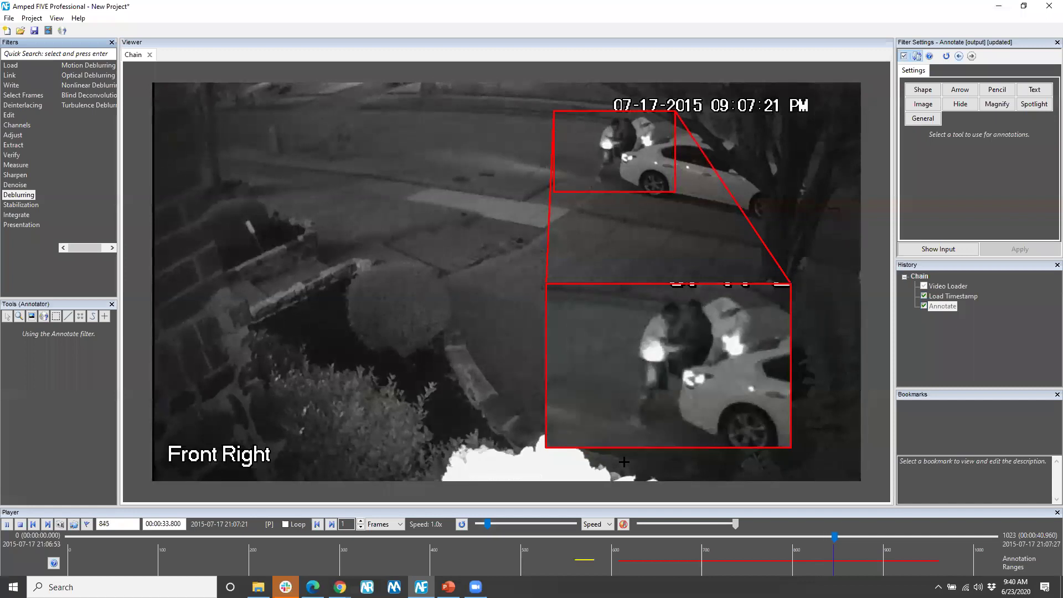
left_click(703, 426)
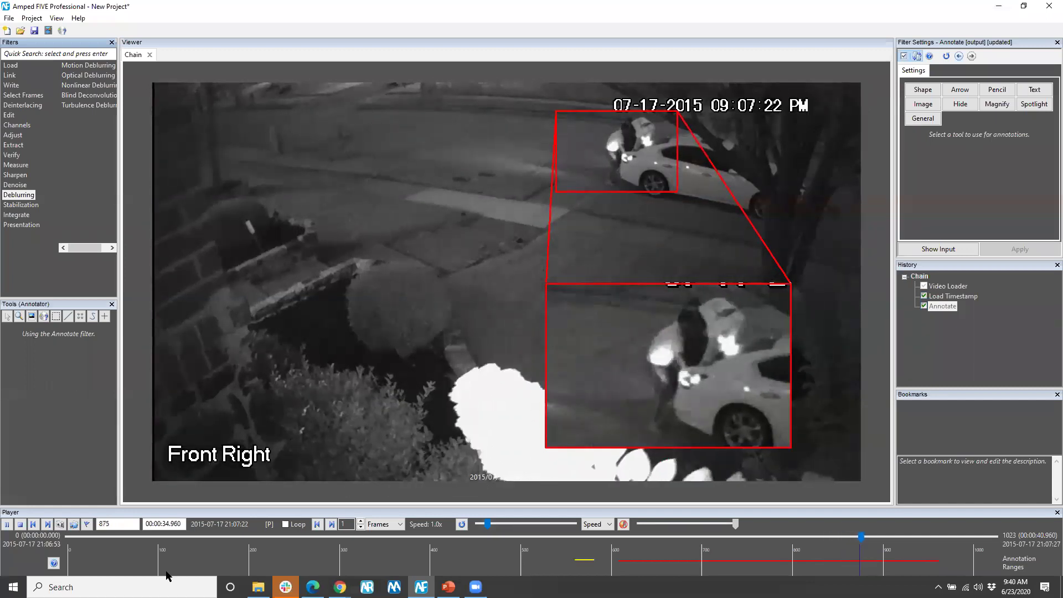
left_click(6, 524)
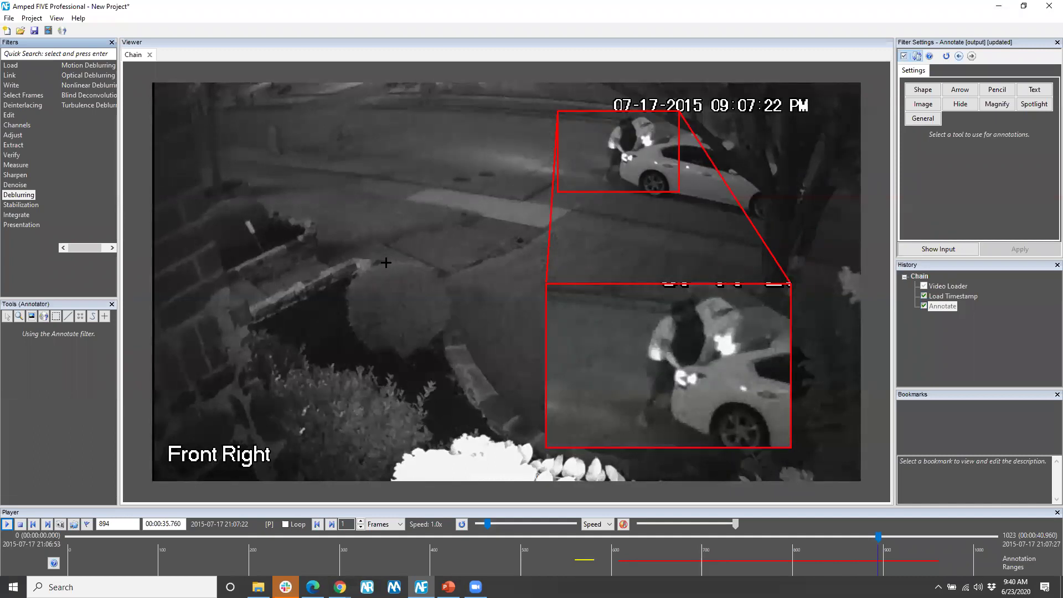
left_click(560, 266)
- Try to export the annotated clip with Video Writer as mkv - H264 at frame rate 25 and Default quality, and cancel the rendering
left_click(11, 84)
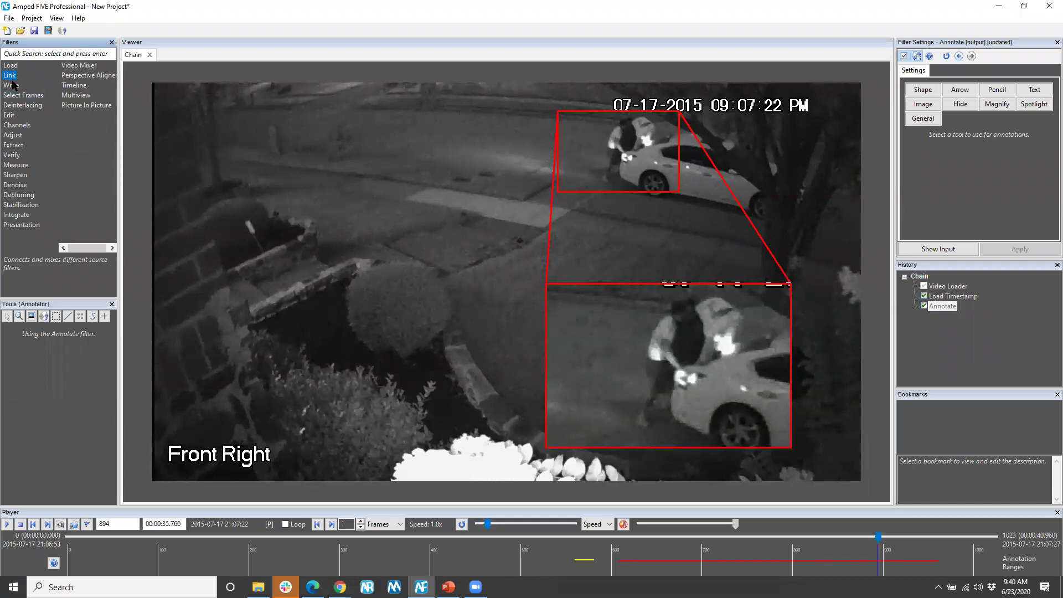
left_click(83, 75)
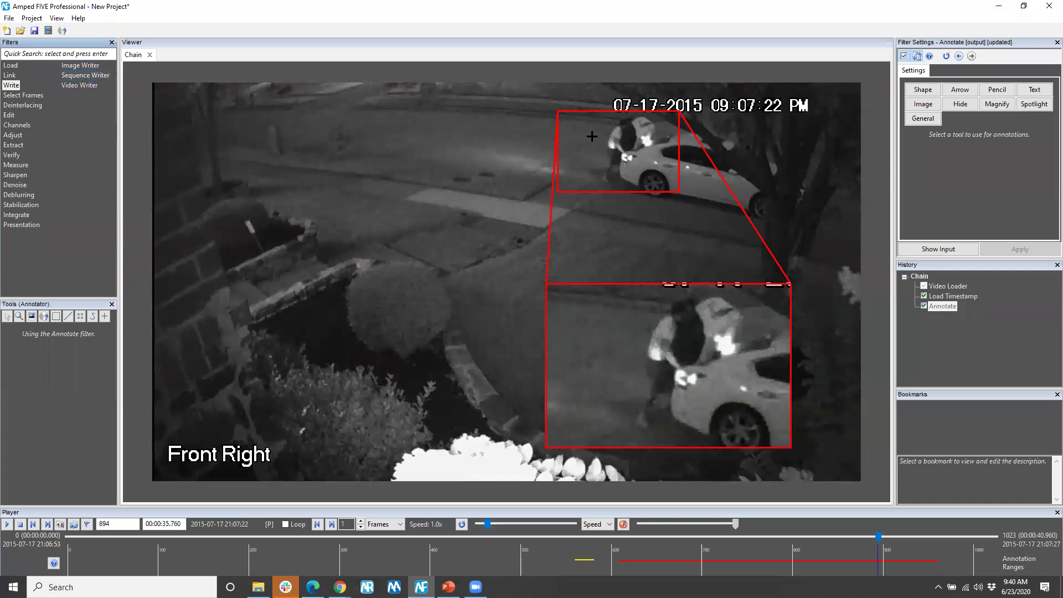
left_click(975, 354)
left_click(10, 85)
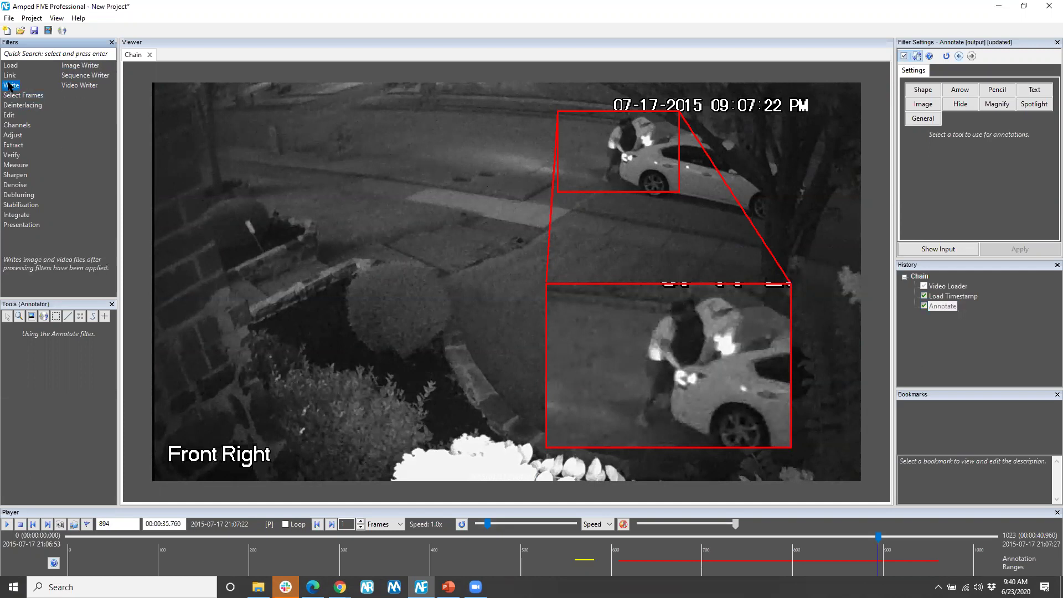
double_click(73, 85)
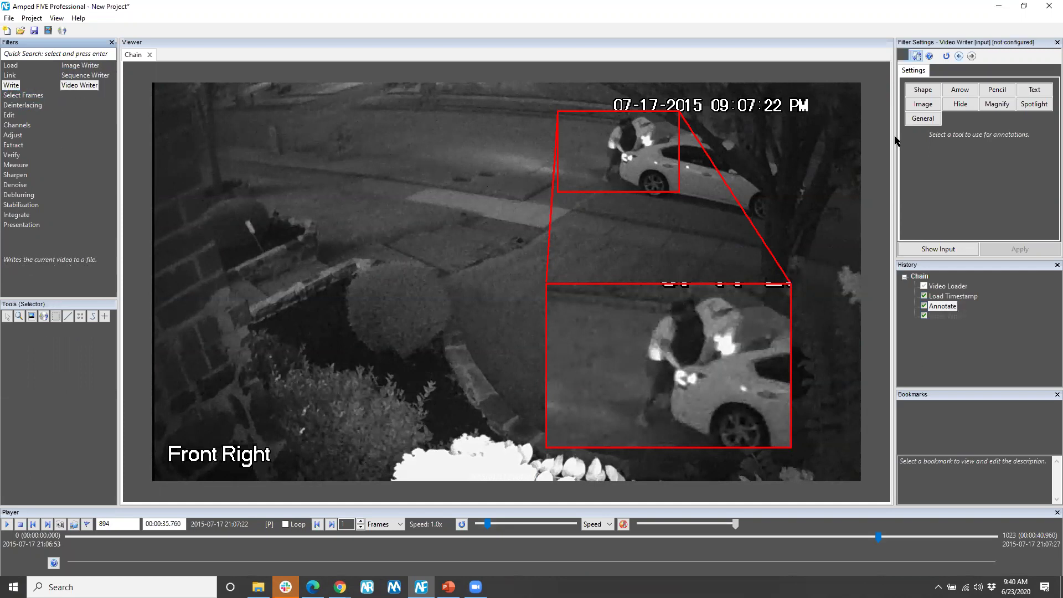
left_click(1015, 253)
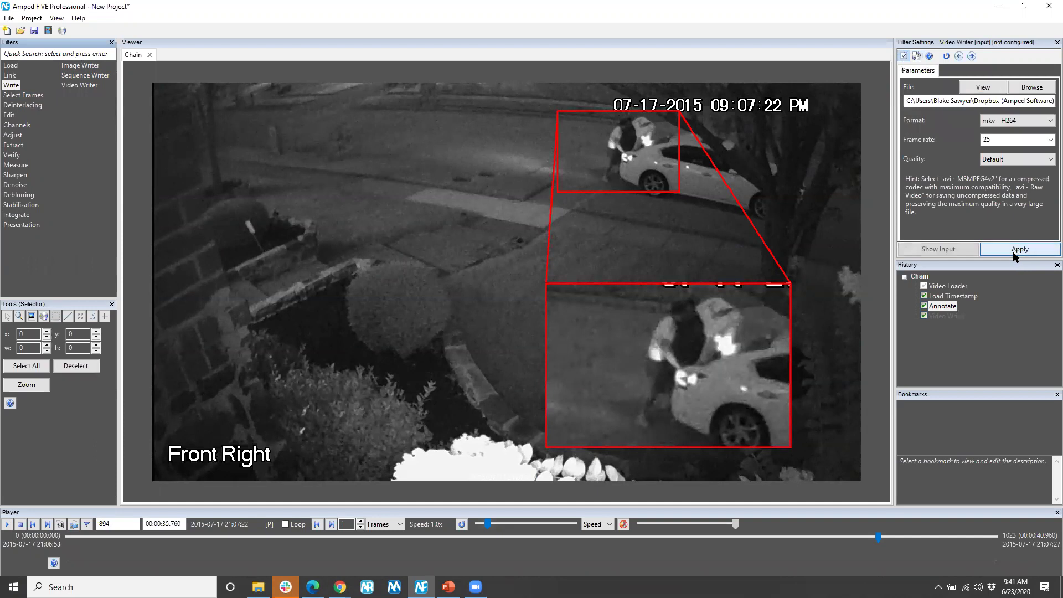
left_click(1005, 249)
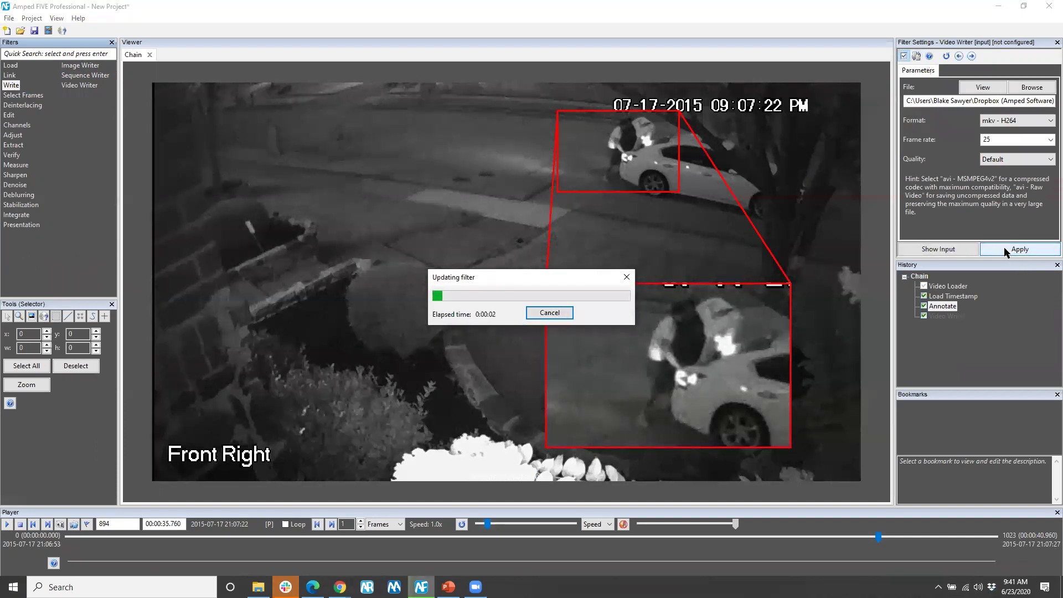
left_click(557, 314)
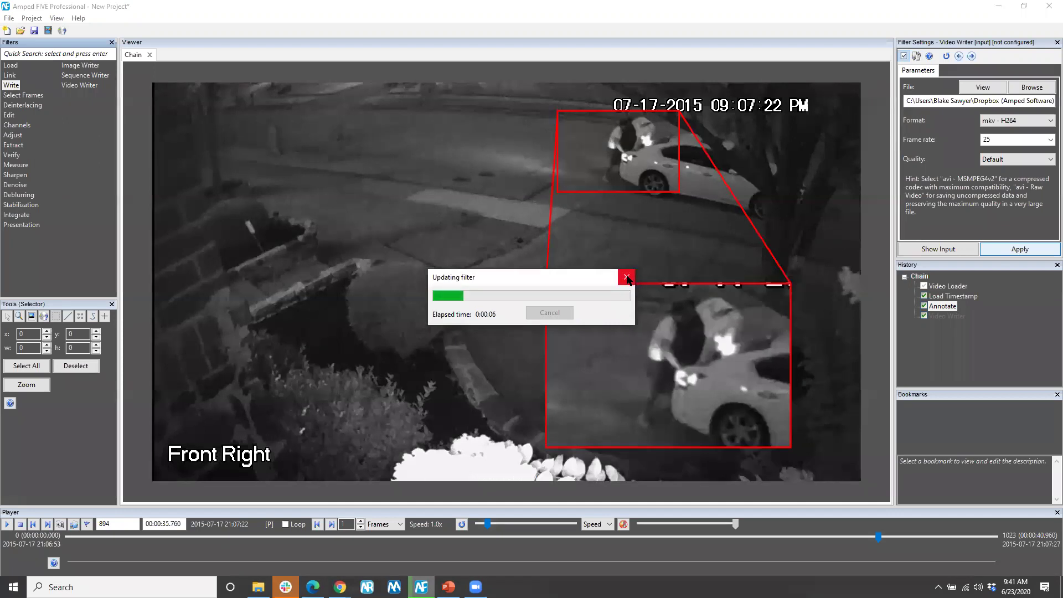
left_click(627, 278)
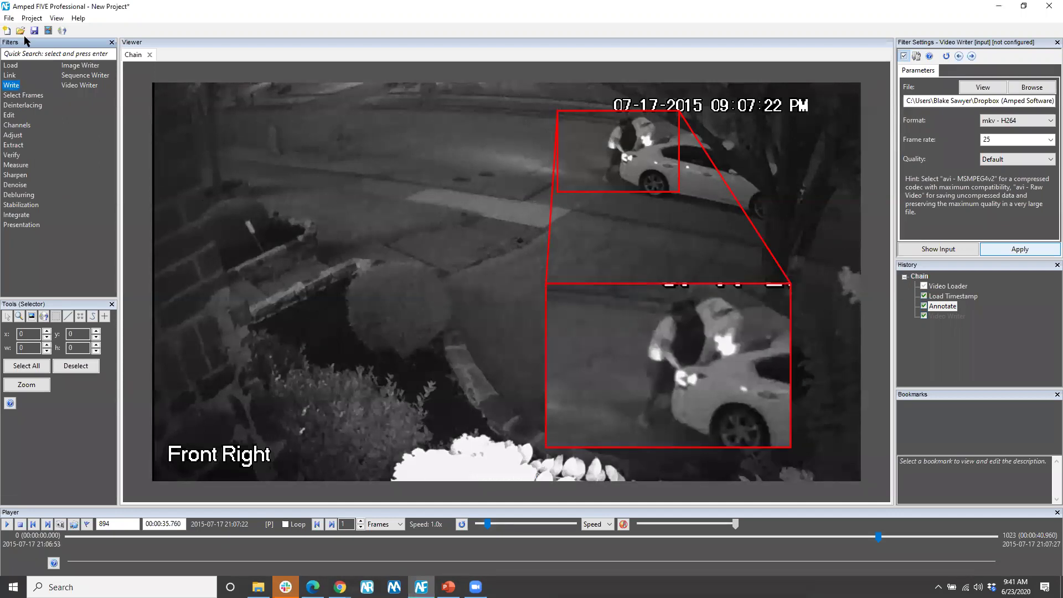
- Start a new project without saving the current one and load 08 - audio.mp4 from the Samples folder
left_click(8, 31)
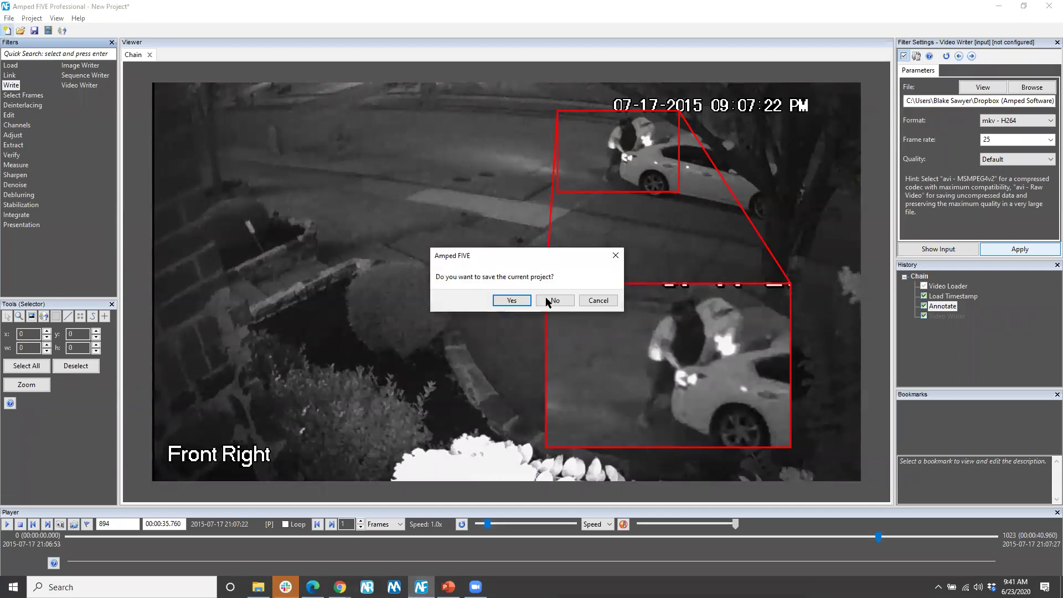
left_click(556, 302)
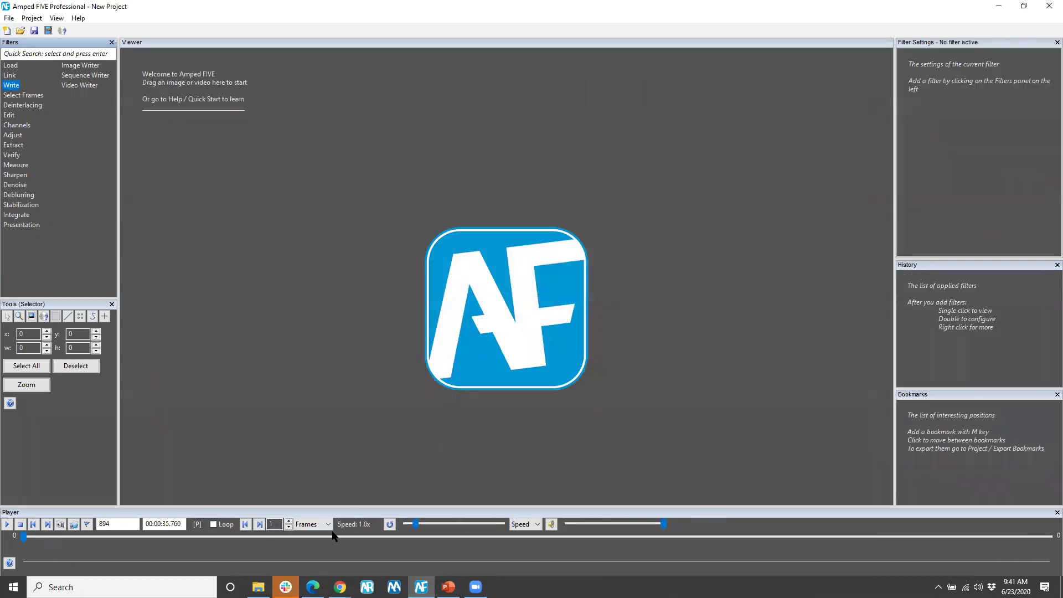
left_click(258, 587)
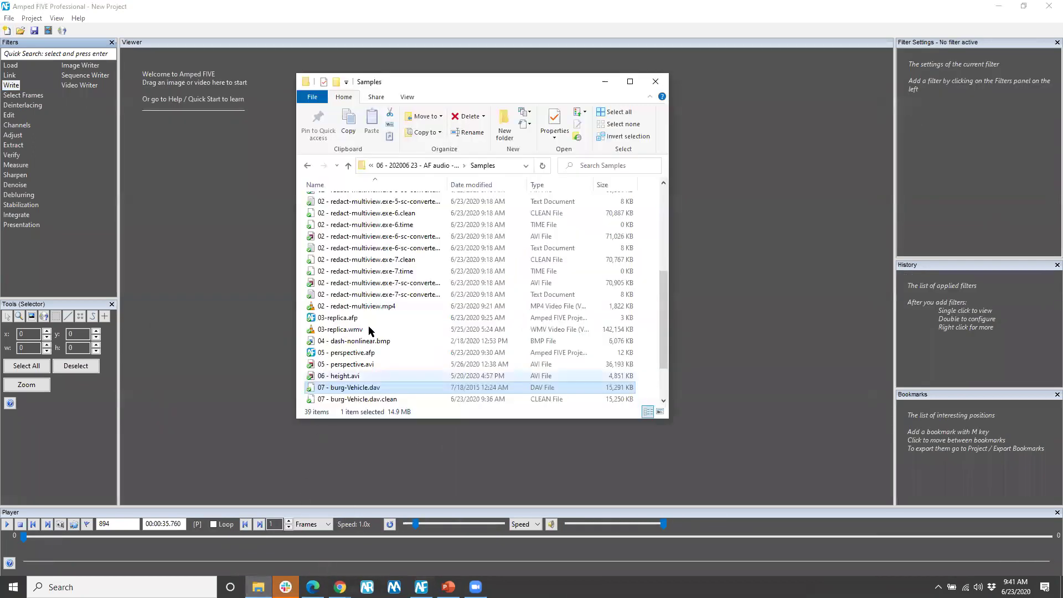
scroll(369, 331, "down", 2)
left_click_drag(351, 399, 188, 333)
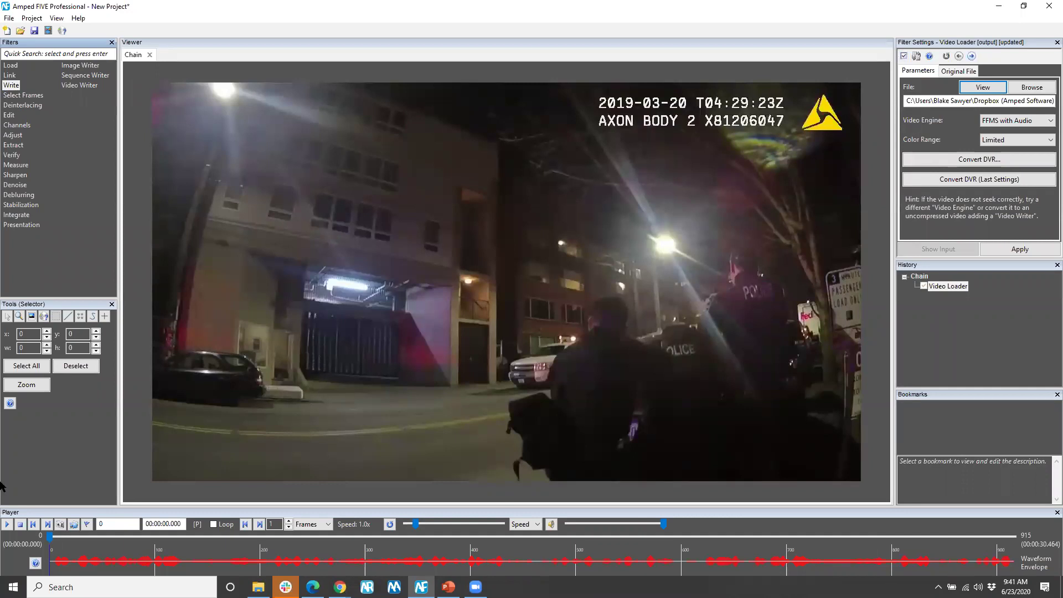
- Scrub ahead to about frame 320, return to frame 0, and play the clip to listen to its audio, pausing at frame 732
left_click(7, 524)
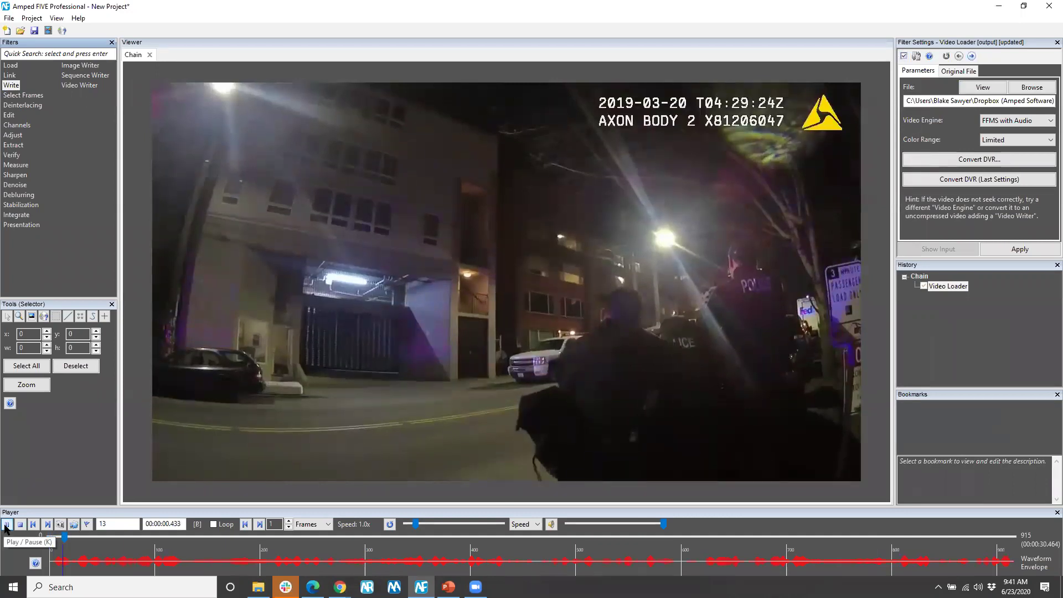
left_click(6, 524)
left_click_drag(66, 535, 370, 536)
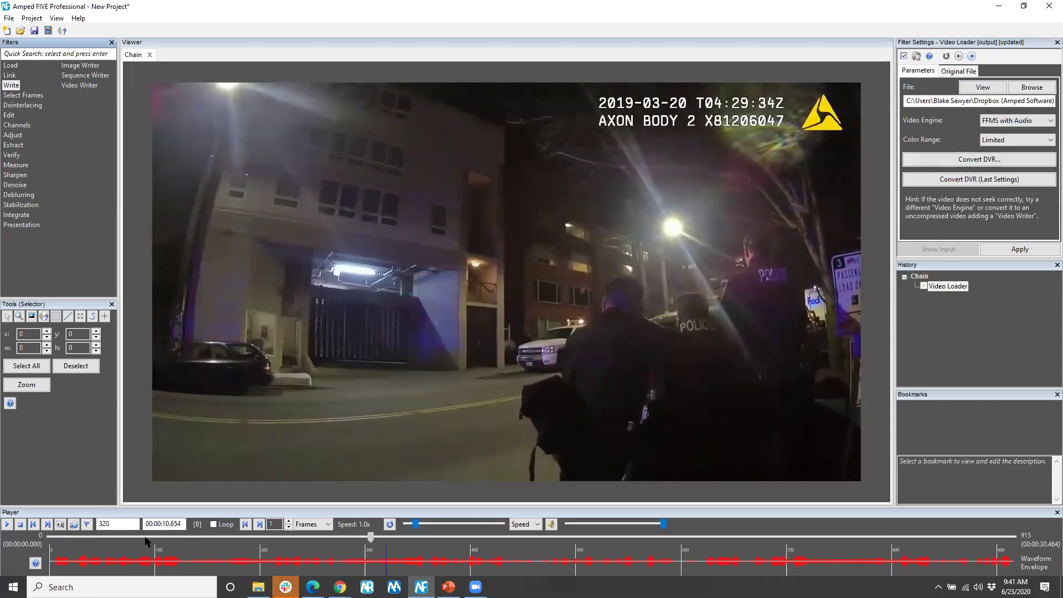
left_click_drag(145, 542, 21, 543)
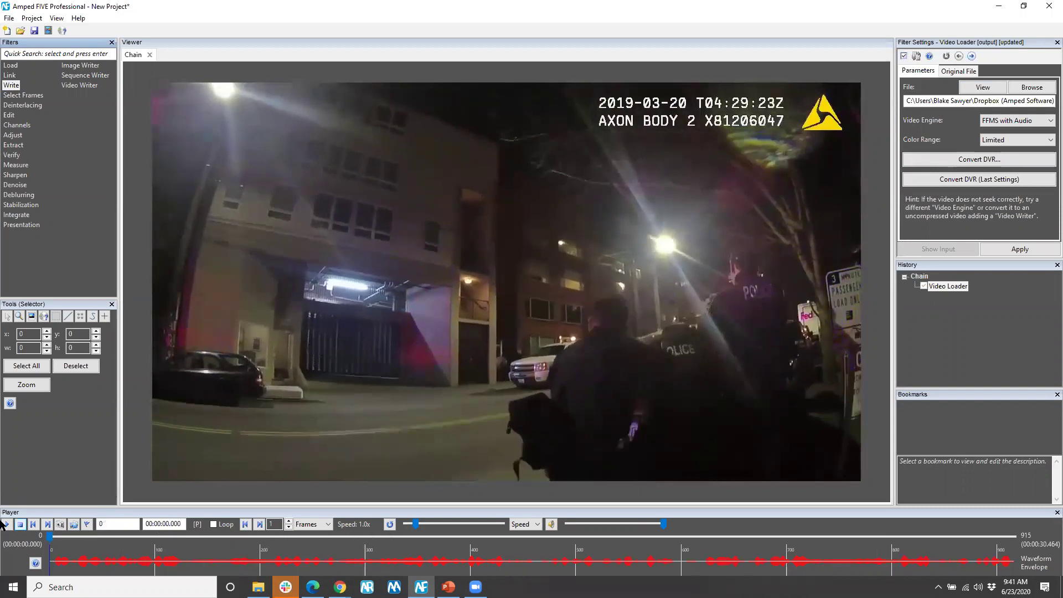
left_click(8, 525)
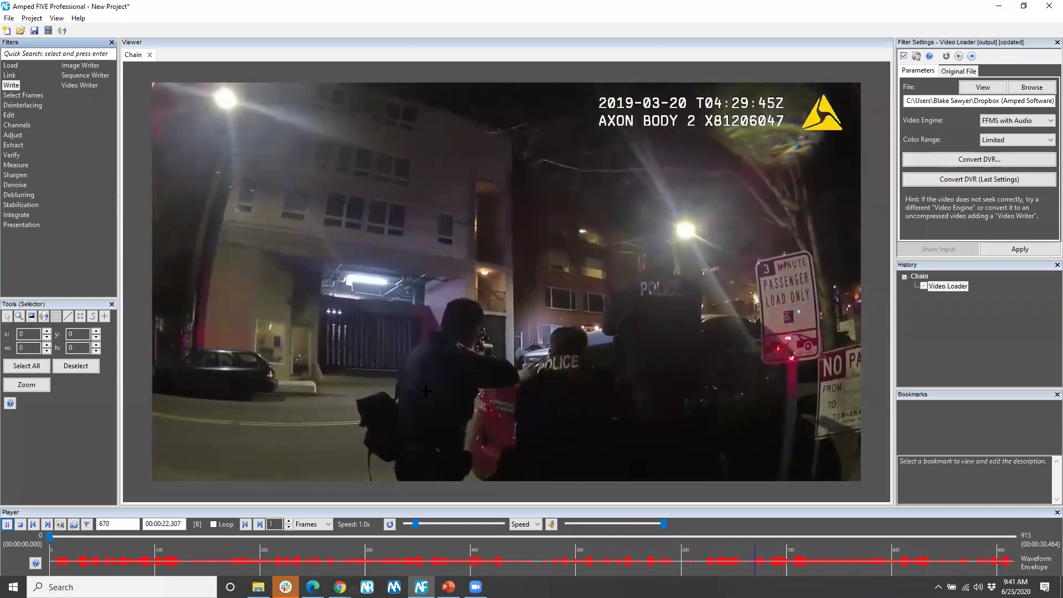
left_click(6, 524)
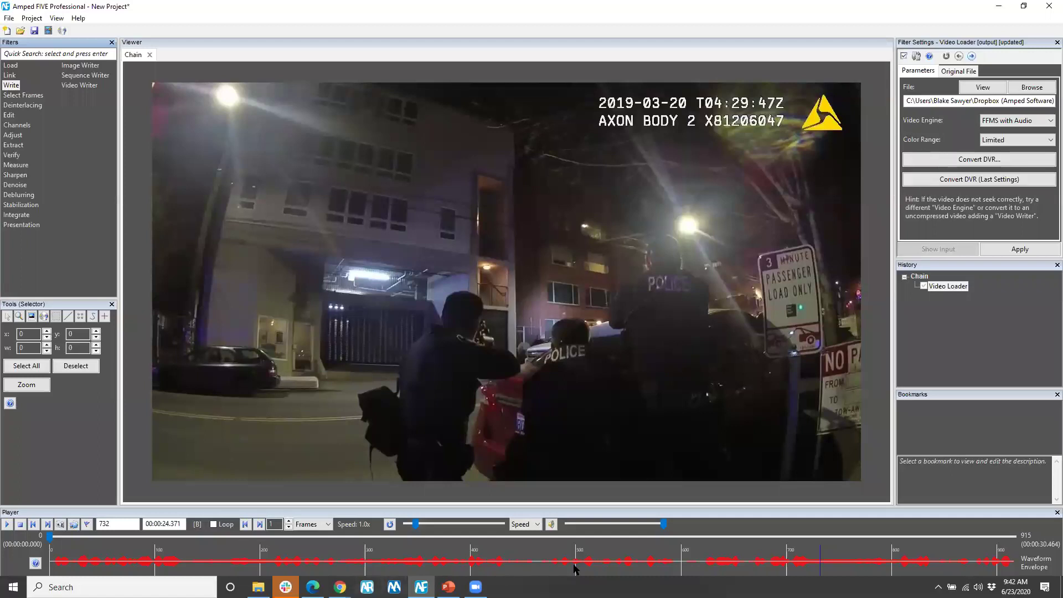
- Seek to frame 503, go back near the clip's start, and play the opening words, pausing at frame 23
left_click(579, 536)
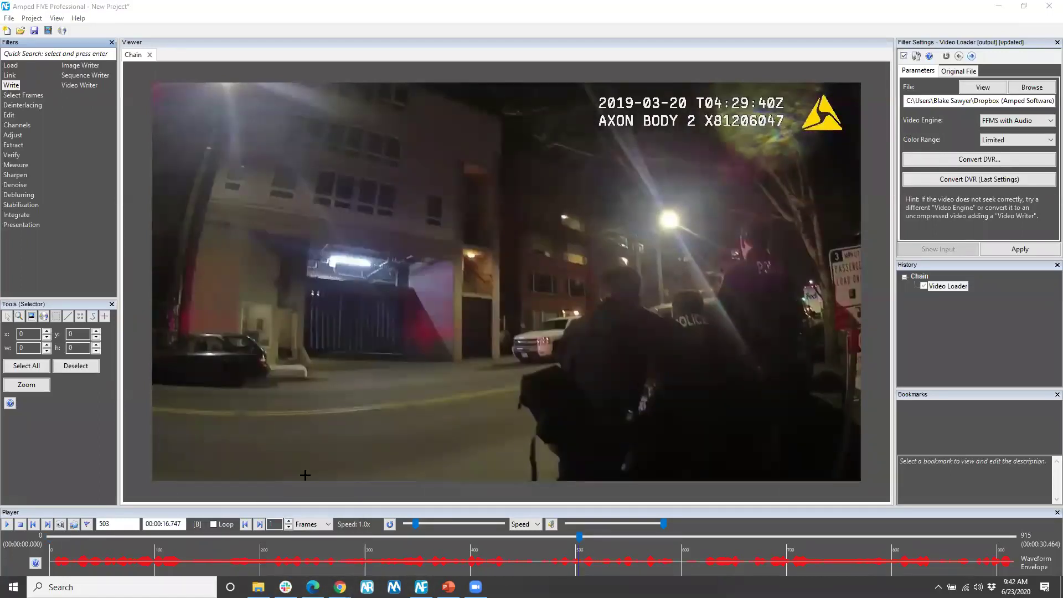
left_click(62, 536)
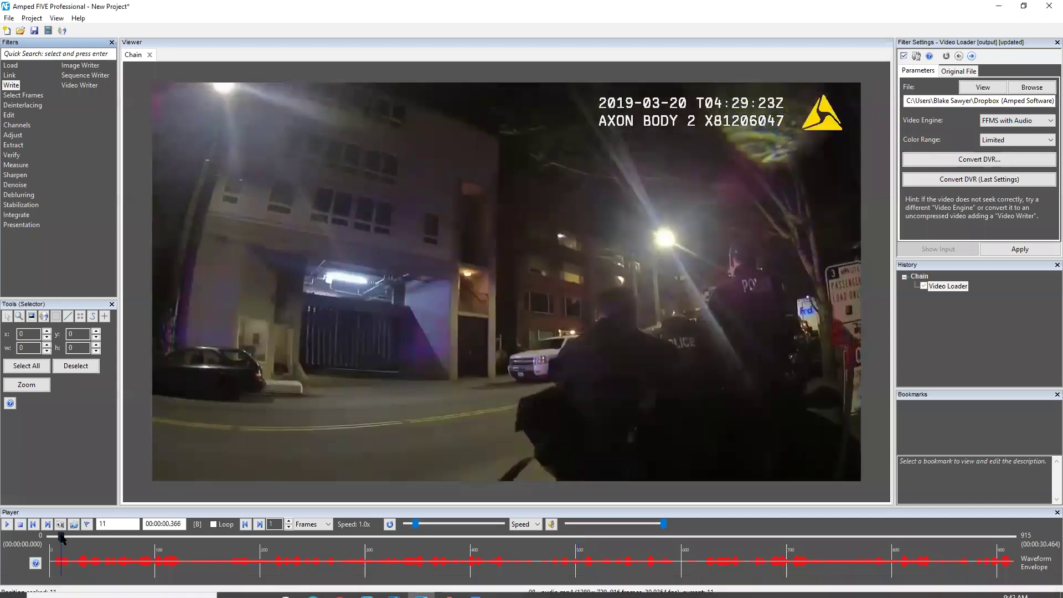
left_click(55, 536)
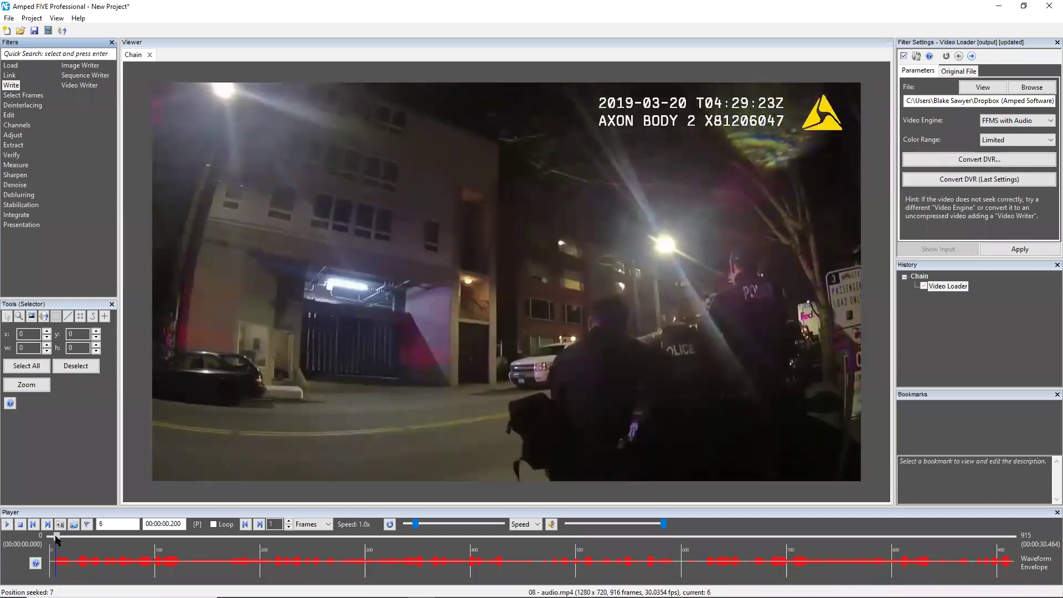
left_click(55, 536)
left_click(54, 536)
left_click(7, 524)
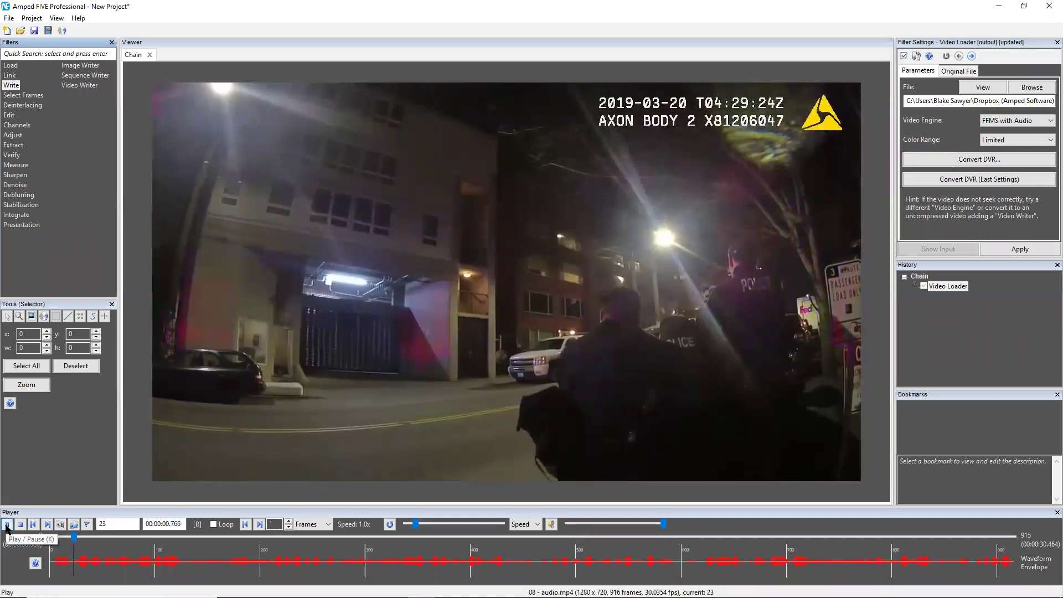
left_click(7, 526)
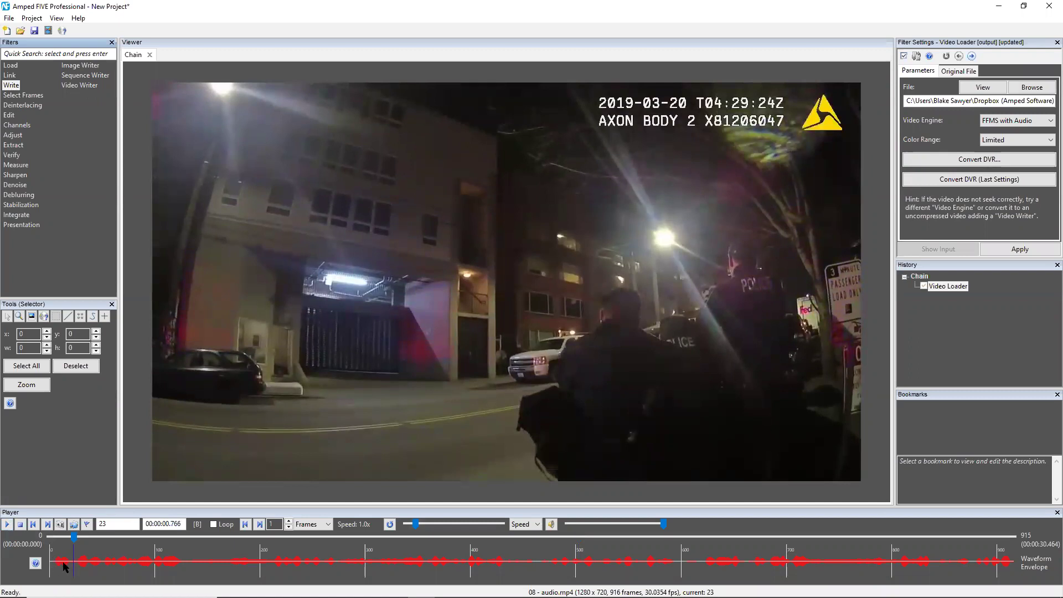
- Examine the audio waveform of the opening frames at several timeline scales, from the envelope to the actual waveform
scroll(62, 563, "up", 2)
left_click(63, 562)
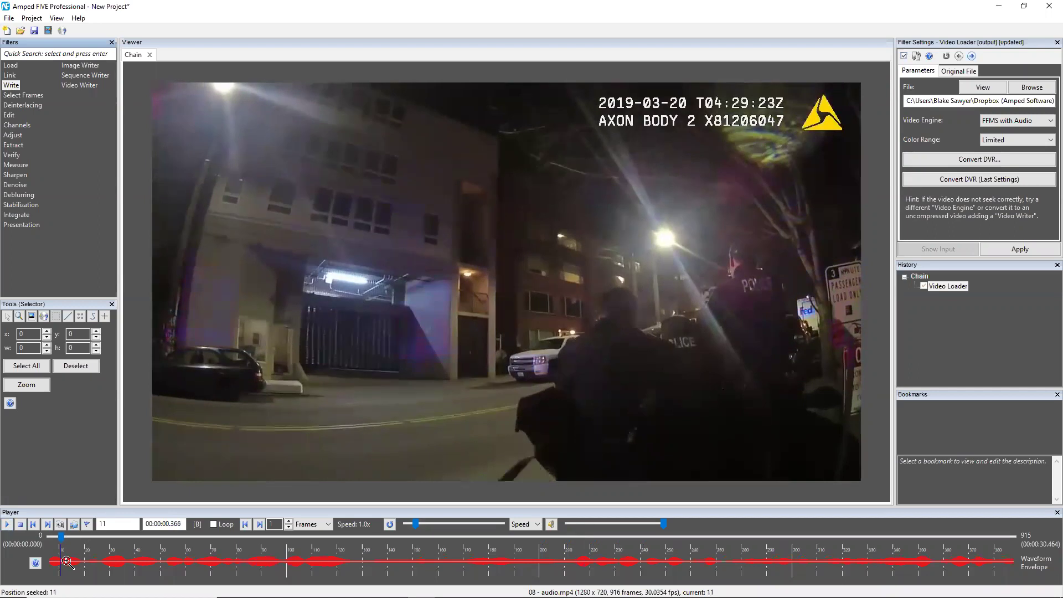
scroll(69, 562, "up", 2)
left_click_drag(61, 536, 61, 537)
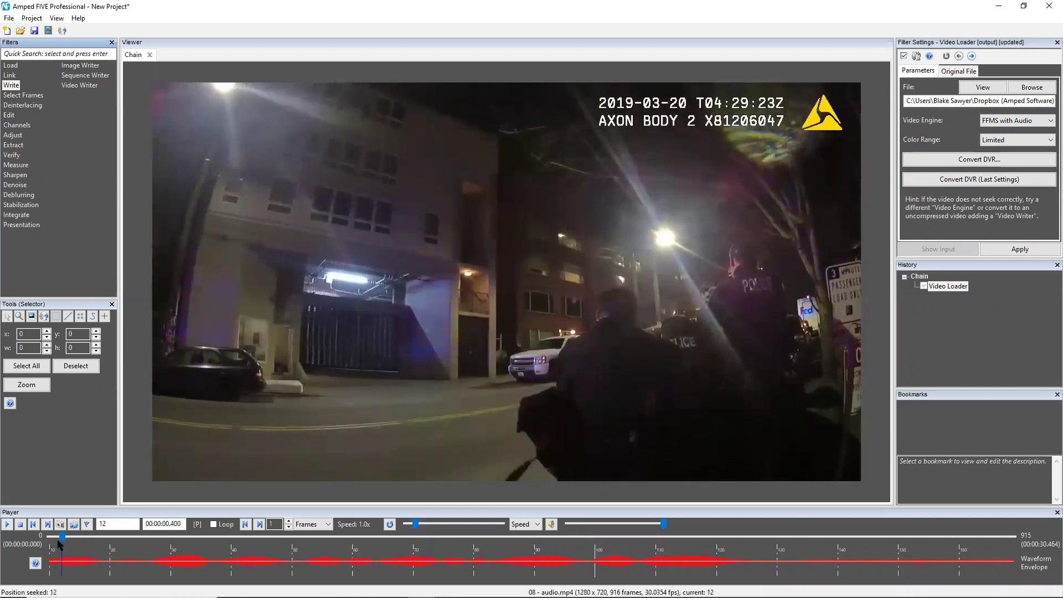
left_click(38, 537)
scroll(89, 560, "up", 2)
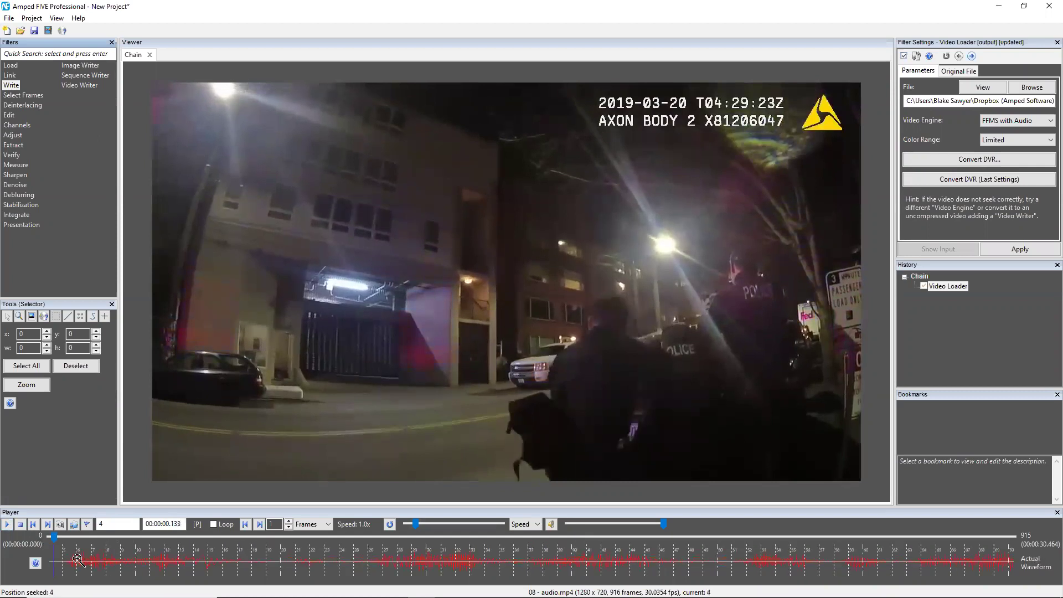
scroll(82, 560, "up", 2)
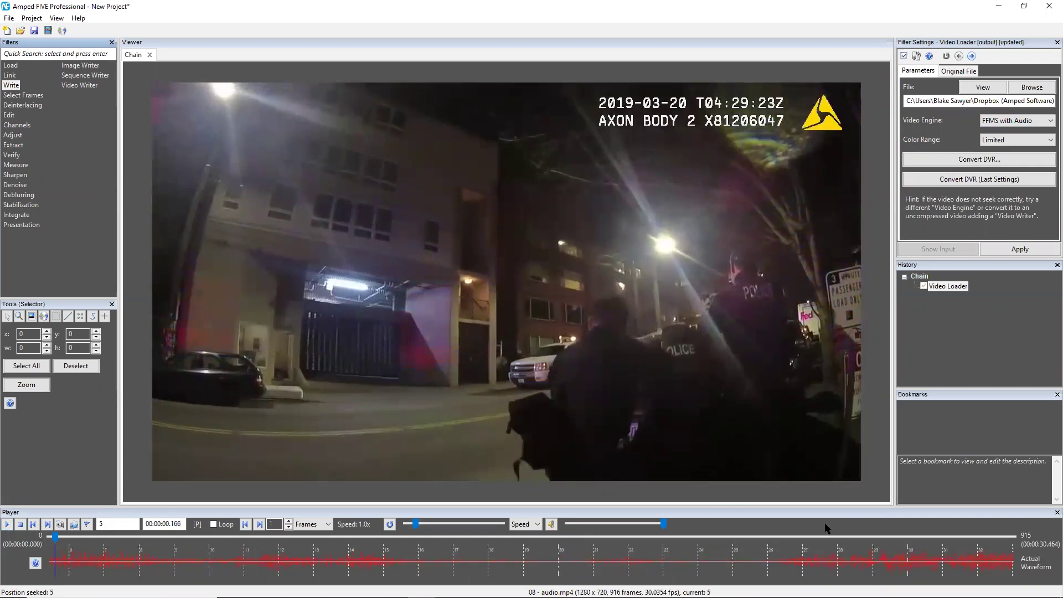
scroll(108, 562, "down", 3)
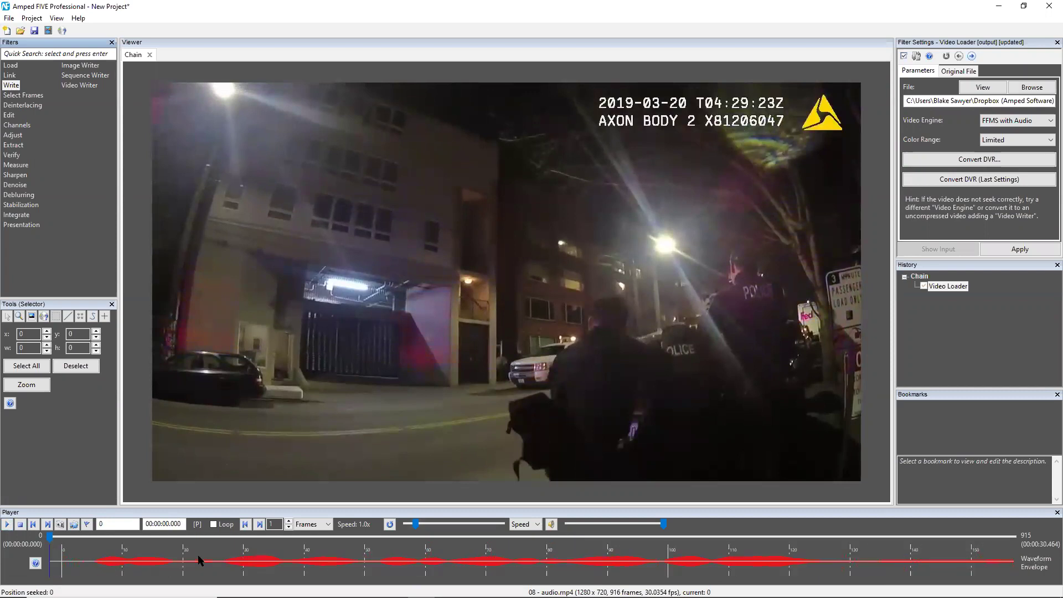
- Return to frame 0 and enlarge the waveform's displayed amplitude moderately so the speech bursts stand out
mouse_move(50, 536)
left_mouse_down()
mouse_move(62, 541)
mouse_move(50, 536)
left_mouse_up()
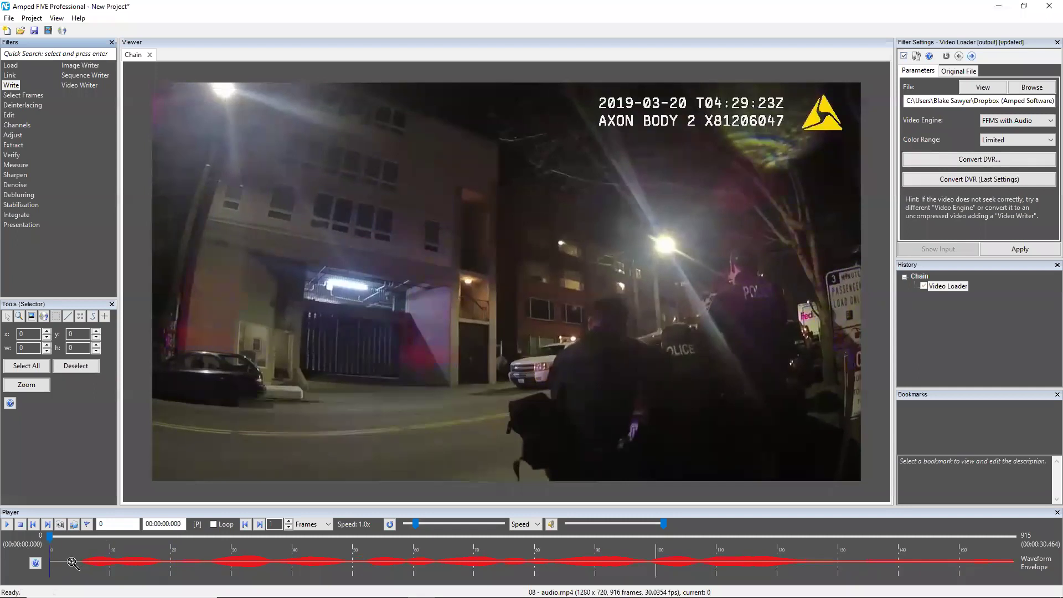
scroll(72, 561, "up", 3)
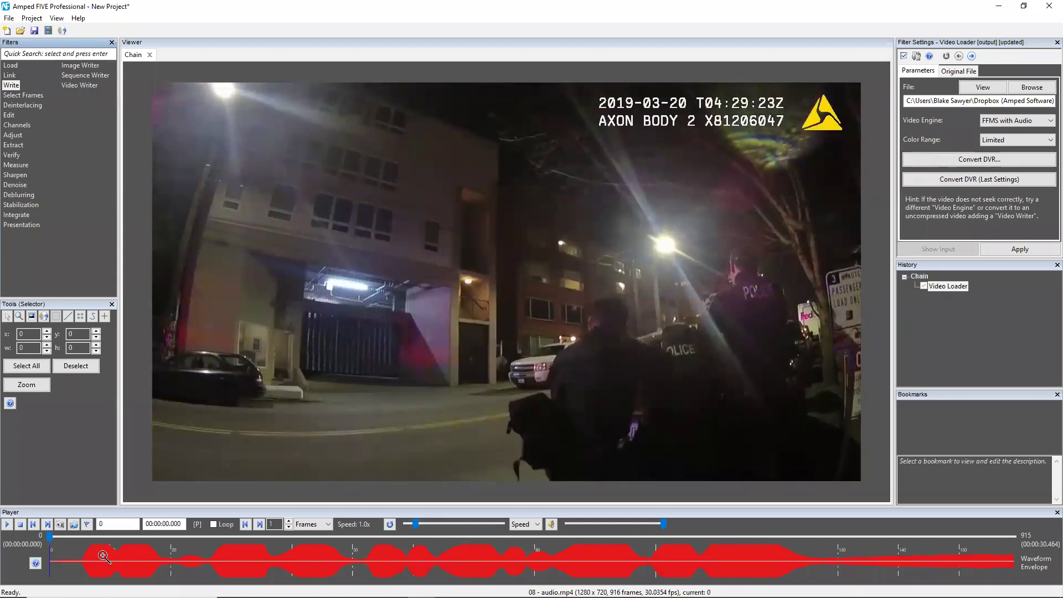
scroll(80, 557, "down", 3)
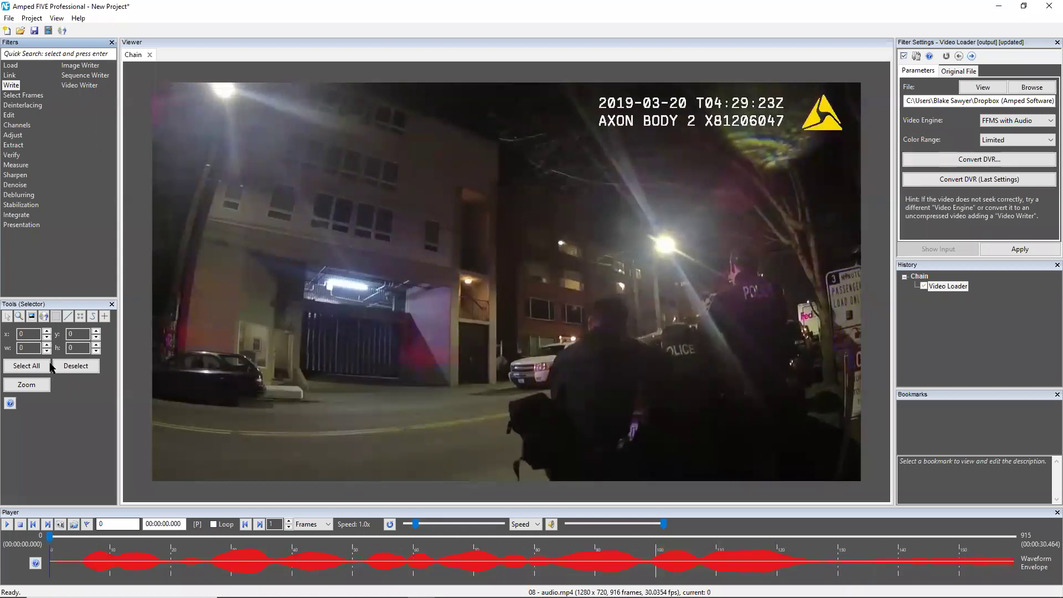
- Add an Audio Redaction filter and silence the first speech burst, from about 0.17 to 0.67 seconds
left_click(23, 224)
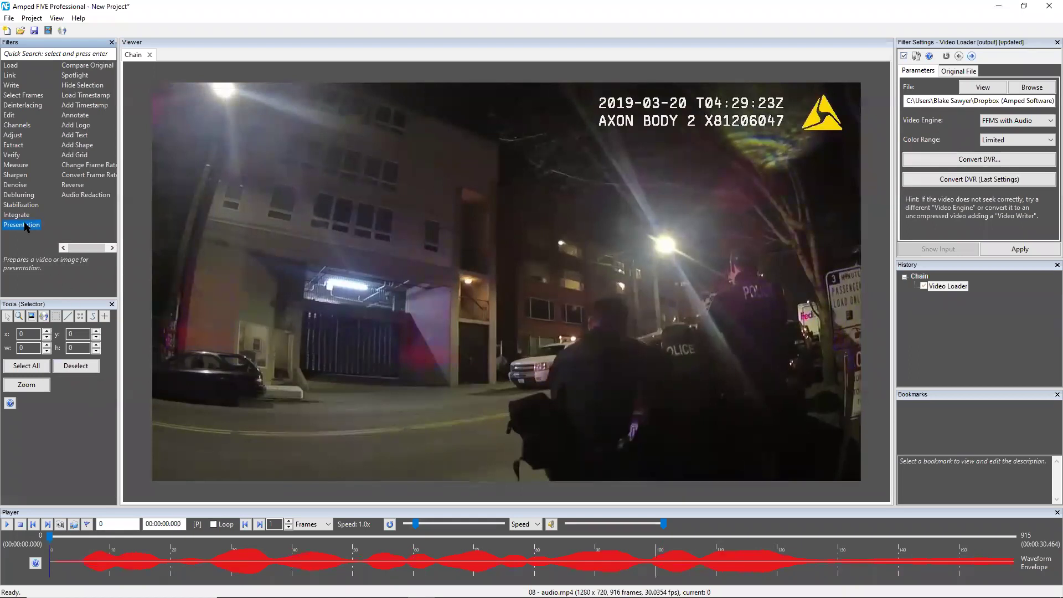
left_click(94, 196)
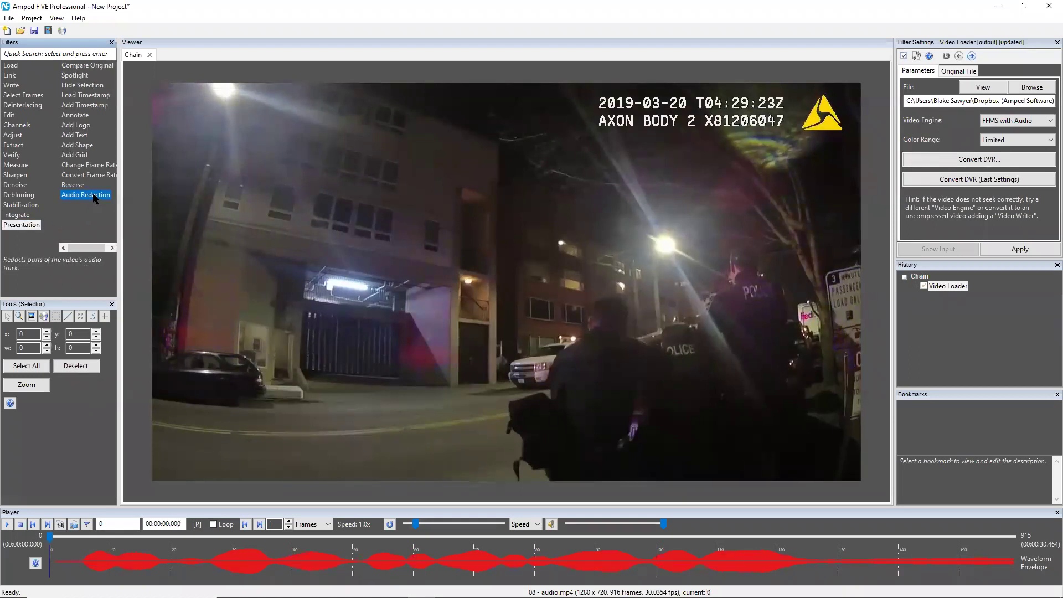
double_click(94, 196)
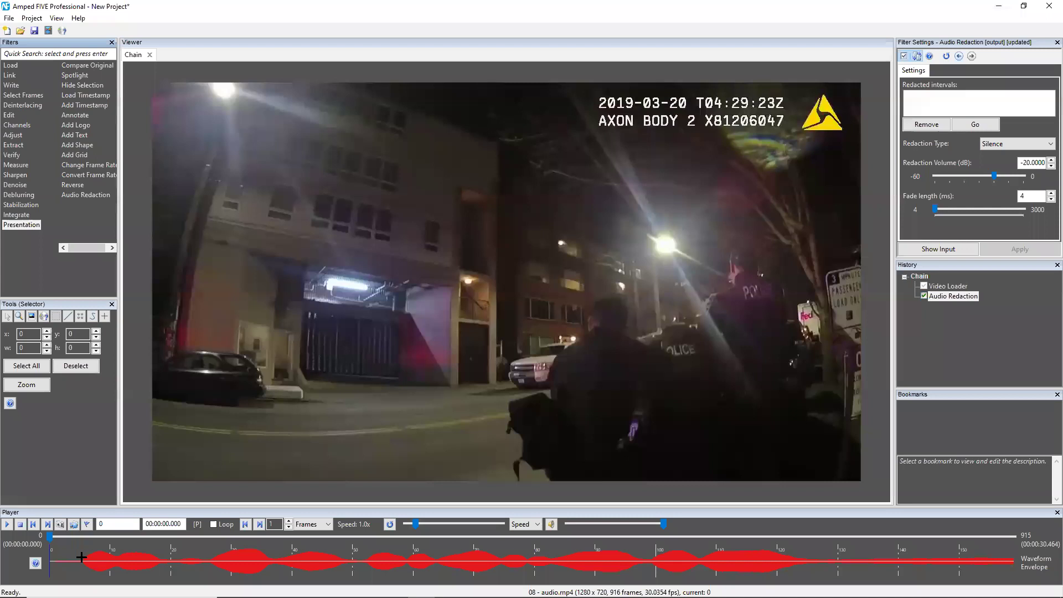
left_click_drag(81, 556, 172, 556)
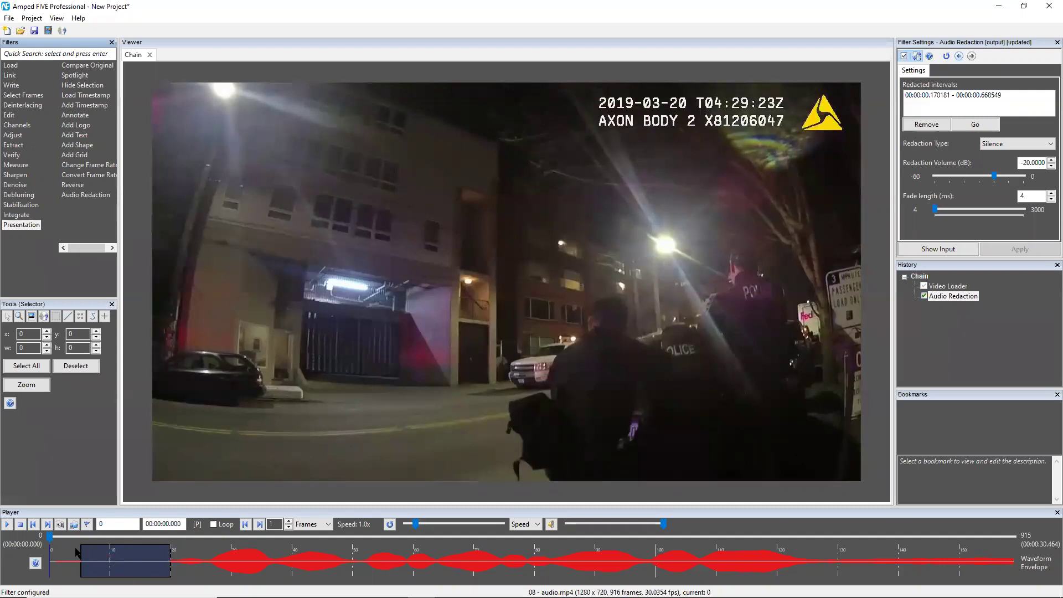
- Play the opening seconds to check the silenced interval, and return to frame 0
left_click(7, 525)
left_click(8, 525)
left_click(85, 537)
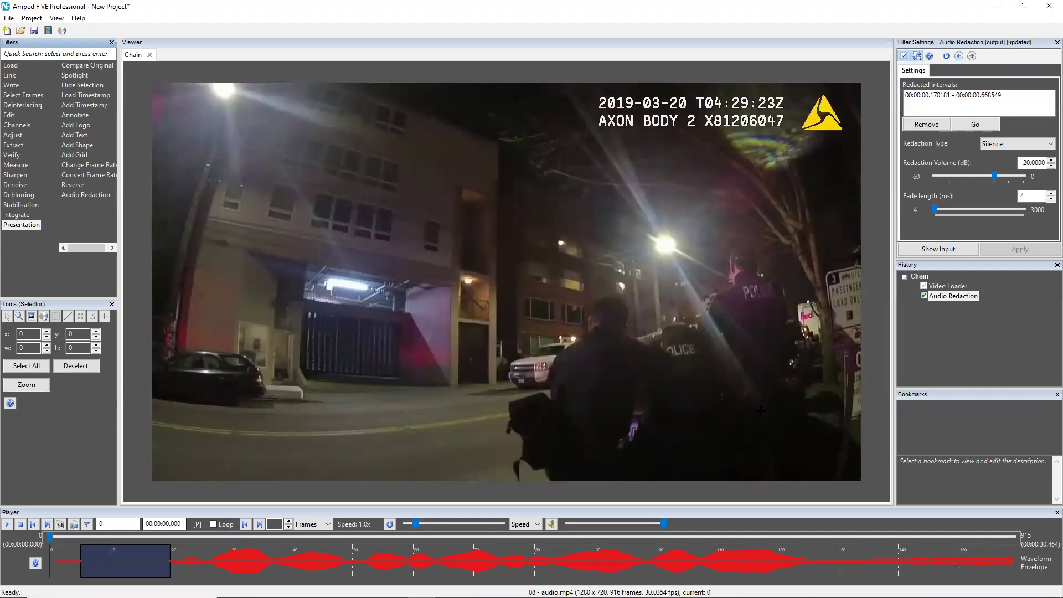
- Change the redaction type to Sinusoid at 1000 Hz and play the opening seconds to check the tone
left_click(1005, 142)
left_click(1009, 172)
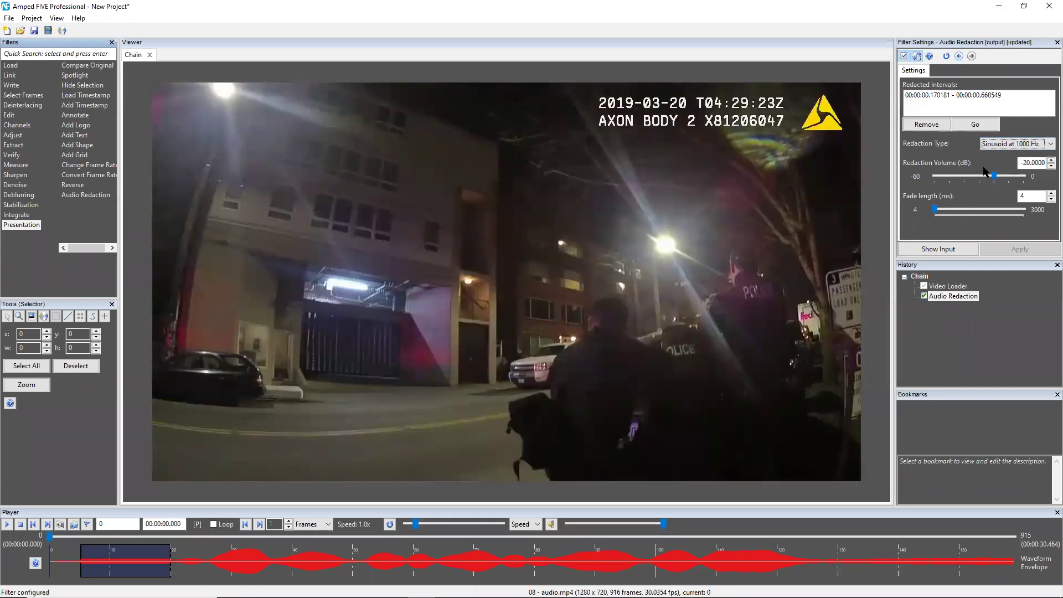
left_click(8, 524)
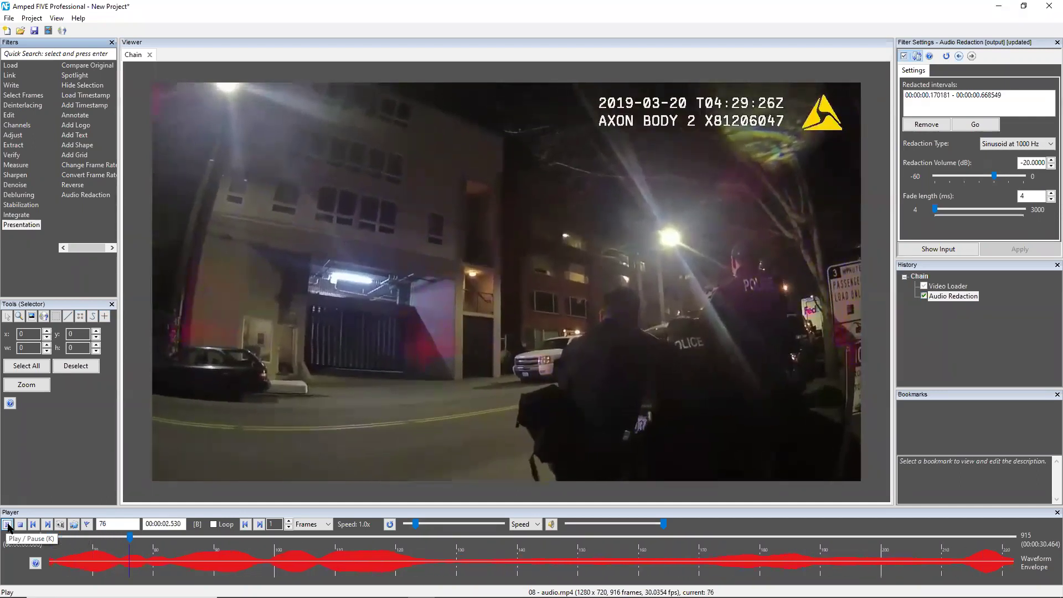
left_click(7, 525)
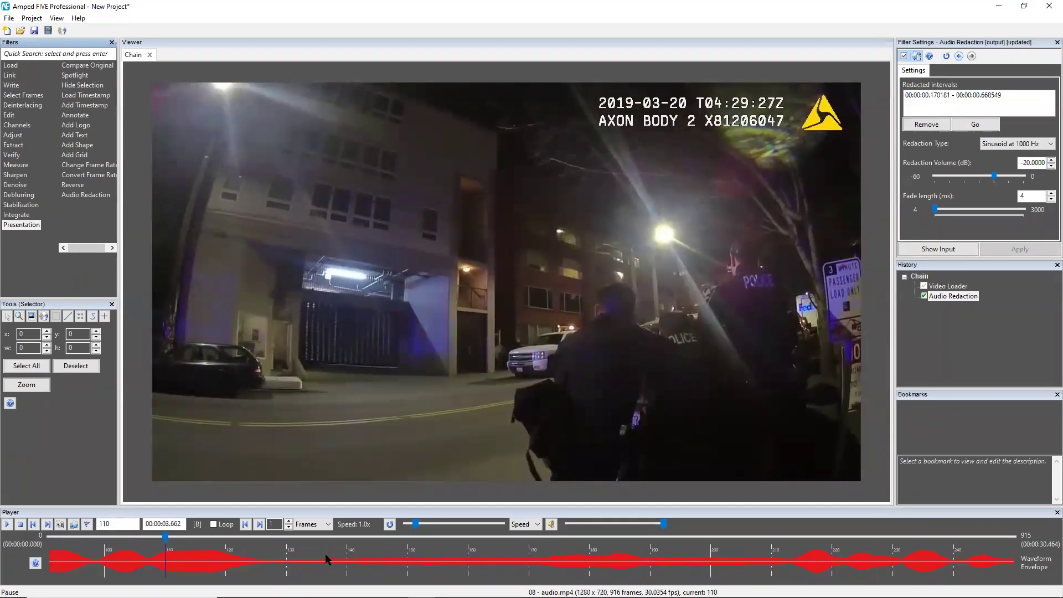
- Play the clip from frame 214 to find further speech, and redact a second audio interval from about 21.27 to 21.91 seconds
scroll(333, 552, "down", 1)
scroll(338, 554, "down", 3)
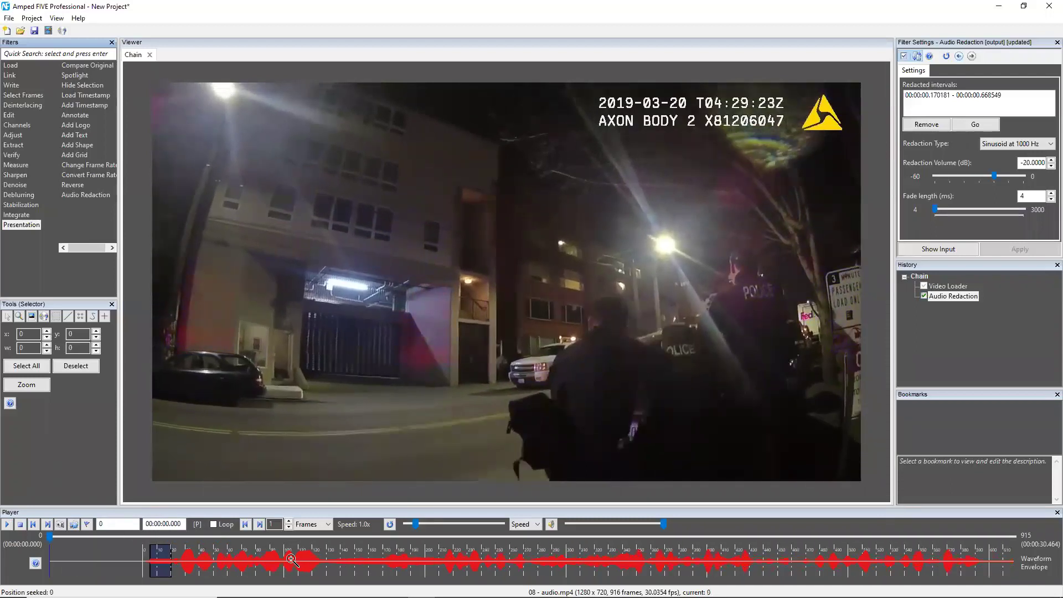
scroll(291, 555, "up", 1)
left_click_drag(58, 536, 276, 537)
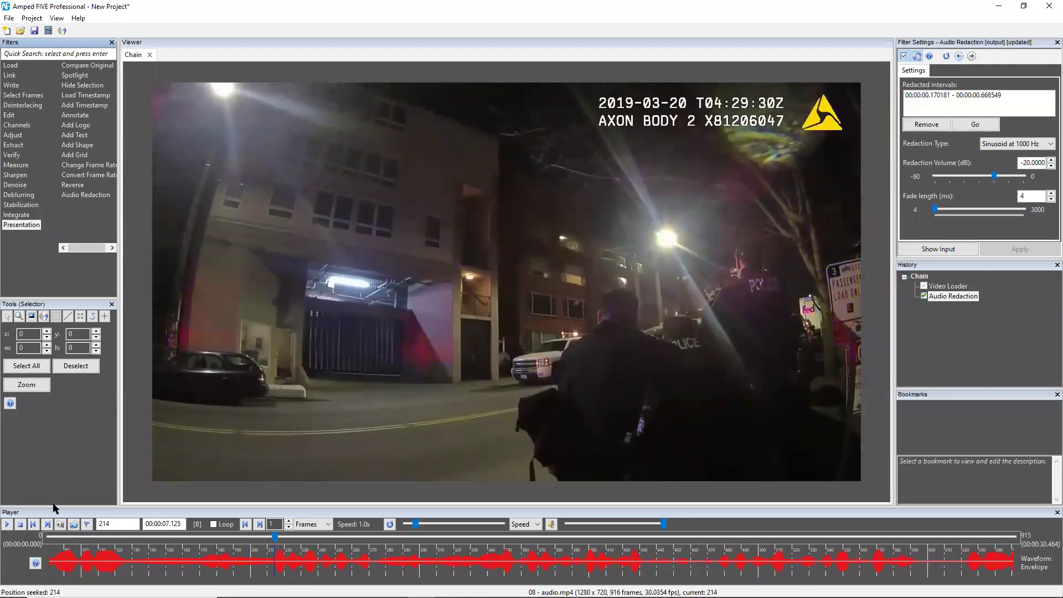
left_click(8, 524)
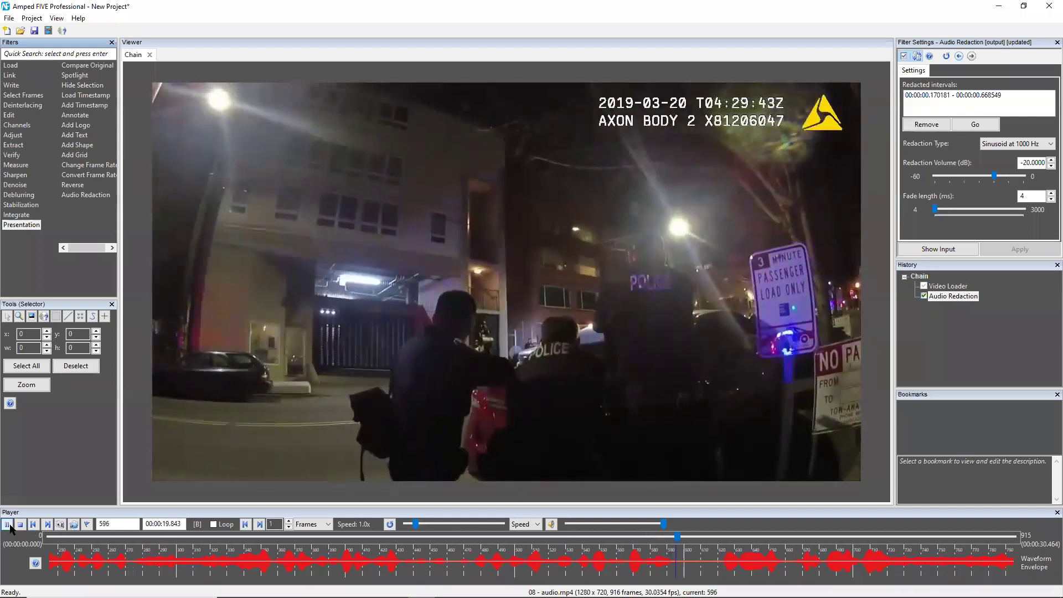
left_click(8, 526)
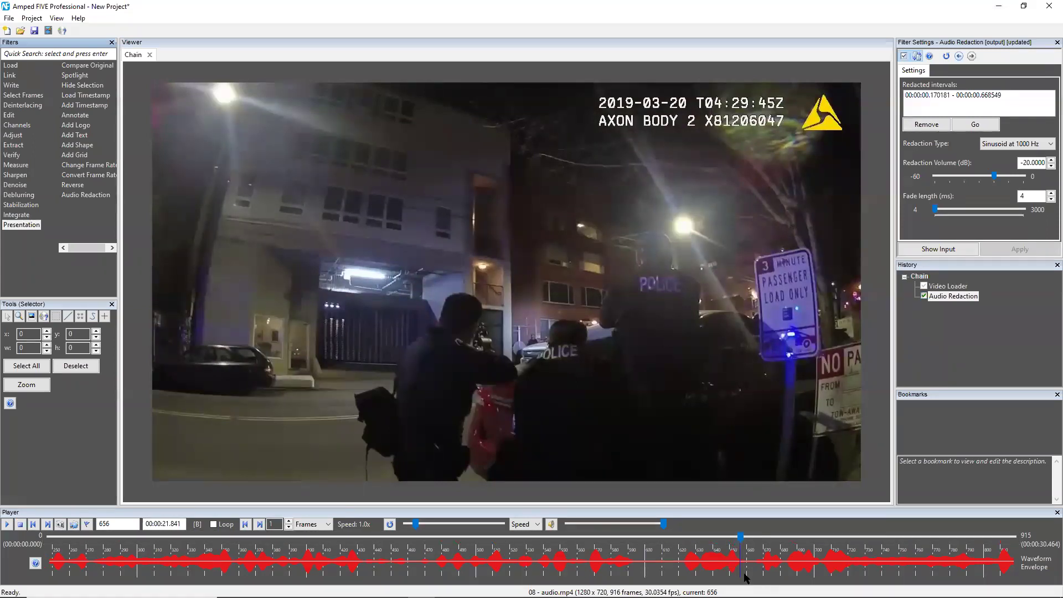
left_click_drag(711, 561, 869, 556)
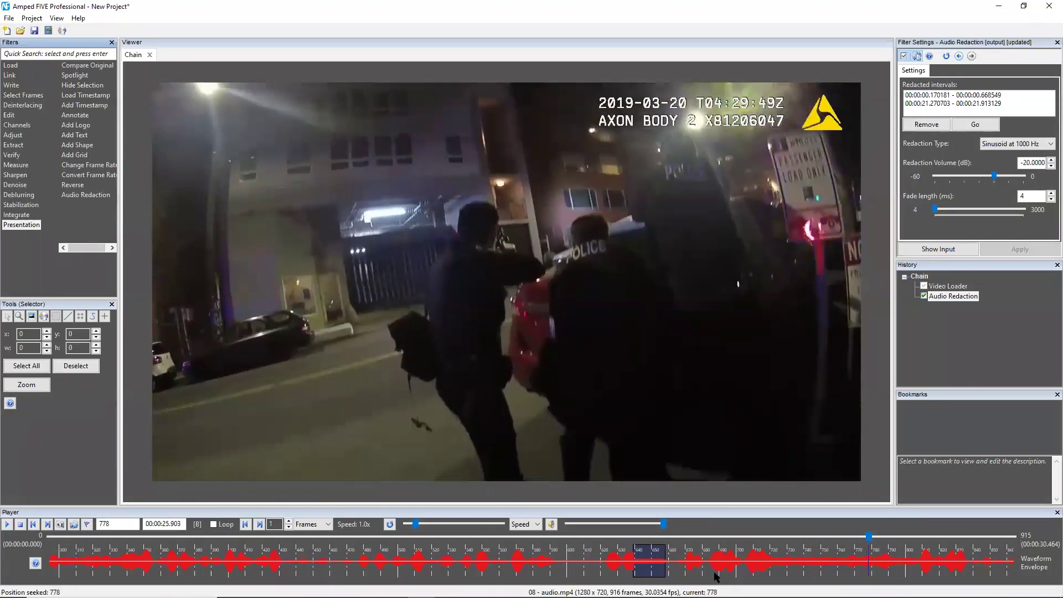
- Play on from frame 778 and redact a third audio interval near the clip's end, from about 28.52 to 29.18 seconds
left_click(7, 524)
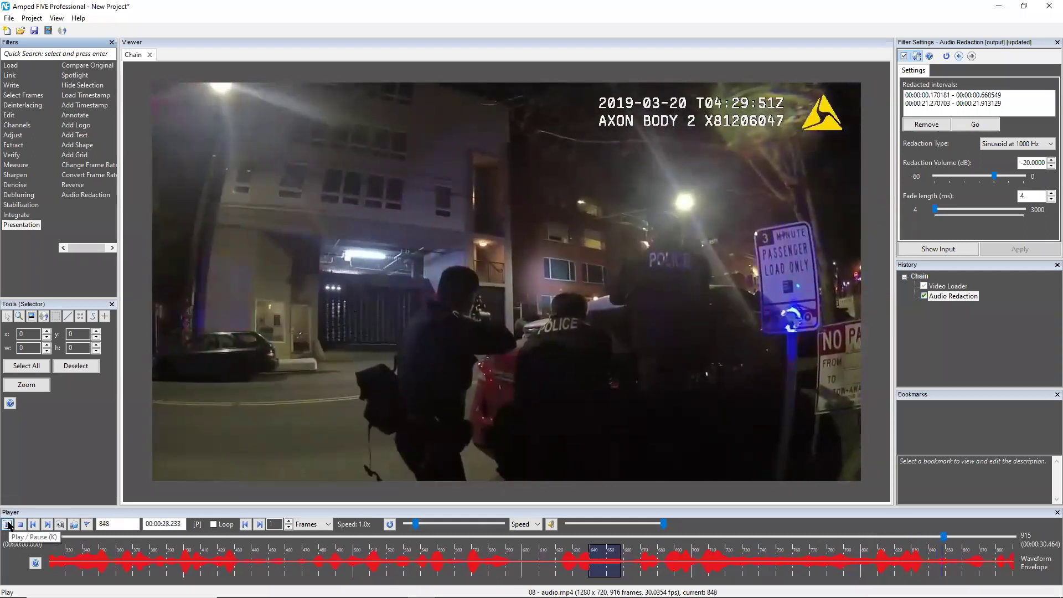
left_click(7, 523)
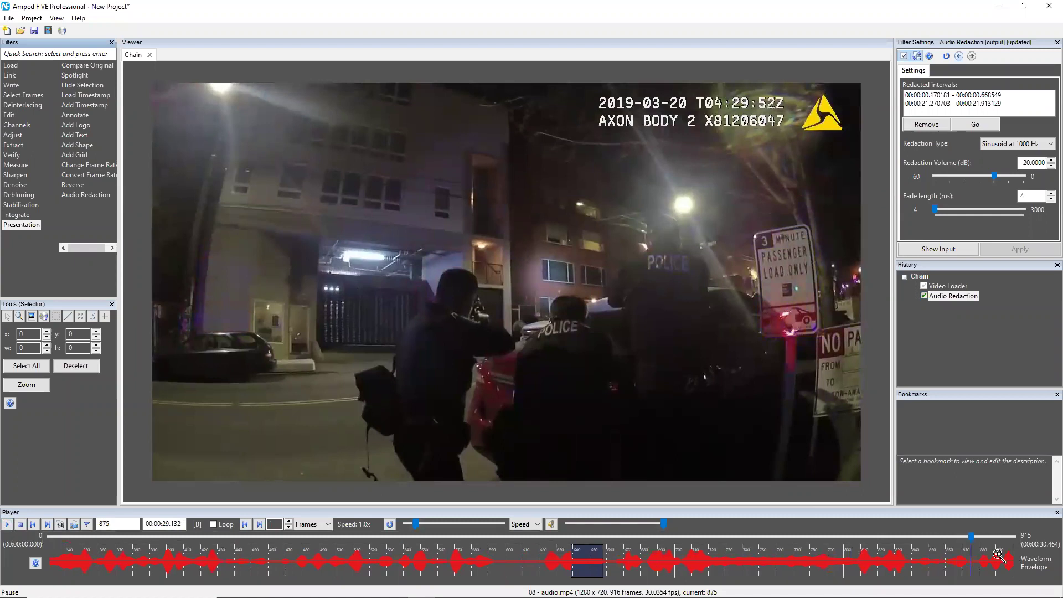
mouse_move(939, 560)
left_mouse_down()
mouse_move(991, 559)
mouse_move(973, 554)
mouse_move(975, 540)
mouse_move(836, 548)
mouse_move(982, 551)
left_mouse_up()
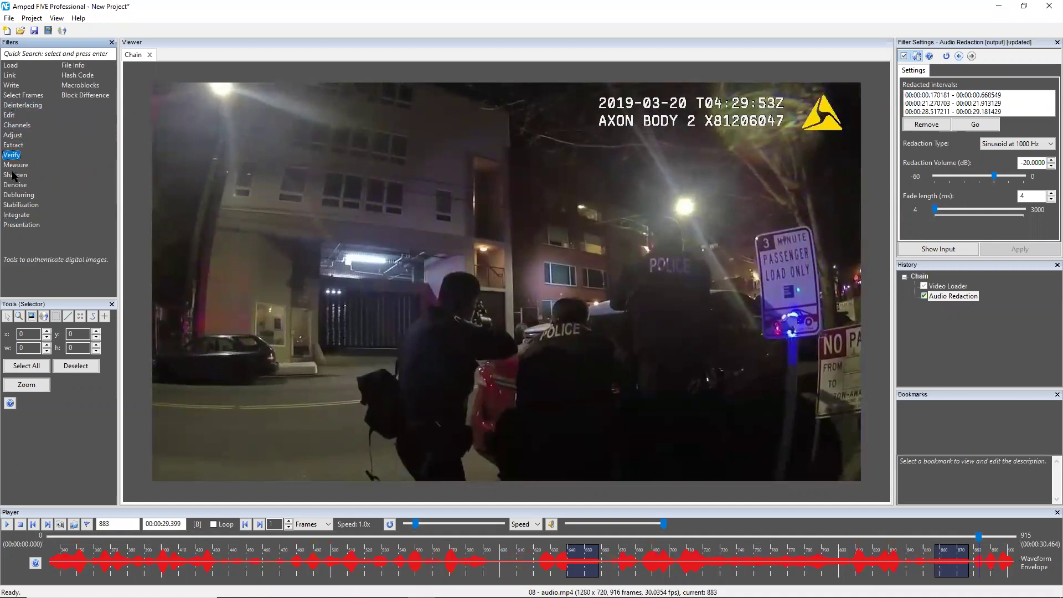
- Save the project as 08 - audio.afp in the Samples folder
left_click(17, 216)
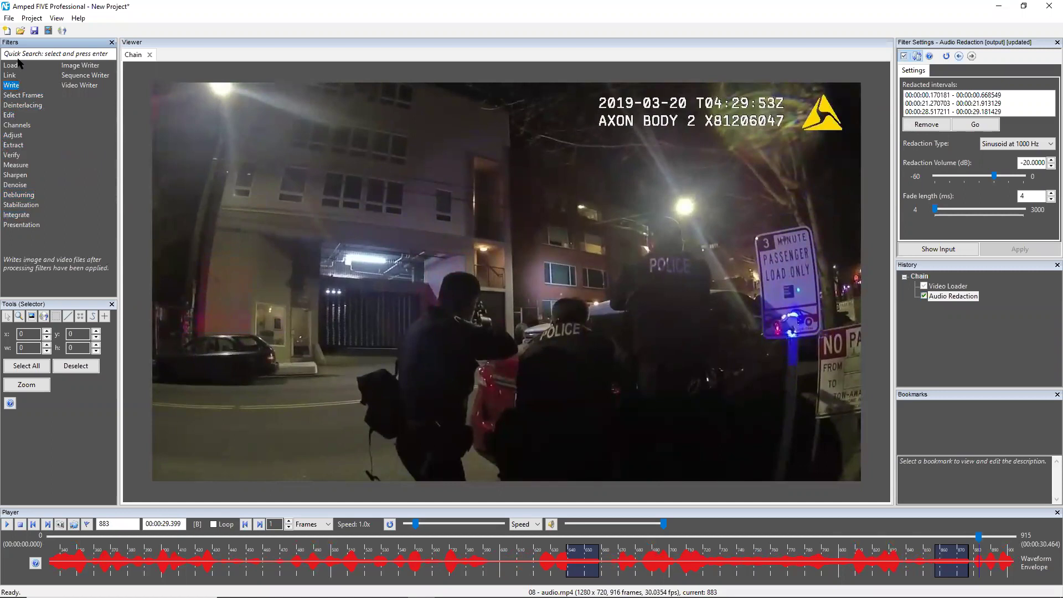
left_click(33, 18)
left_click(165, 8)
double_click(165, 8)
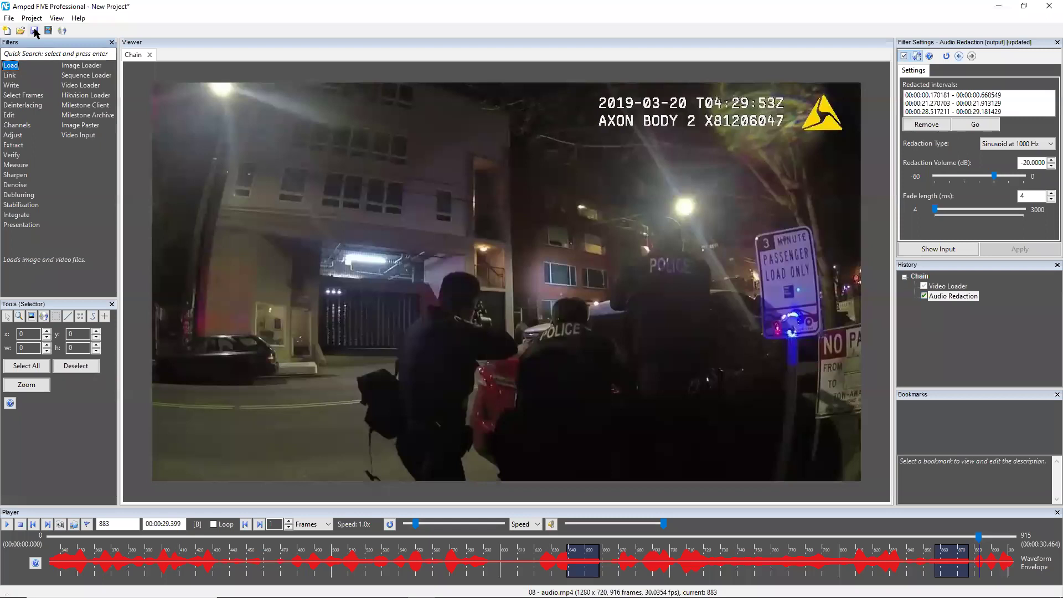
left_click(35, 29)
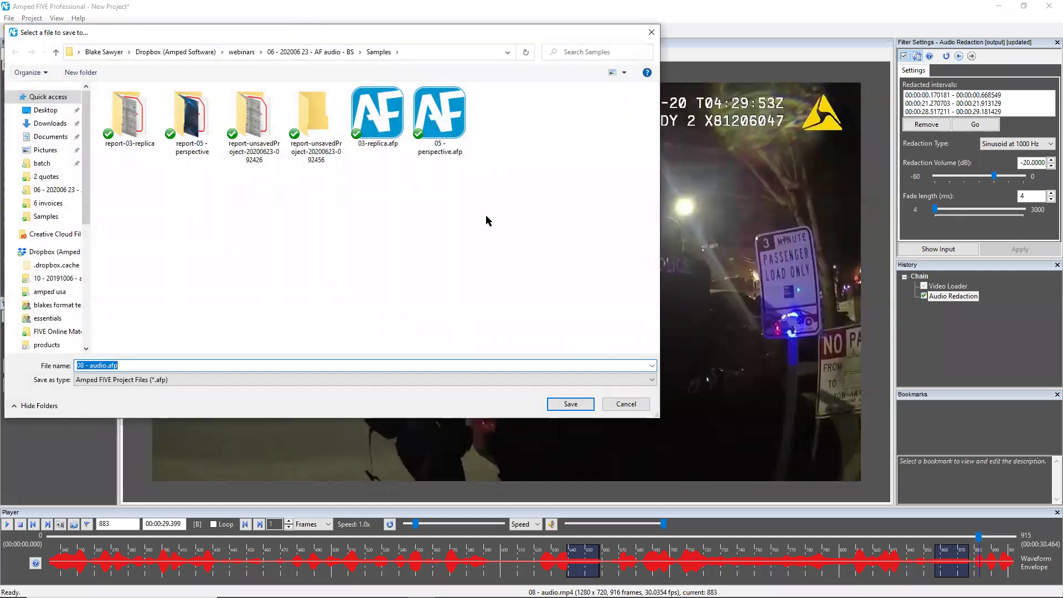
left_click(565, 404)
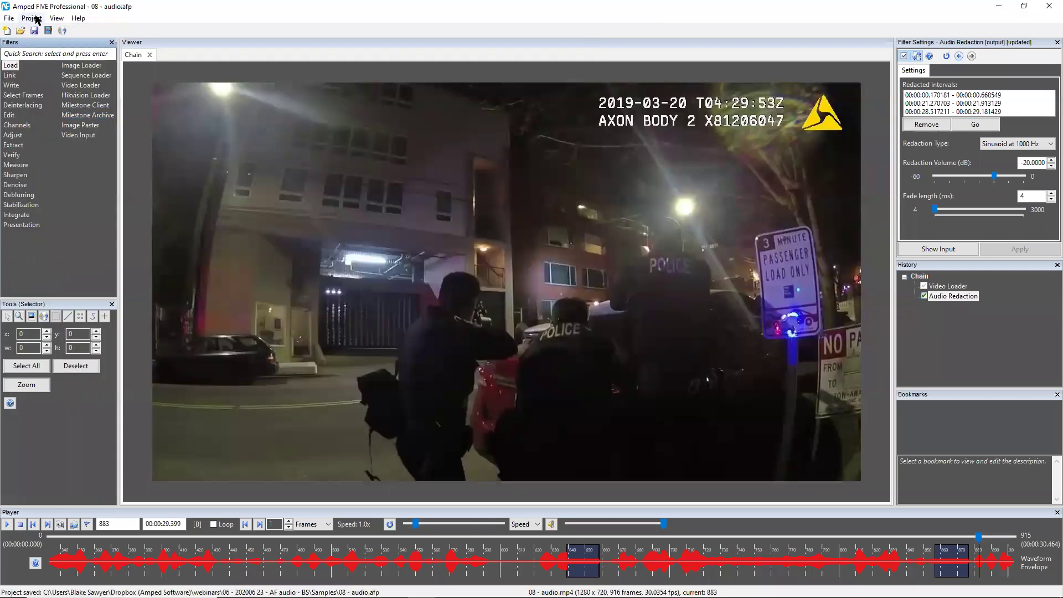
- Generate a PDF report of the project with the Default template, leaving out disabled filters and opening the file once generated
left_click(32, 18)
left_click(50, 32)
left_click(166, 75)
left_click(171, 88)
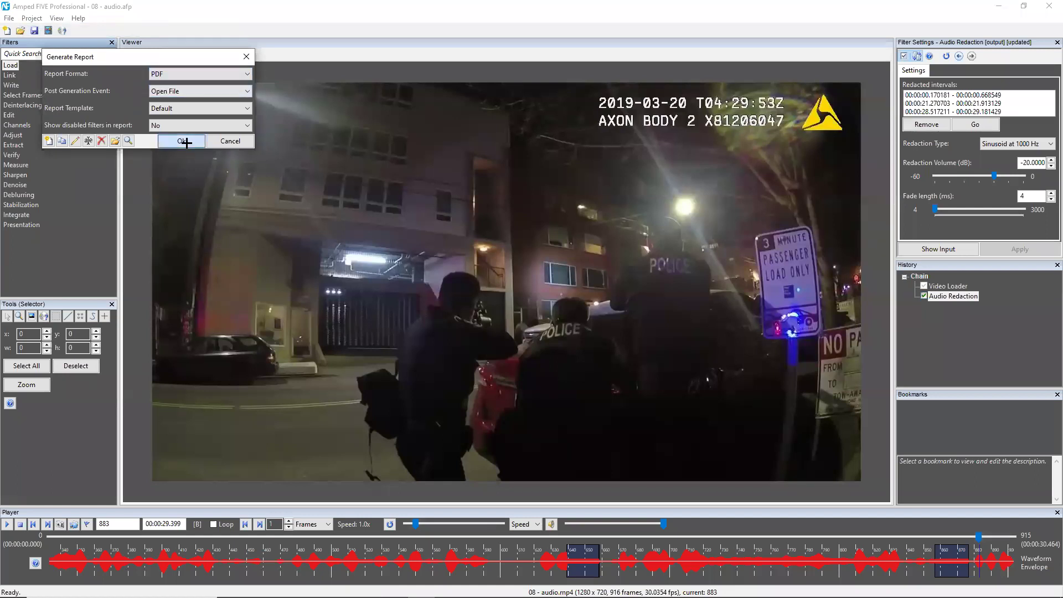
left_click(184, 142)
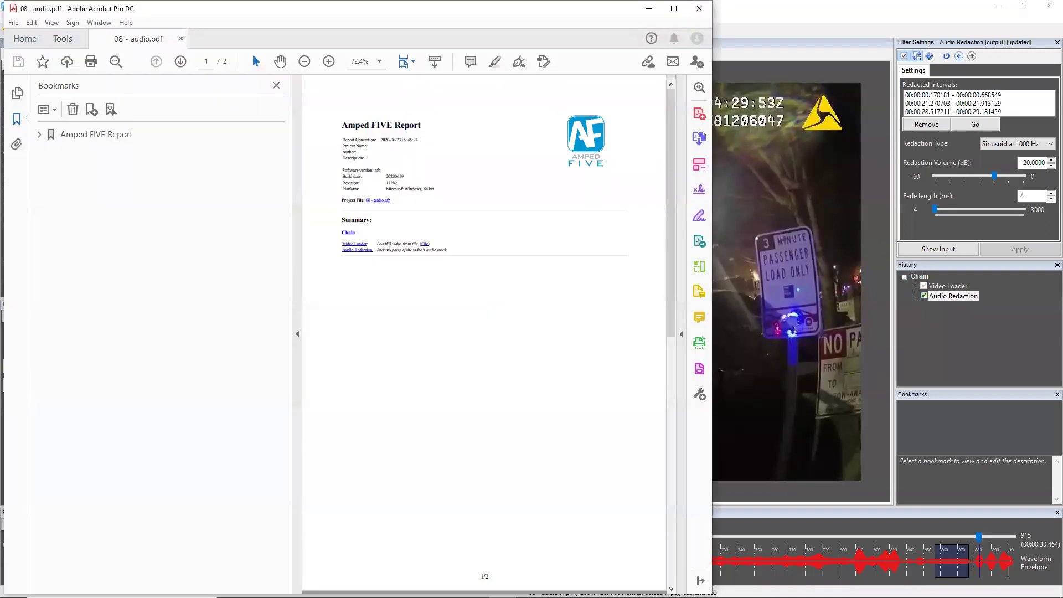
- Examine the Audio Redaction parameters and redacted intervals in the report, and close the PDF
left_click(362, 252)
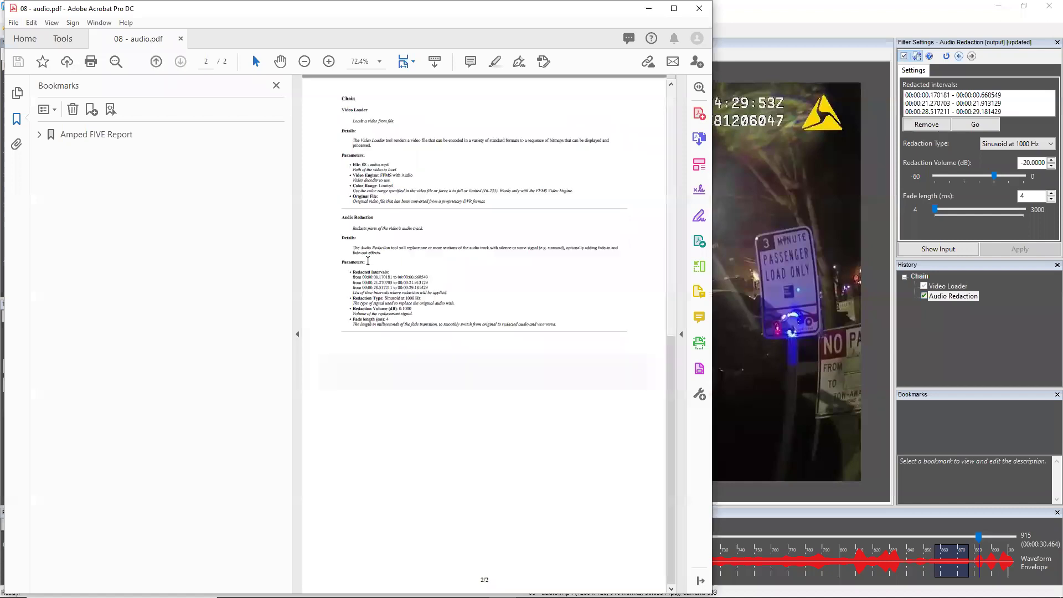
left_click_drag(352, 272, 433, 293)
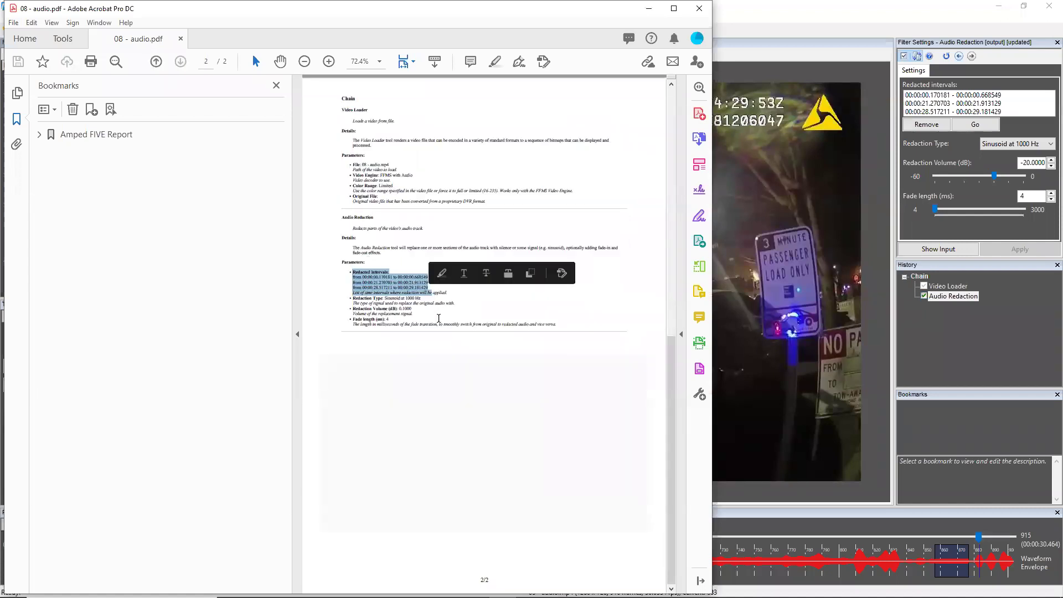
left_click(296, 335)
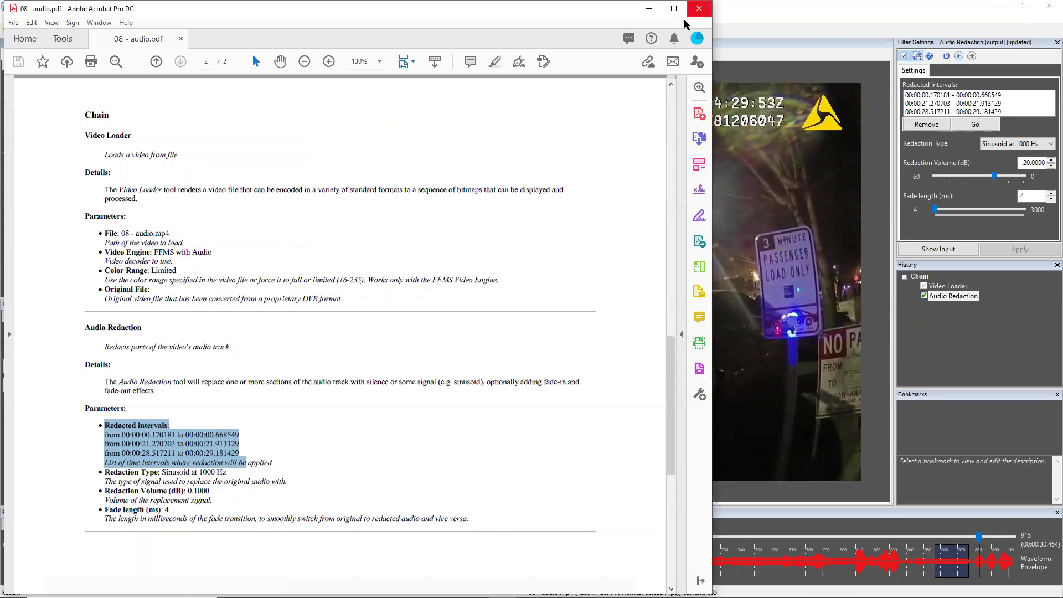
left_click(699, 8)
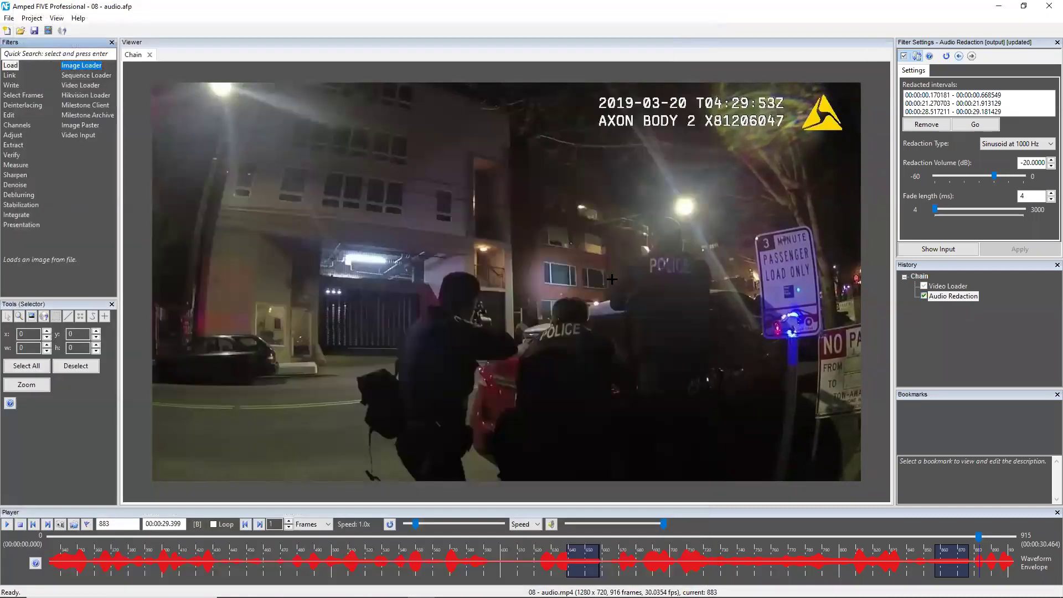
- Go to frame 614, just before the second redacted interval, and add an Annotate filter to the chain
scroll(470, 546, "up", 3)
left_click(451, 546)
left_click(386, 548)
left_click_drag(270, 550, 223, 551)
left_click_drag(368, 537, 696, 540)
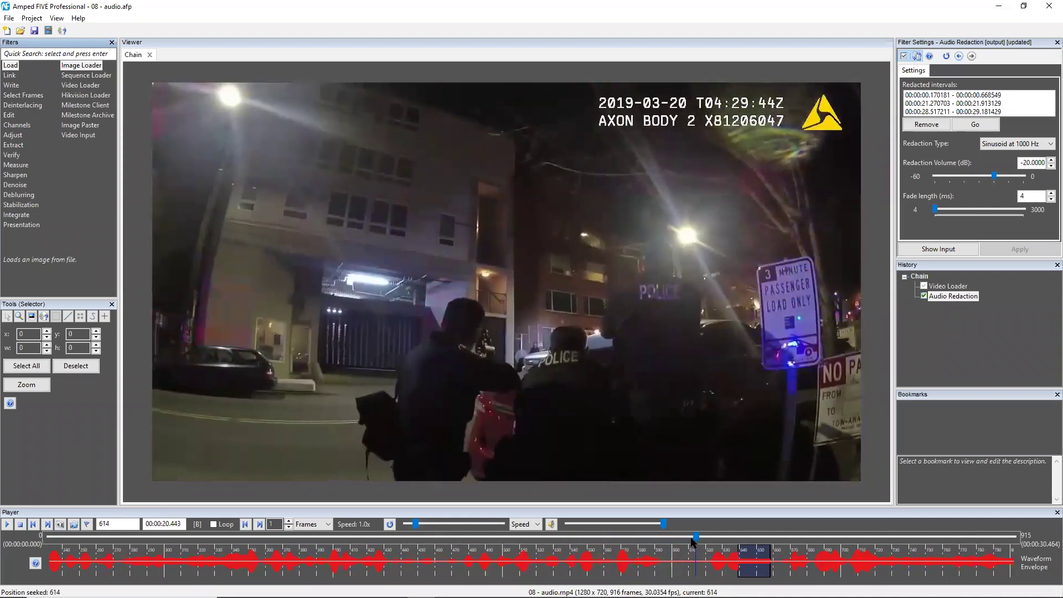
left_click(22, 224)
double_click(76, 115)
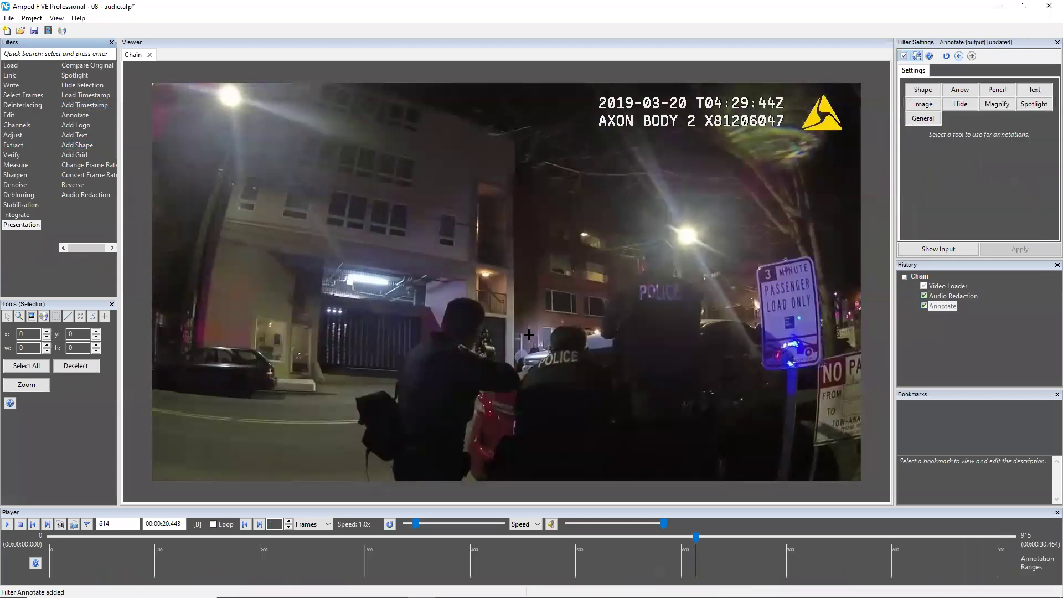
- Hide the area between the two foreground officers with a pixelated ellipse at strength 40, repositioning it frame by frame from frame 614 to 680
left_click(961, 104)
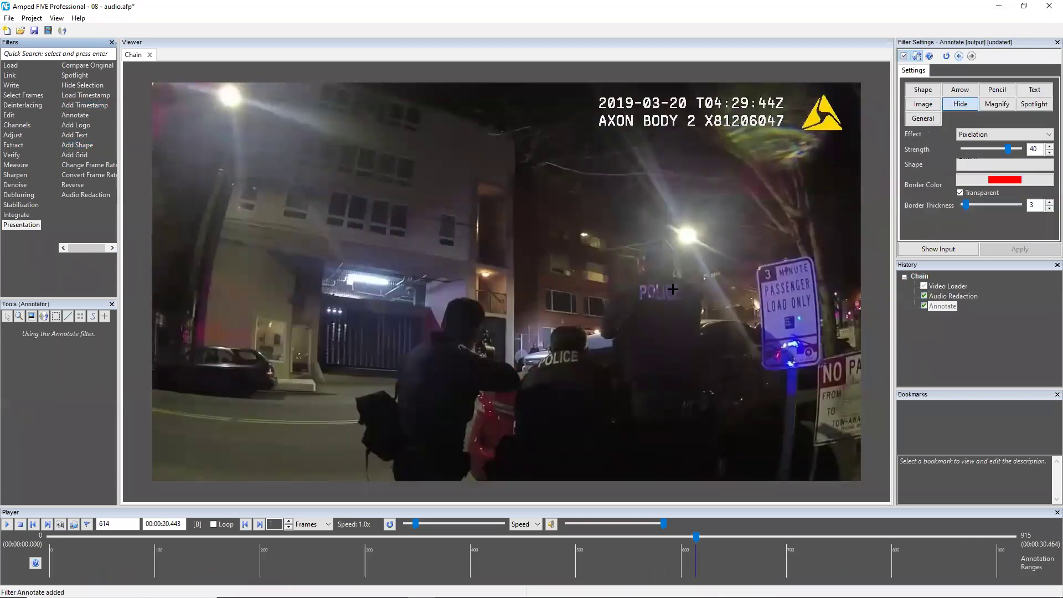
left_click_drag(548, 363, 548, 361)
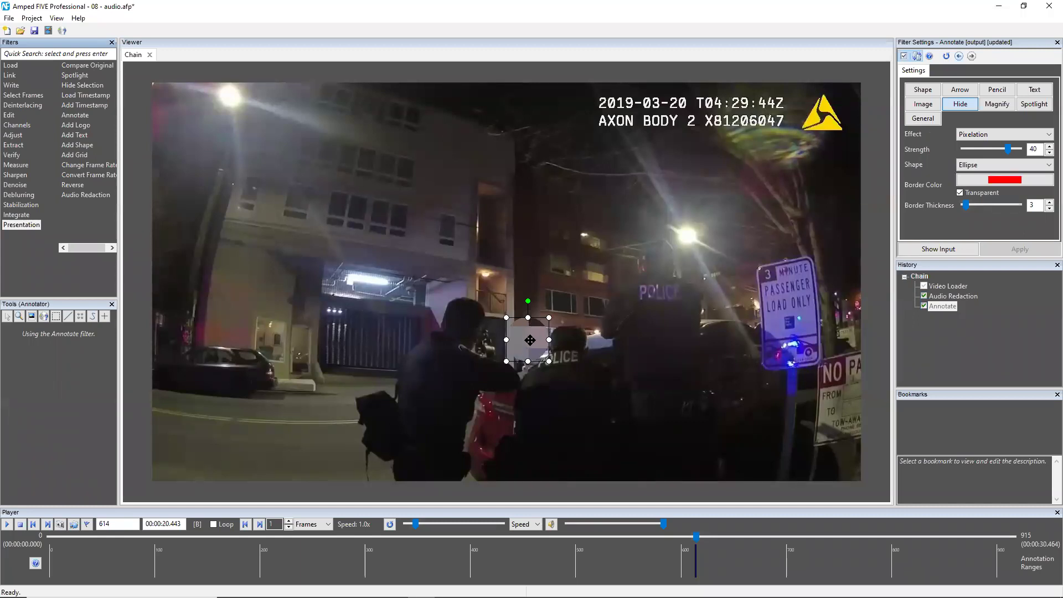
mouse_move(529, 339)
left_mouse_down()
mouse_move(547, 344)
mouse_move(516, 327)
mouse_move(533, 338)
mouse_move(526, 327)
left_mouse_up()
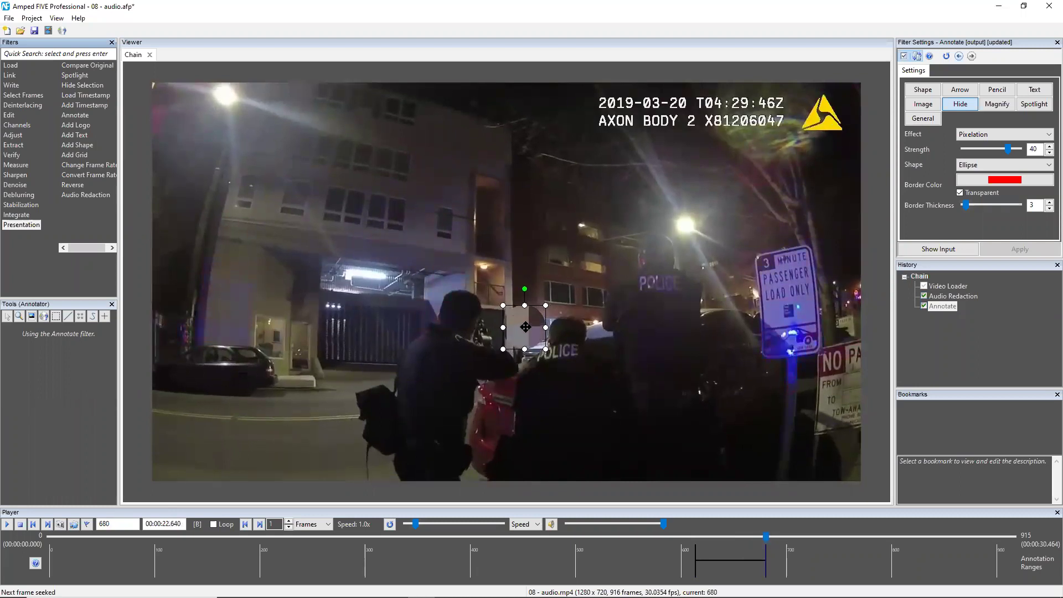
- Add a Video Writer filter and write the redacted clip as mkv - H264 at 30.0354 fps with Default quality
mouse_move(4, 86)
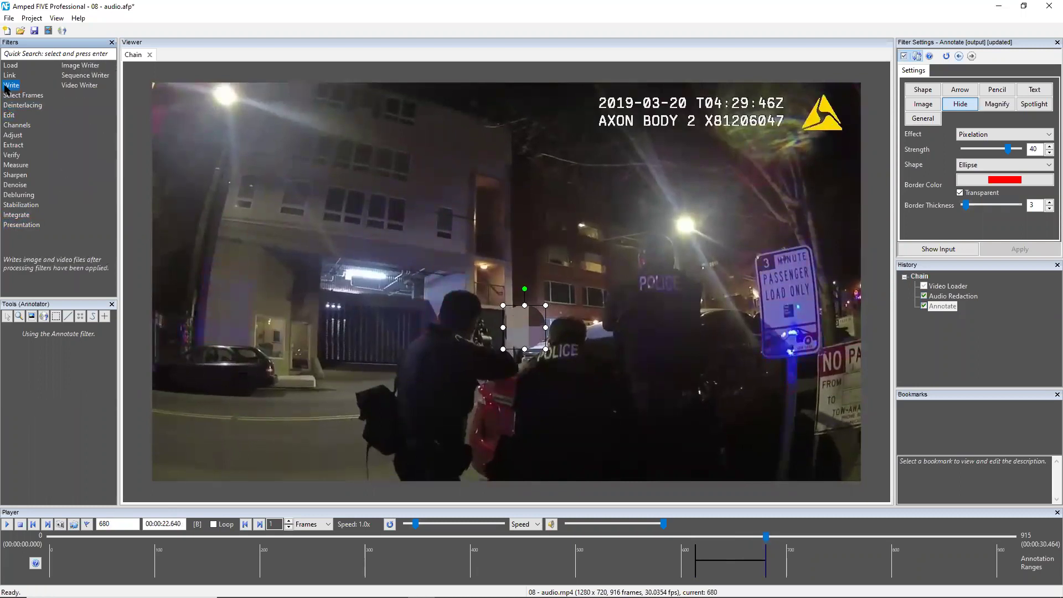
double_click(78, 85)
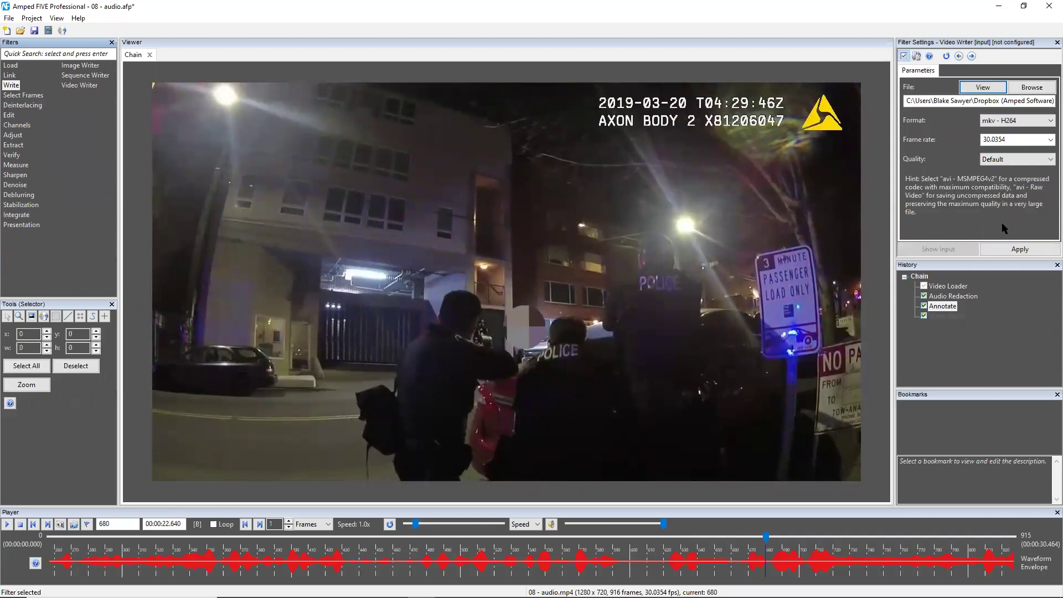
left_click(1020, 250)
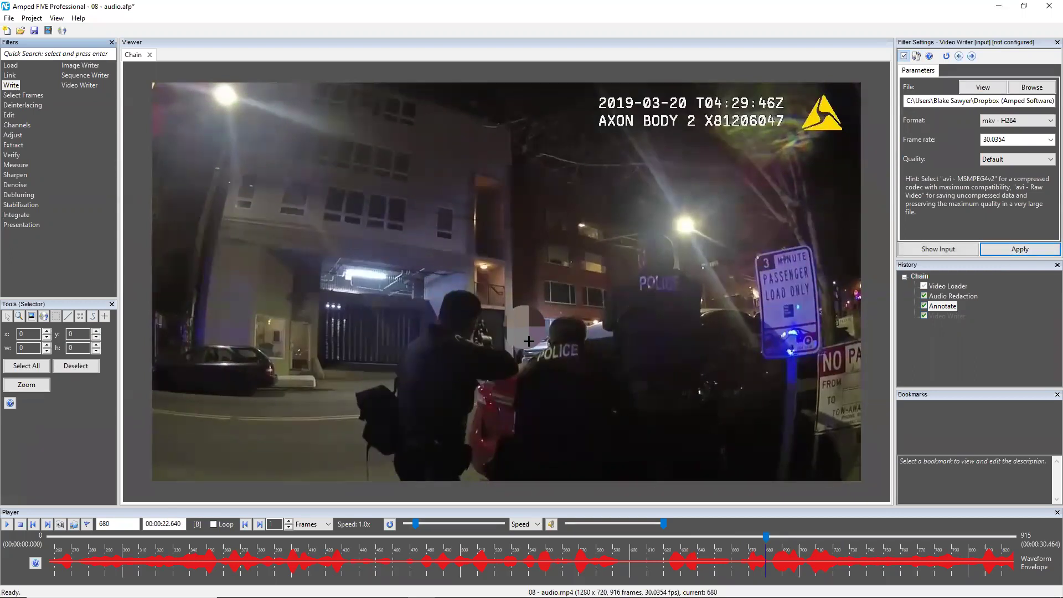